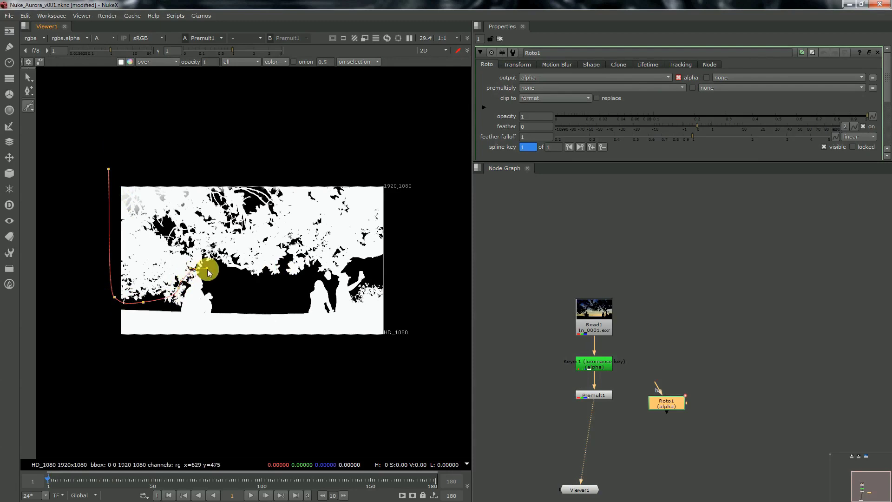
Step: Continue the roto shape under the tree canopy, carry it outside the frame and close it above the image
key(ctrl+z)
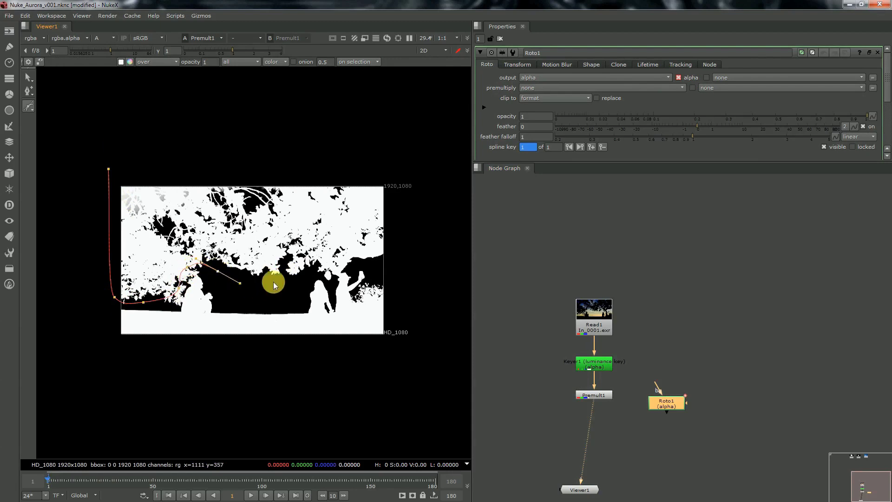
click(273, 282)
drag(297, 279, 339, 266)
drag(349, 265, 403, 259)
scroll(387, 220, down, 1)
drag(400, 161, 369, 156)
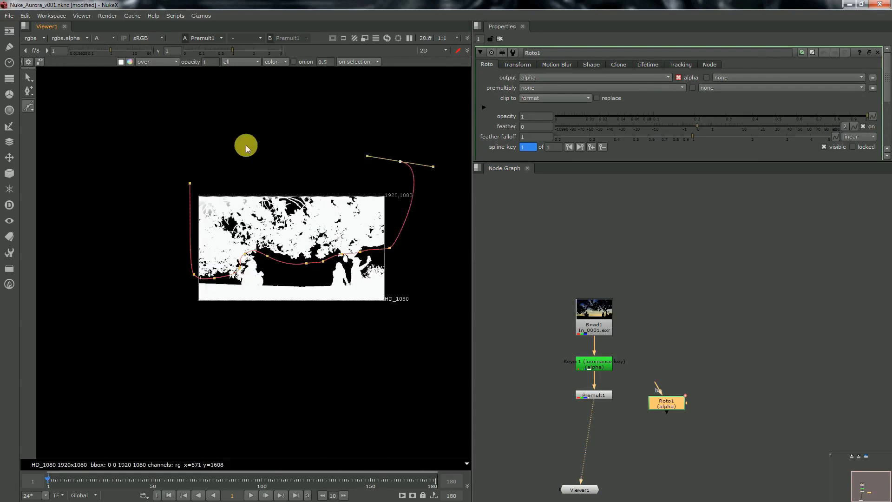
click(190, 182)
scroll(354, 225, up, 2)
Step: Add a Multiply node directly after Premult1
click(600, 394)
key(Tab)
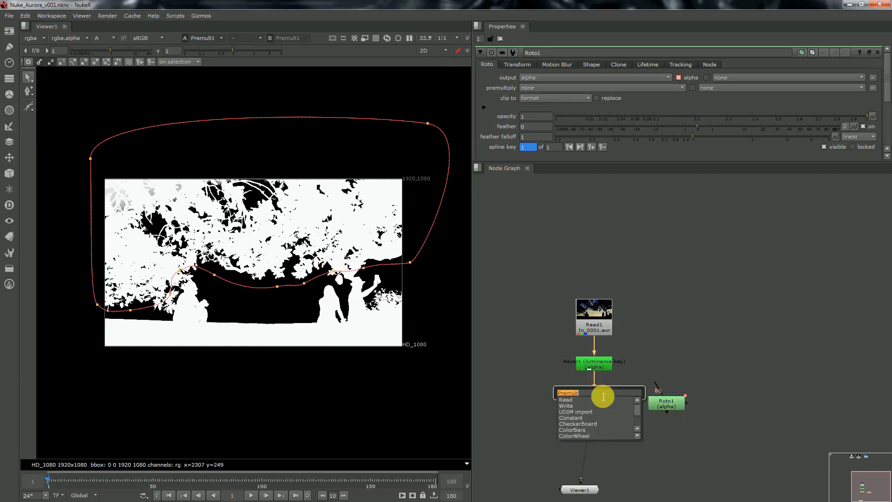
text(mul)
click(598, 399)
click(599, 400)
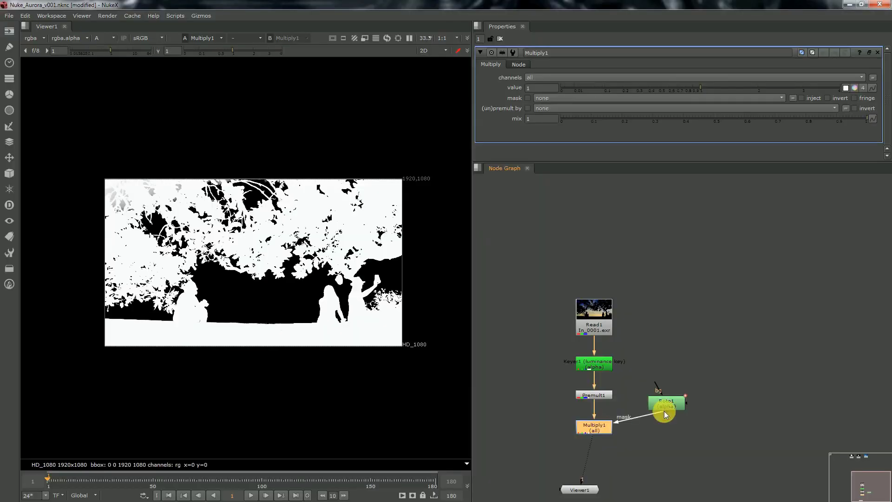
Step: Mask the Multiply node with Roto1 and set its value to 0 to remove the enclosed canopy
drag(665, 411, 666, 404)
drag(665, 403, 530, 431)
click(589, 428)
drag(642, 88, 465, 204)
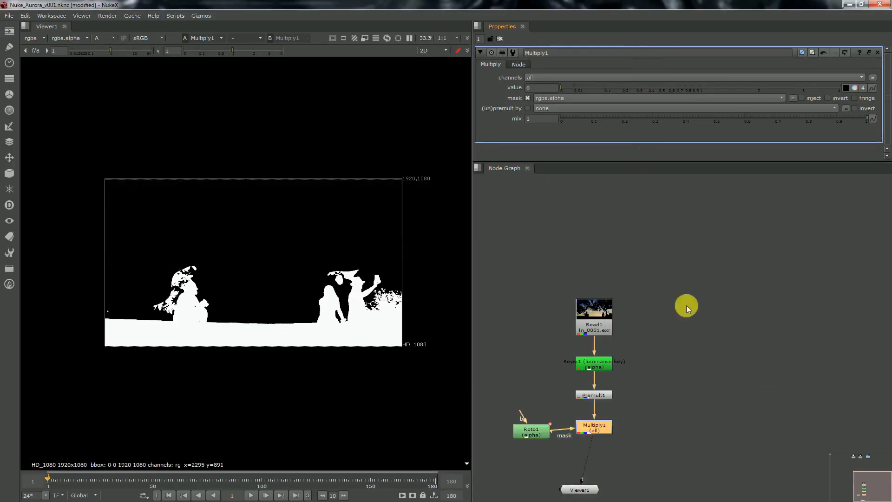
Step: Move the Viewer node further below the keying branch and bring the sky Read node down beside it
scroll(687, 306, down, 3)
click(652, 369)
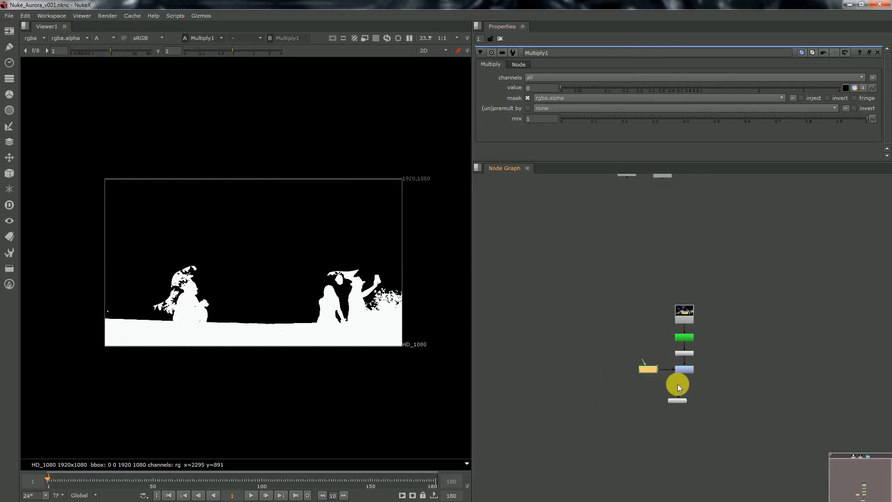
drag(678, 400, 685, 466)
scroll(669, 421, down, 2)
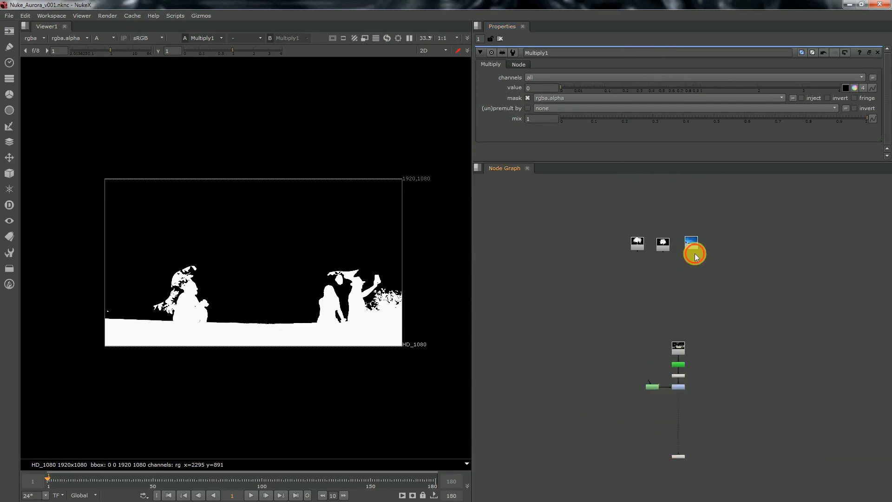
drag(696, 257, 786, 331)
Step: Merge the Multiply1 output (A) over the sky image (B) and view the merged result in RGB
scroll(735, 387, up, 3)
key(m)
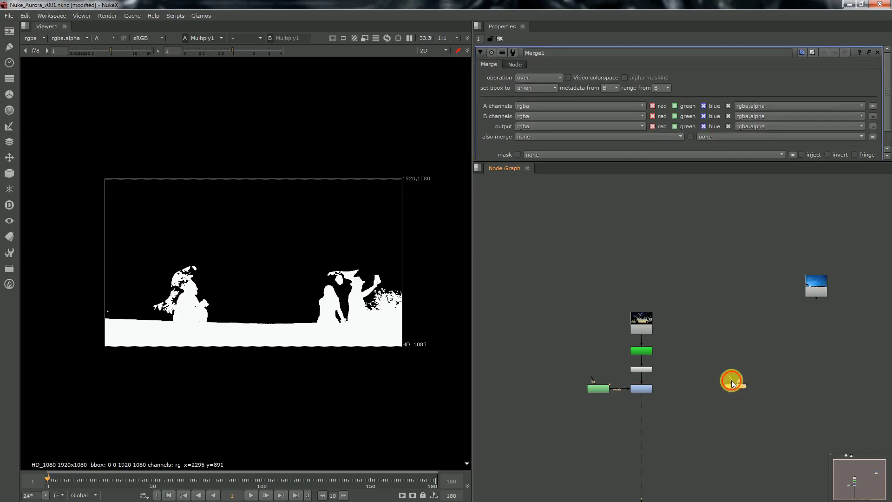
drag(724, 386, 651, 388)
middle_drag(339, 289, 342, 289)
key(a)
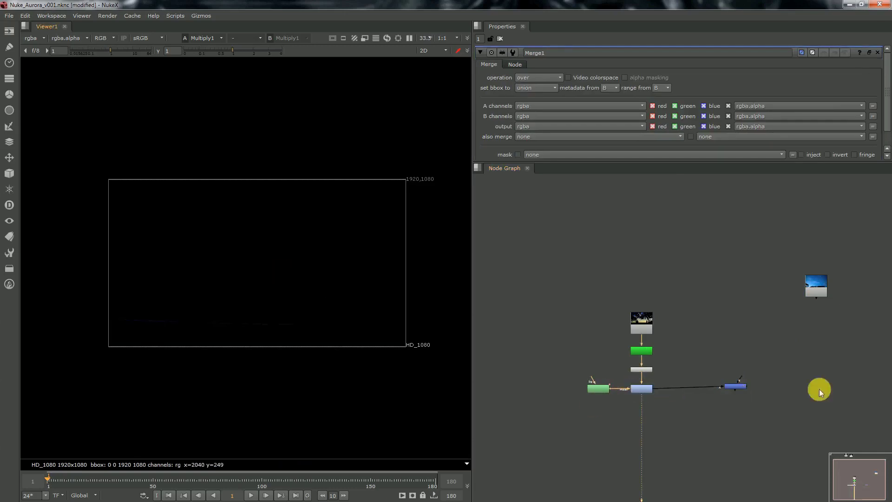
drag(819, 290, 750, 315)
click(746, 387)
key(1)
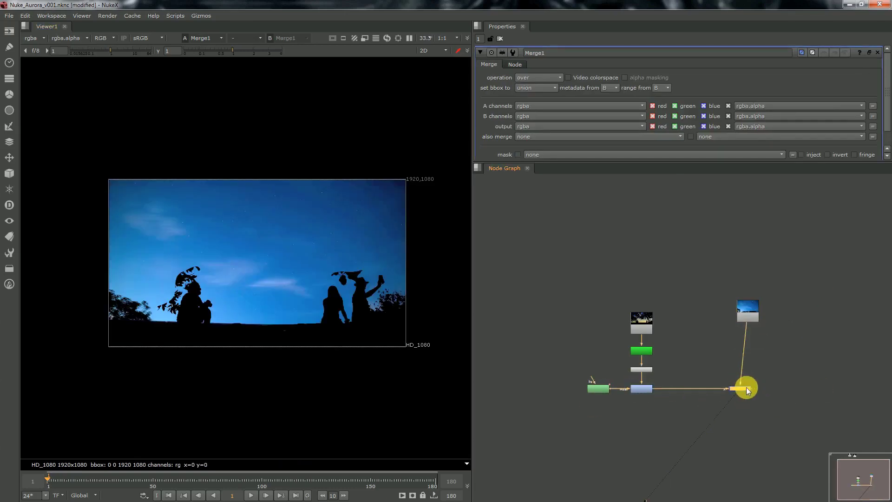
Step: Move the tree1.exr Read node beside the Roto1 branch and show it in the viewer
scroll(734, 376, down, 3)
scroll(677, 279, up, 3)
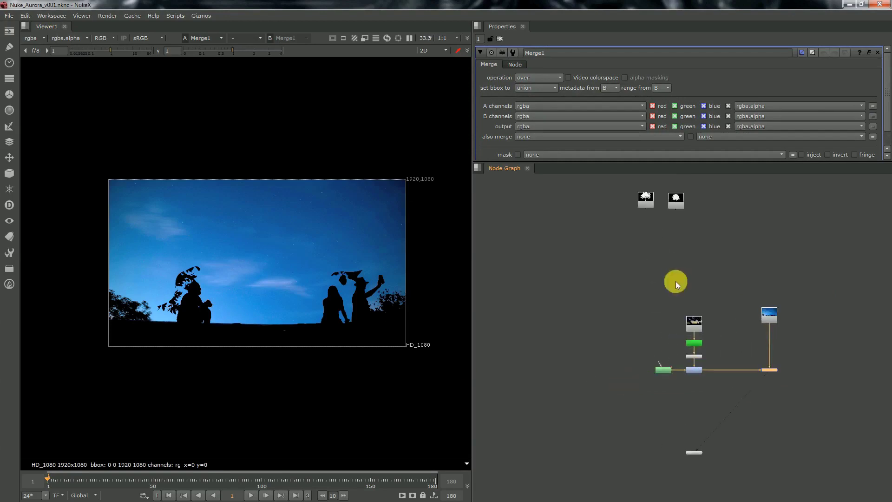
scroll(627, 339, up, 3)
drag(683, 250, 621, 416)
key(1)
scroll(654, 303, down, 4)
middle_drag(647, 420, 643, 364)
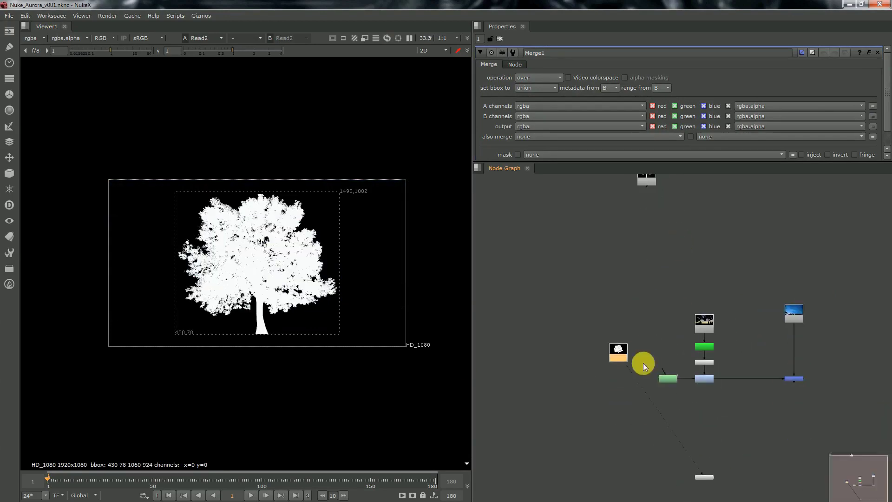
scroll(631, 381, up, 3)
drag(623, 330, 578, 353)
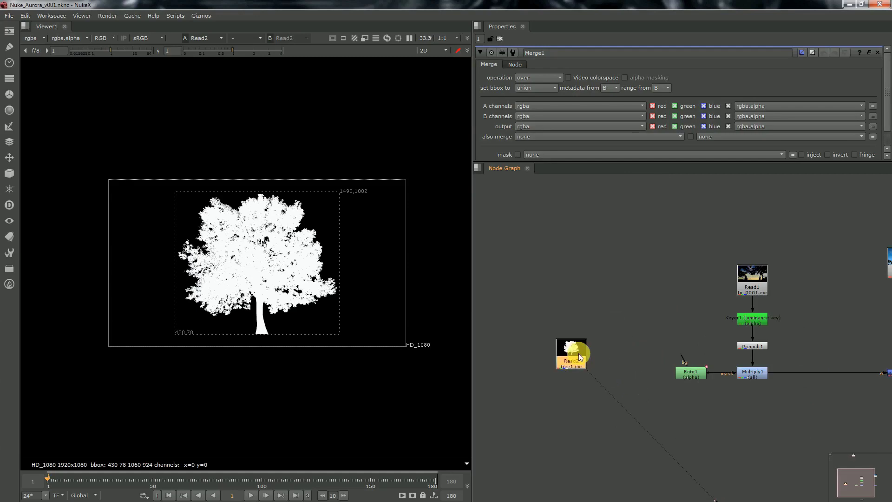
Step: Add a Shuffle node after the tree1.exr Read node and route its alpha into red, green and blue
key(Tab)
text(sh)
click(589, 336)
click(578, 357)
key(Tab)
text(sh)
click(581, 365)
click(524, 125)
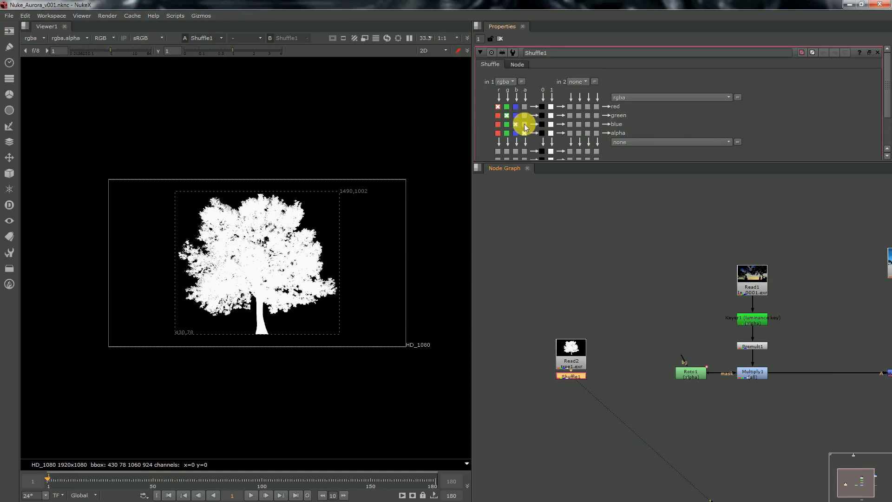
click(524, 116)
click(524, 107)
Step: Merge the shuffled tree over the Multiply1 output and feed that result into the sky merge
drag(576, 383, 577, 385)
key(m)
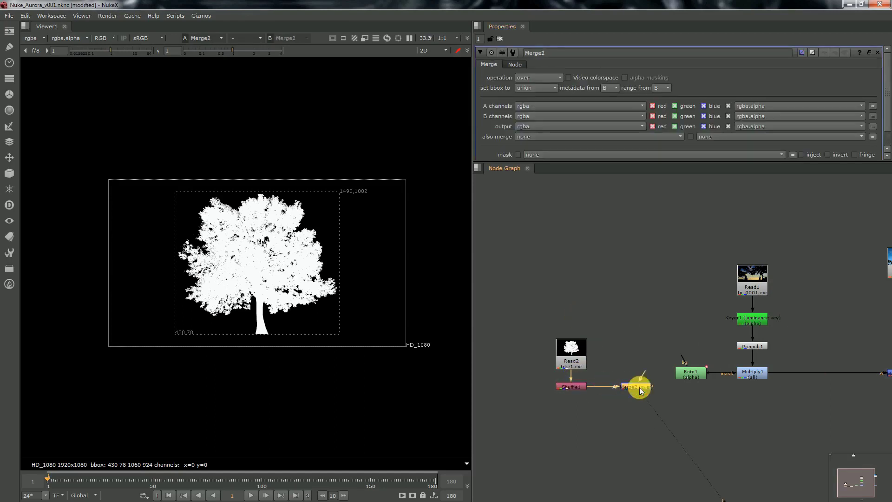
scroll(639, 388, down, 1)
drag(634, 386, 725, 414)
middle_drag(876, 397, 784, 366)
drag(645, 409, 770, 343)
middle_drag(563, 353, 646, 354)
Step: Add a Grade node after the tree's Shuffle and lower its gain until the tree is a black silhouette
click(567, 357)
key(g)
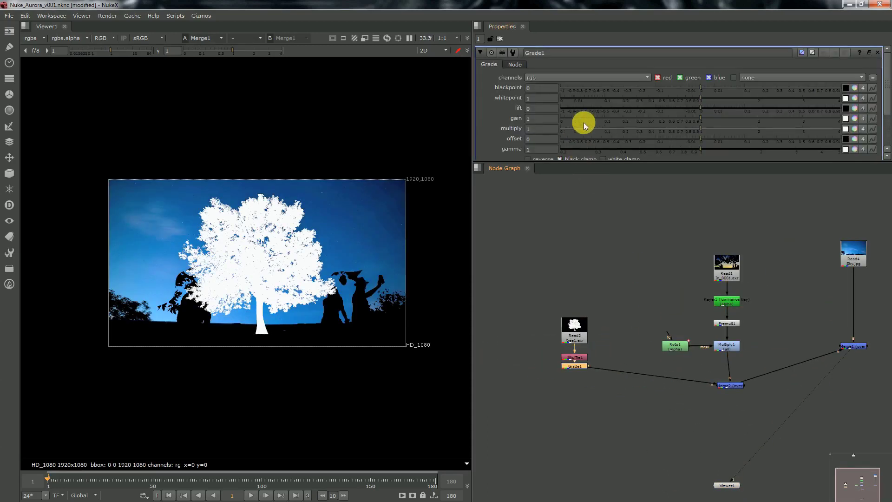
drag(584, 119, 509, 122)
Step: Add a Transform node after the Grade and move the tree to about x -690, y -122
scroll(592, 314, down, 2)
key(t)
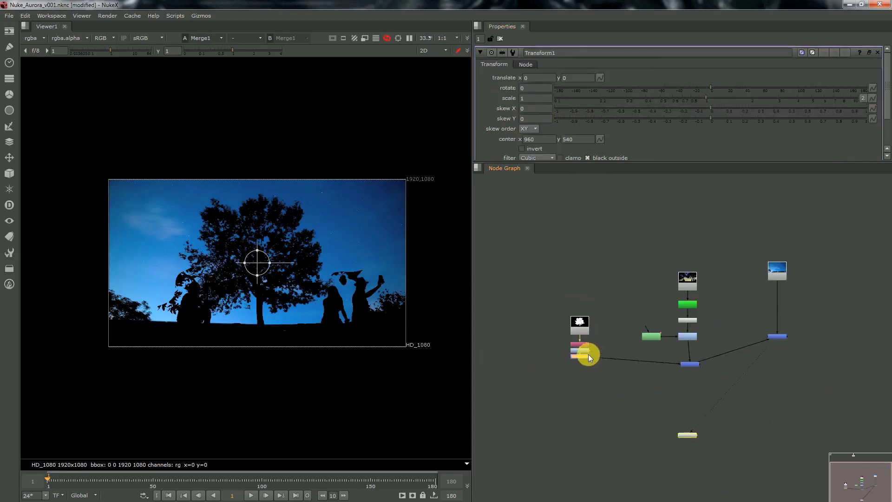
drag(257, 266, 150, 282)
click(612, 360)
double_click(582, 365)
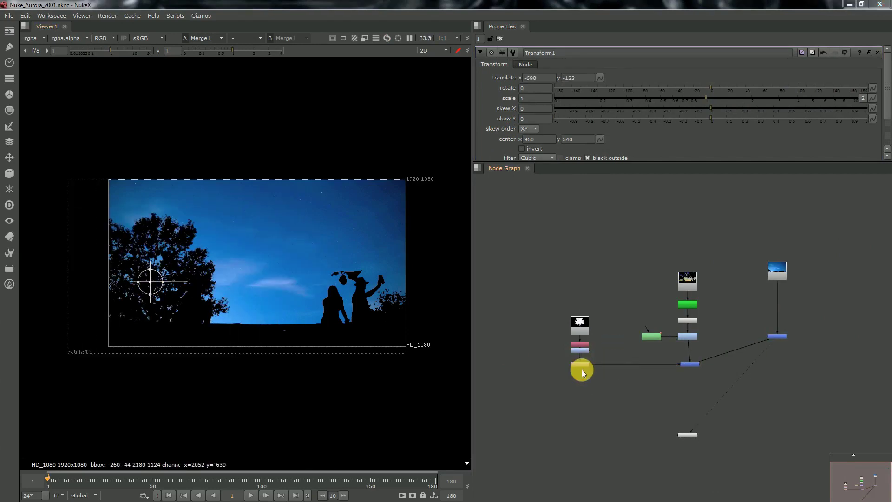
Step: Try placing the tree behind the standing couple with translate x 900, y -65 and a scale of 0.6
click(547, 82)
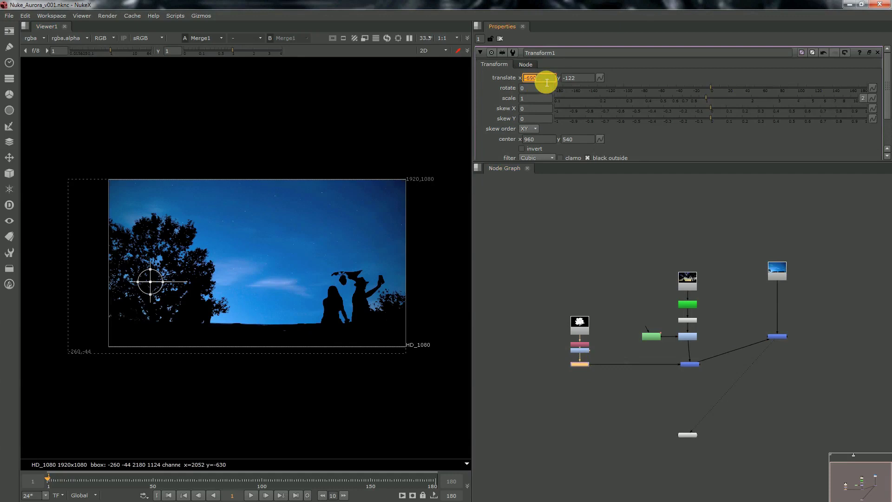
text(900)
key(Return)
click(544, 100)
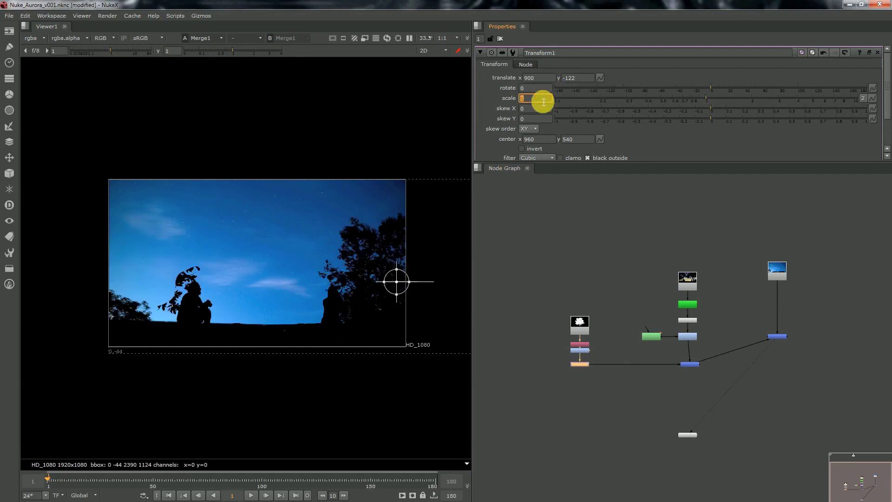
text(.6)
key(Return)
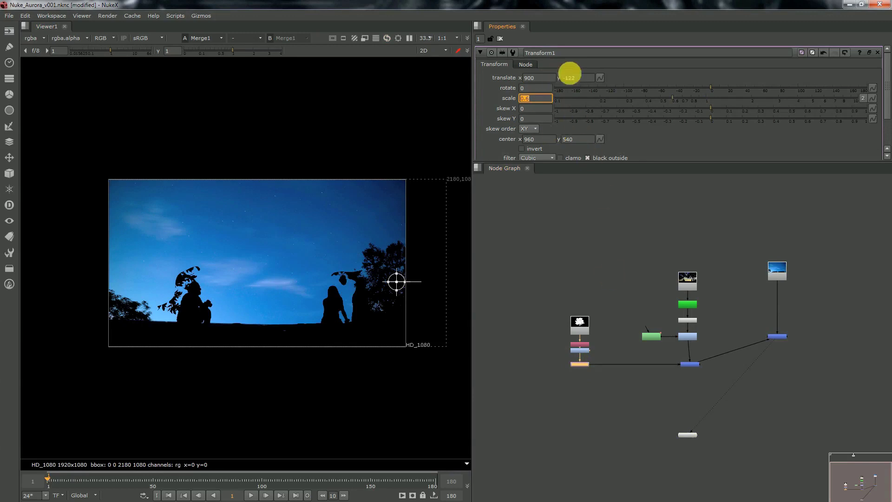
click(574, 77)
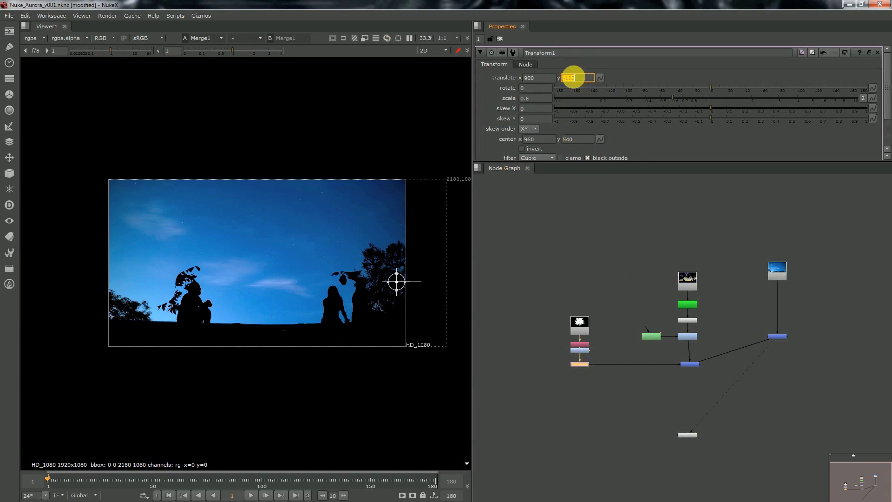
key(Return)
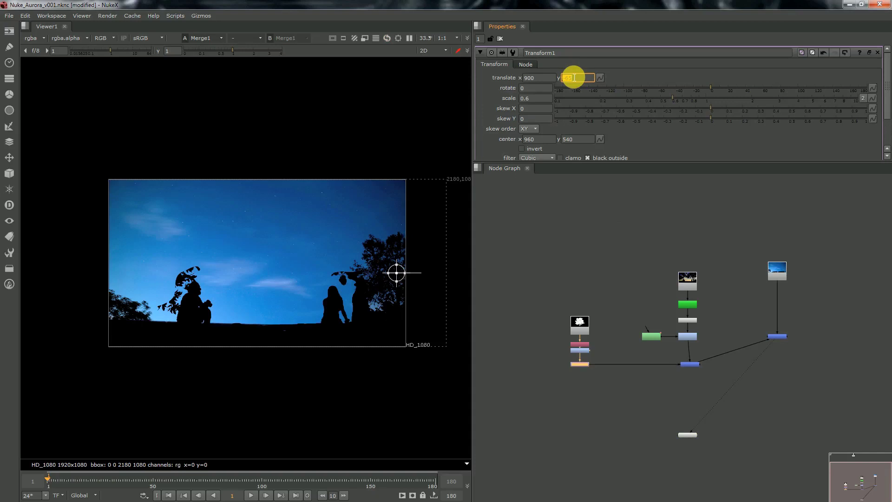
Step: Try the tree as a low bush behind the seated figure, with translate x -718, y -424 and rotation -150
scroll(559, 334, up, 5)
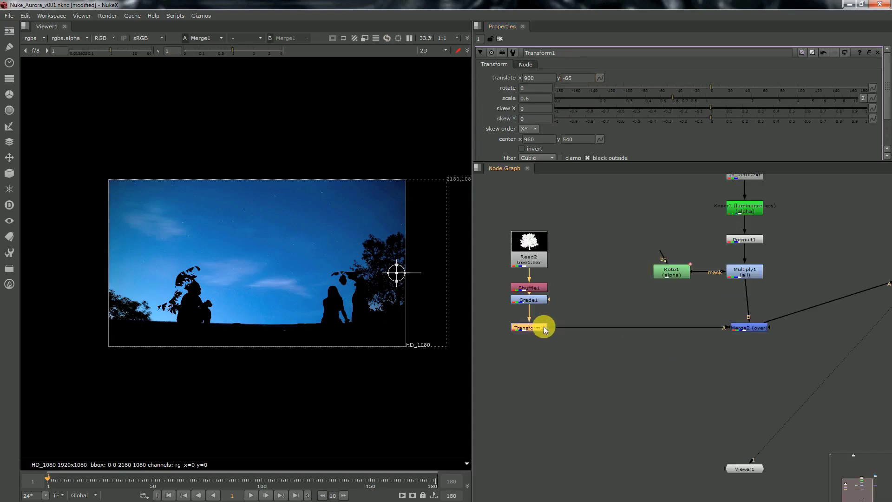
drag(404, 277, 146, 297)
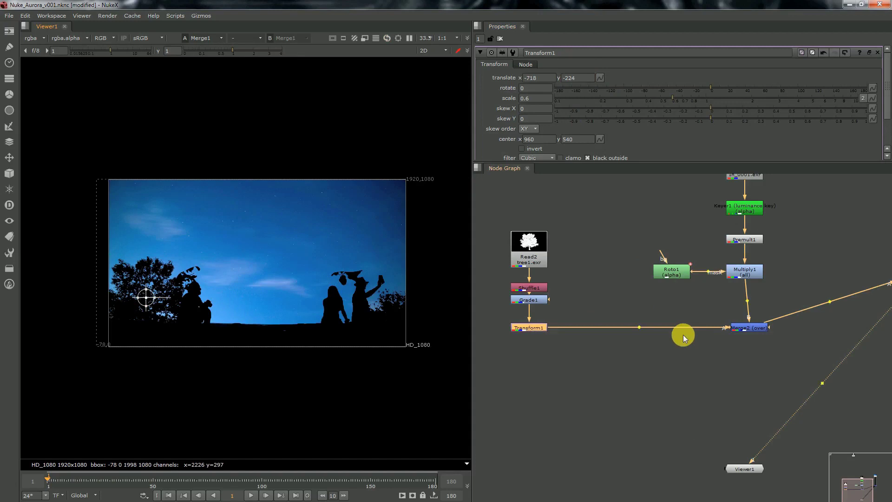
click(527, 328)
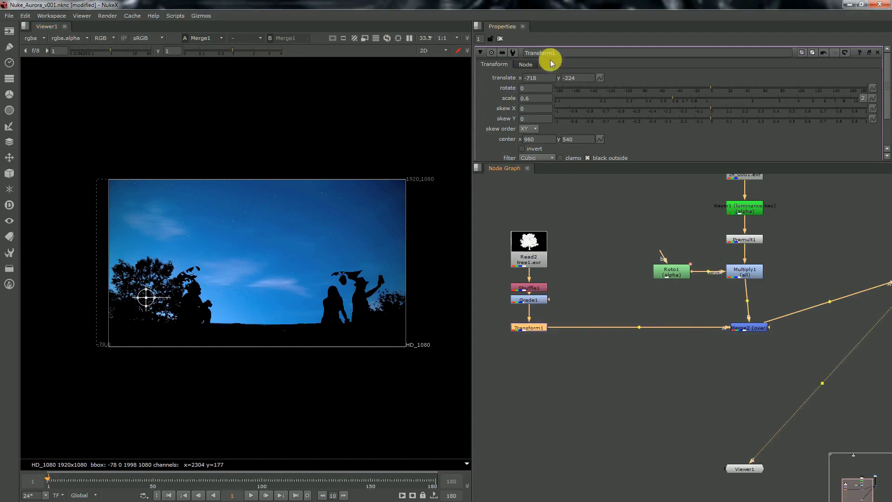
click(583, 88)
click(570, 78)
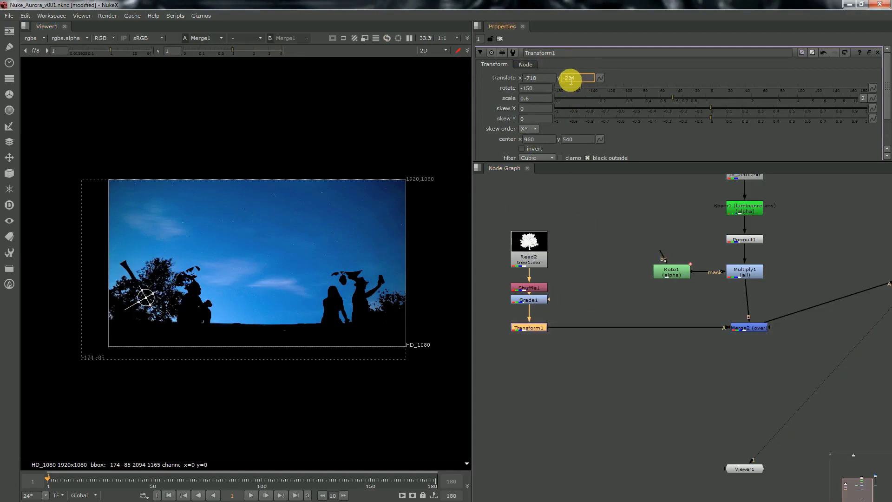
text(4)
key(Return)
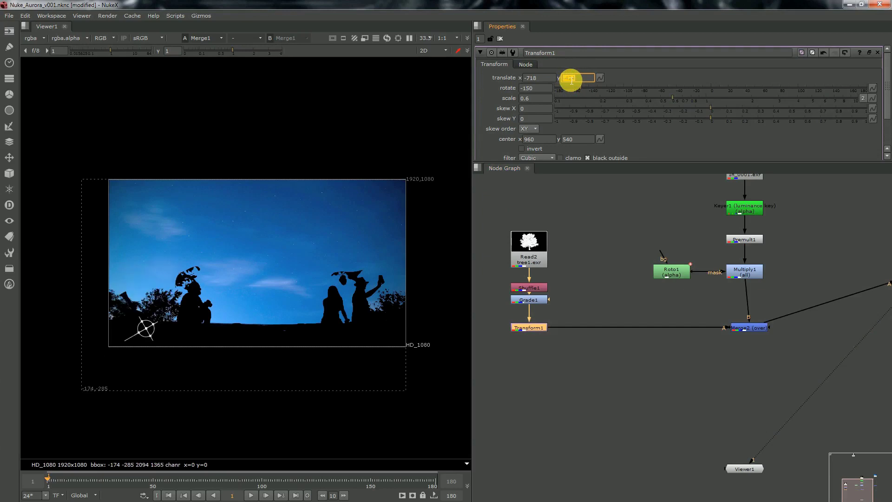
Step: Reset the tree's scale to 1 and rotation to 0, and move it to about x -804, y -178
ctrl+click(534, 99)
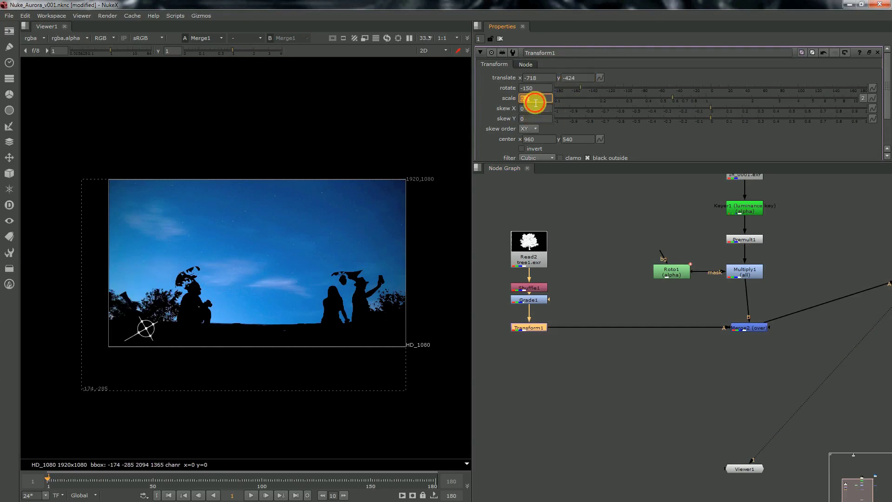
ctrl+click(542, 90)
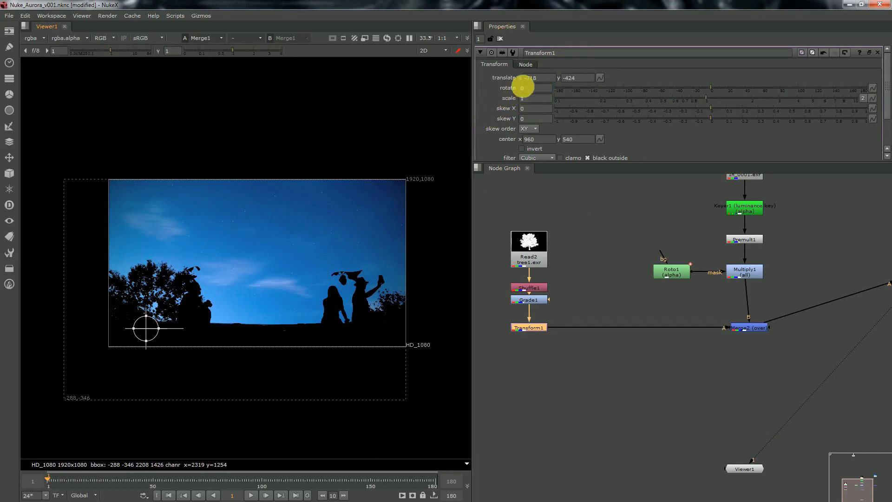
drag(147, 329, 151, 291)
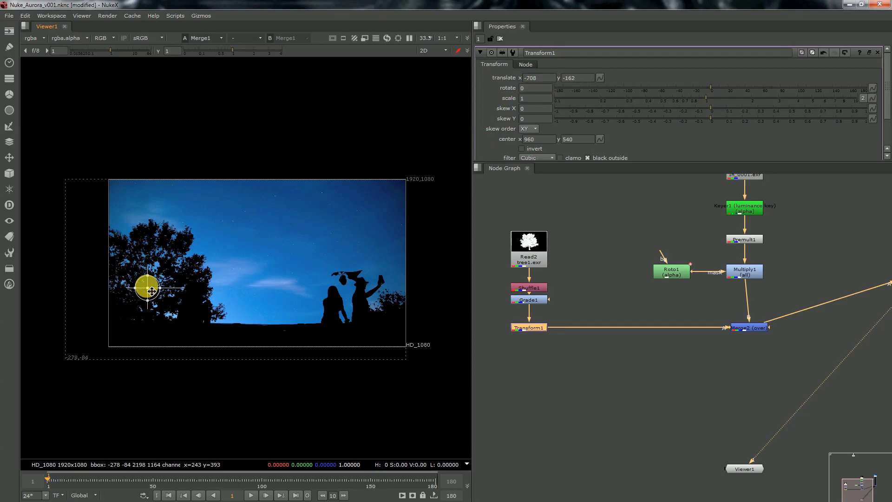
mouse_move(152, 292)
mouse_down()
mouse_move(154, 327)
mouse_move(162, 320)
mouse_move(135, 294)
mouse_up()
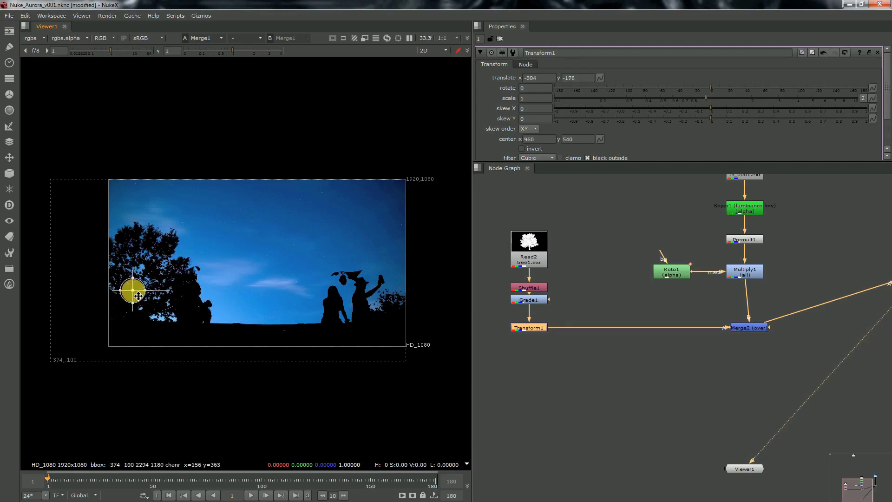
Step: Open Roto1, adjust its shape point just above the seated figure's head, and hide the viewer overlay
click(685, 274)
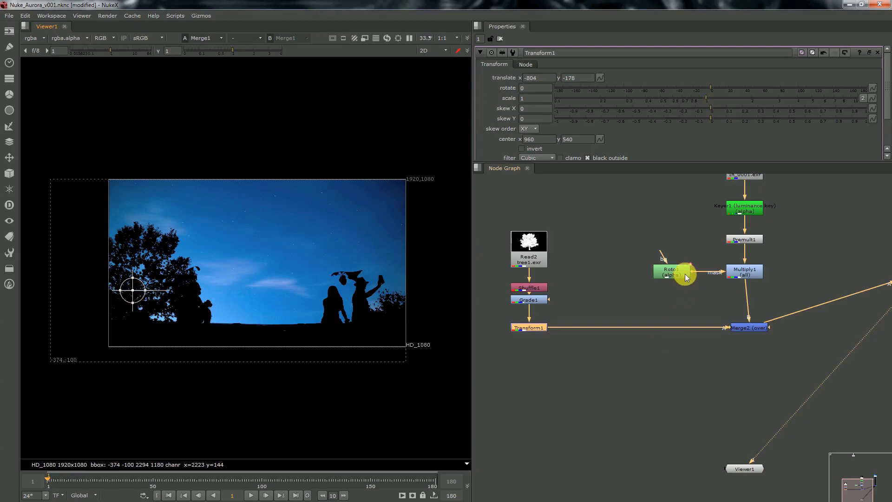
click(198, 264)
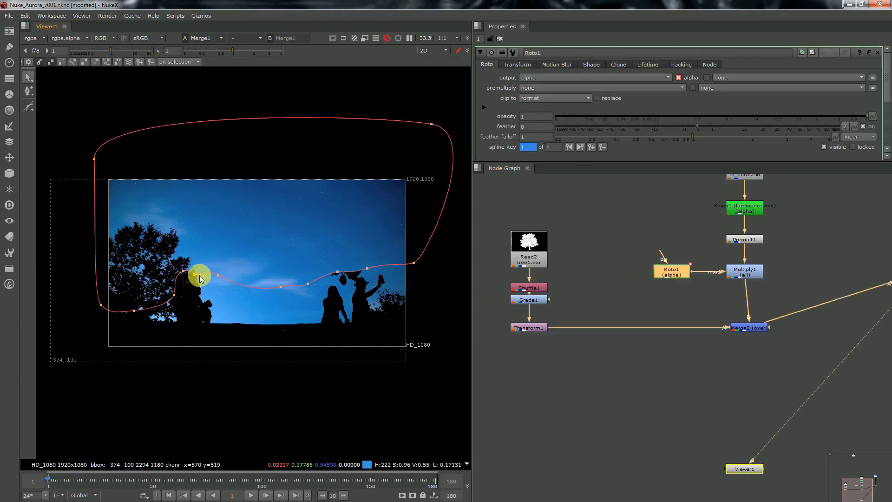
right_click(216, 218)
click(240, 238)
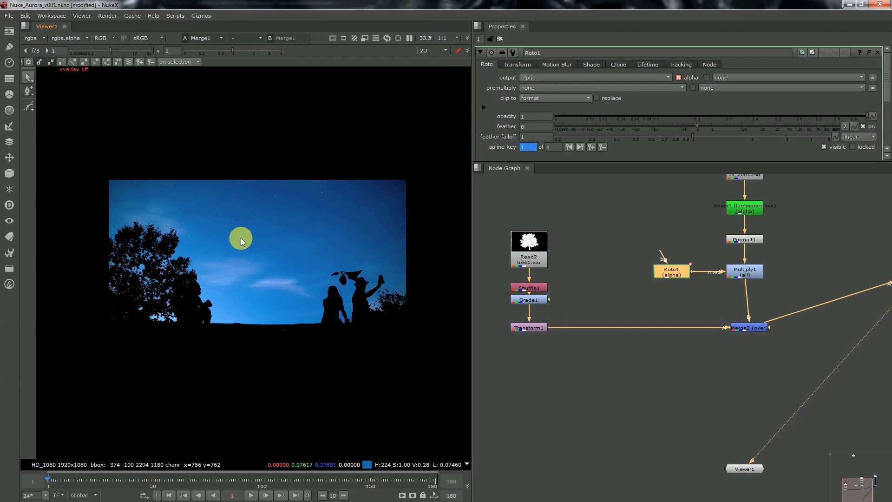
Step: Show the viewer overlay and use Transform1 to move the tree to about x -704, y -414
click(531, 326)
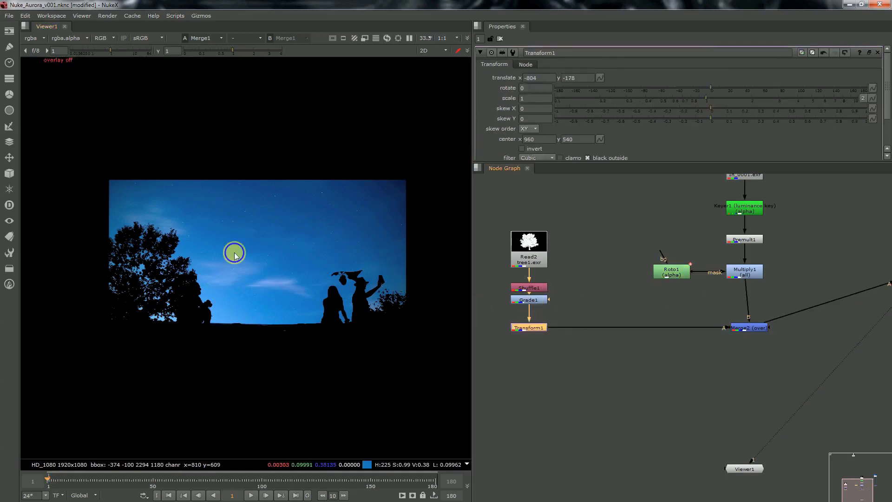
key(o)
drag(137, 305, 154, 337)
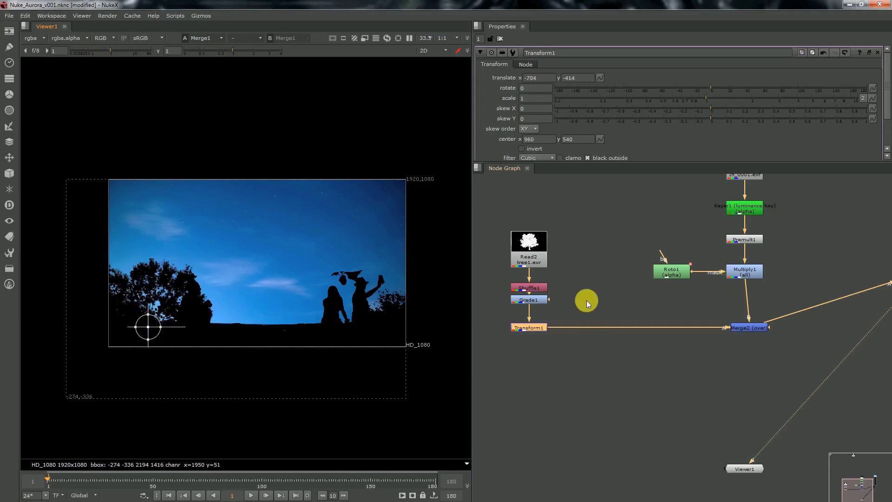
Step: Create a separate Roto node and draw a closed five-point shape over the ground and lower body of the seated figure
click(600, 290)
key(o)
drag(236, 343, 193, 331)
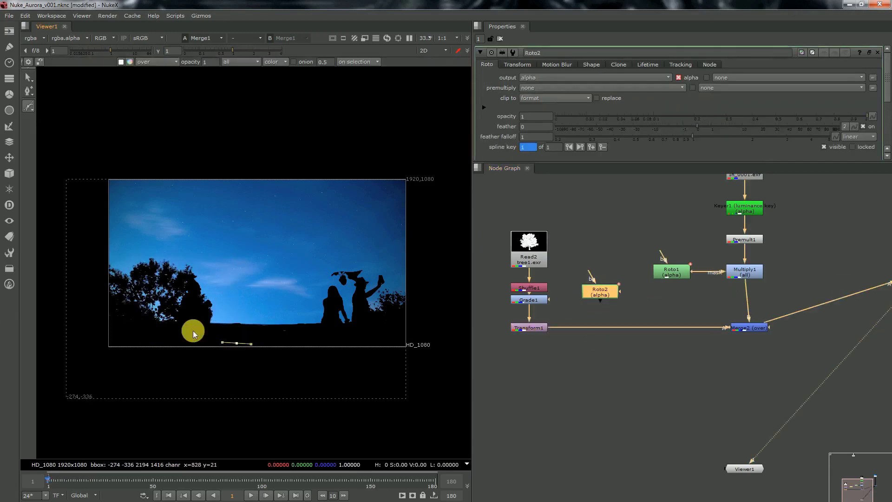
click(196, 319)
click(203, 289)
click(243, 302)
click(237, 343)
Step: Add a Multiply node after Transform1, masked by Roto2, and set its value to 0
drag(615, 294, 486, 360)
click(536, 328)
key(Tab)
text(mul)
key(Return)
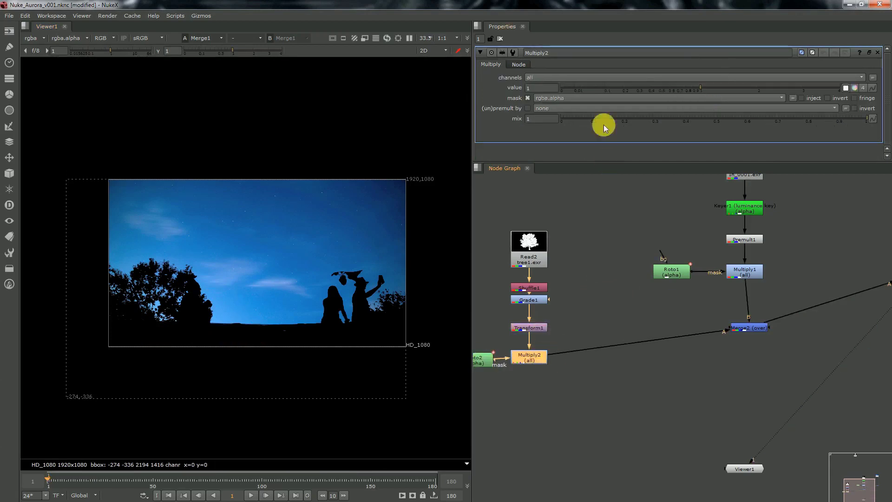
drag(575, 88, 509, 107)
Step: Line up the first tree's Multiply2 and Roto2 with Merge2, and bring the final merge into the same row
scroll(608, 347, down, 3)
drag(498, 397, 556, 264)
click(687, 335)
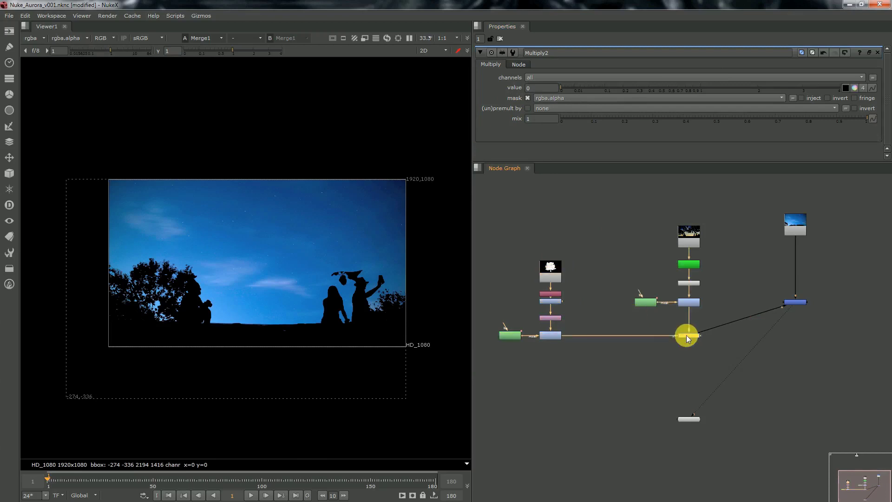
click(516, 336)
scroll(559, 298, up, 2)
click(557, 305)
scroll(558, 307, down, 3)
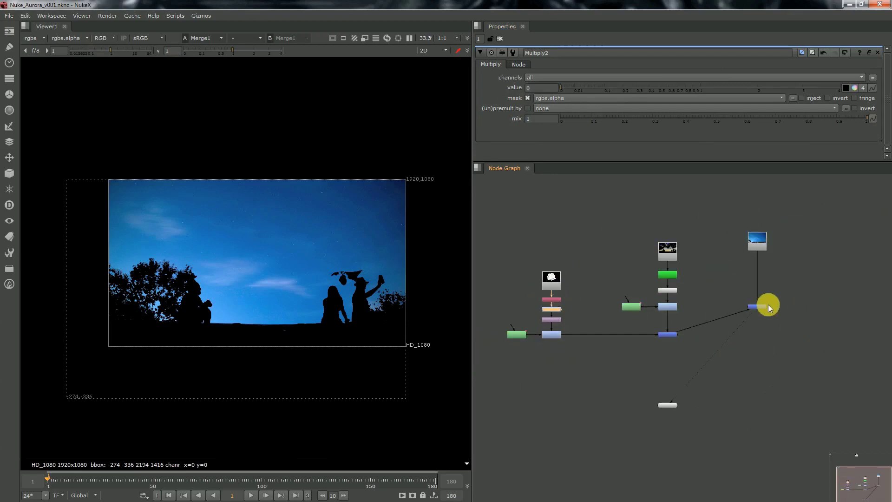
drag(768, 305, 762, 333)
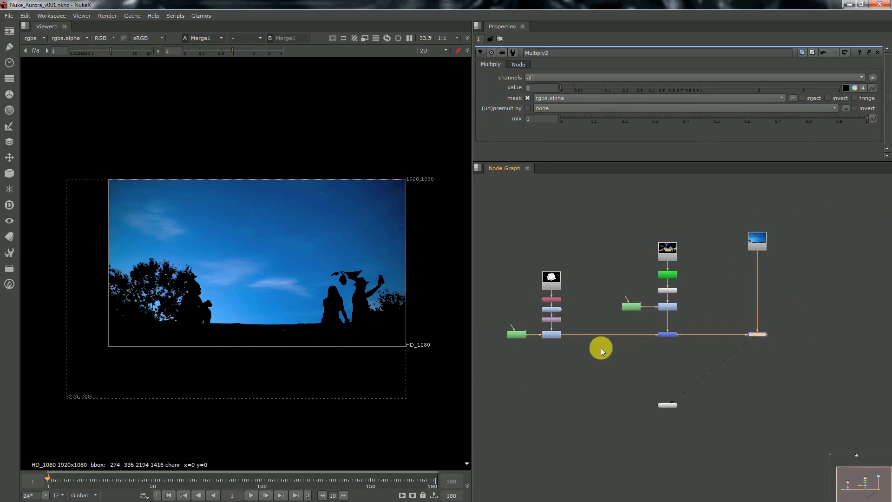
Step: Bring the tree2.exr read node down and shift the first tree's branch aside to make room for it
middle_drag(709, 326, 745, 339)
scroll(744, 339, down, 2)
drag(677, 183, 655, 301)
drag(586, 374, 646, 285)
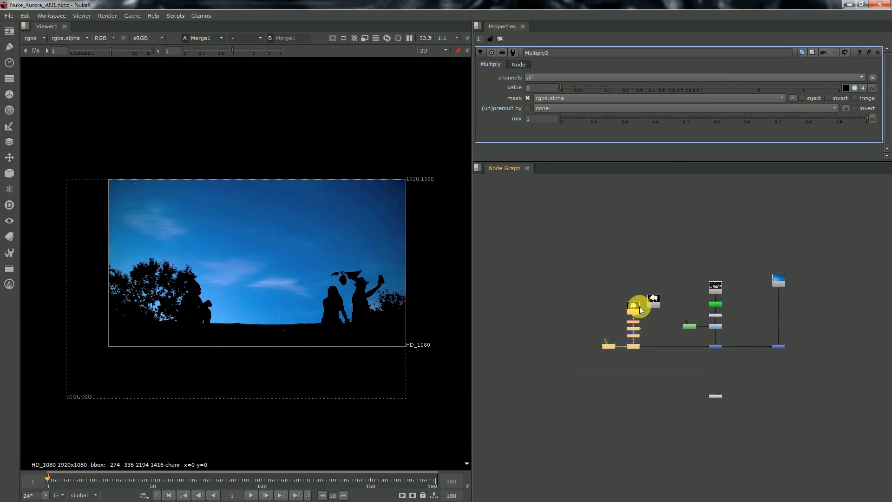
scroll(595, 316, up, 4)
Step: Copy Shuffle1 and Grade1 onto the tree2.exr read node and reposition the new branch
drag(604, 307, 555, 341)
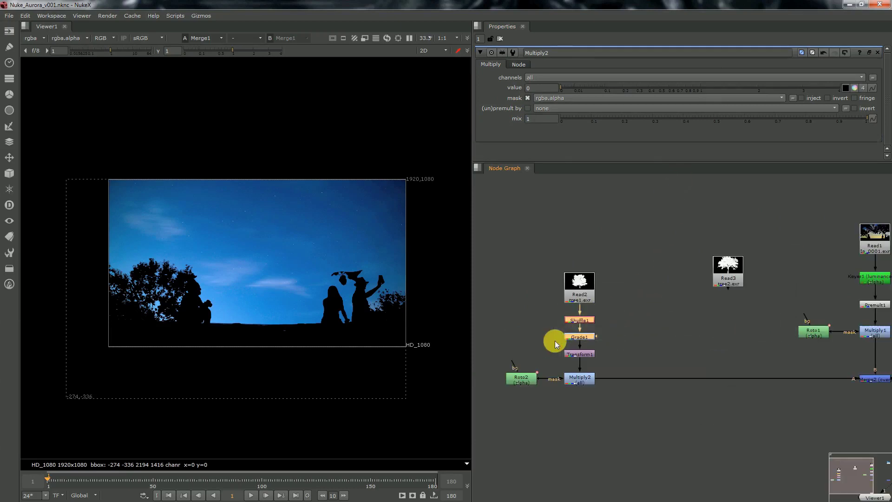
key(ctrl+c)
click(727, 284)
key(ctrl+v)
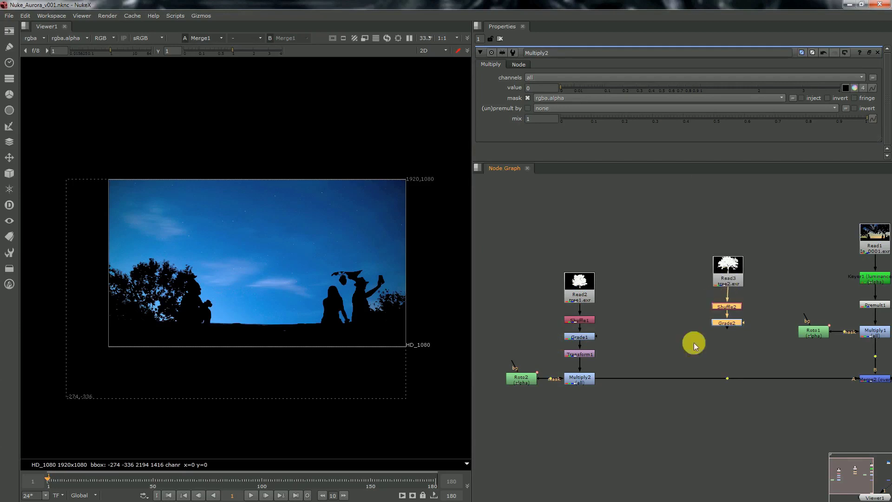
drag(720, 285, 687, 263)
Step: Add a Transform to the second tree and merge it over the first tree between Multiply2 and Merge2
click(703, 302)
key(t)
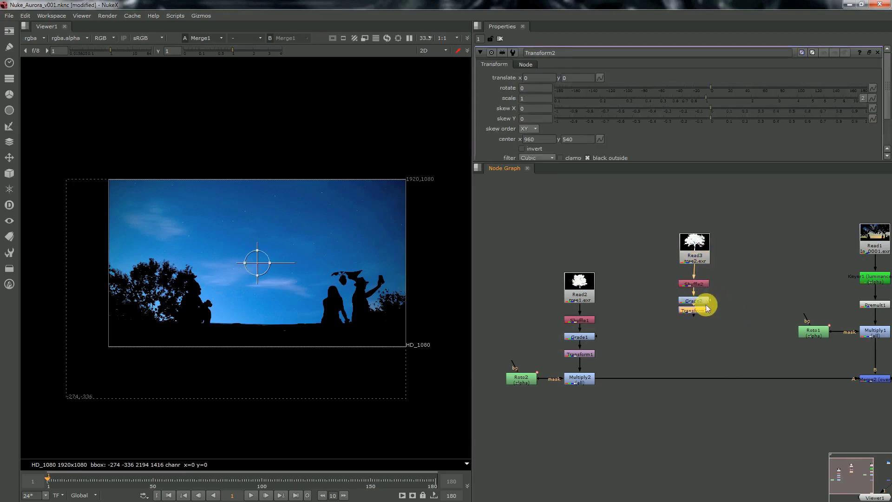
key(m)
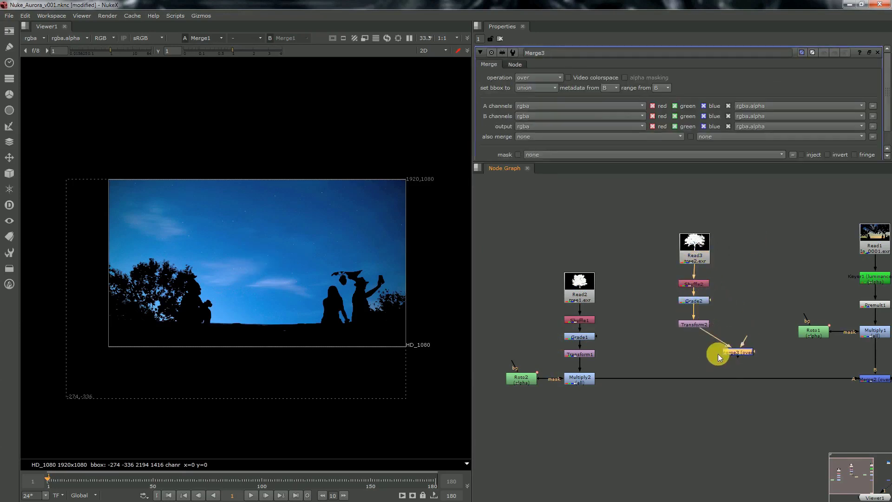
drag(718, 353, 690, 375)
Step: Scale the second tree to 0.6, move it to about x 832, y -134 behind the standing couple, and save the script
double_click(697, 323)
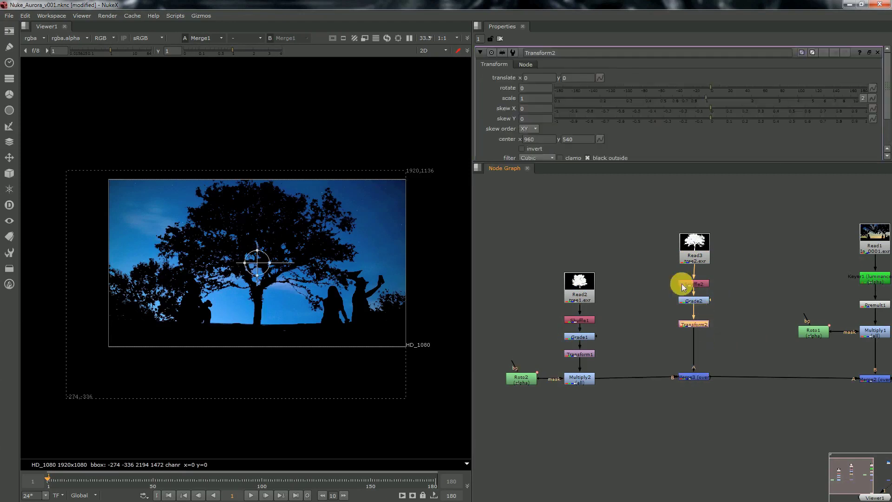
click(538, 100)
text(0.6)
key(Return)
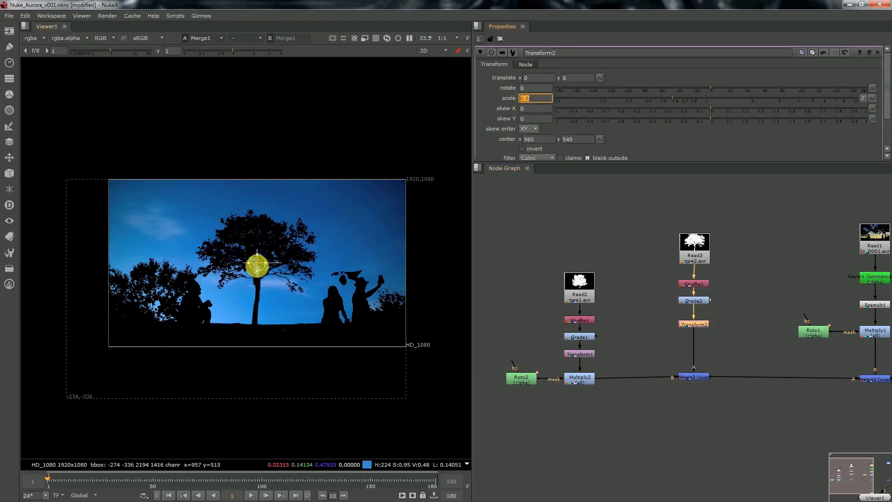
drag(257, 263, 389, 288)
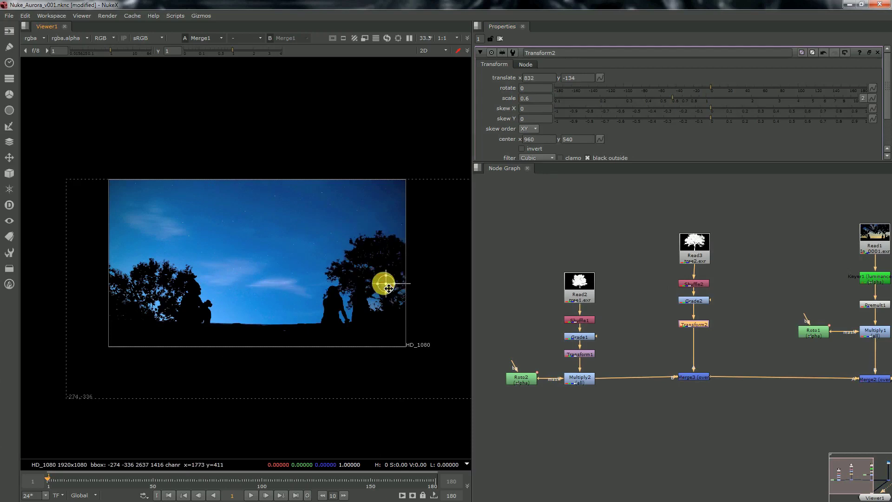
key(ctrl+s)
Step: Check the composite at frame 159 and at the first and last frames, and review the node layout
click(390, 482)
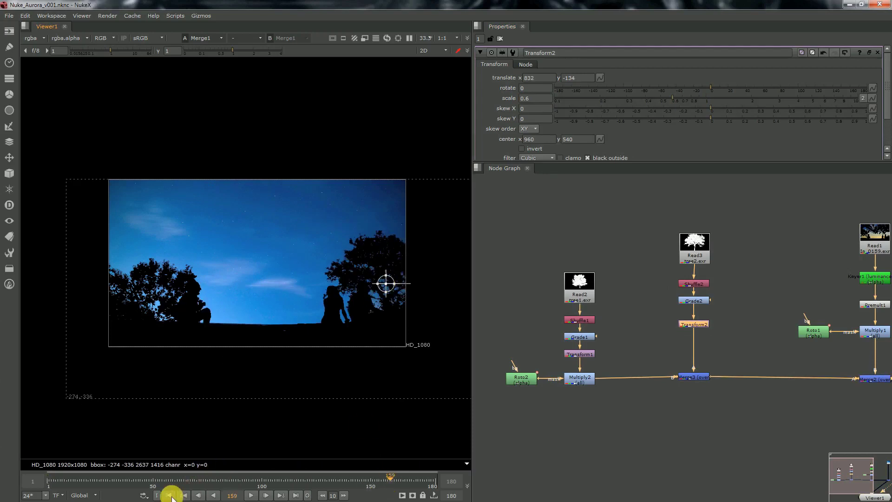
click(170, 496)
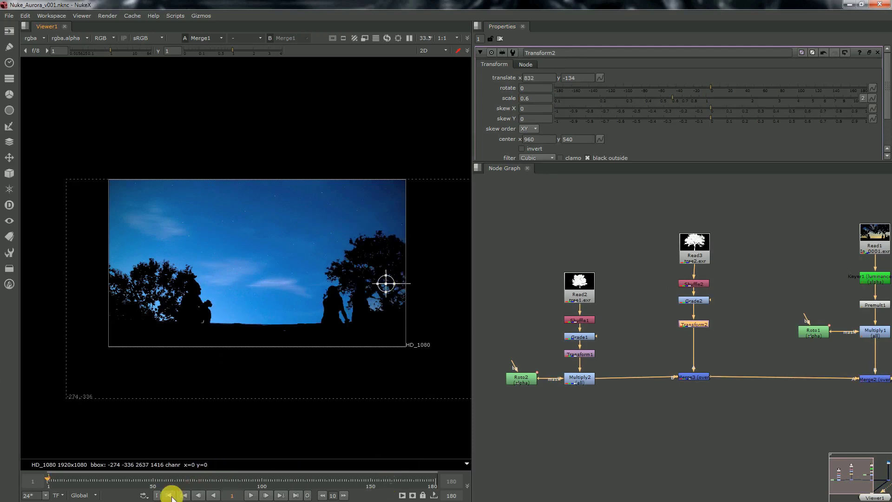
click(296, 495)
click(168, 496)
scroll(609, 353, down, 3)
scroll(668, 346, up, 2)
key(f)
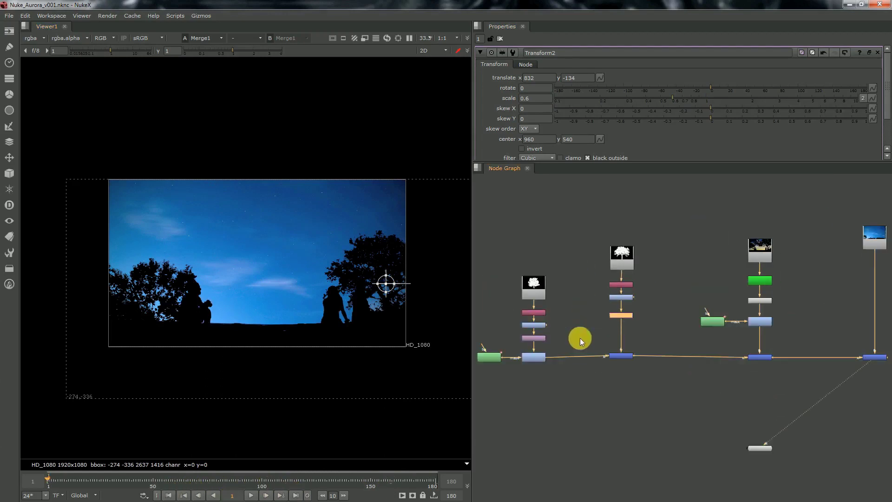
Step: View the merged trees from Merge3, then add a Noise node with an x/ysize of 12.8
drag(622, 356, 621, 357)
key(1)
click(611, 415)
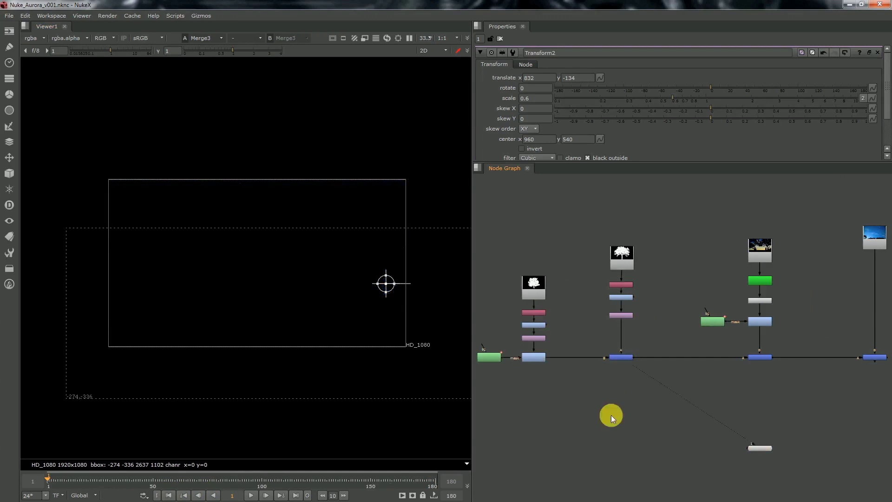
key(Tab)
text(noise)
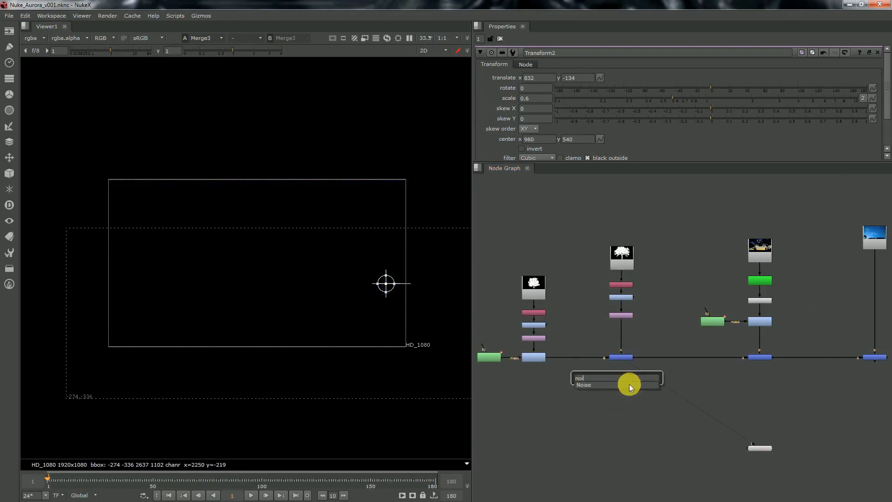
key(Return)
drag(577, 146, 659, 170)
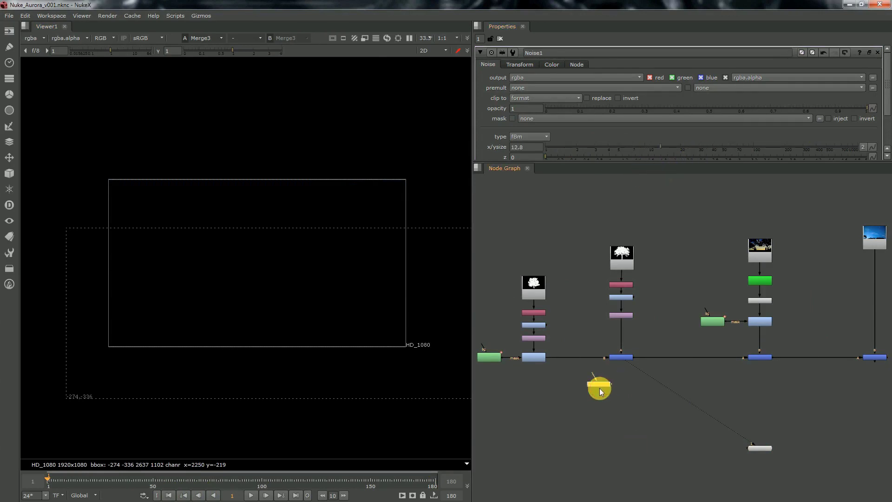
Step: Insert a Copy node between Merge3 and Merge2 that copies the noise's rgba.alpha to forward.u, with the final merge in view
key(k)
drag(604, 401, 640, 380)
click(876, 361)
key(1)
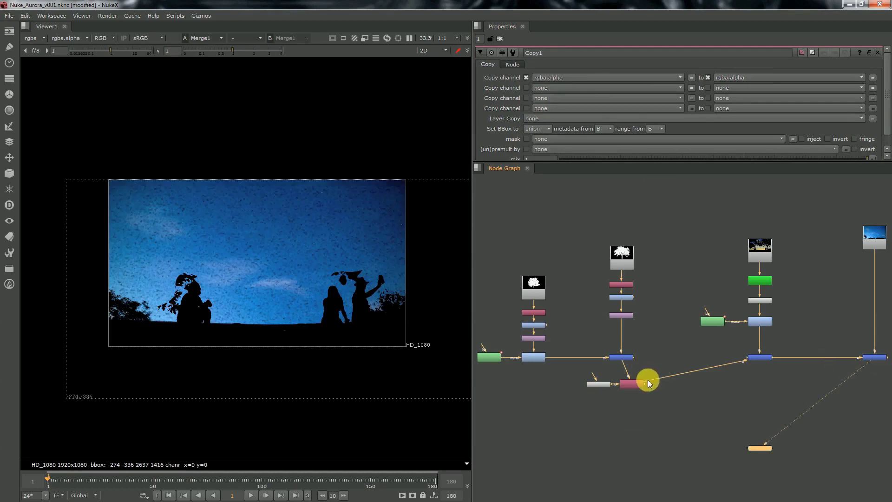
click(629, 385)
click(718, 86)
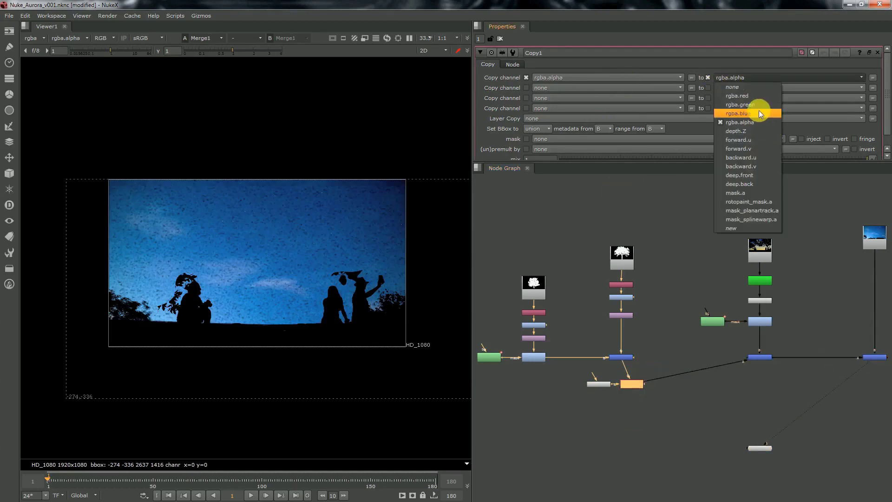
click(744, 139)
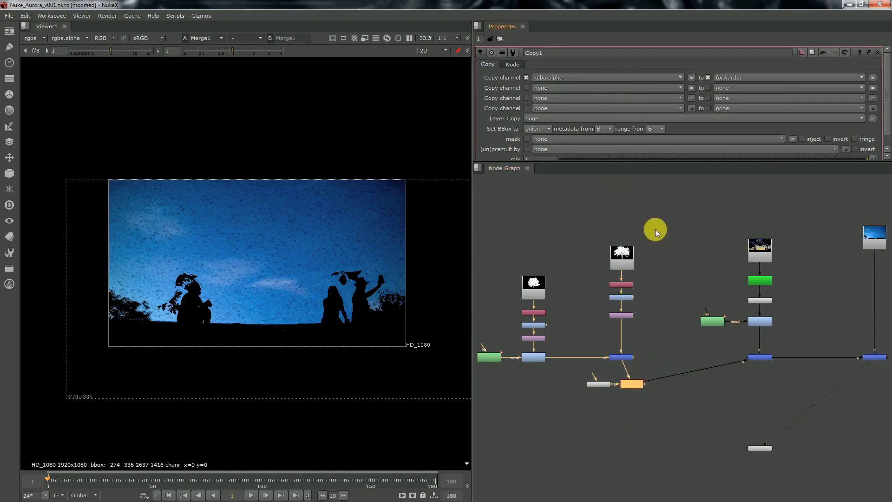
Step: Move the Noise node aside and add an IDistort node after Copy1 with its UV channels set to forward
drag(599, 384, 586, 389)
click(616, 389)
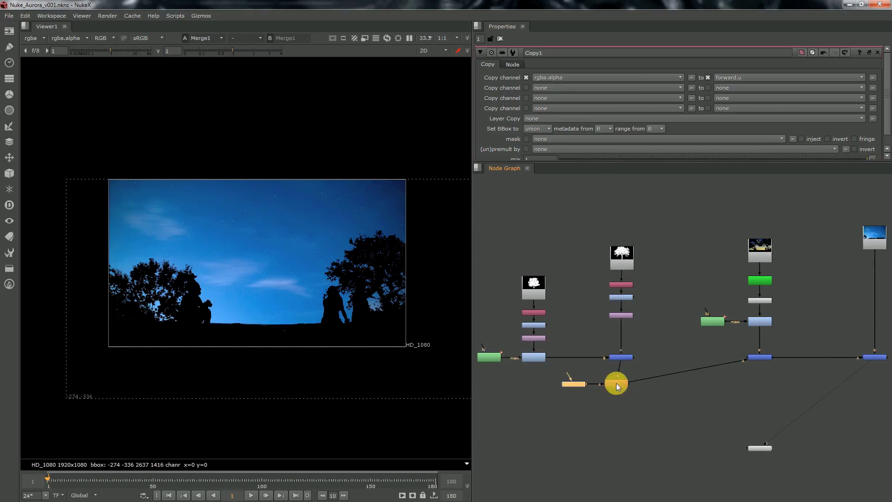
key(Tab)
text(id)
key(Return)
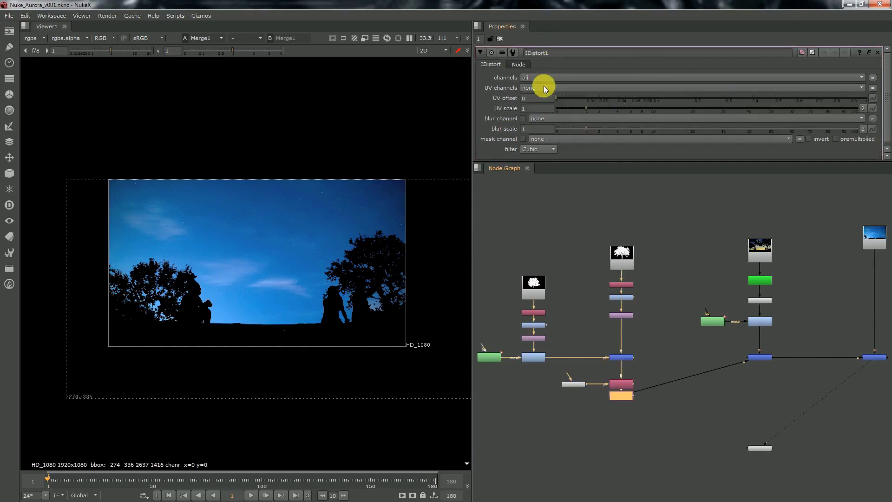
click(544, 88)
click(534, 126)
Step: Try a UV scale of 100 on IDistort1, then reduce it to 6.9 while examining the leaves up close
drag(669, 111, 865, 112)
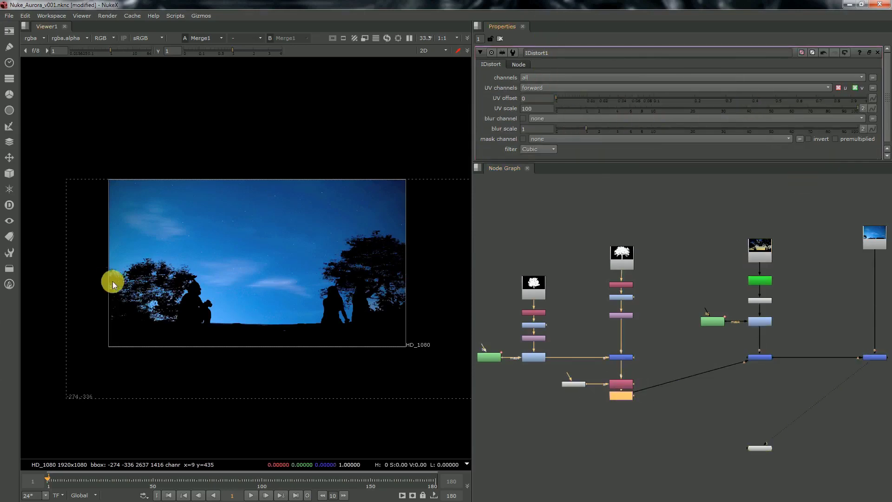
scroll(113, 281, up, 3)
drag(600, 109, 633, 110)
scroll(235, 230, up, 3)
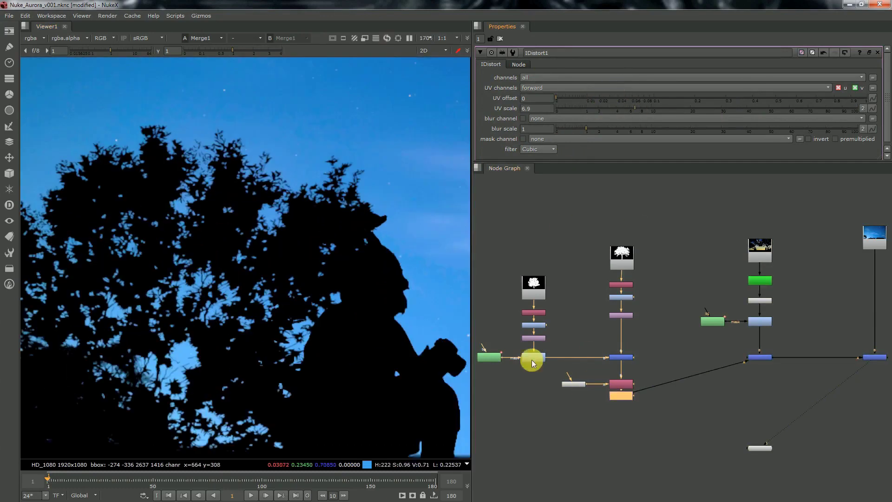
Step: Animate Noise1's z value from 0 at frame 1 to 2 at frame 180
double_click(573, 384)
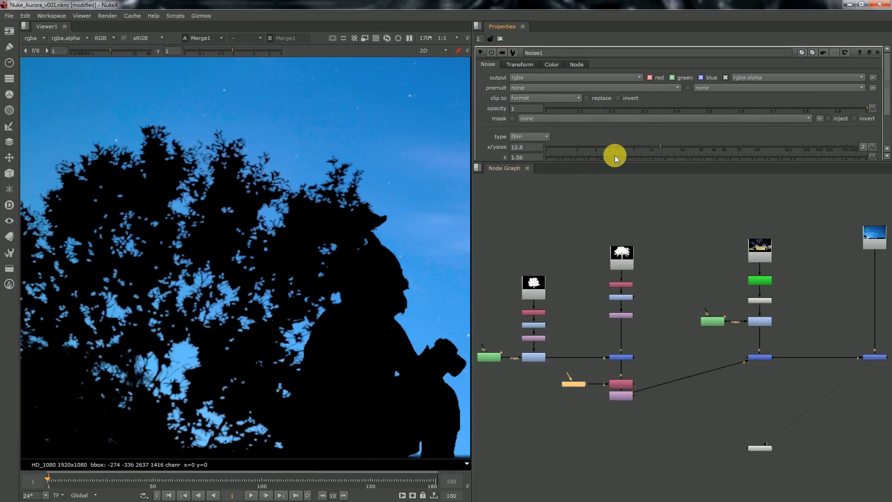
right_click(528, 158)
click(530, 162)
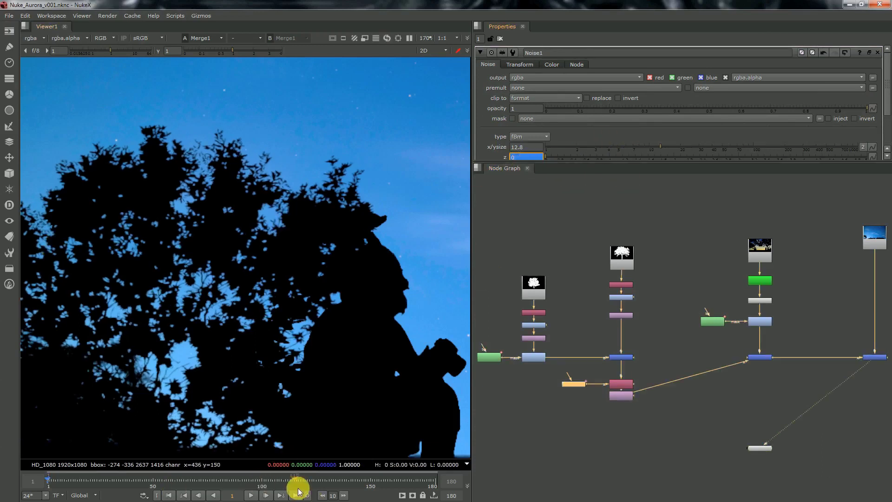
click(295, 496)
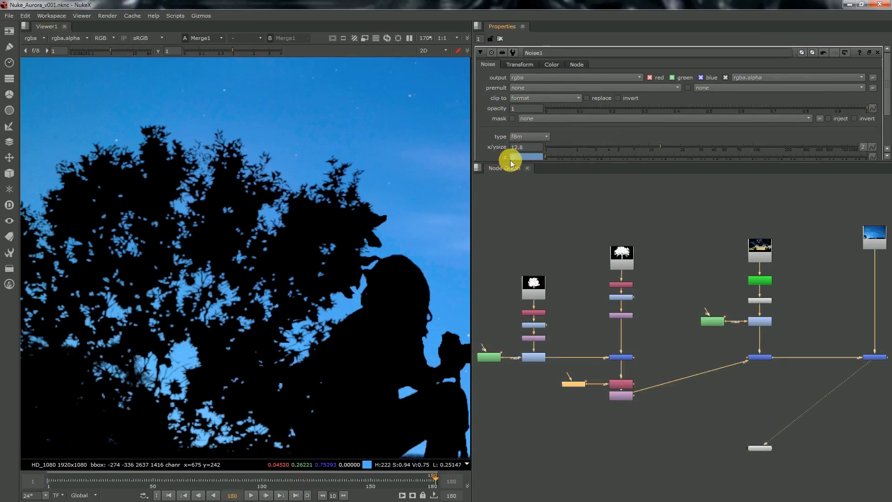
Step: Play the animation from the first frame to examine the leaf movement, then return to the full frame at frame 1
click(251, 495)
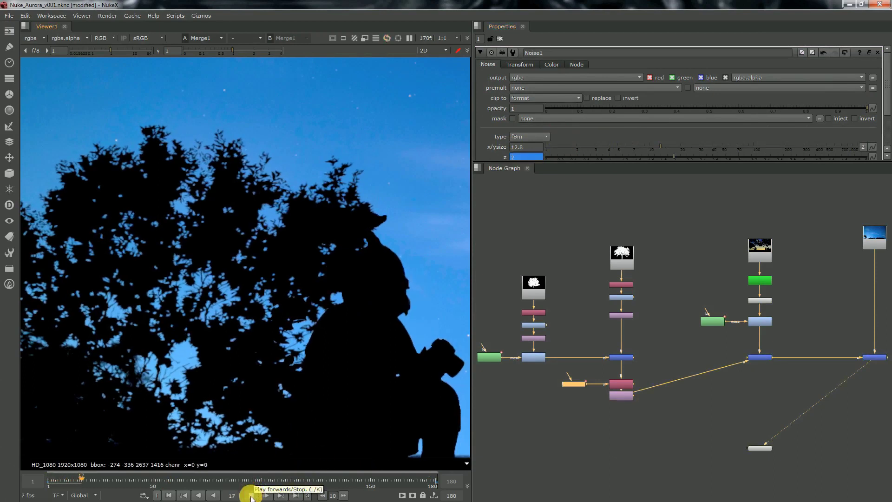
click(169, 495)
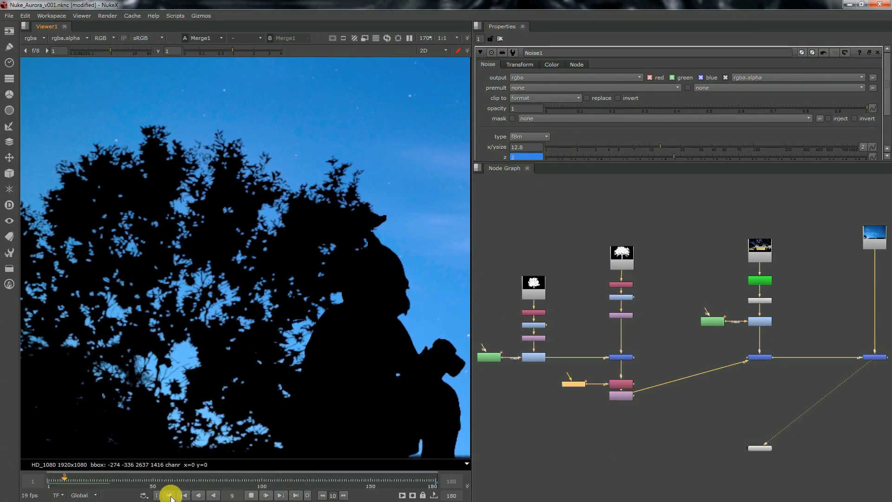
click(251, 495)
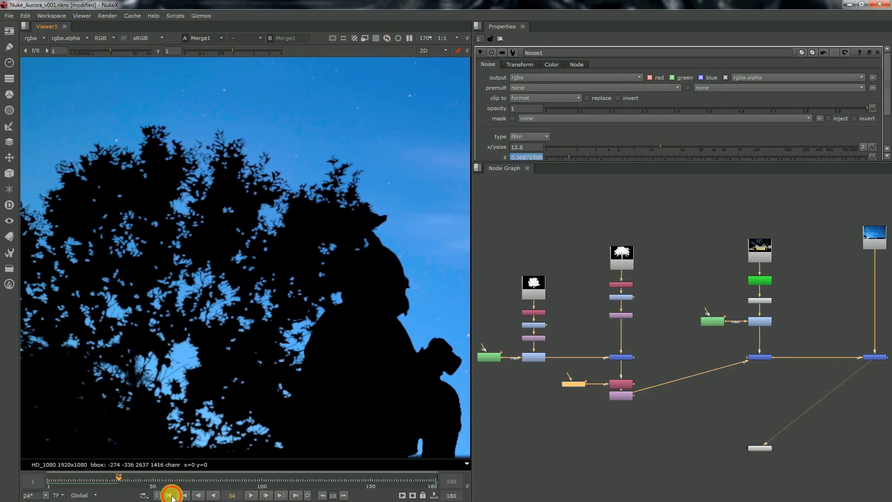
click(170, 495)
key(f)
Step: Move Merge2 and the final merge down into one row with IDistort1
middle_drag(676, 371, 600, 313)
scroll(648, 325, down, 2)
drag(637, 410, 836, 288)
drag(680, 305, 683, 334)
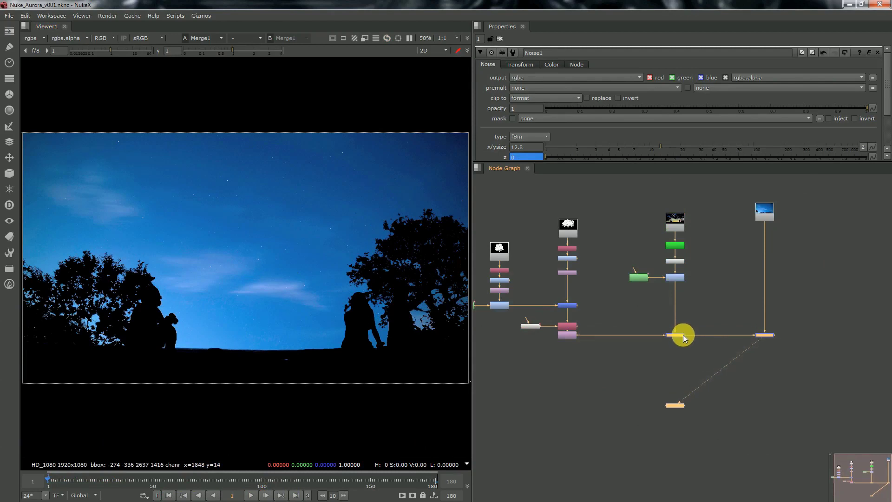
Step: Insert a Blur node with size 2 between Merge2 and the final merge
drag(523, 449, 828, 328)
drag(576, 335, 722, 338)
double_click(571, 342)
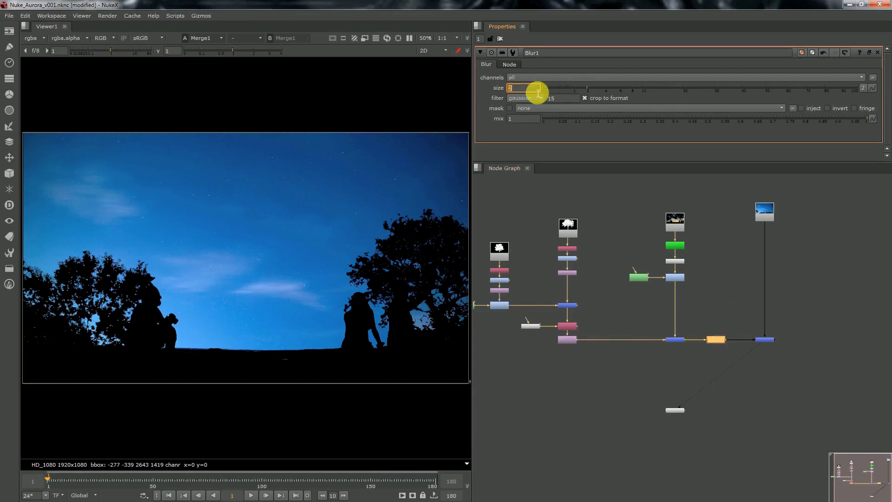
Step: Place the Blur below Merge2, level the final merge with it, and move the viewer node below the final merge
scroll(598, 333, down, 3)
scroll(664, 331, up, 1)
drag(665, 332, 631, 352)
drag(630, 392, 712, 424)
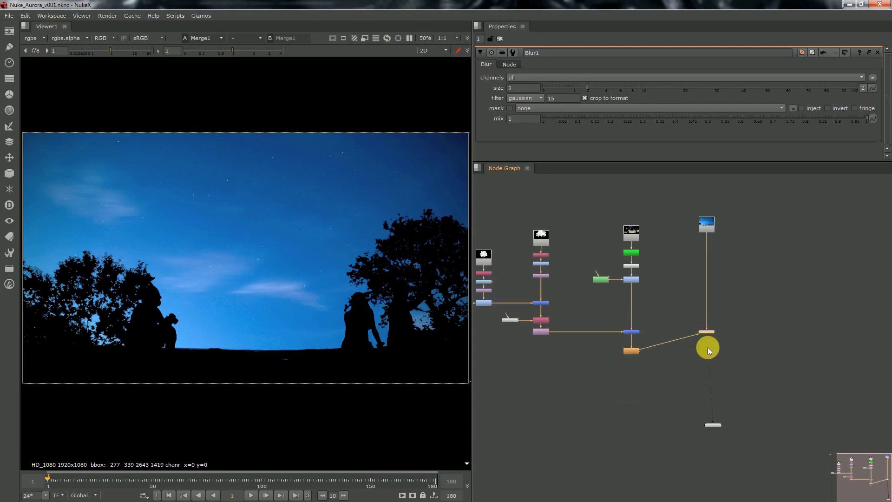
drag(707, 347, 707, 353)
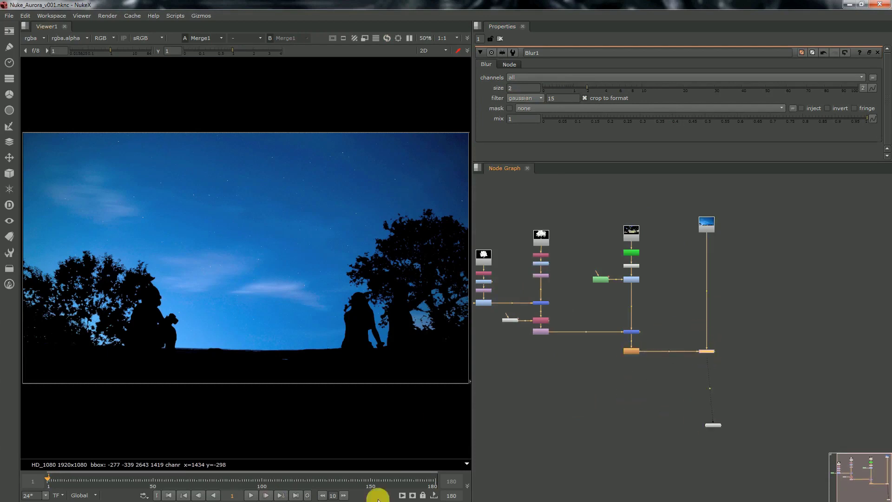
Step: Scrub the timeline and play the blurred composite briefly from the first frame, then return to frame 1
drag(410, 478, 160, 491)
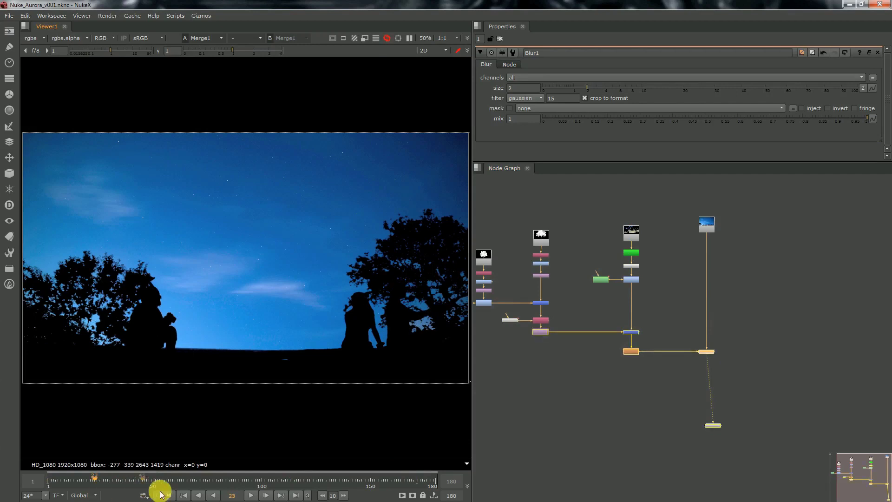
click(161, 493)
click(254, 496)
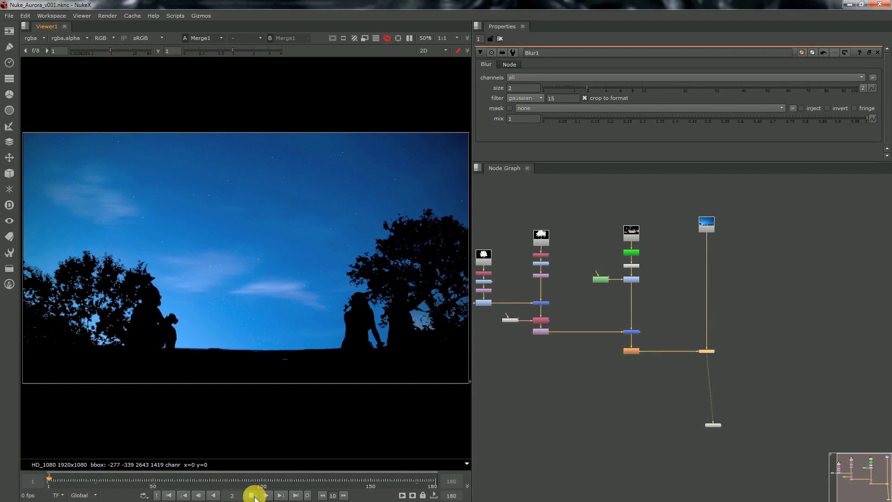
click(254, 496)
click(170, 495)
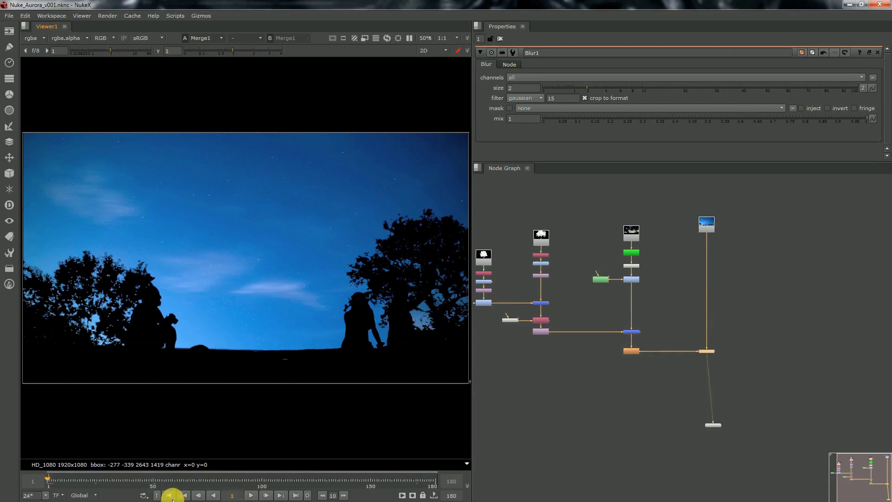
Step: Move the sky image's Read node far above the other nodes to free space on its branch
scroll(734, 315, down, 3)
middle_drag(720, 246, 679, 370)
scroll(679, 369, down, 3)
drag(679, 369, 676, 194)
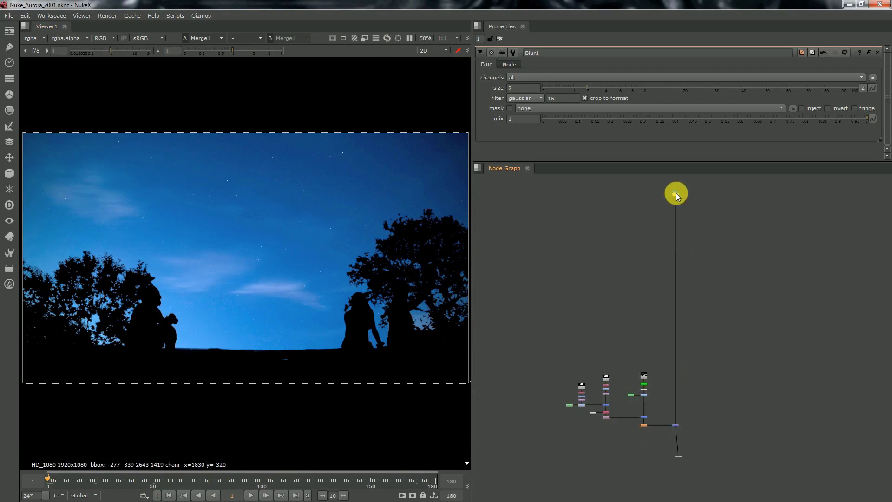
middle_drag(675, 227, 672, 265)
scroll(671, 255, up, 3)
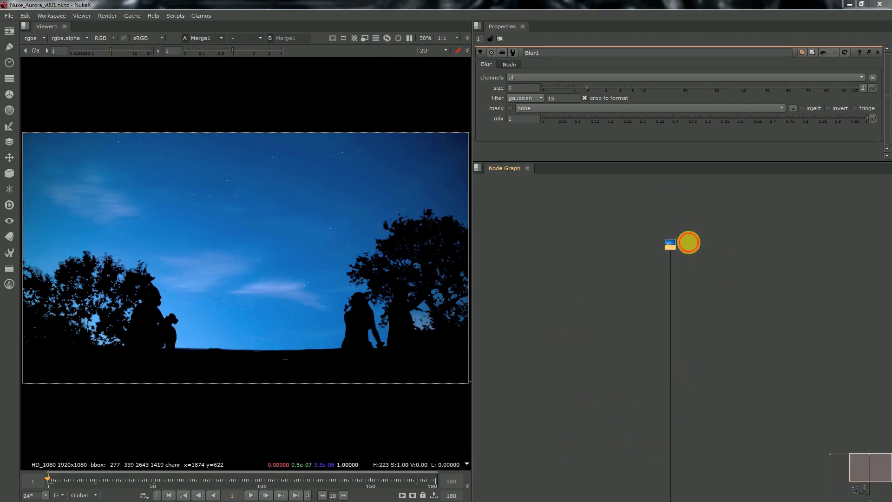
Step: Add a Transform with translate y 60 to the sky image while viewing it alone, then view the final merge again
click(671, 244)
key(1)
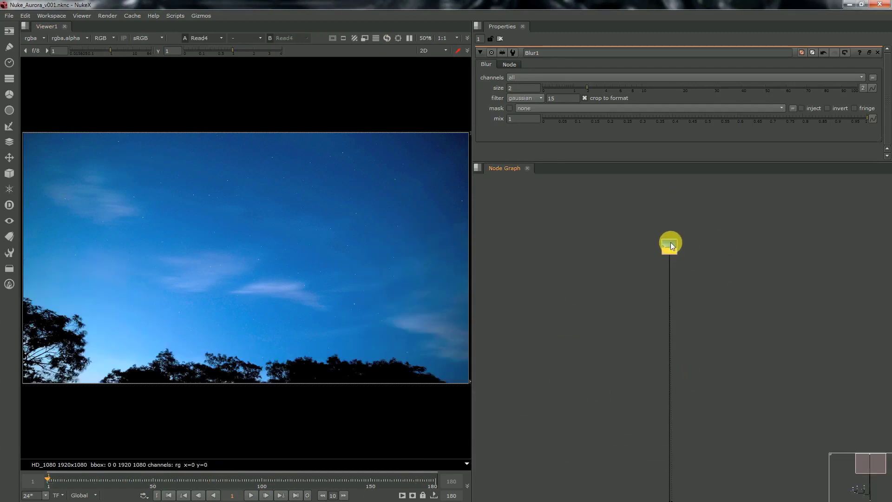
key(t)
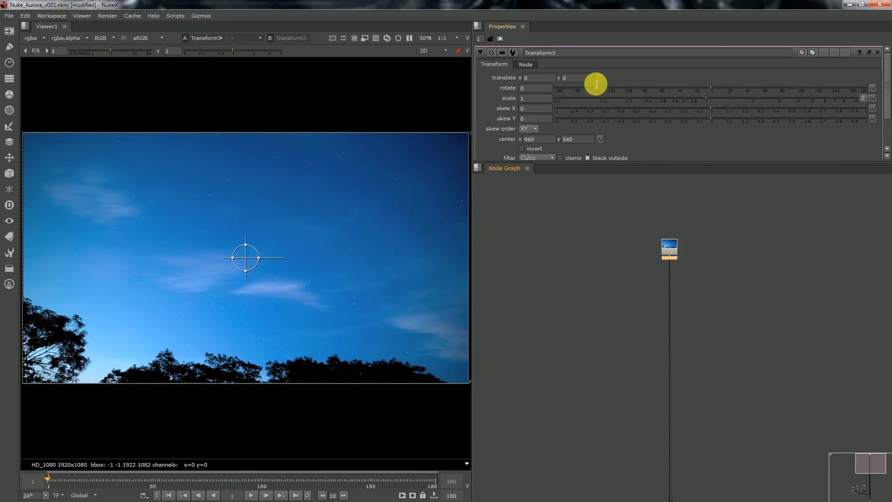
scroll(598, 285, down, 2)
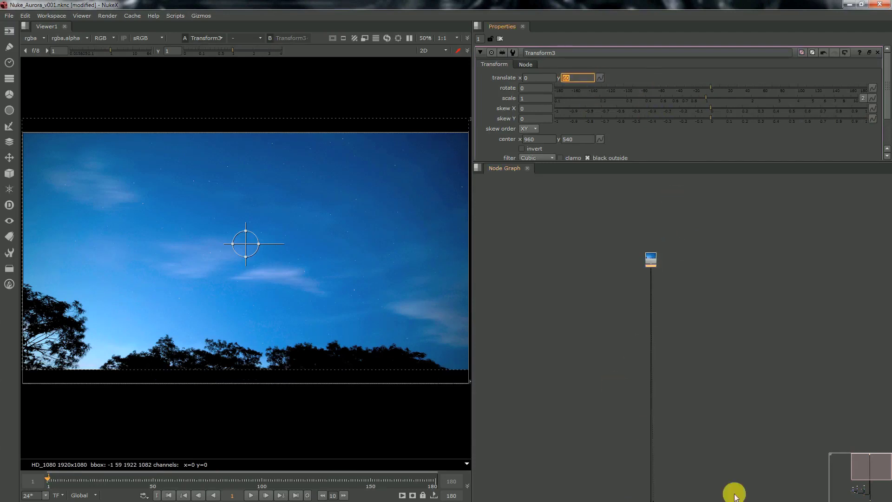
middle_drag(735, 497, 681, 325)
click(594, 473)
key(1)
middle_drag(579, 224, 601, 419)
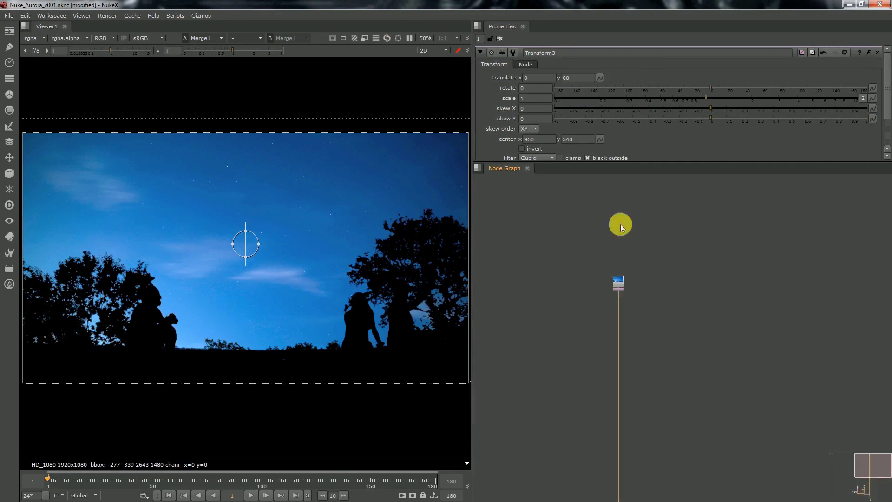
Step: Compare the composite with the sky Transform disabled and enabled, and set its translate y to 50
scroll(620, 224, up, 2)
click(622, 350)
key(d)
key(d)
key(ctrl+s)
click(624, 351)
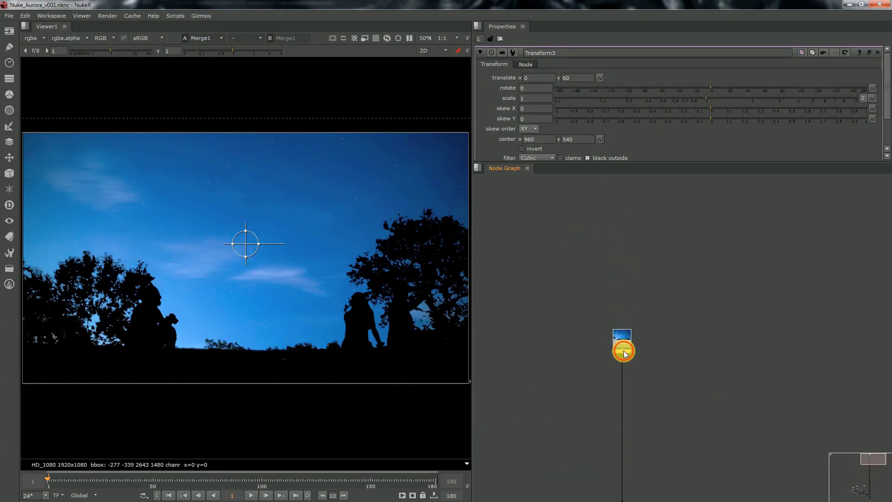
click(573, 80)
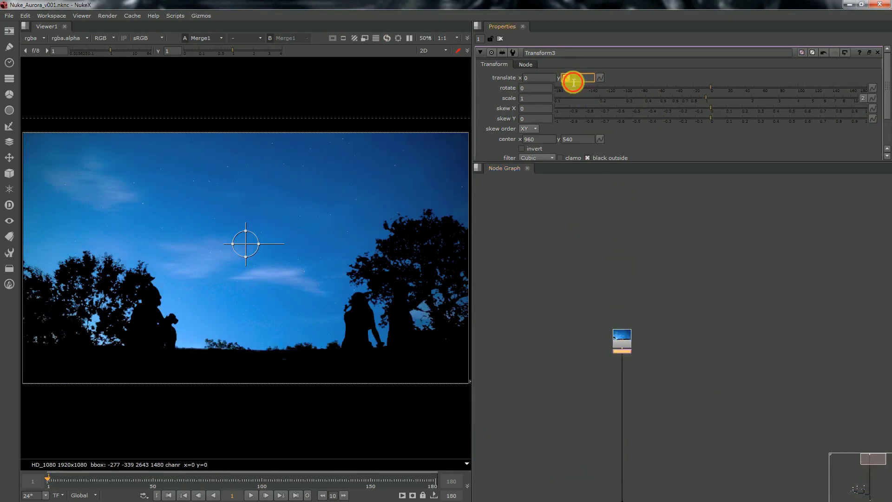
text(50)
key(Return)
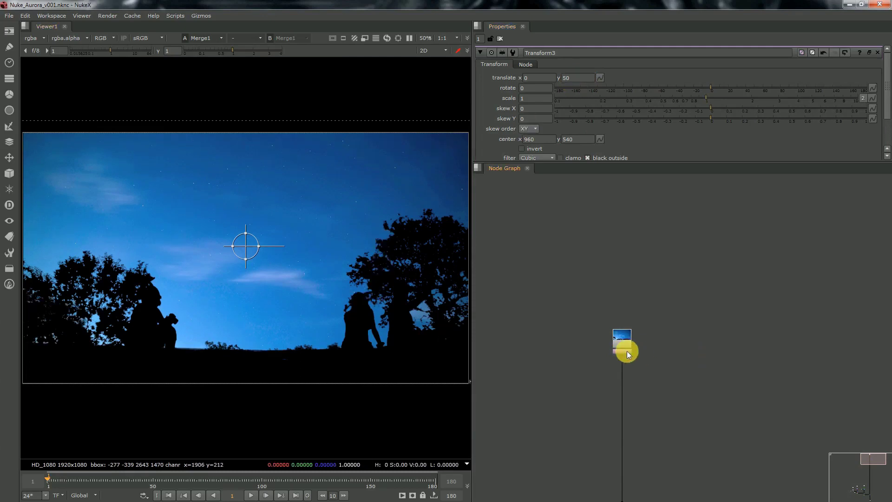
Step: Create a Roto beside the sky Transform, draw a four-point diagonal shape outside the frame's upper-left, and feather its edge across the sky
drag(626, 350, 626, 356)
click(665, 363)
key(o)
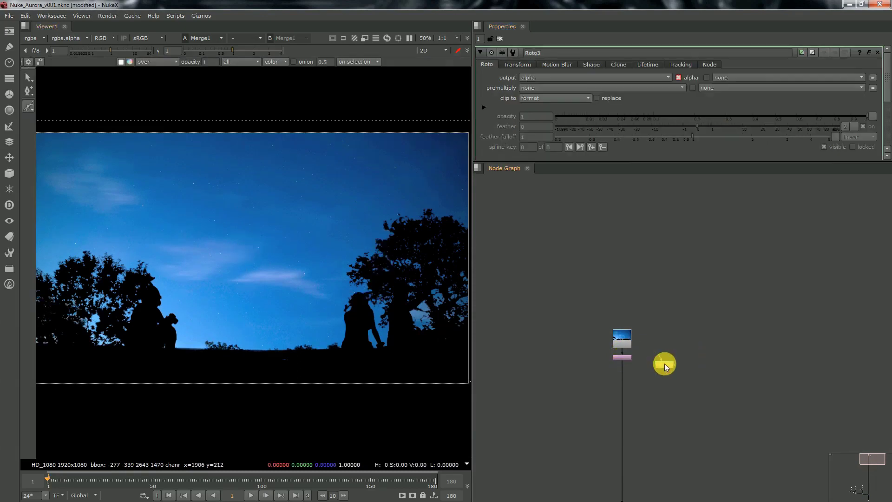
scroll(302, 312, down, 2)
click(237, 103)
click(72, 357)
click(53, 321)
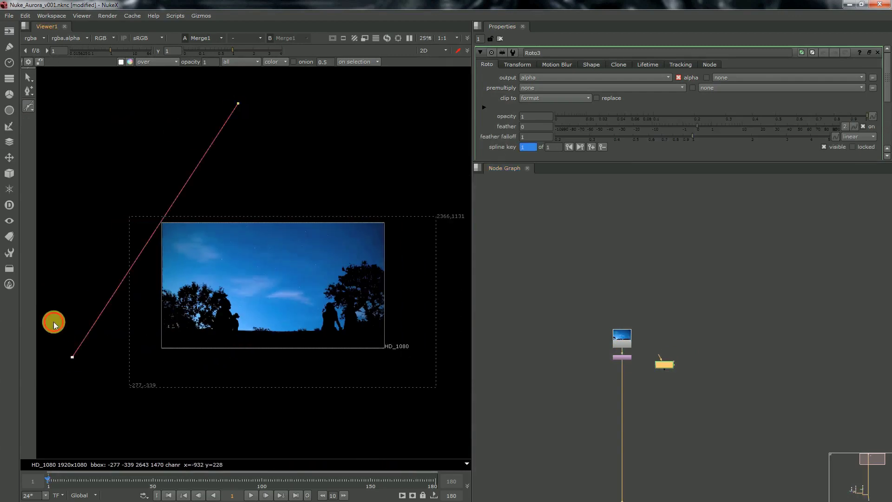
click(198, 90)
click(237, 102)
drag(322, 138, 423, 187)
key(ctrl+s)
Step: Insert a HueShift after the sky Transform and connect the diagonal Roto as its mask
middle_drag(708, 379, 719, 363)
scroll(647, 279, up, 3)
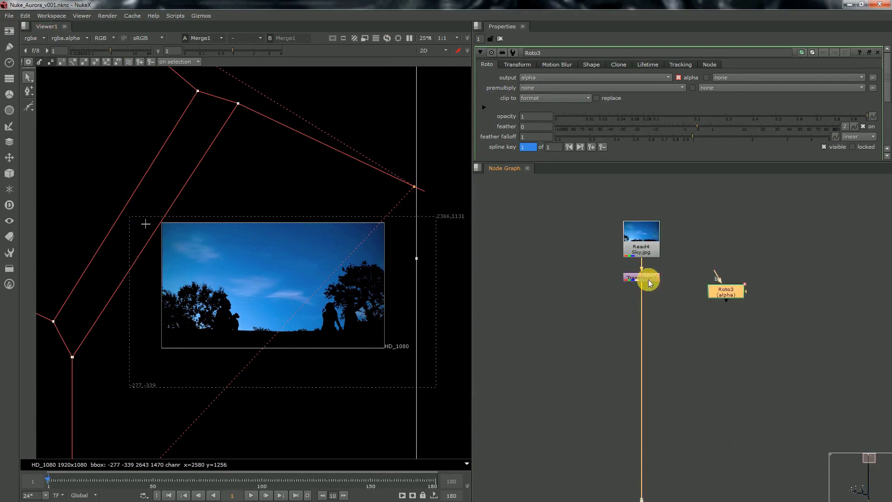
key(Tab)
text(hu)
click(642, 293)
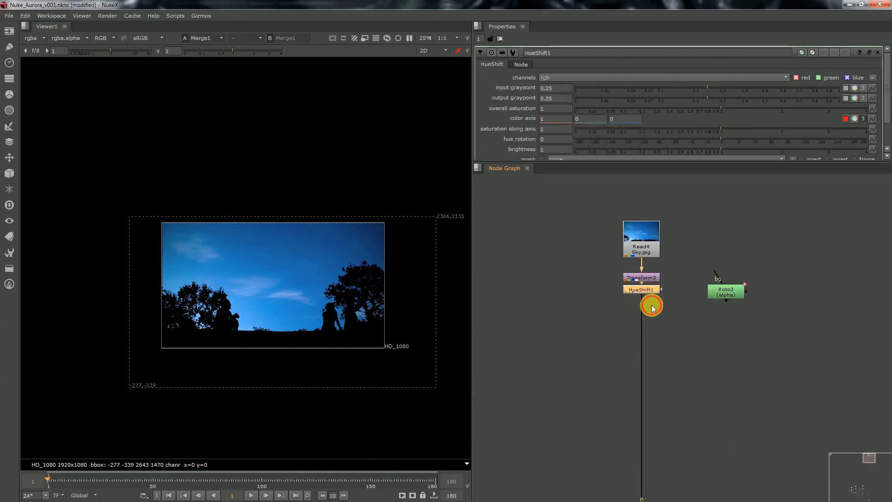
drag(662, 310, 731, 307)
Step: Set the HueShift's hue rotation to 15 and mix to 0.734, and level the mask Roto with it
click(528, 125)
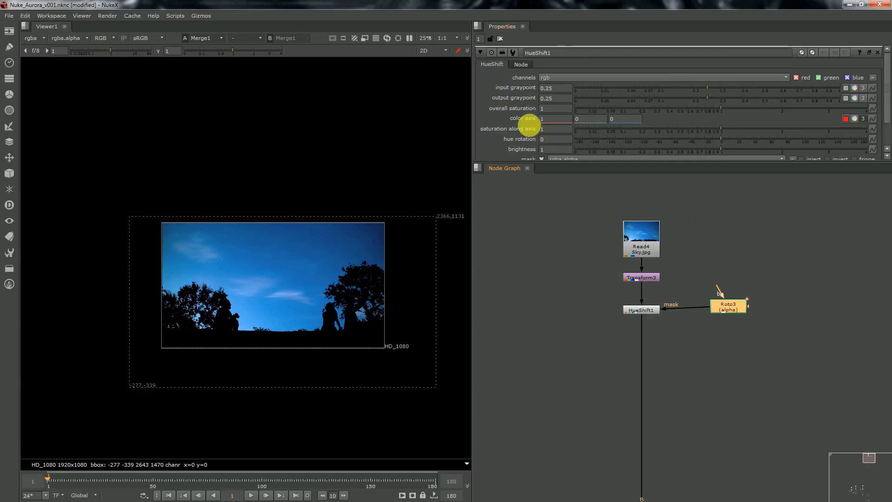
scroll(528, 124, down, 1)
click(554, 116)
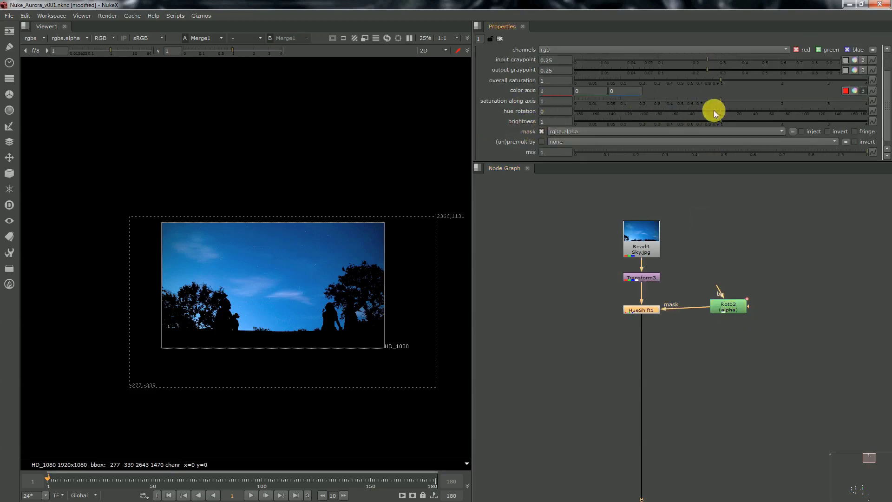
click(732, 115)
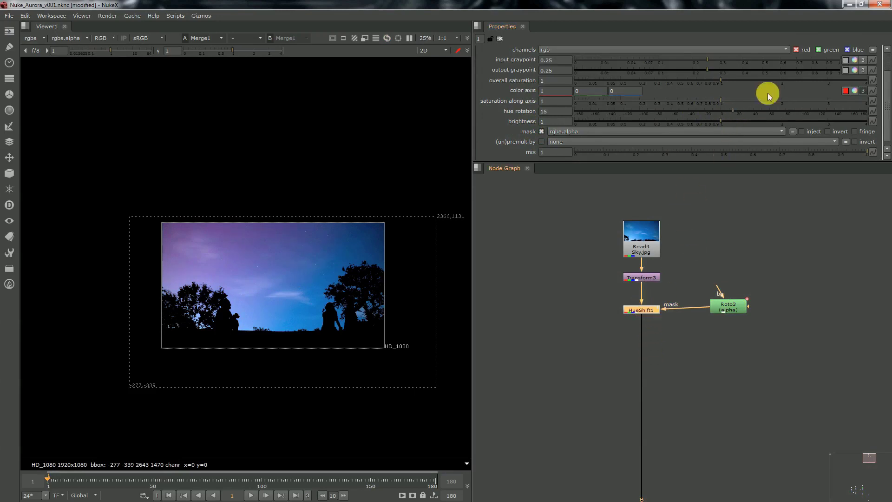
drag(751, 152, 800, 151)
click(687, 385)
click(722, 307)
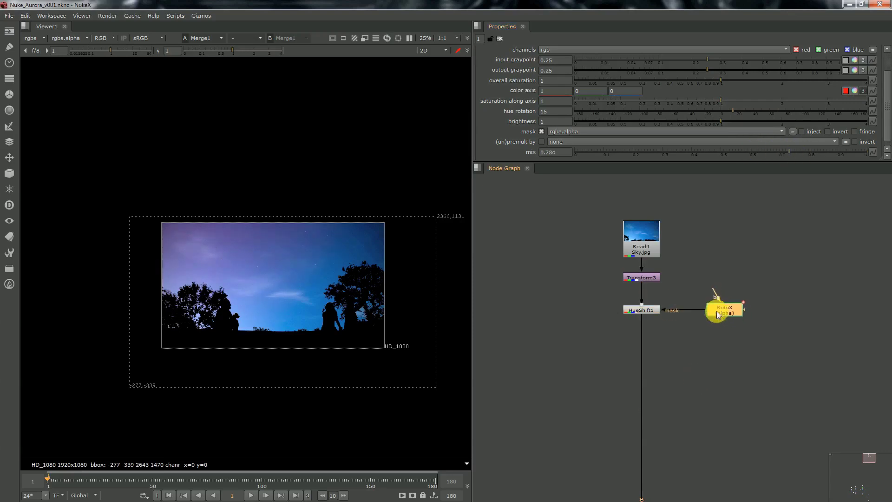
Step: Create another Roto and draw a tall four-point shape right of the frame, feathering it inward to about the frame's middle
scroll(685, 396, down, 2)
middle_drag(685, 396, 648, 317)
click(648, 316)
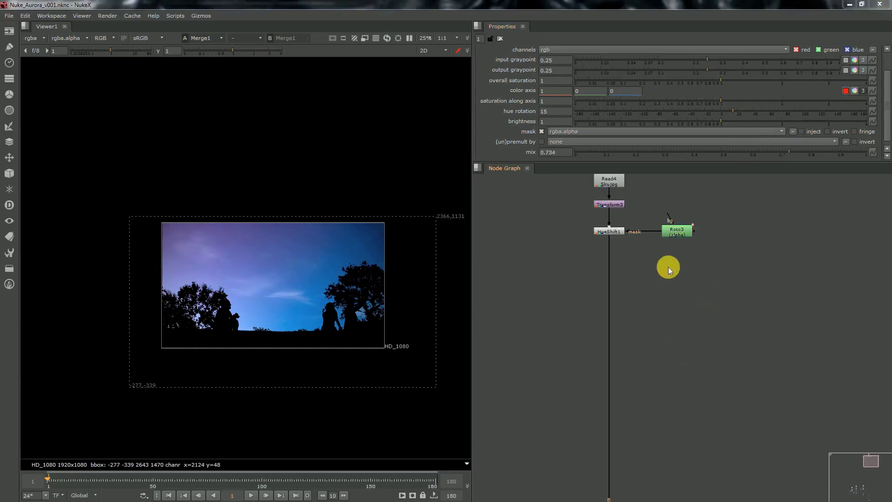
key(o)
click(444, 162)
click(399, 397)
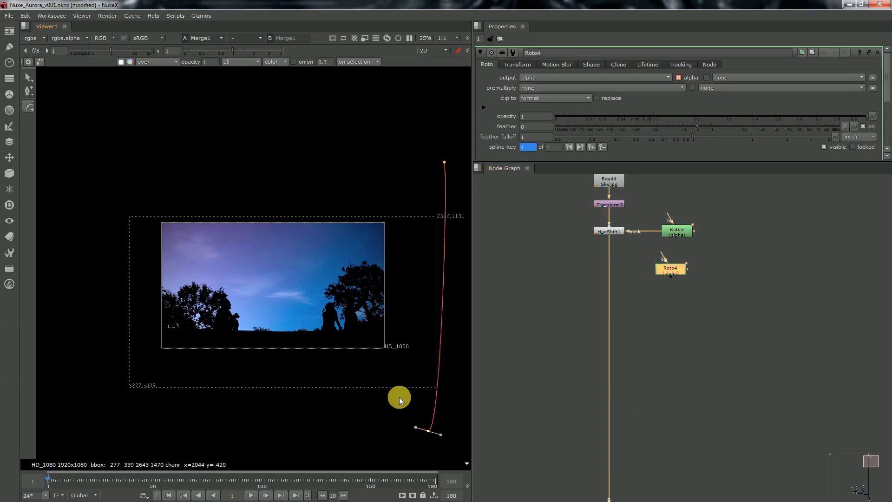
click(428, 431)
click(444, 162)
click(424, 184)
key(Return)
key(z)
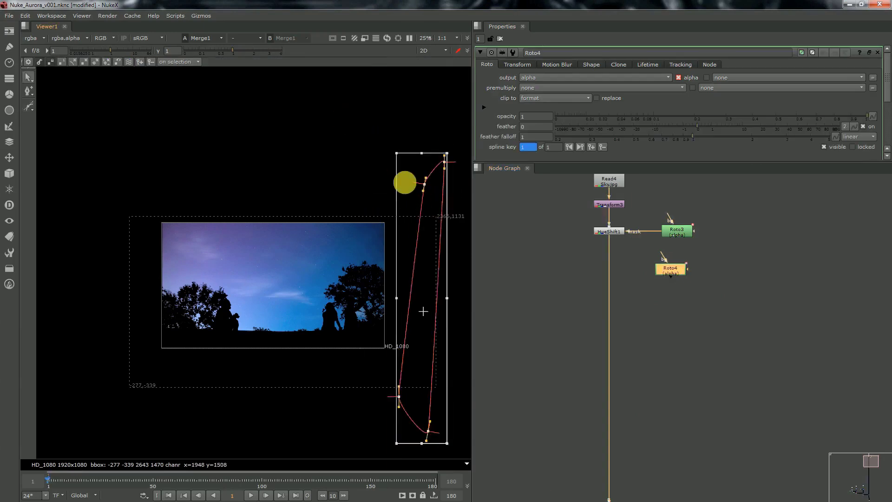
drag(414, 180, 277, 152)
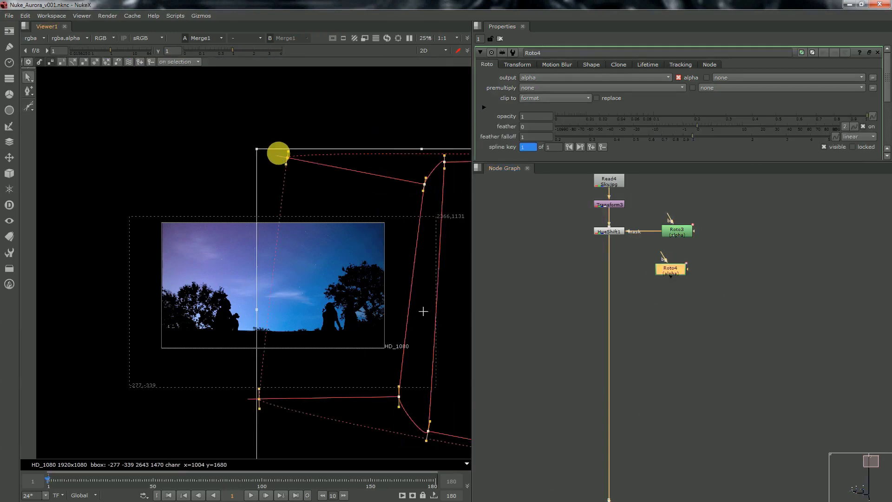
Step: Insert a Grade after the HueShift and connect the tall right-side Roto as its mask
click(612, 234)
key(g)
drag(614, 251, 620, 275)
drag(628, 275, 670, 266)
drag(670, 267, 673, 272)
Step: Split the masked Grade's gain into separate channels and set the green gain to 2.98
drag(681, 169, 681, 189)
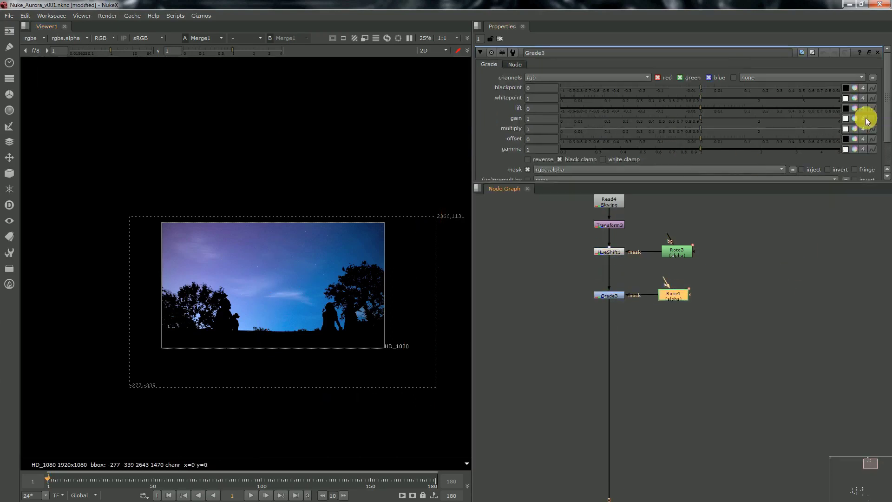
click(855, 118)
drag(706, 141, 732, 137)
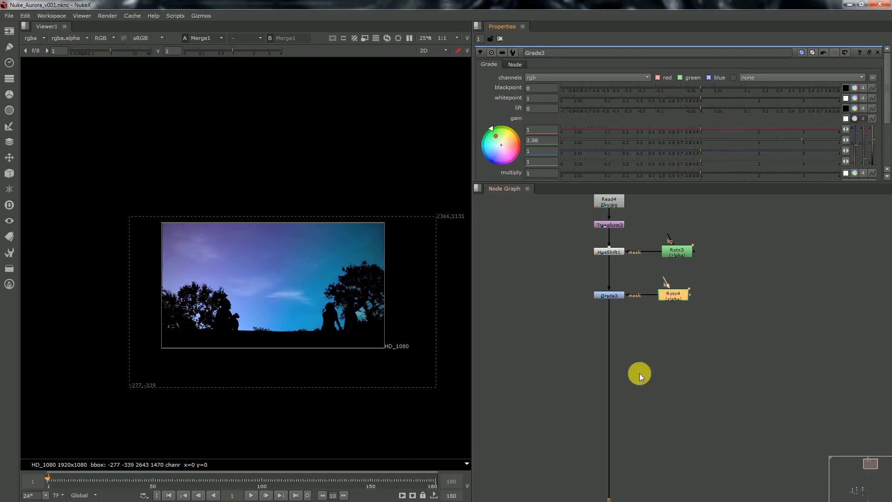
Step: Create a third Roto below the others and draw a wide four-point shape along and beneath the frame's lower edge
middle_drag(644, 343, 651, 291)
double_click(677, 242)
click(669, 264)
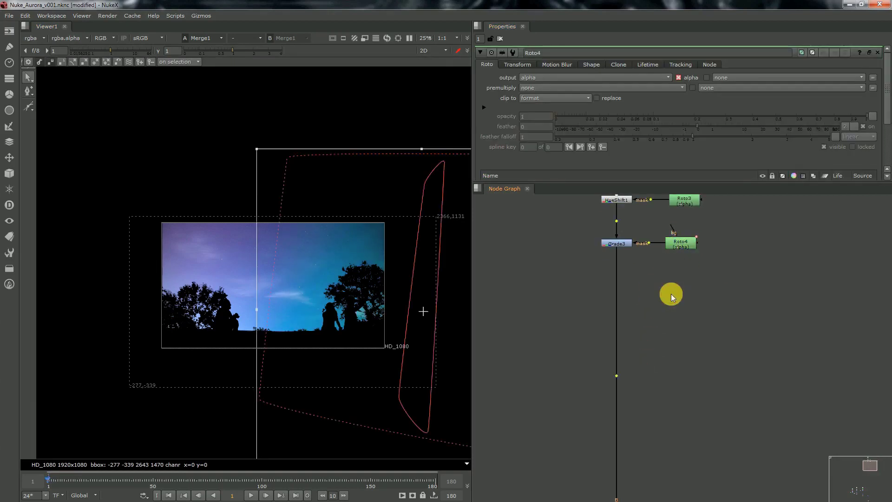
key(o)
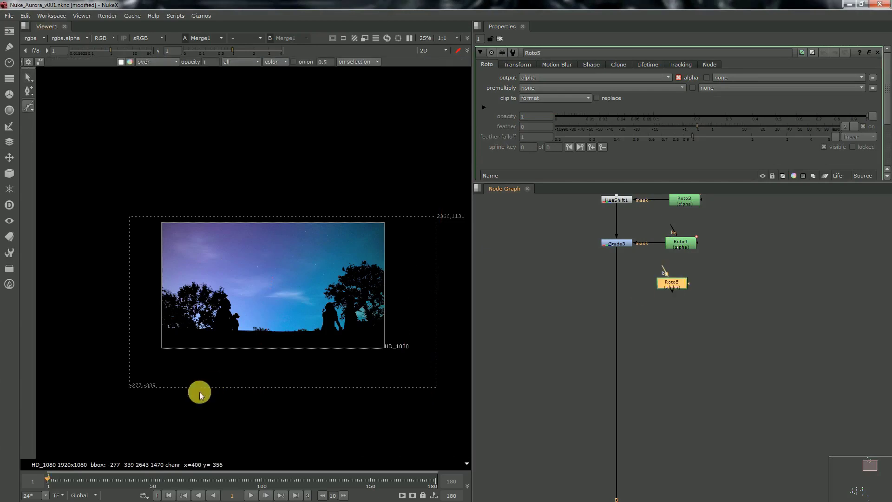
drag(149, 401, 133, 386)
click(120, 343)
click(402, 346)
click(399, 411)
click(150, 401)
Step: Feather the wide lower Roto shape outward, raising the soft edge on both sides above the horizon
scroll(331, 353, up, 1)
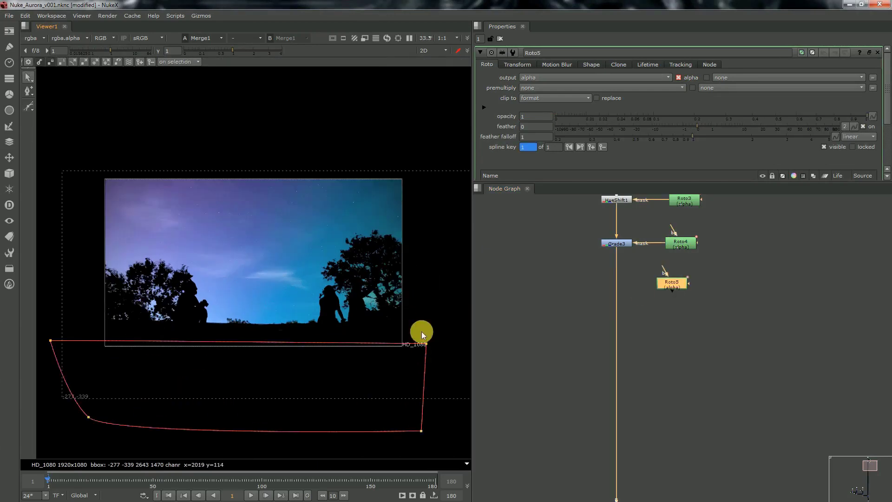
drag(430, 269, 430, 268)
scroll(244, 240, down, 1)
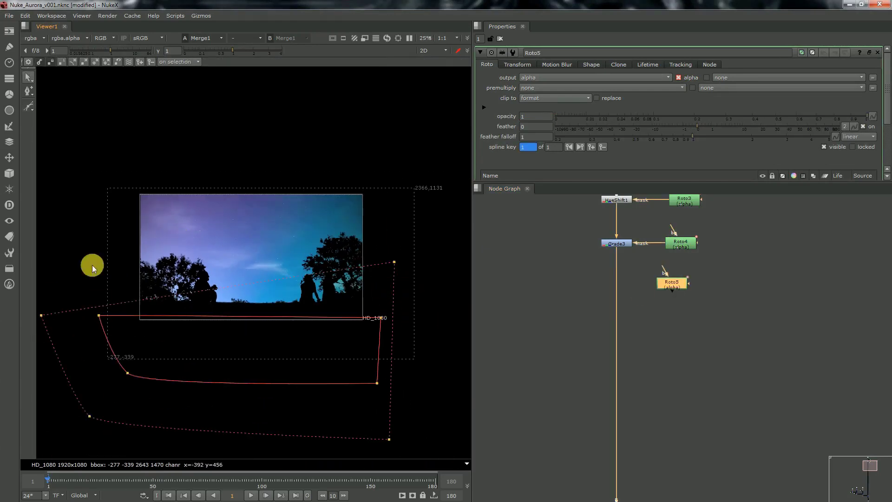
drag(43, 316, 46, 243)
Step: Insert a second Grade below the green-gain Grade and connect the wide lower Roto as its mask
click(626, 243)
key(g)
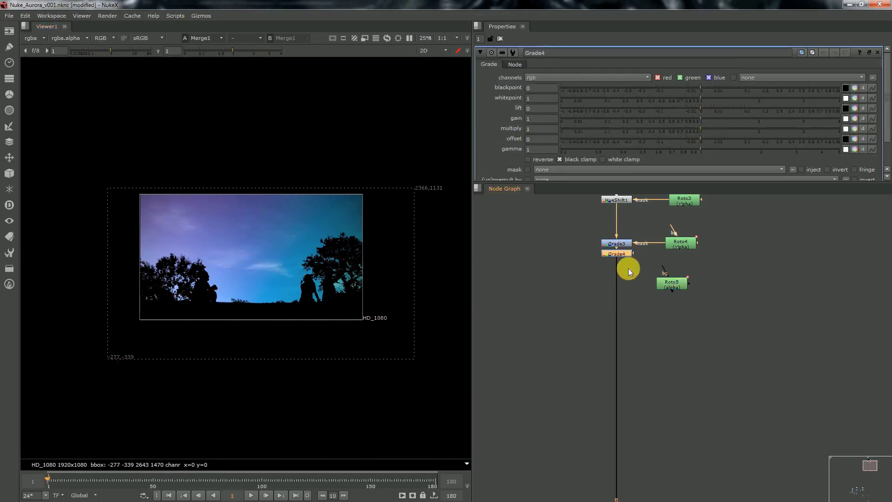
drag(632, 280, 679, 283)
click(679, 282)
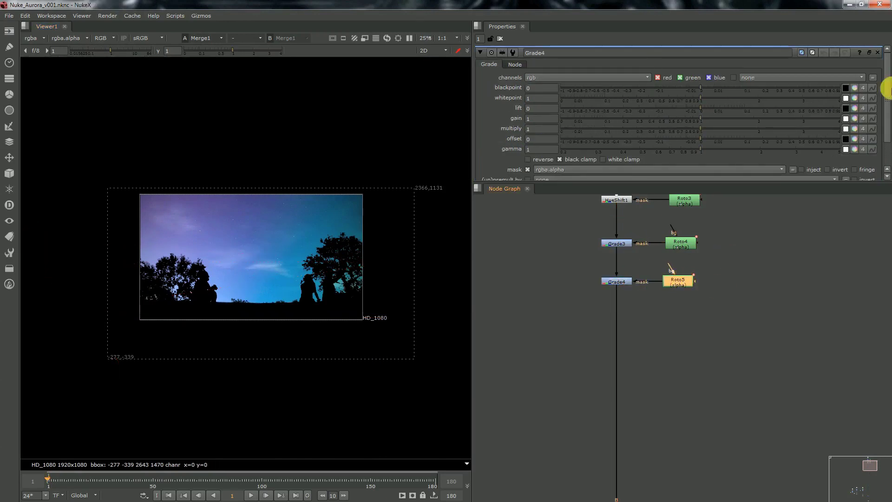
Step: Split the lower masked Grade's gain into separate channels and set red to 3.04 and blue to 0.315
click(855, 119)
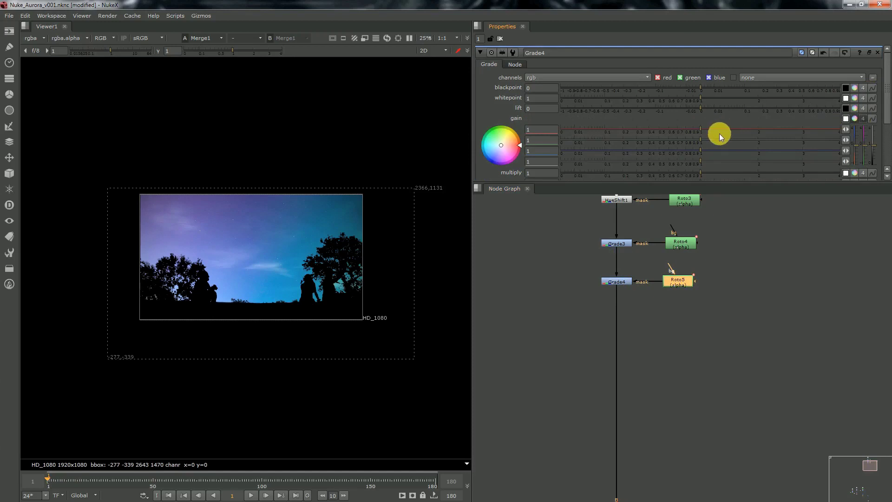
drag(793, 136, 744, 137)
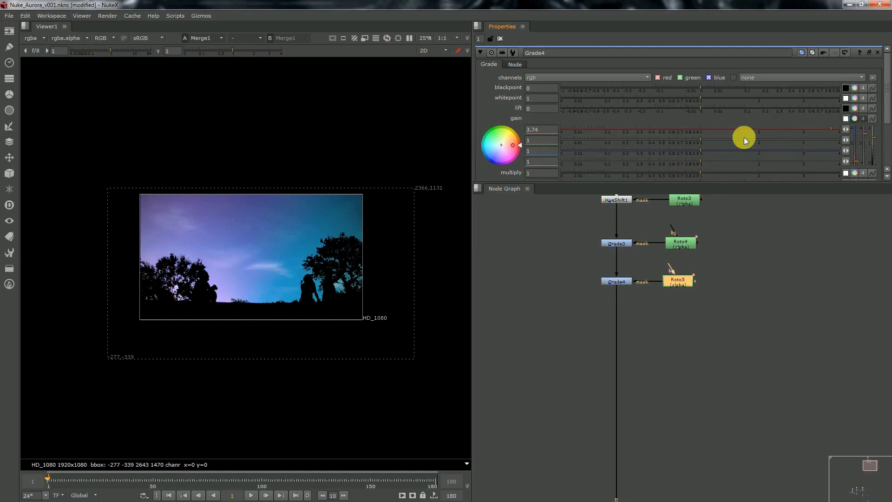
double_click(680, 282)
double_click(621, 282)
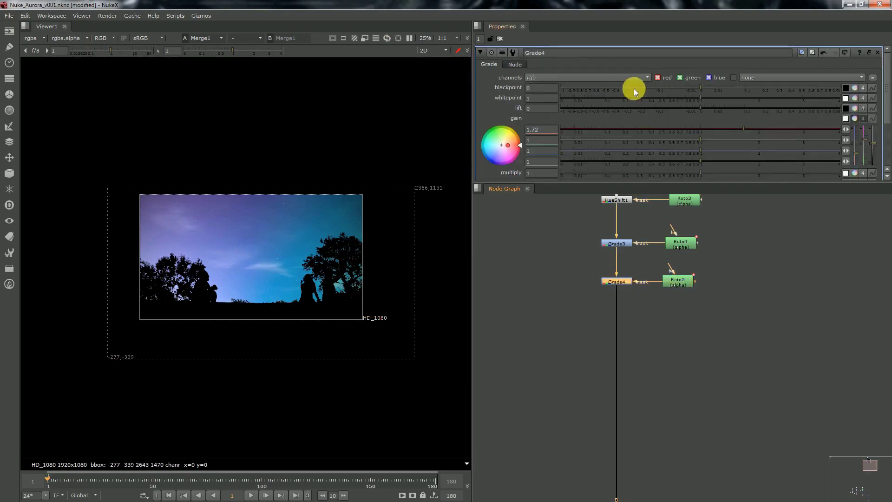
drag(649, 155, 640, 154)
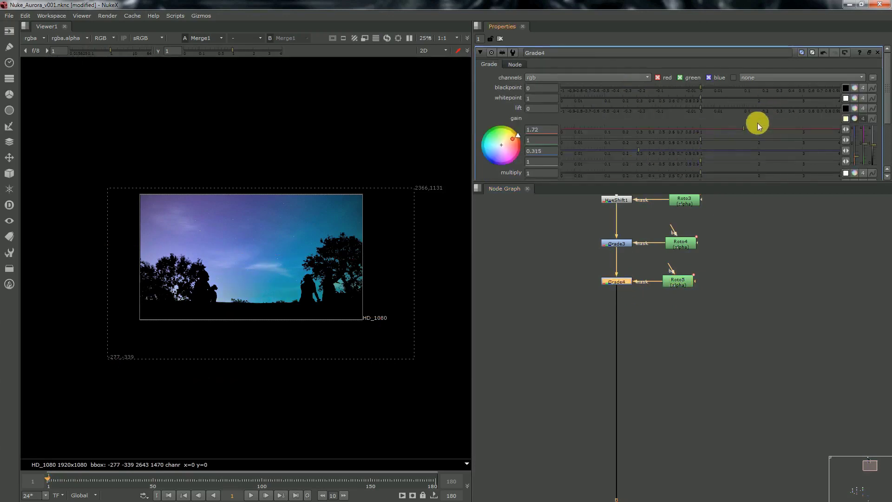
click(805, 129)
key(d)
Step: Play back the full composite and examine the graded sky and silhouettes up close
scroll(646, 275, down, 3)
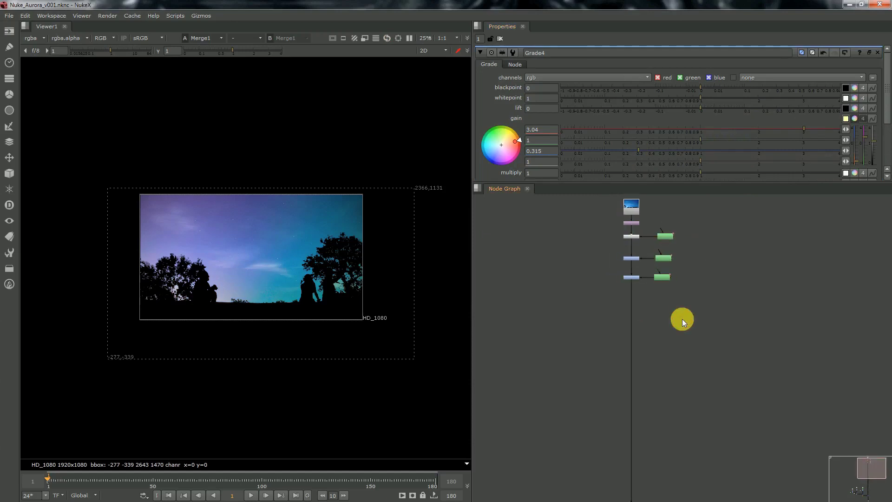
click(250, 495)
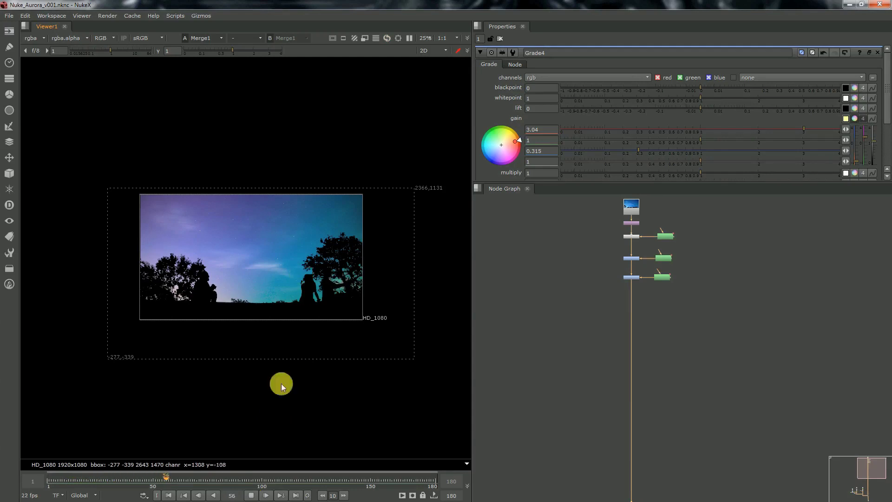
scroll(690, 323, down, 3)
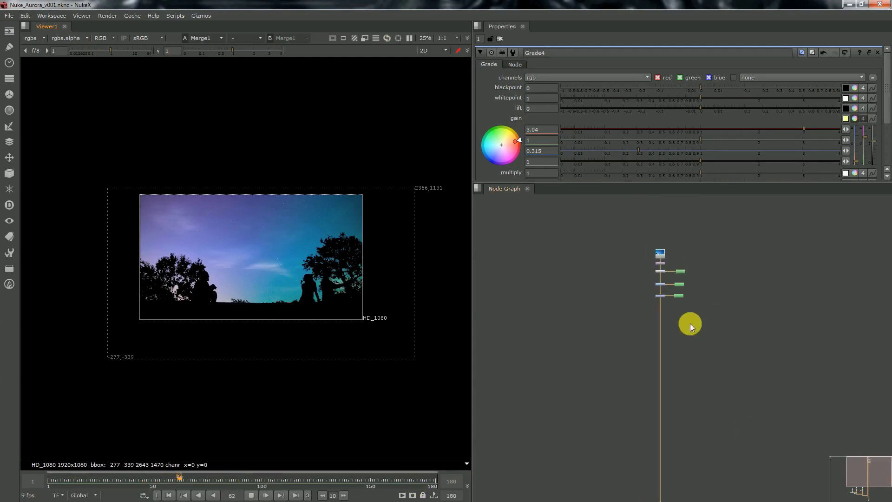
scroll(690, 323, down, 3)
middle_drag(690, 409, 686, 356)
click(253, 494)
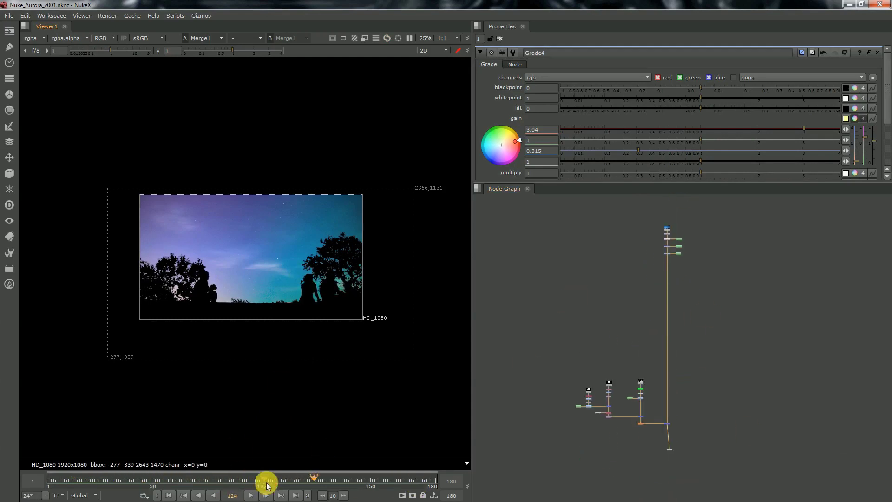
scroll(294, 261, up, 1)
scroll(294, 261, up, 1)
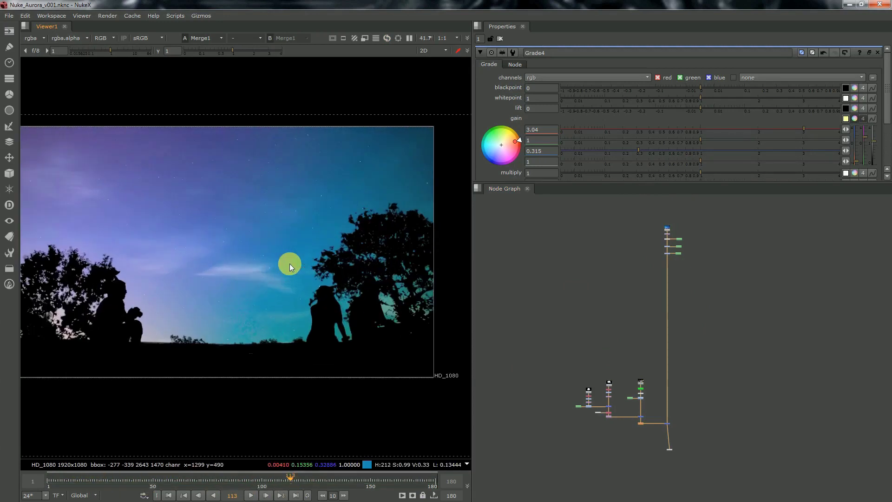
scroll(289, 263, down, 1)
scroll(687, 299, up, 1)
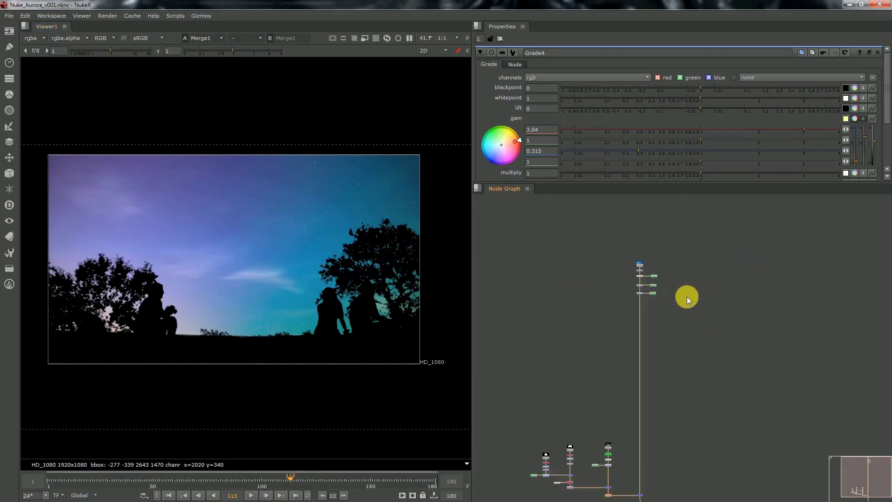
Step: Move the Viewer node into empty space beside the sky's node chain and disconnect it from the composite
scroll(687, 312, up, 5)
scroll(586, 263, down, 6)
middle_drag(588, 494, 585, 427)
scroll(570, 429, up, 3)
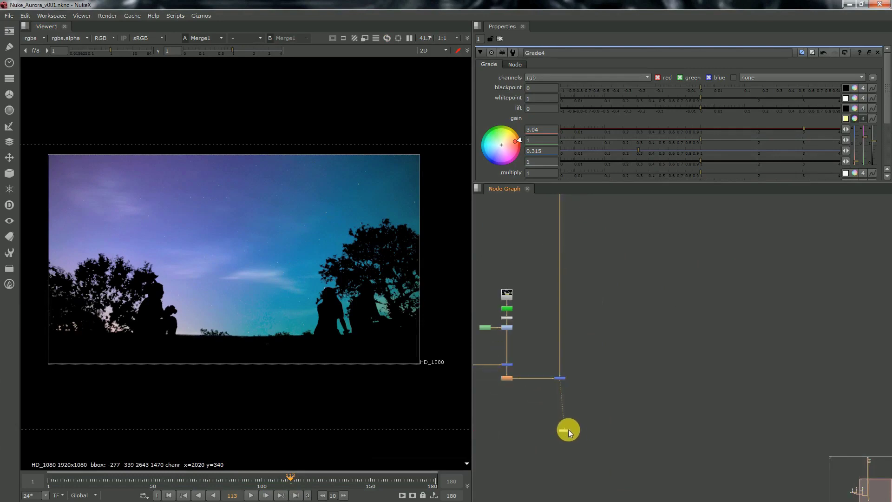
scroll(569, 429, down, 1)
drag(568, 429, 654, 248)
middle_drag(669, 246, 562, 426)
scroll(548, 424, up, 2)
key(ctrl+d)
middle_drag(534, 315, 665, 313)
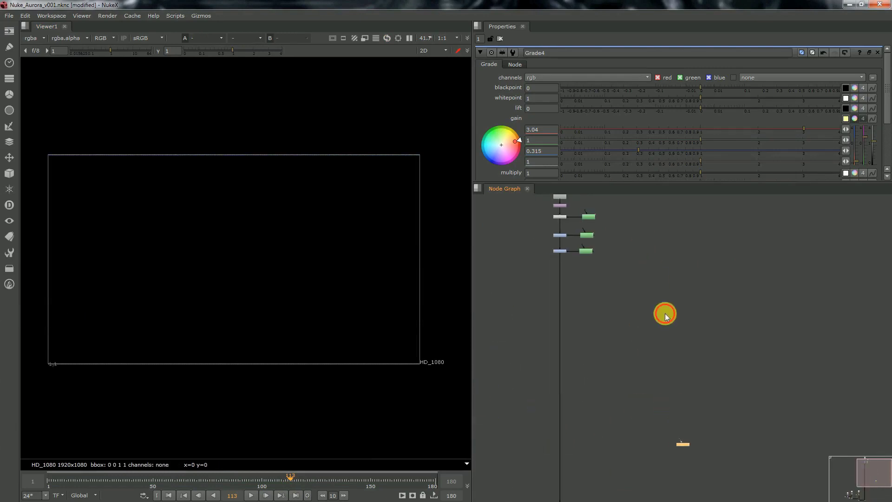
Step: Add a RotoPaint node feeding the Viewer and draw a horizontal two-point open spline across the middle of the frame
key(p)
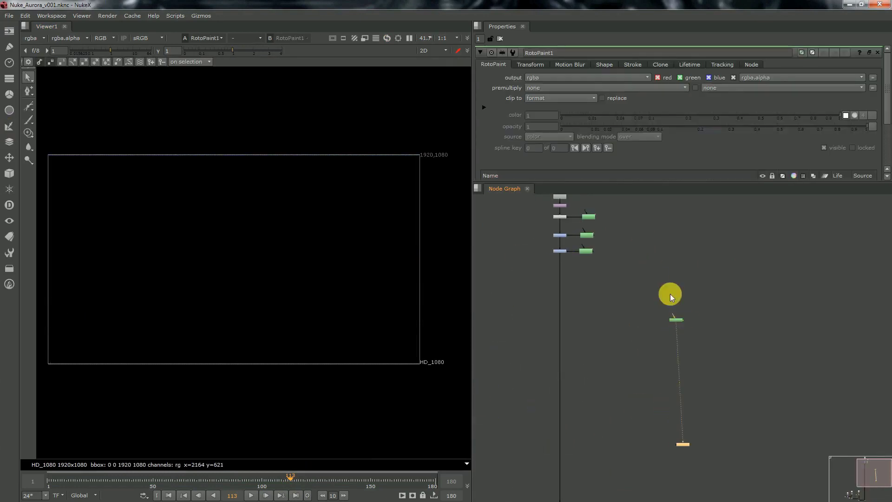
click(132, 16)
click(155, 60)
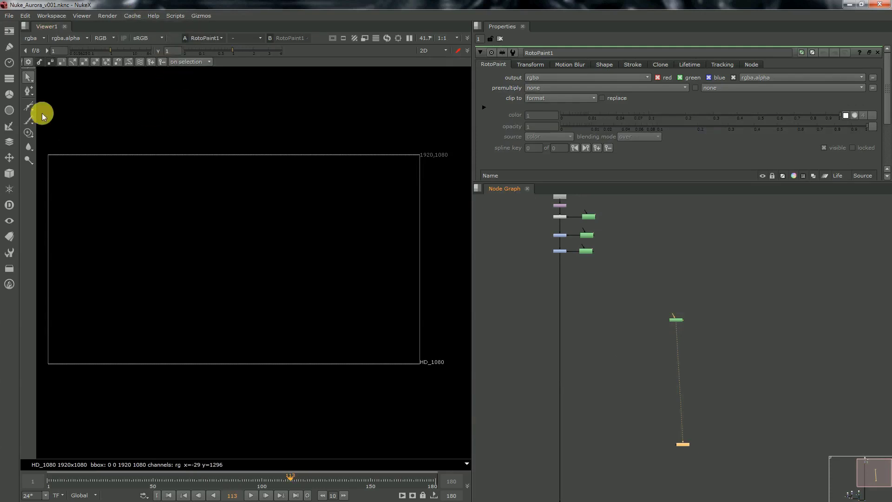
click(30, 117)
click(28, 107)
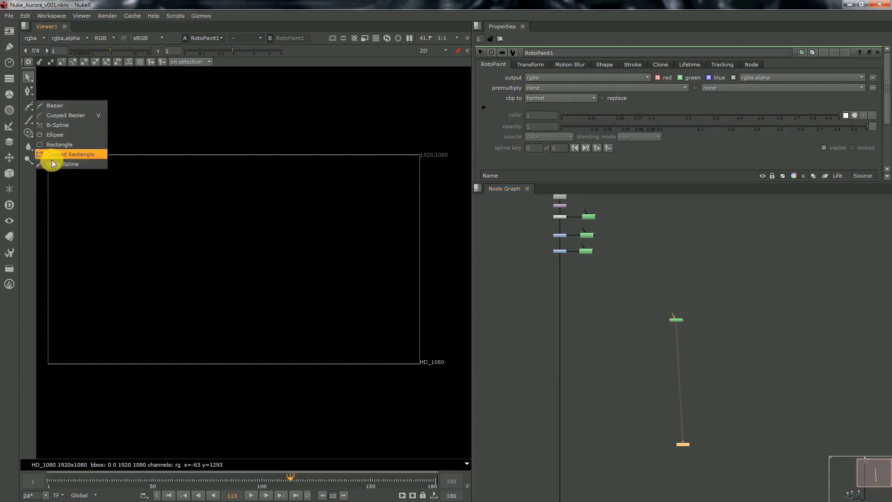
click(53, 162)
click(78, 254)
click(377, 254)
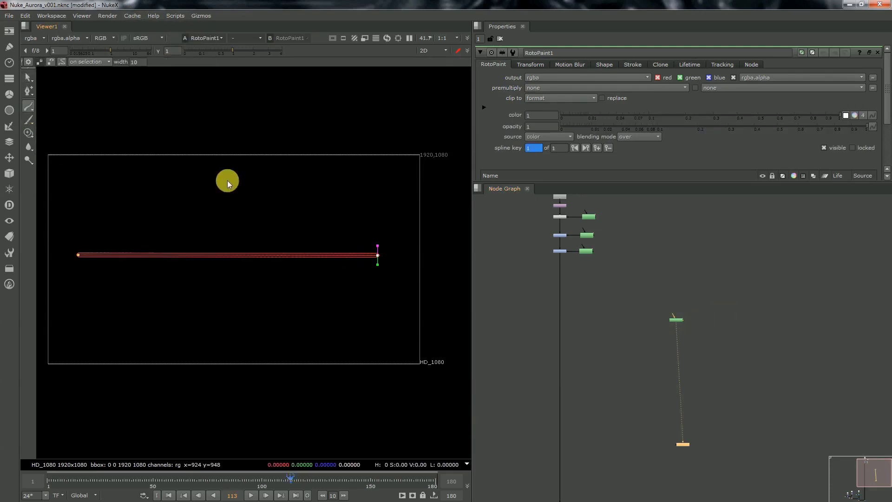
key(a)
scroll(680, 320, up, 4)
middle_drag(246, 174, 268, 183)
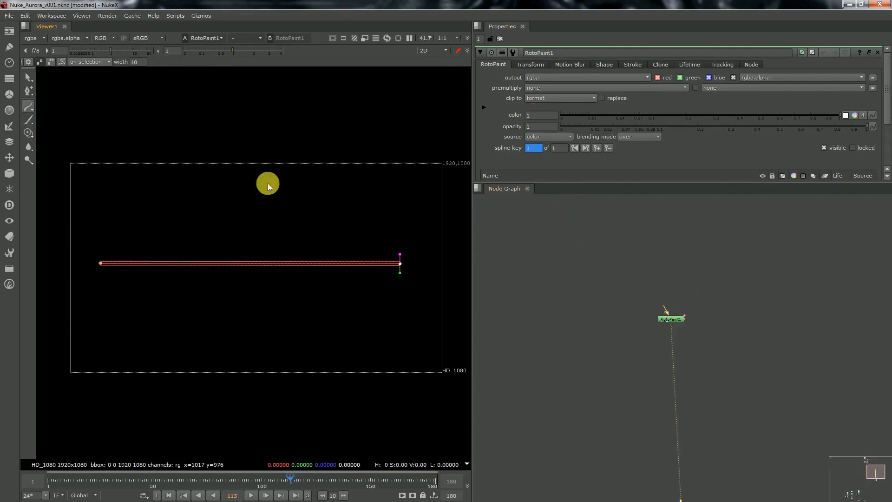
key(a)
scroll(243, 272, up, 1)
scroll(244, 272, up, 3)
Step: Widen the open spline's left end into a thick rounded tip and taper its right end to a point
click(28, 77)
scroll(308, 242, down, 2)
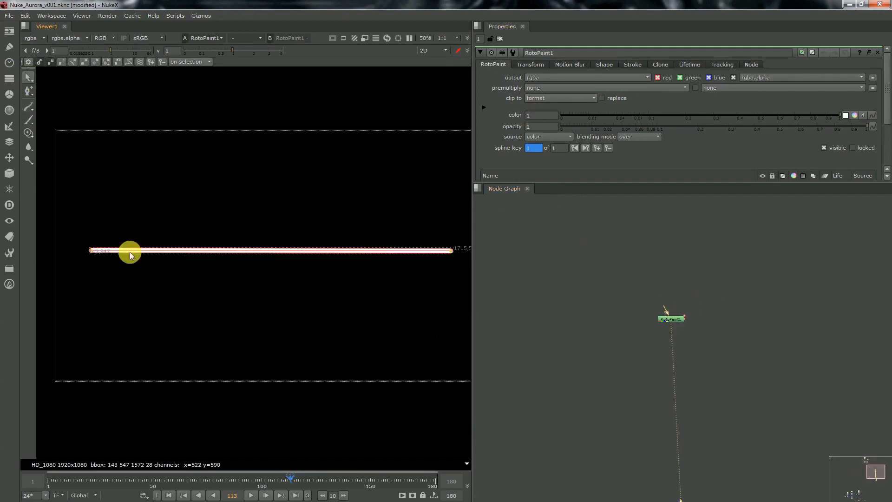
click(92, 250)
mouse_move(93, 250)
mouse_down()
mouse_move(93, 305)
mouse_move(104, 272)
mouse_up()
scroll(115, 262, down, 3)
drag(309, 258, 329, 260)
scroll(663, 313, up, 3)
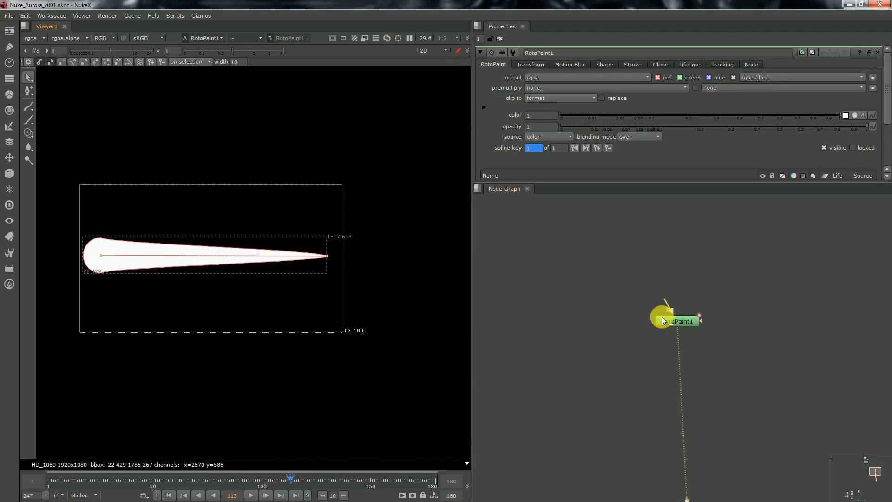
Step: Add a Blur after the RotoPaint, split its size into width and height, and set the height to 100
key(b)
click(872, 85)
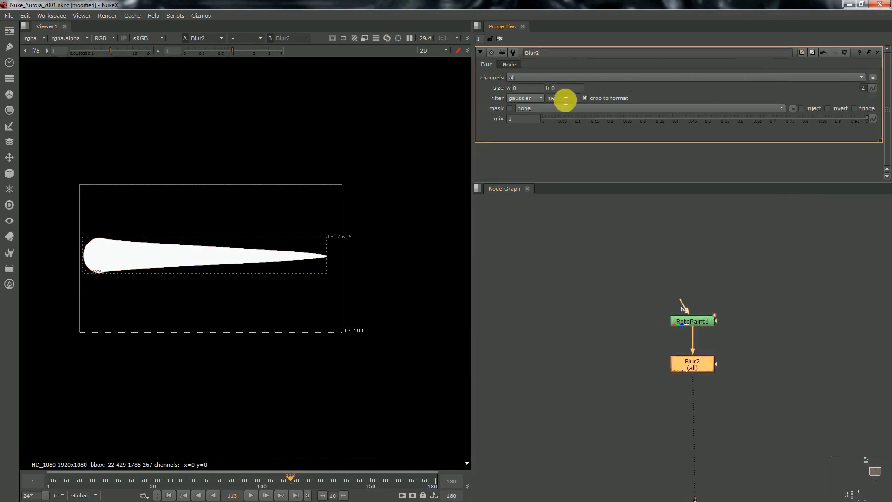
click(561, 91)
key(Return)
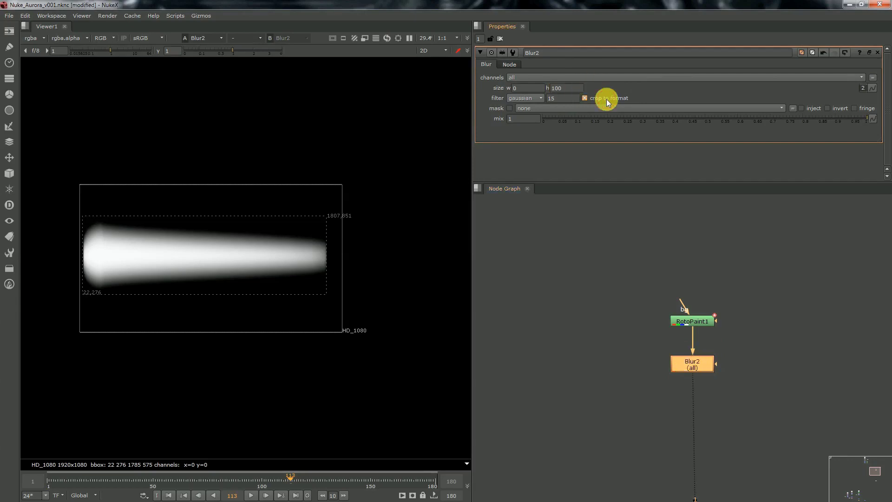
Step: Set the RotoPaint's clipping to no clip and turn off crop to format in its Blur
double_click(697, 319)
click(549, 98)
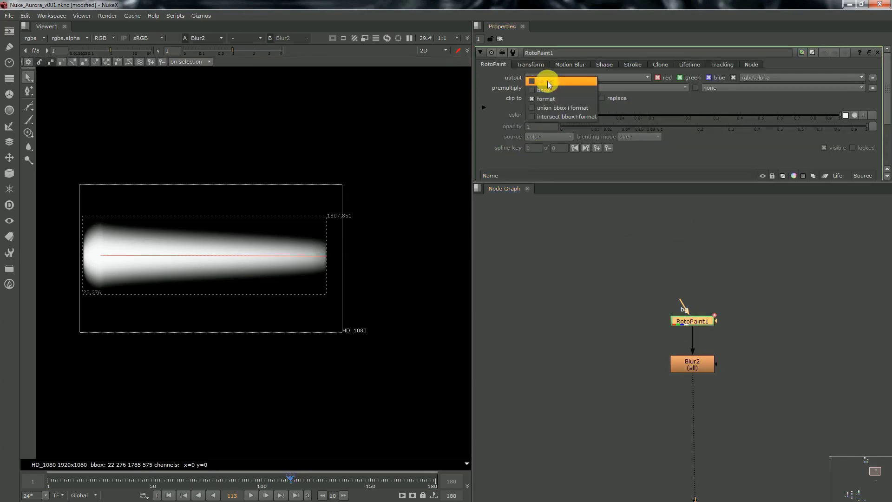
click(548, 81)
middle_drag(674, 361, 658, 332)
scroll(589, 159, down, 1)
click(560, 159)
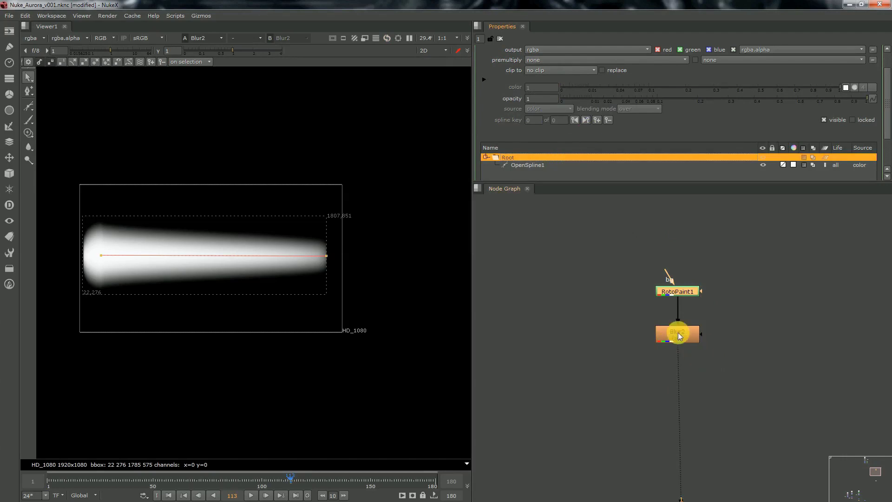
double_click(679, 333)
Step: Add a Noise node in empty space beside the Blur and bring up its main noise settings
middle_drag(726, 361, 691, 345)
click(691, 345)
key(Tab)
text(noise)
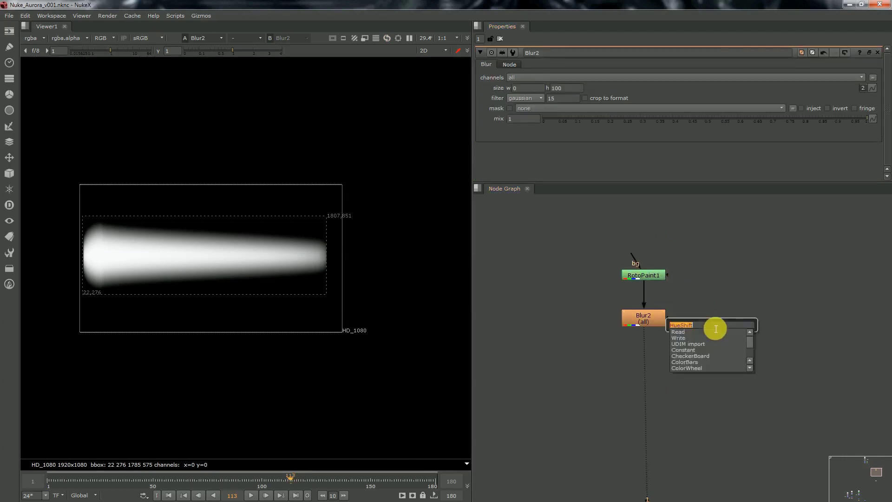
key(Return)
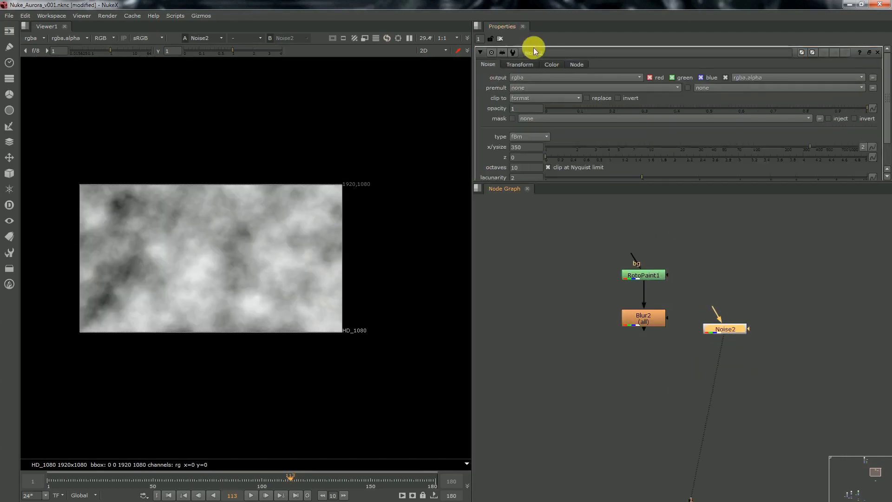
click(519, 64)
click(489, 64)
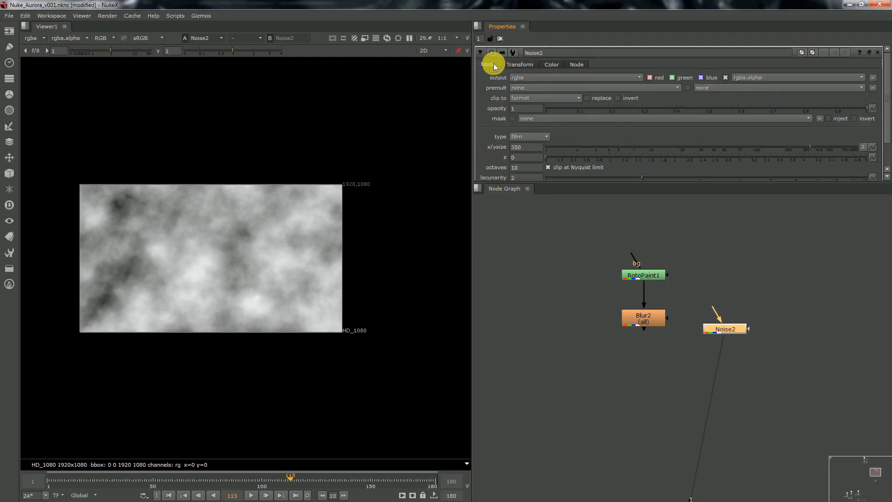
Step: Split the Noise size into x and y, set the x size to 15, and save the script
click(862, 147)
click(525, 147)
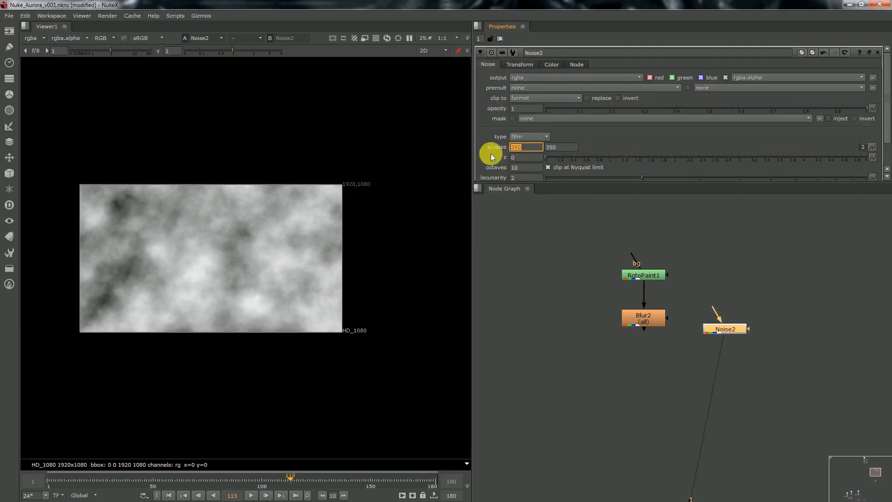
text(20)
key(Return)
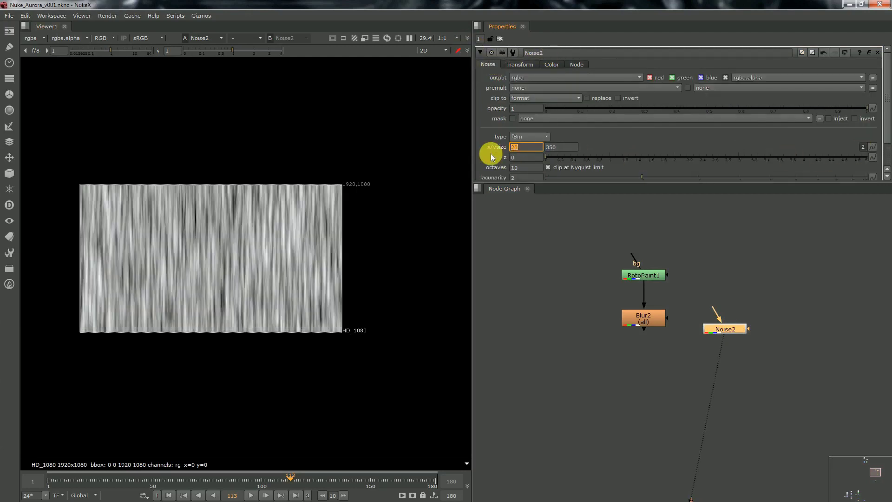
text(10)
key(Return)
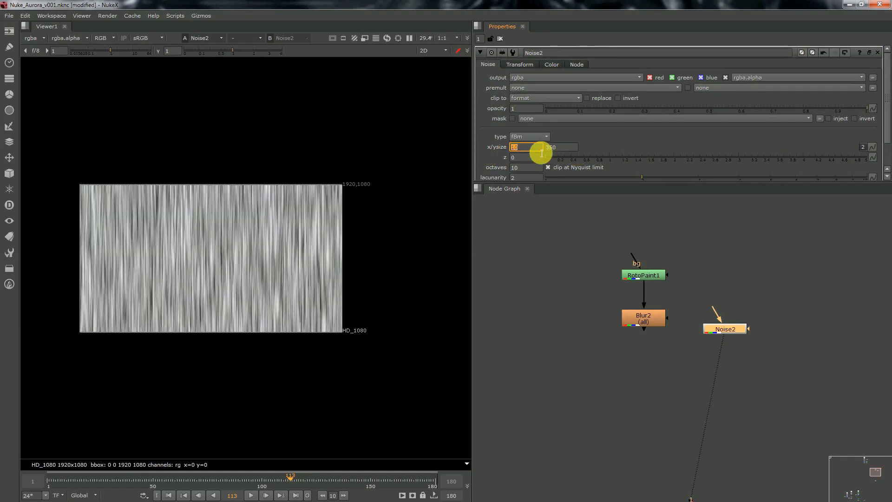
text(15)
key(Return)
key(ctrl+s)
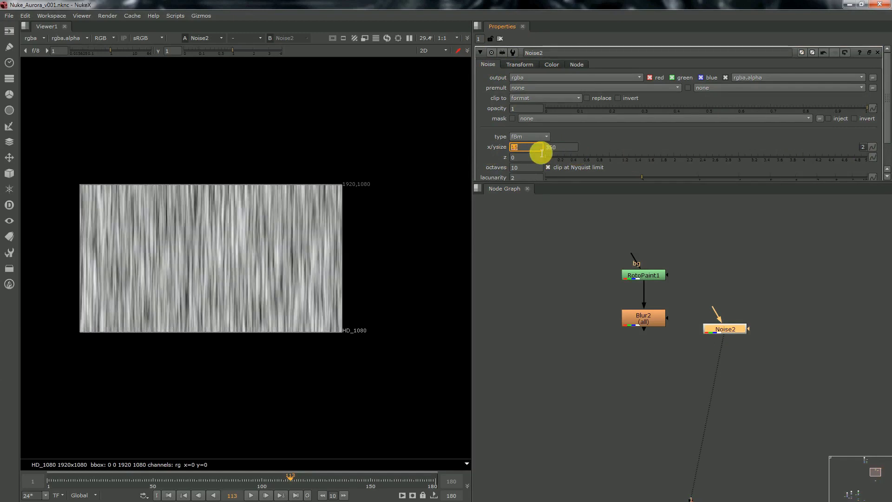
Step: Merge the Noise with the blurred shape using the mask operation and align the Merge level with the Noise
middle_drag(651, 286, 651, 260)
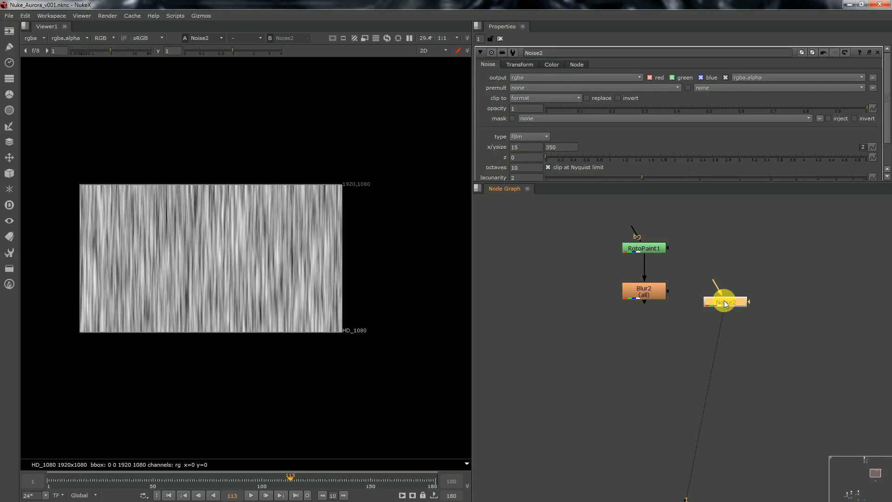
key(m)
drag(757, 313, 656, 318)
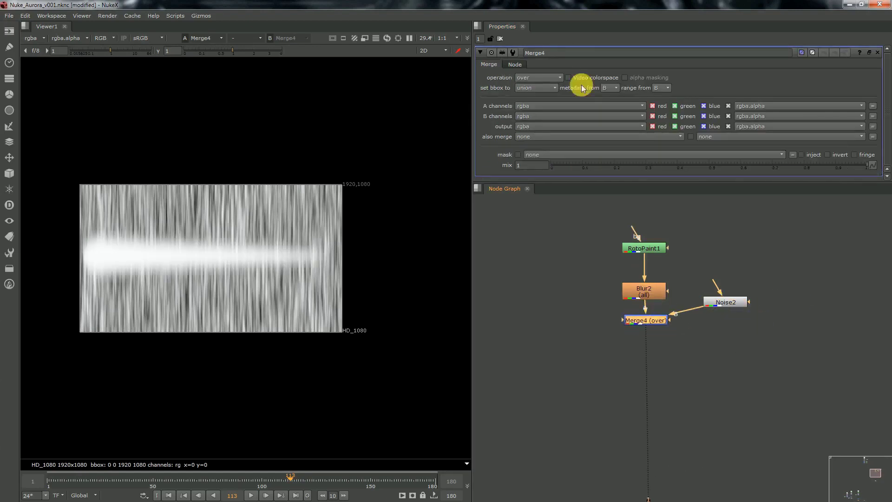
click(543, 78)
click(534, 137)
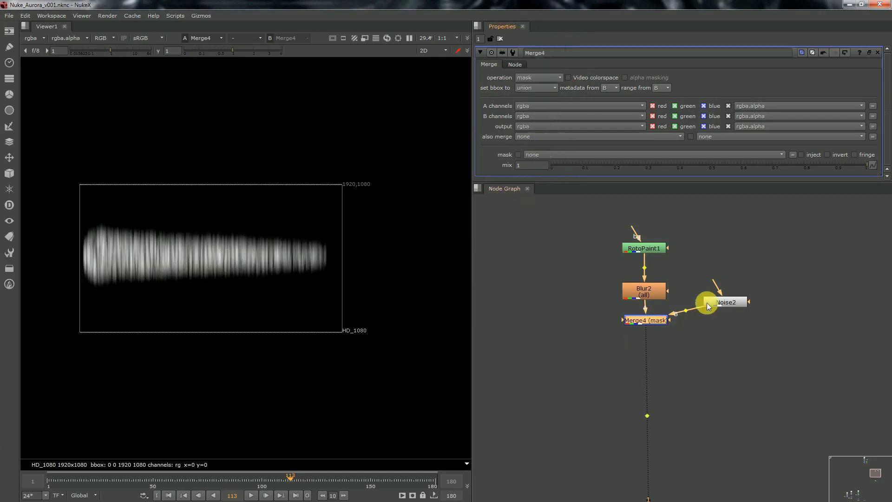
drag(658, 331, 663, 356)
Step: Add a Grade after the mask Merge with lift at -0.01 and gamma at 0.525
key(g)
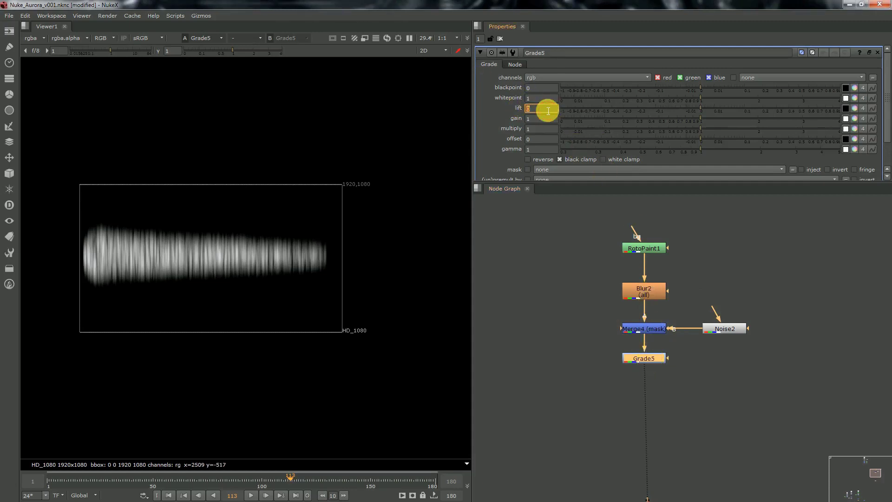
key(Return)
click(550, 155)
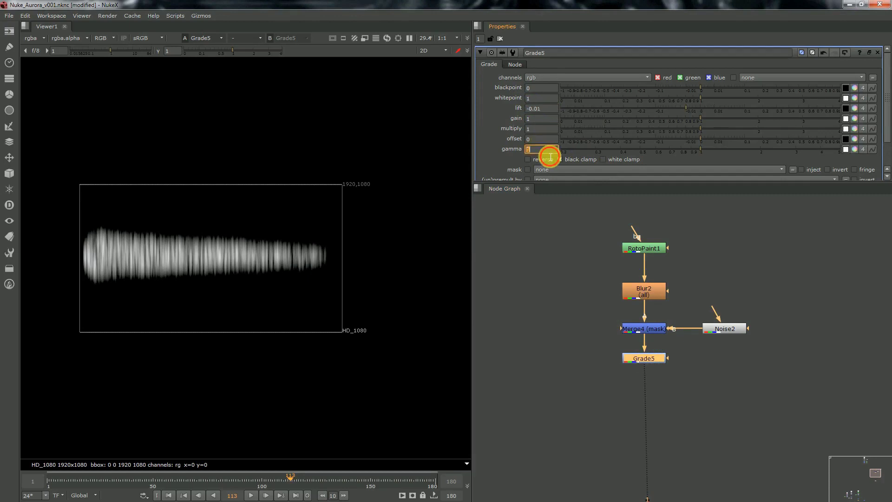
text(0.53)
key(Return)
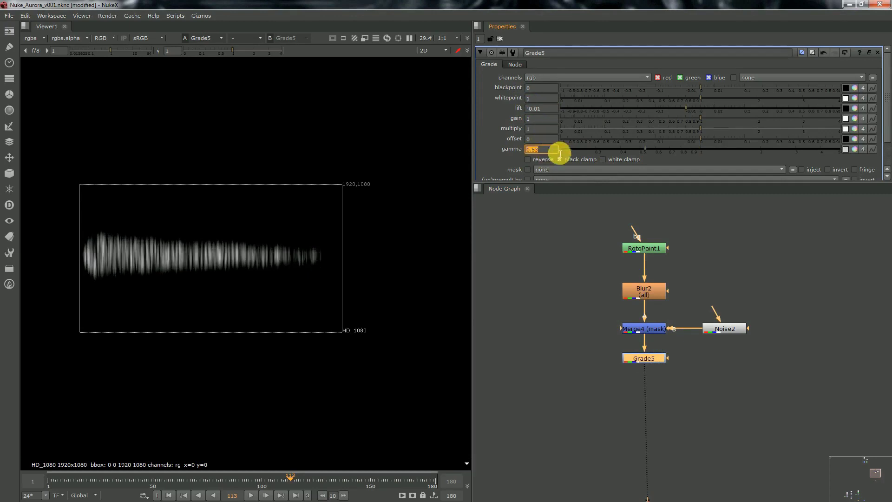
click(645, 149)
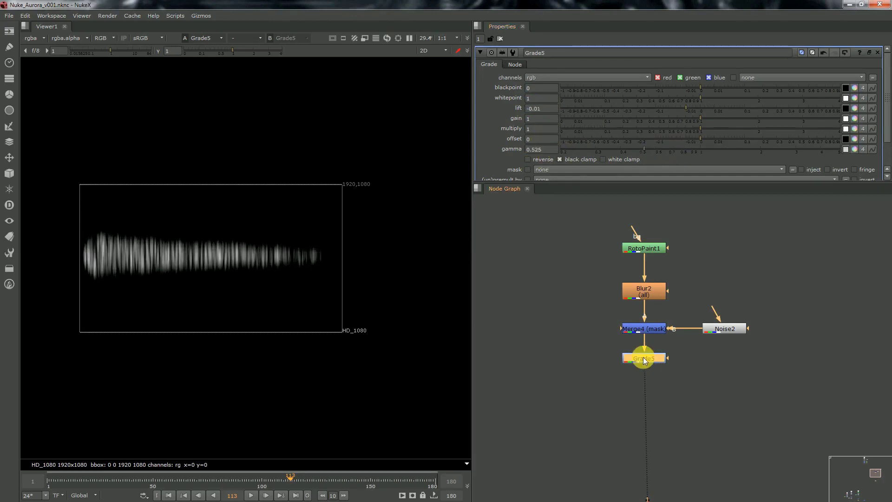
Step: Add a second Grade below the first and tint its gamma green, with red about 0.667 and green about 1.667
key(g)
drag(650, 375, 651, 393)
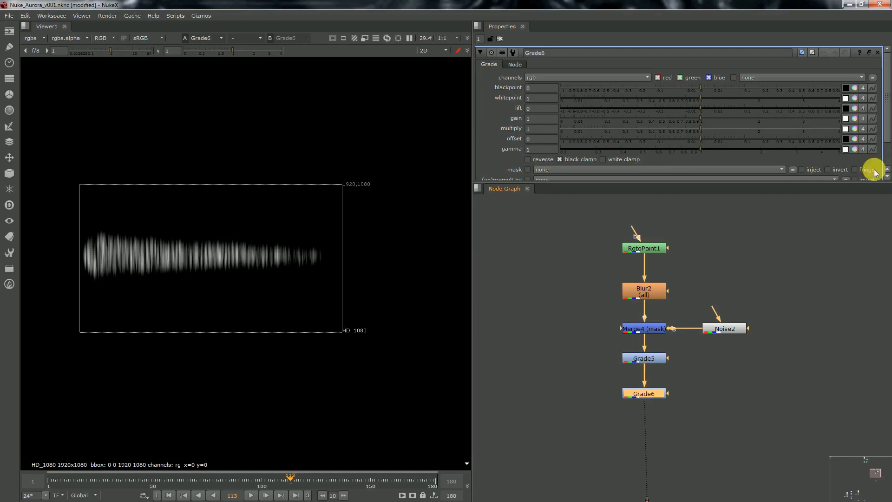
click(854, 150)
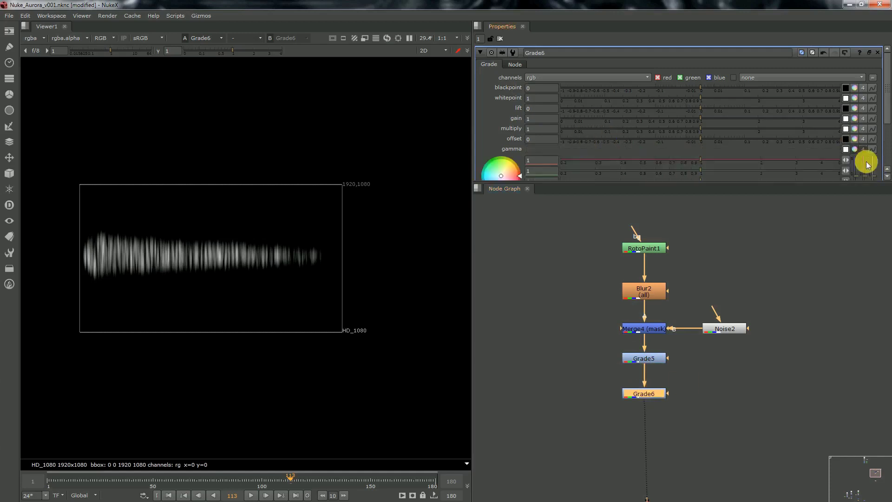
scroll(861, 164, down, 1)
drag(855, 152, 866, 157)
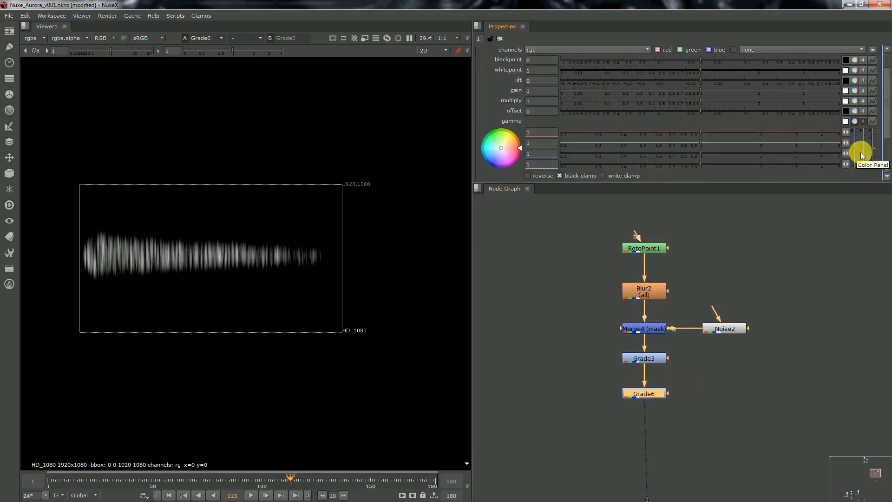
scroll(778, 119, up, 2)
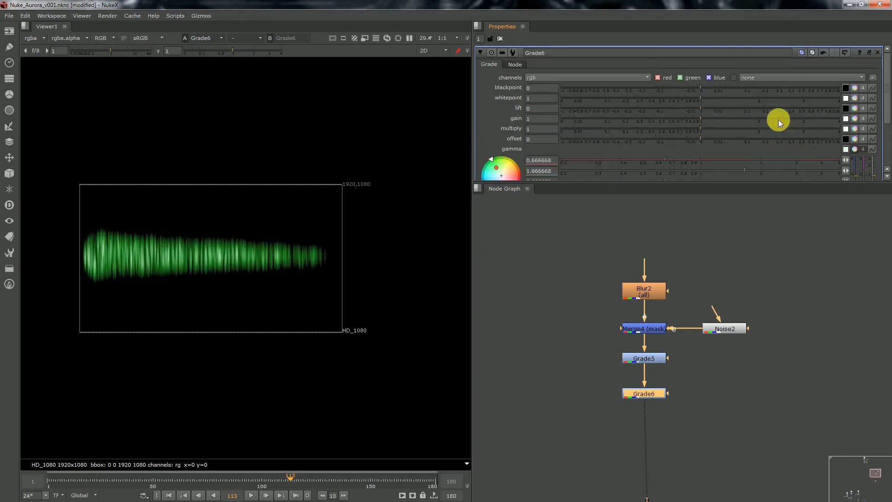
Step: Set the green Grade's blackpoint to 0.002 and multiply to 1.13, and save the script
text(2)
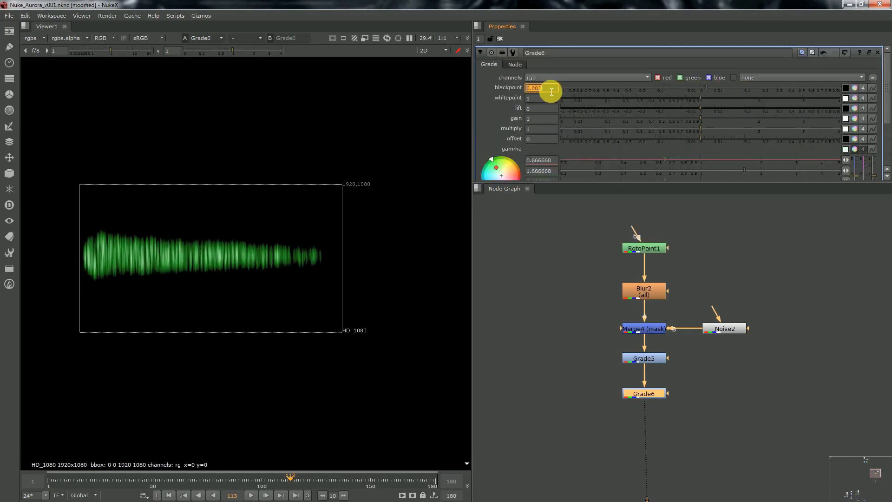
click(538, 130)
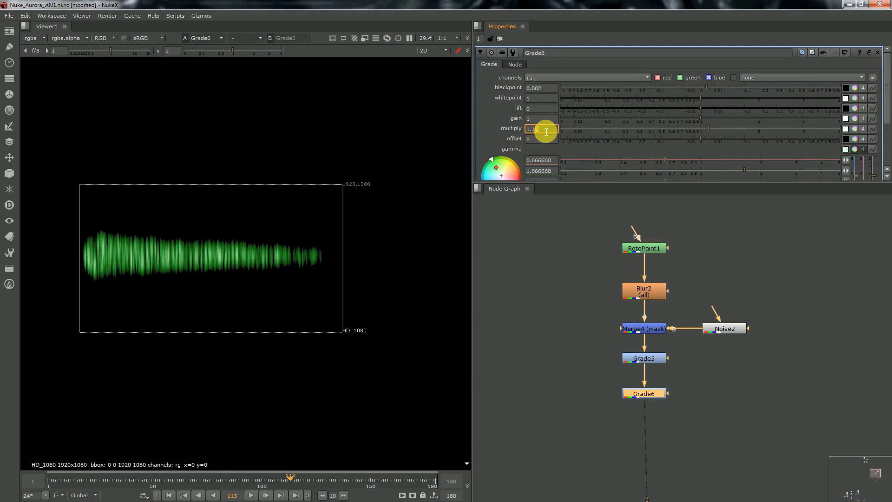
click(582, 371)
key(ctrl+s)
Step: Duplicate the stretched Noise node into empty space below the green Grade and open the copy's settings
middle_drag(649, 400, 645, 335)
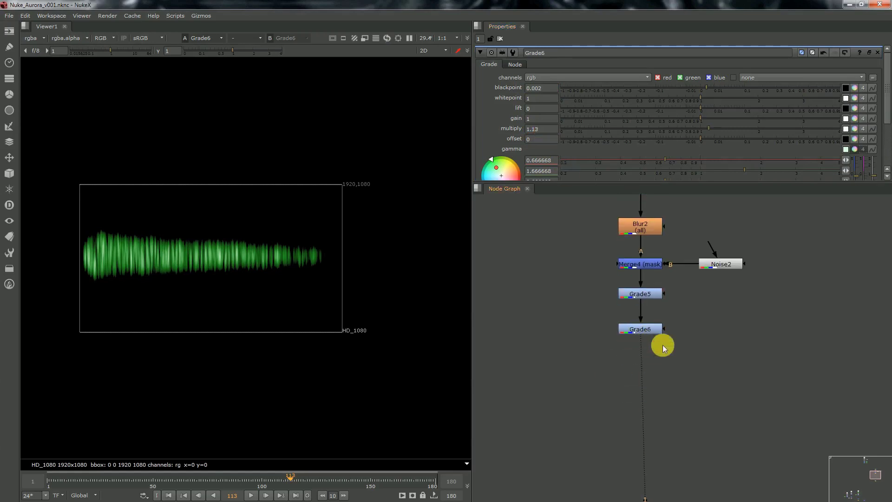
click(724, 264)
key(ctrl+c)
click(733, 366)
key(ctrl+v)
double_click(735, 369)
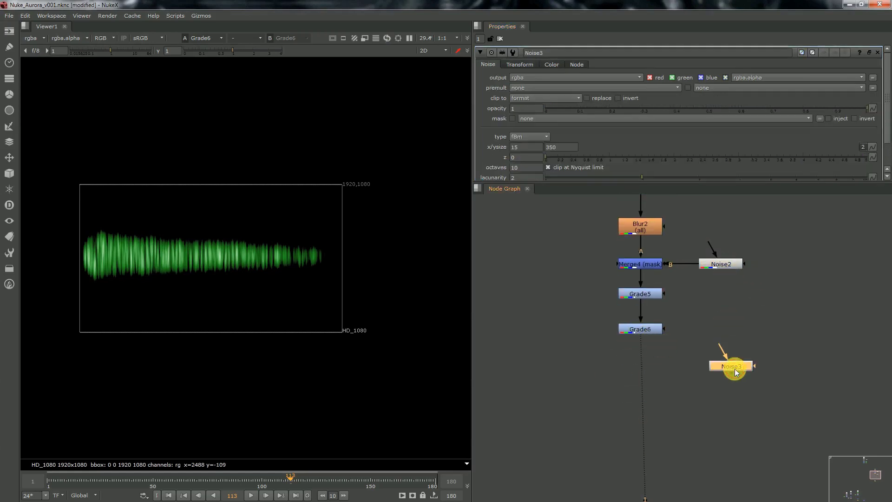
click(653, 330)
key(g)
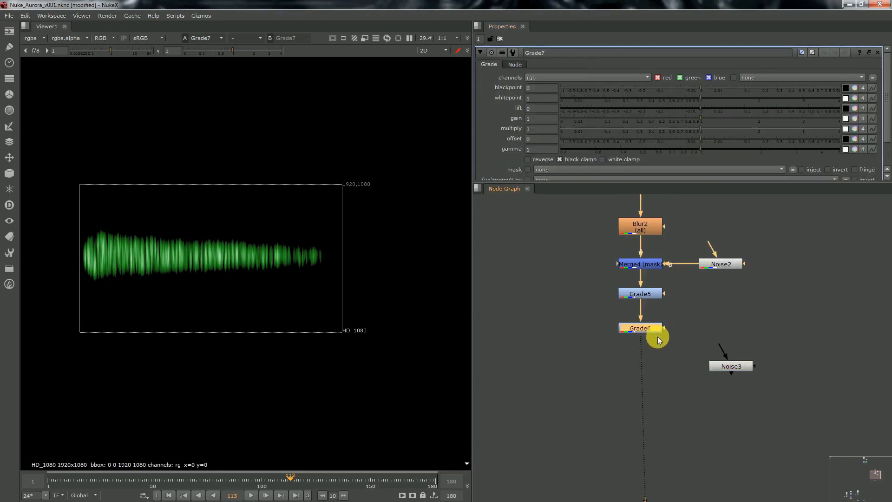
key(ctrl+z)
key(ctrl+z)
Step: Add another Grade below the green Grade, mask it with the duplicated Noise, and line the two nodes up
double_click(653, 327)
key(g)
drag(653, 343, 740, 373)
click(667, 378)
click(652, 383)
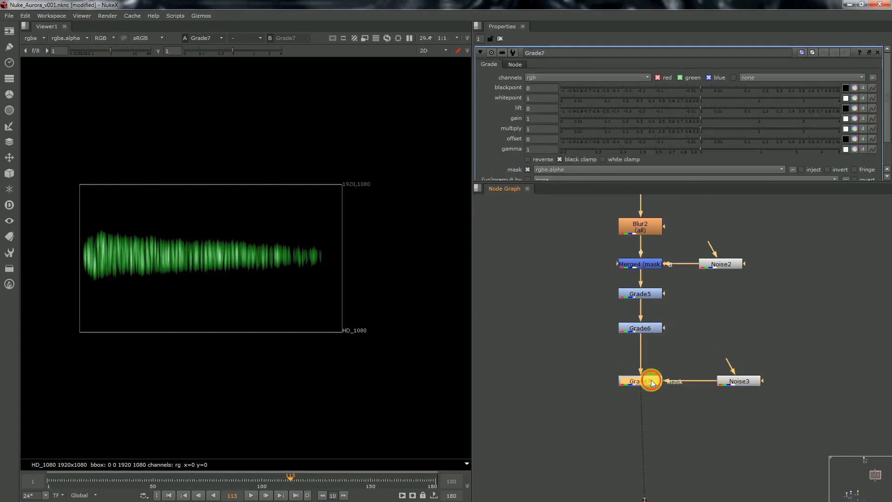
Step: Set the noise-masked Grade's gain to 4 and tint its multiply magenta, with red and blue about 2.333 and green about -1.667
drag(697, 119, 883, 141)
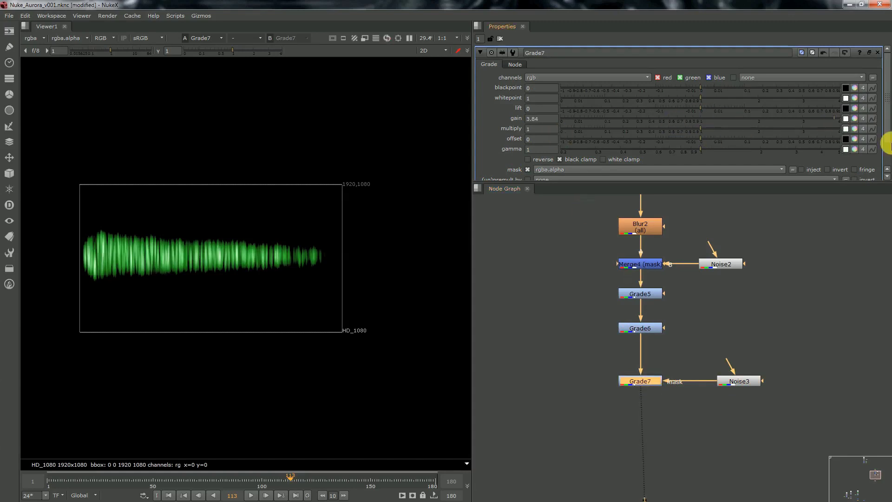
click(863, 128)
drag(864, 149, 866, 111)
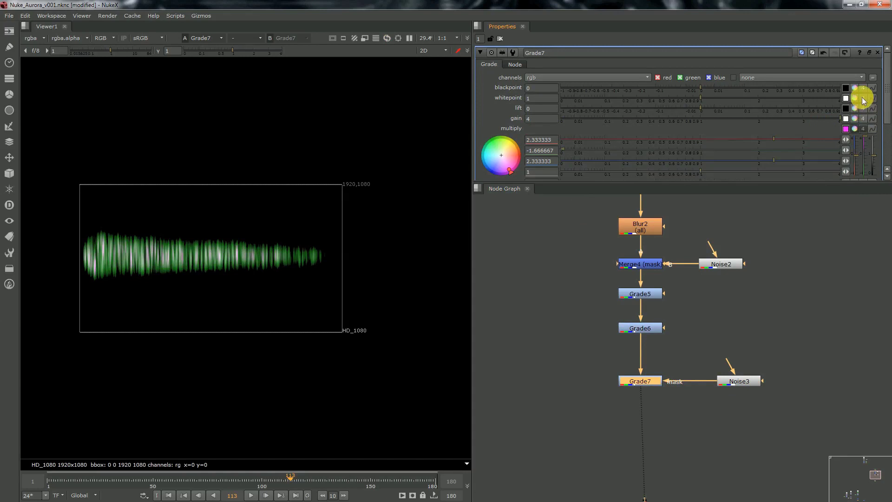
Step: Set the noise-masked Grade's gamma to 2.18 and save the script
scroll(707, 164, down, 2)
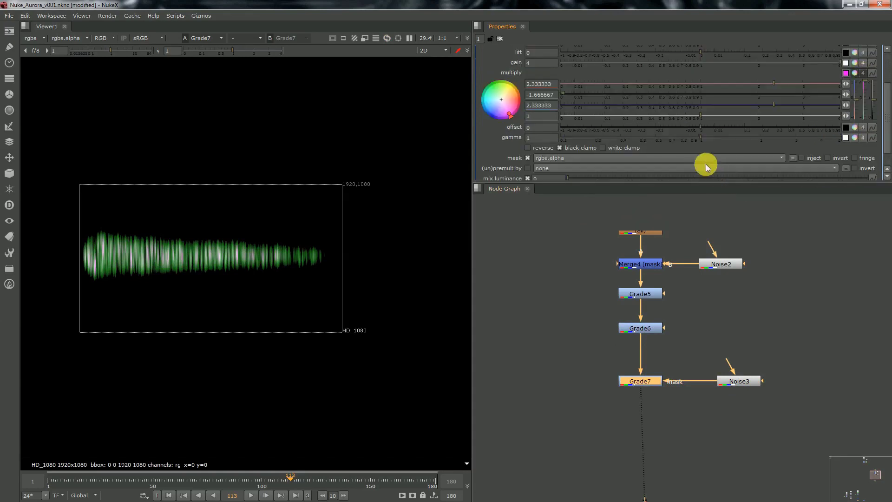
drag(701, 137, 819, 145)
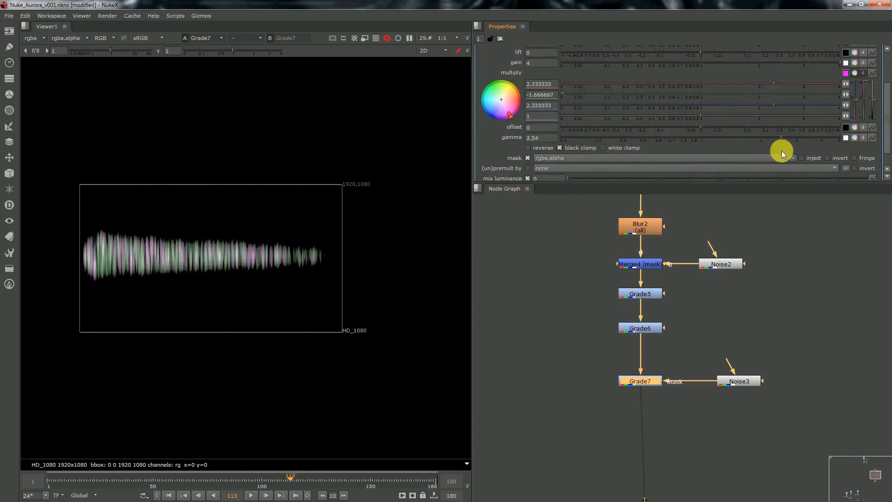
key(ctrl+s)
Step: Add a separate Roto node and draw a thin, closed shape running lengthwise along the lower half of the aurora
middle_drag(717, 436, 704, 370)
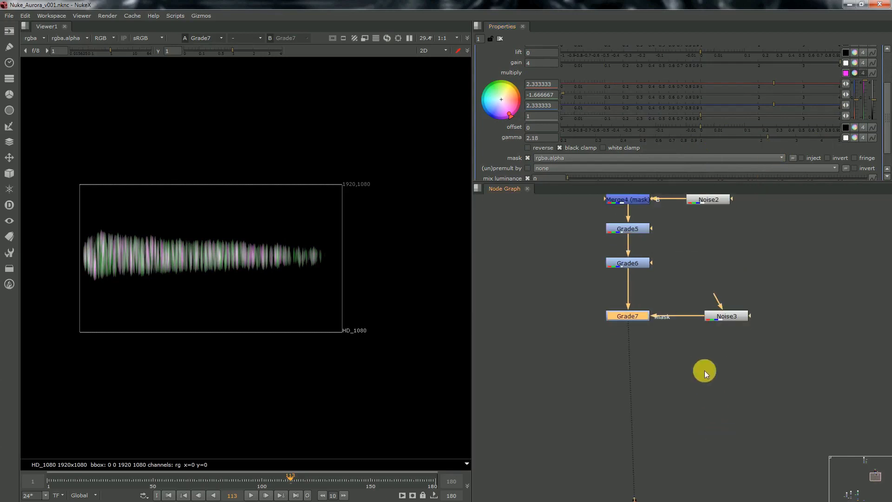
click(704, 370)
key(o)
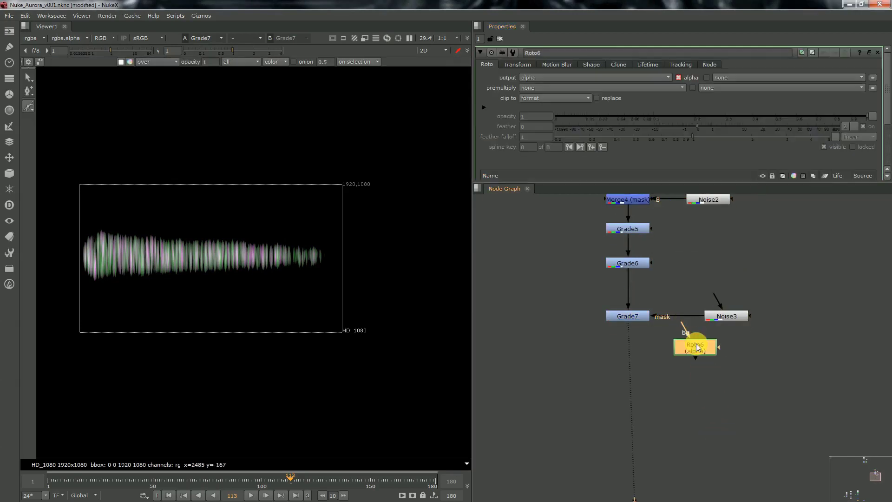
click(88, 265)
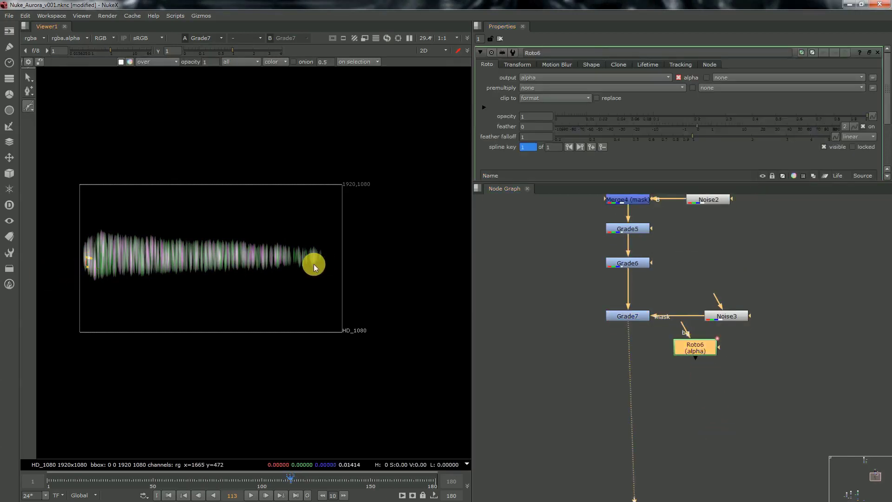
click(321, 256)
click(87, 266)
drag(87, 258, 85, 261)
drag(321, 255, 321, 261)
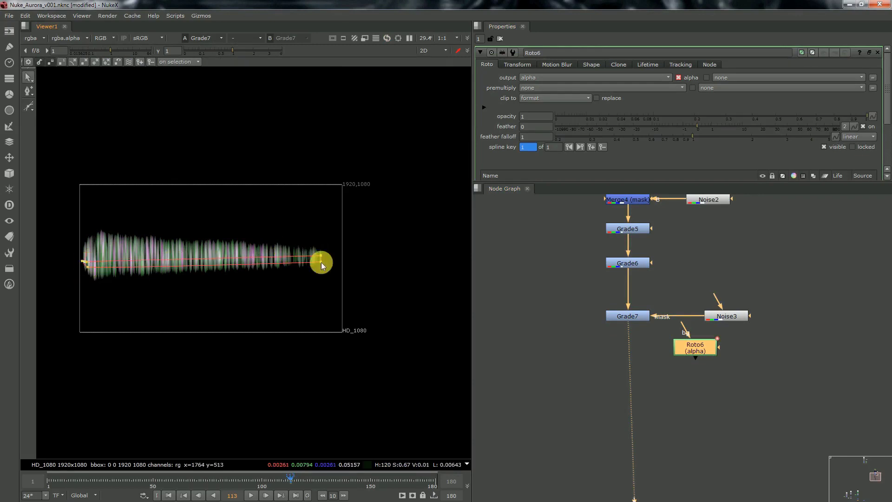
Step: Feather all points of the thin Roto shape, adjust its left end, and save the script
key(ctrl+a)
key(e)
click(299, 204)
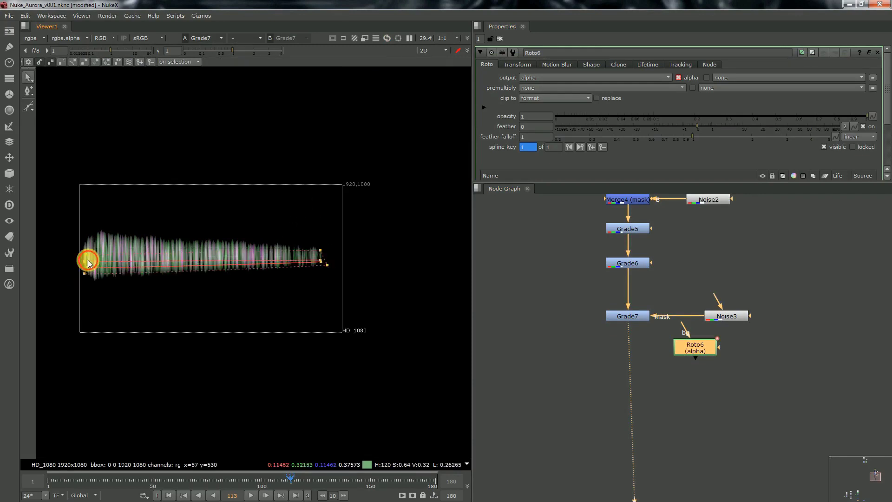
drag(85, 261, 86, 263)
key(ctrl+s)
Step: Add a Grade below the magenta Grade, mask it with the thin Roto shape, and set its multiply to 4
click(632, 322)
key(g)
drag(643, 329, 643, 363)
drag(651, 363, 731, 362)
drag(700, 129, 887, 151)
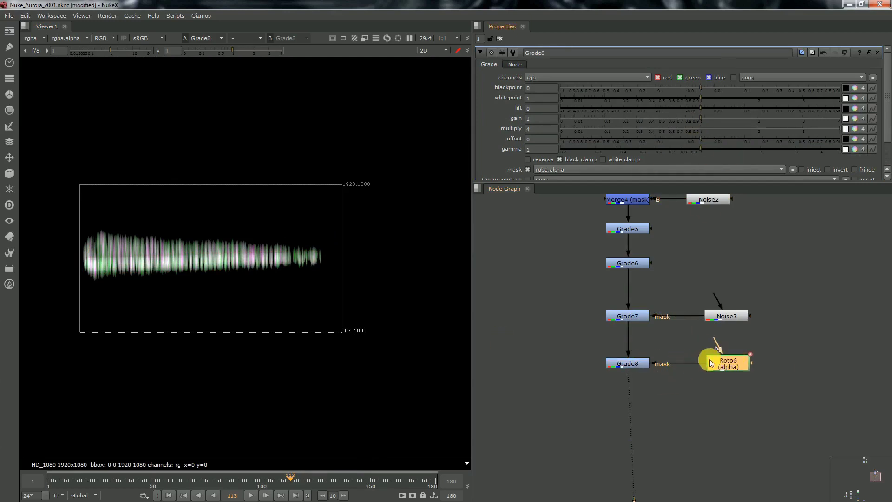
Step: Soften the Roto mask with a Blur of size 17.2 and adjust the shape's points at both ends
key(b)
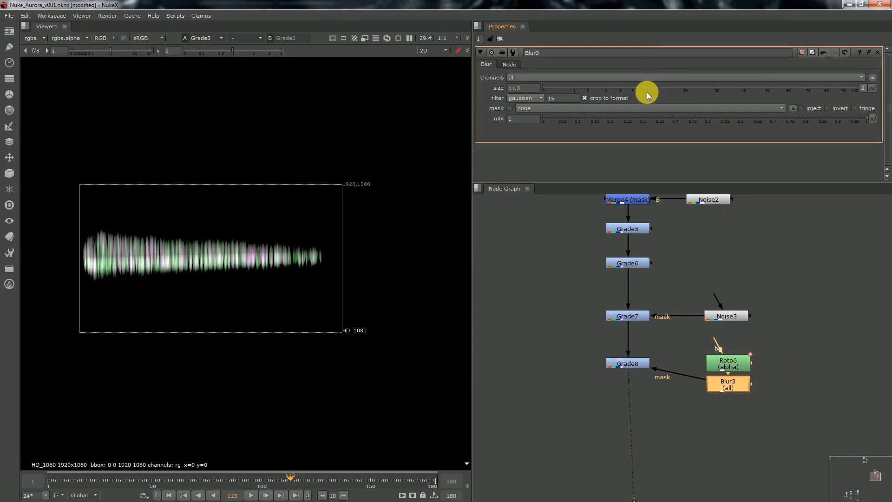
double_click(726, 362)
click(93, 260)
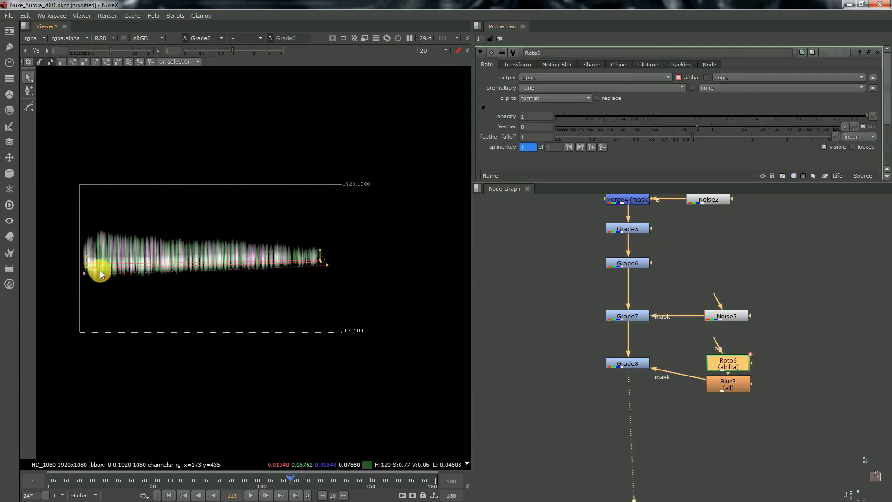
click(324, 257)
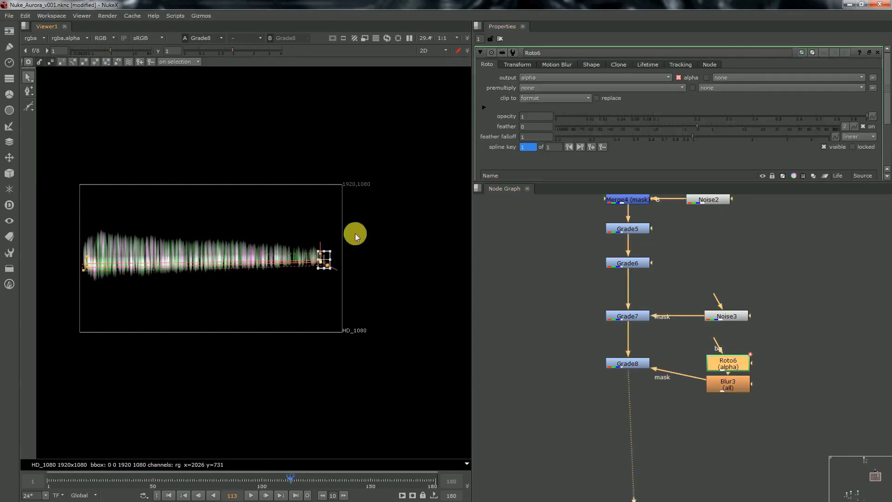
Step: Align the last Grade with its mask Blur below the Roto, and duplicate the Roto and Blur pair beneath them
drag(619, 369, 803, 373)
drag(745, 380, 745, 388)
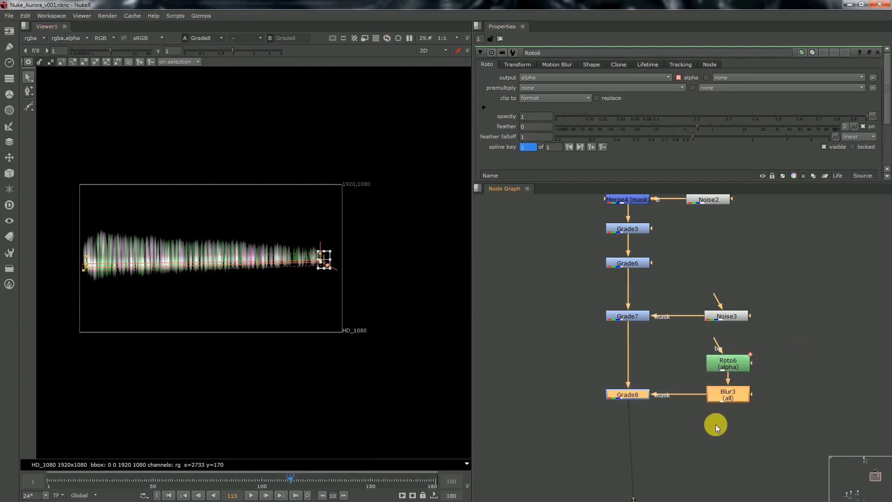
middle_drag(716, 425, 701, 320)
click(701, 319)
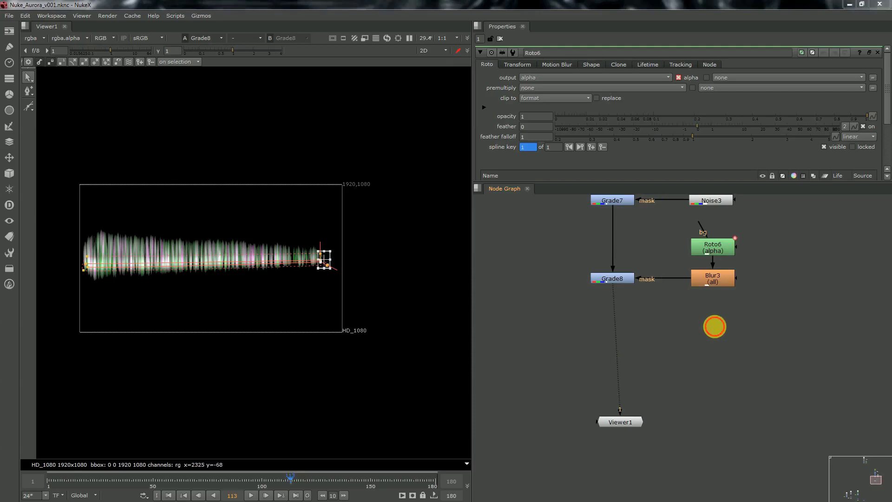
drag(662, 338, 783, 227)
key(ctrl+c)
key(ctrl+v)
double_click(720, 347)
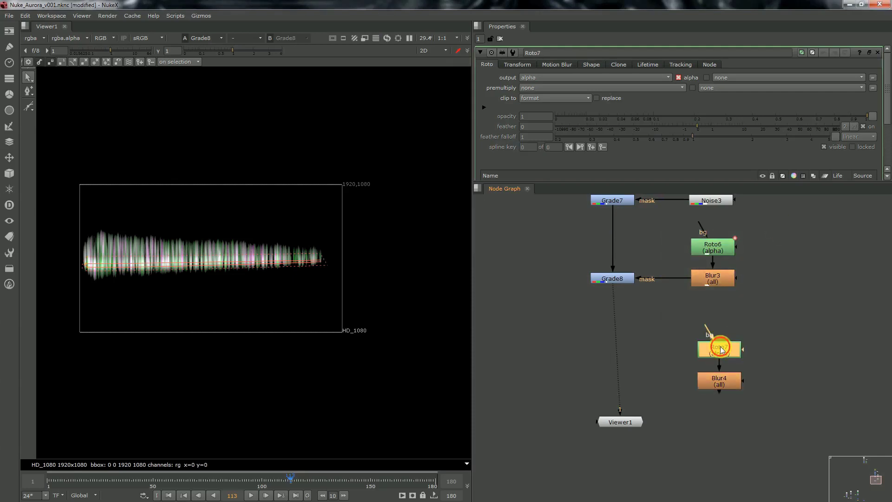
Step: Adjust the points and feather of the duplicated Roto shape at its right and left ends
drag(320, 255, 320, 268)
scroll(320, 268, up, 2)
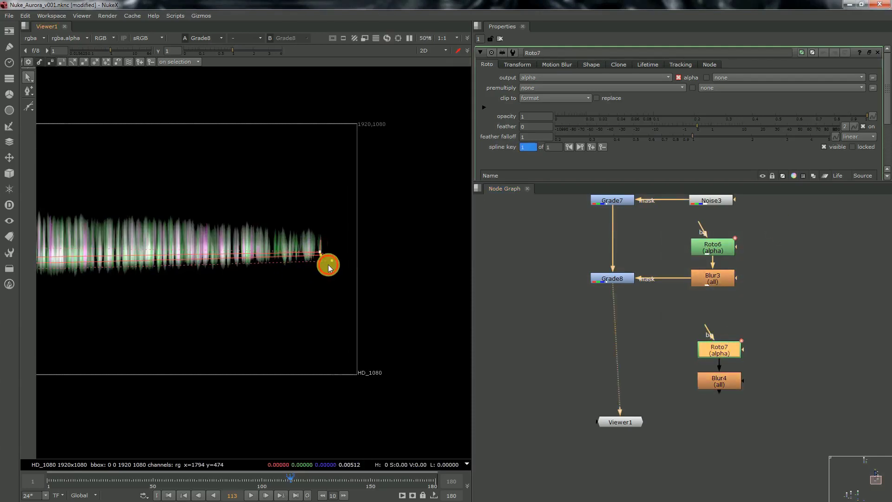
middle_drag(137, 263, 369, 267)
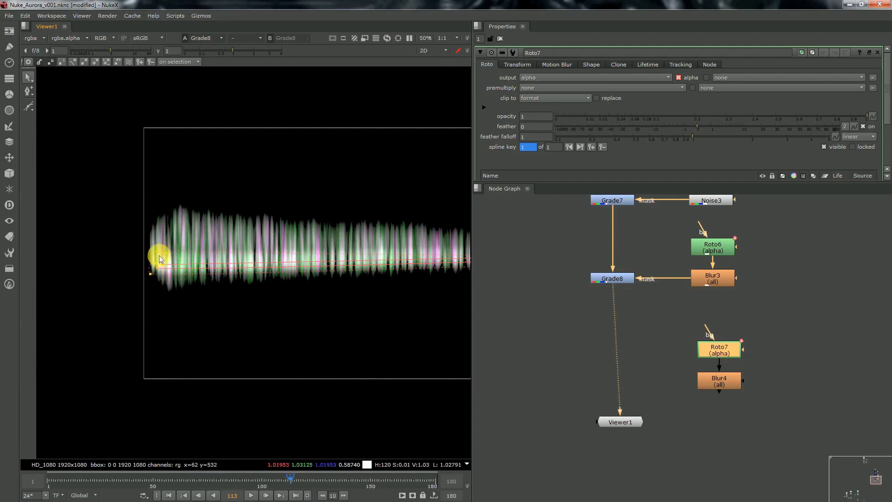
drag(159, 257, 163, 260)
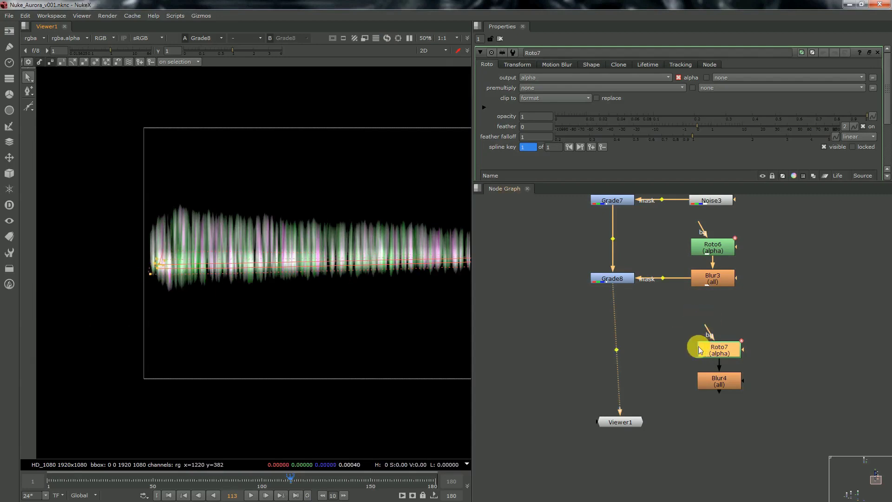
Step: Set the duplicated Roto's output to rgba and save the script
click(556, 76)
click(551, 104)
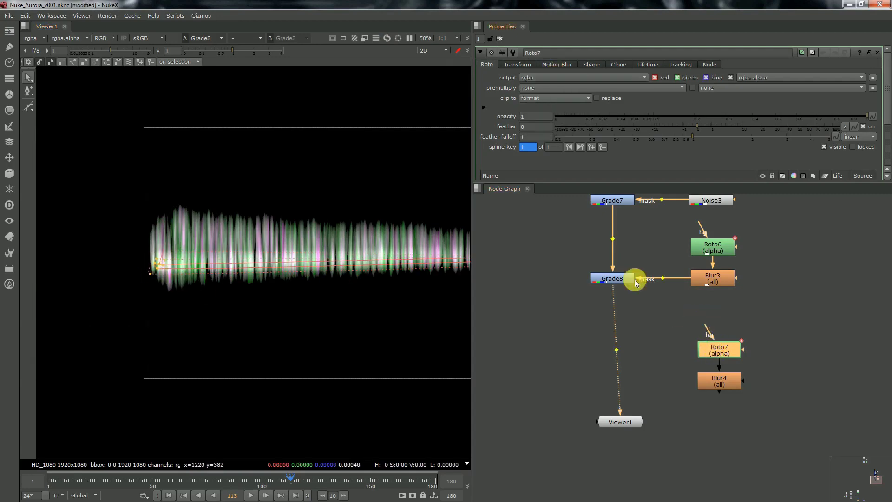
key(ctrl+s)
Step: Insert a Grade between the duplicated Roto and its Blur, tint its multiply colour green, and save the script
double_click(720, 382)
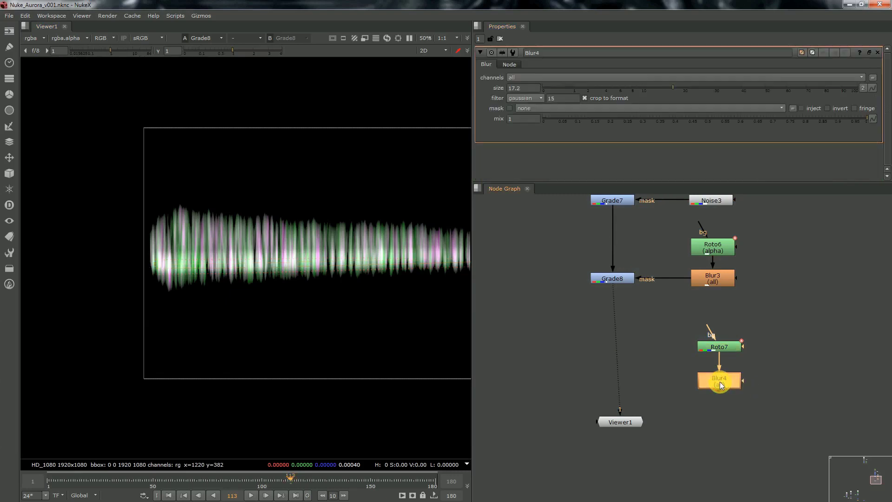
click(726, 334)
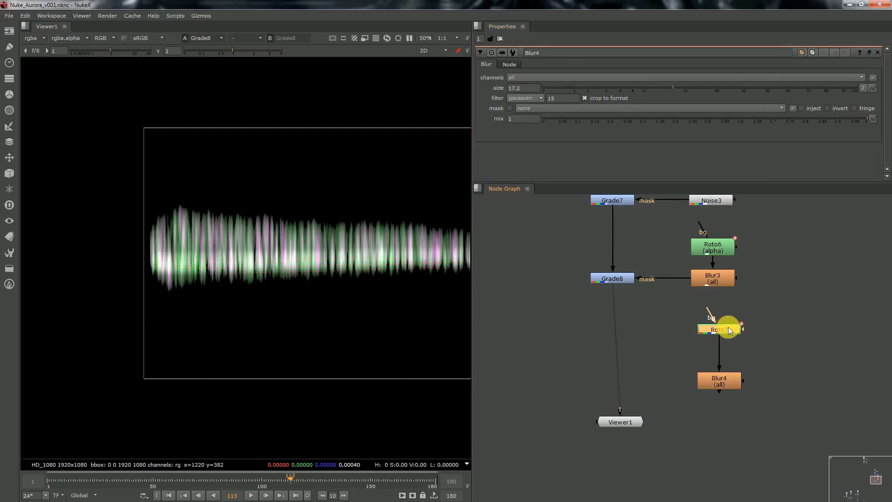
key(g)
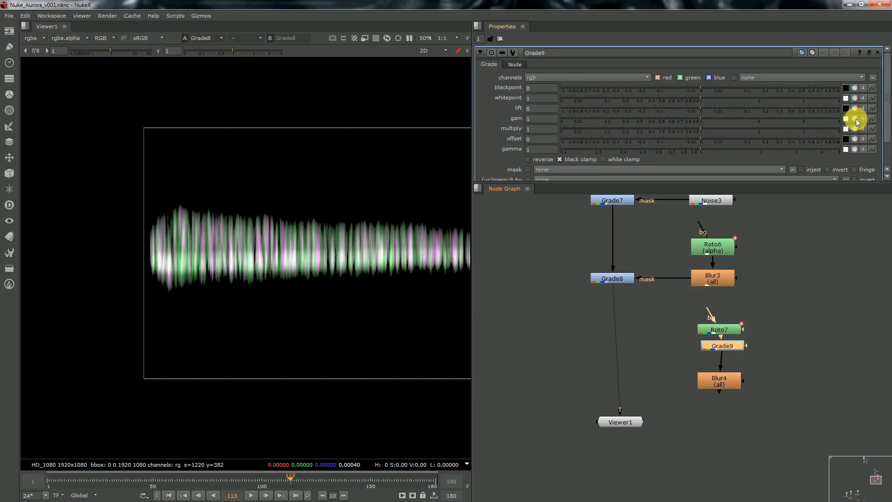
click(855, 119)
click(856, 119)
click(855, 129)
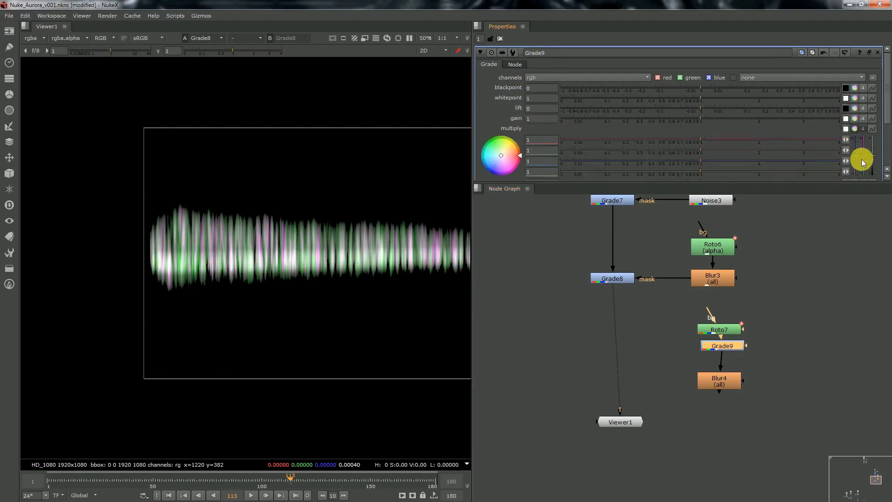
drag(862, 161, 867, 173)
key(ctrl+s)
Step: Merge the green glow branch over the aurora's last Grade with a mix of 0.432, and align the merged nodes
drag(729, 347, 616, 376)
key(m)
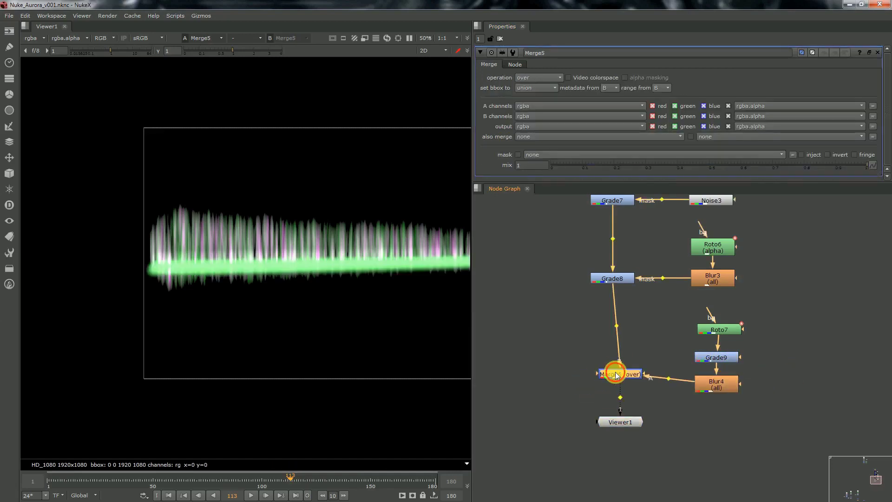
drag(717, 166, 687, 166)
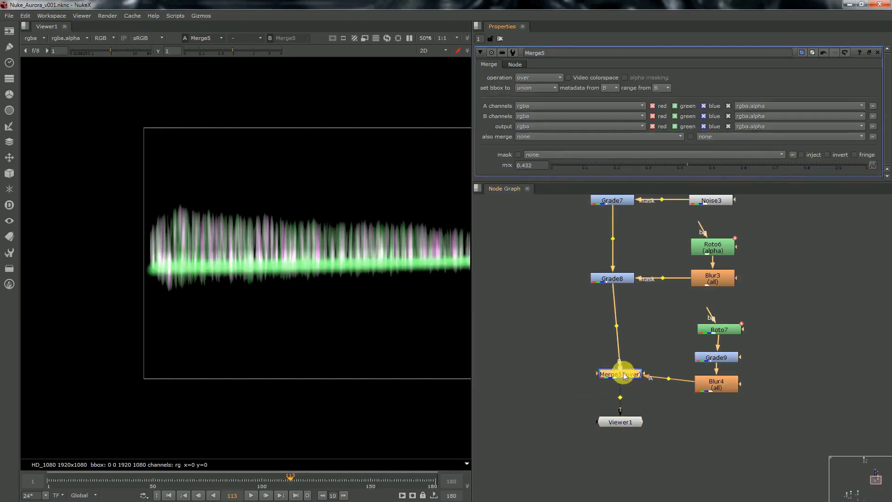
drag(624, 375, 628, 501)
drag(720, 377, 721, 385)
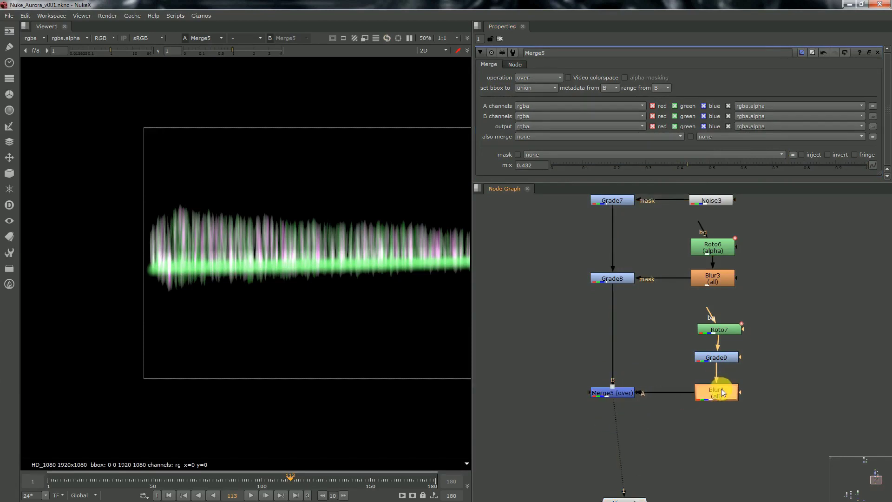
scroll(717, 360, down, 2)
drag(718, 340, 716, 339)
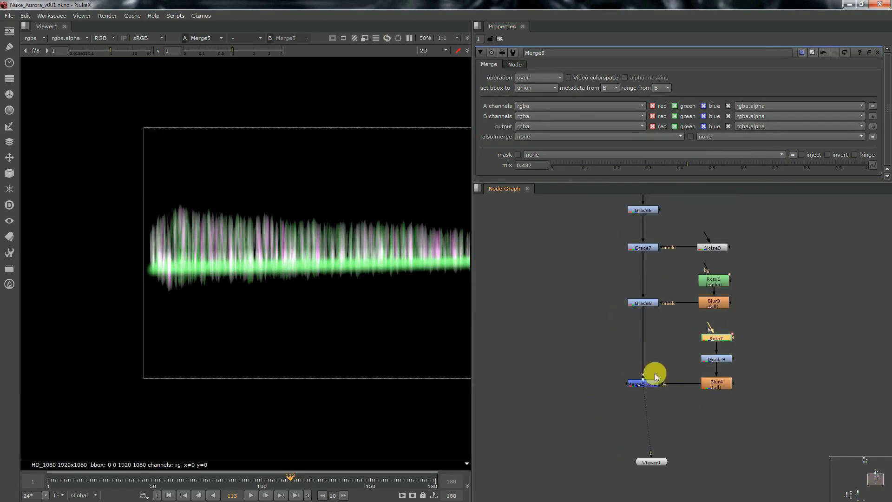
Step: Add a Blur below the glow Merge with width 35, height 50 and a mix of 0.868
click(643, 387)
key(b)
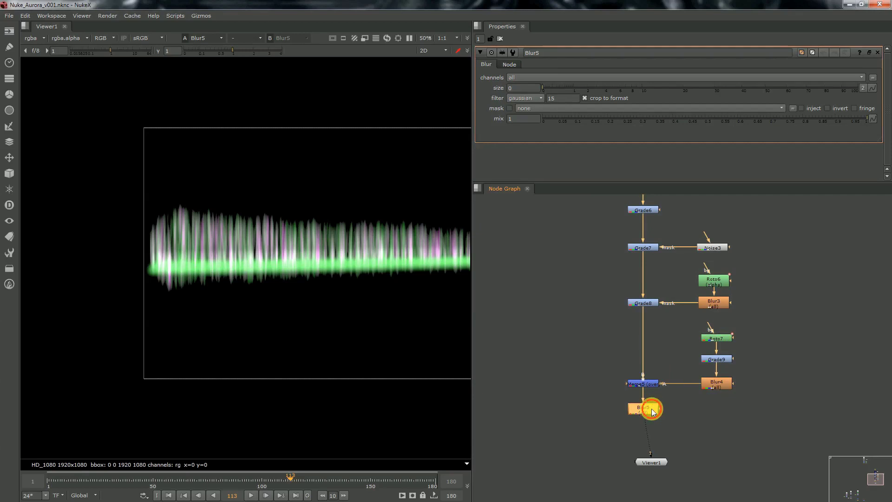
drag(651, 410, 643, 408)
drag(657, 87, 687, 96)
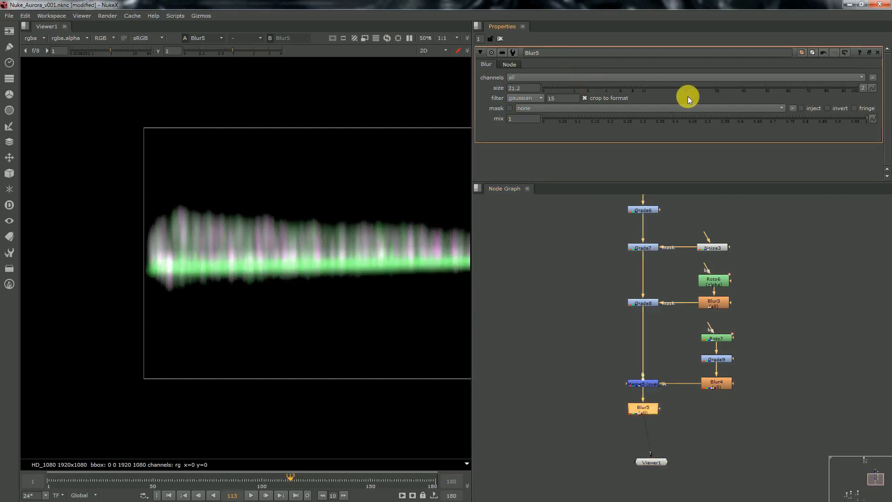
click(863, 88)
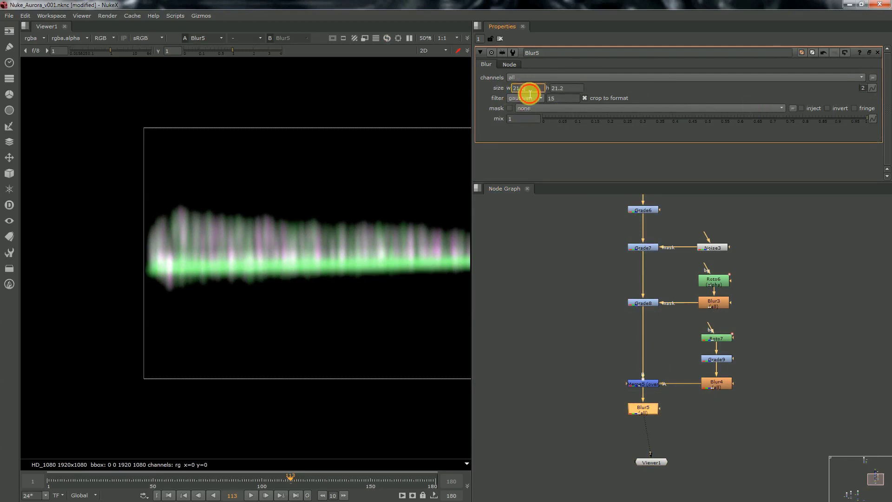
click(530, 93)
text(35)
key(Tab)
text(50)
key(Return)
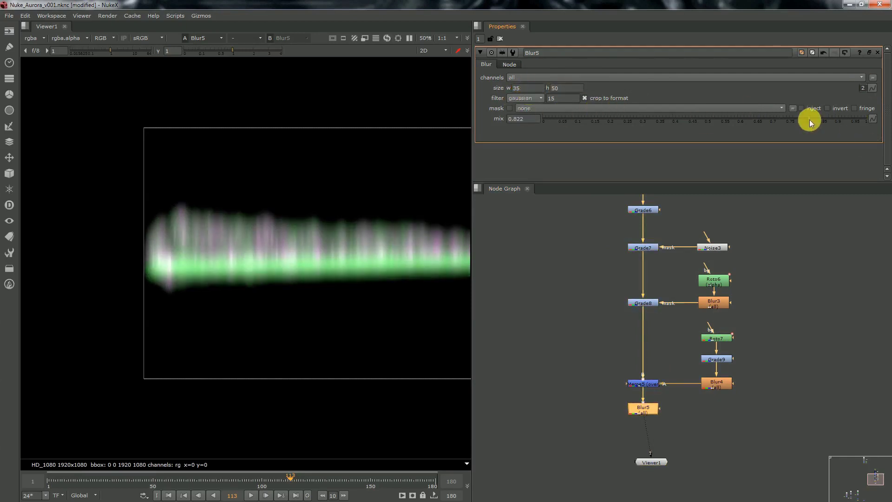
Step: Add a separate Roto, draw a closed four-point shape covering the area below the aurora's lower edge, and save the script
middle_drag(727, 424, 727, 364)
click(716, 348)
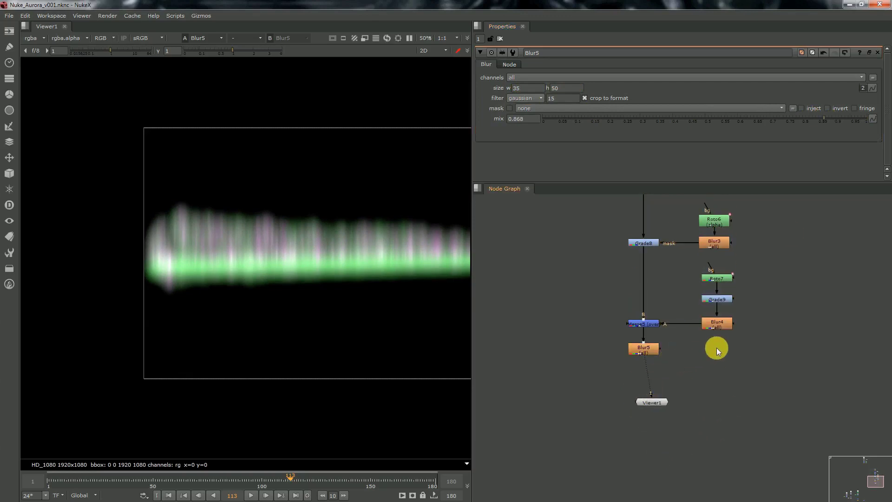
key(o)
click(645, 351)
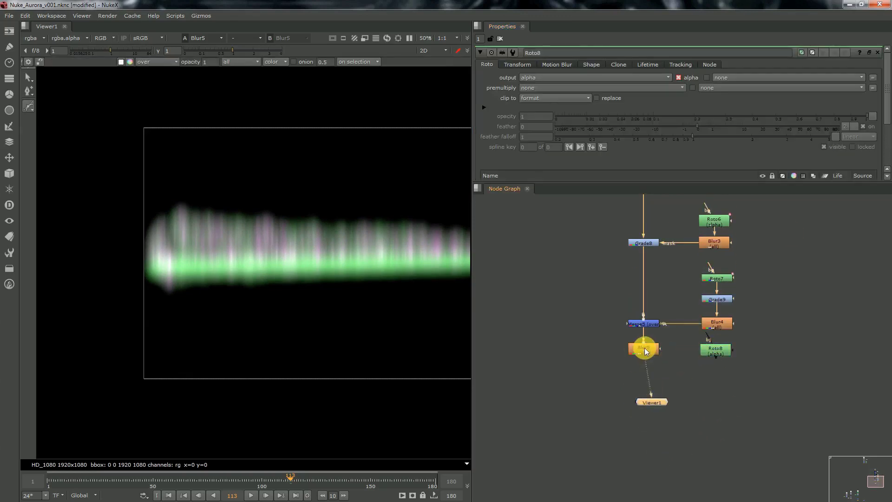
middle_drag(356, 306, 236, 328)
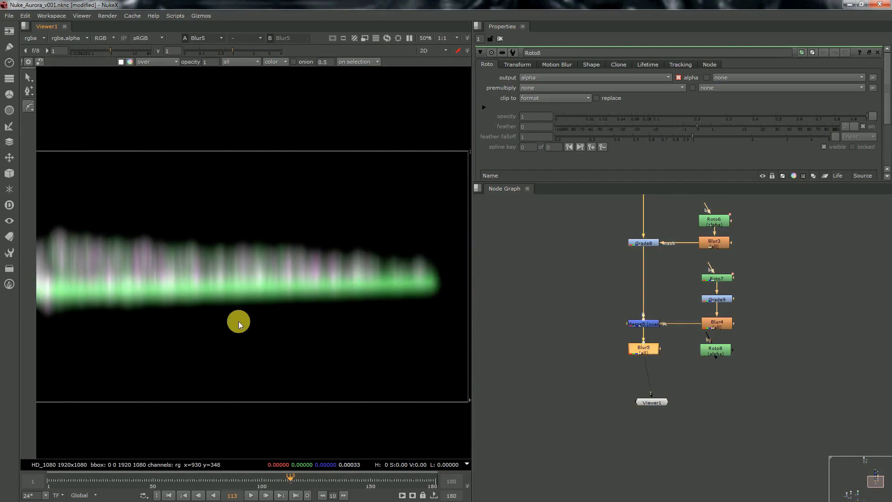
key(f)
click(97, 296)
click(91, 272)
click(419, 276)
click(415, 314)
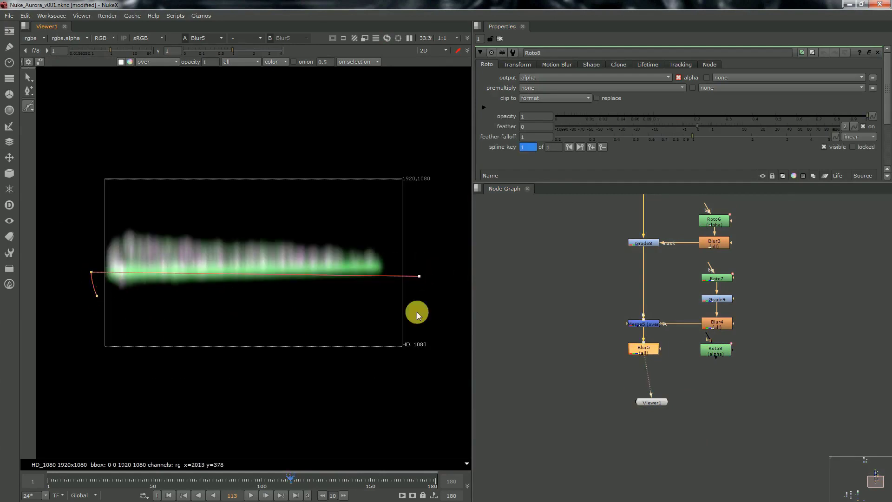
click(97, 297)
drag(419, 276, 418, 269)
drag(416, 313, 423, 302)
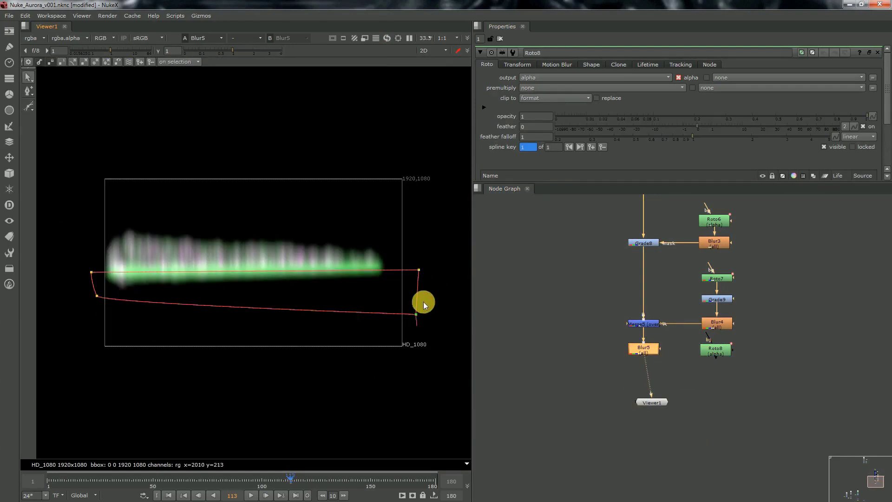
key(ctrl+s)
Step: Add a Blur of size 4.6 below the lower-edge Roto, move the Viewer node further down, and save the script
drag(732, 357, 728, 383)
key(b)
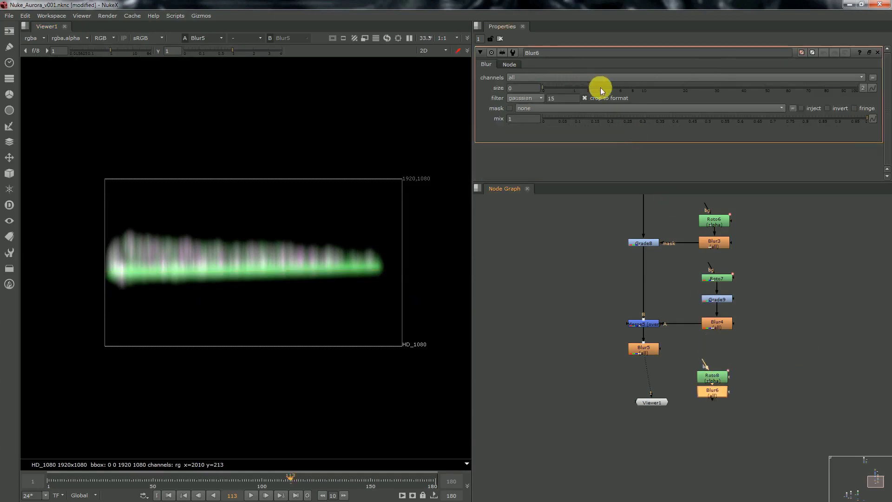
drag(663, 407, 655, 453)
key(ctrl+s)
Step: Add a Multiply with value 0 below the aurora's Blur, masked by the blurred lower-edge Roto
click(647, 352)
key(Tab)
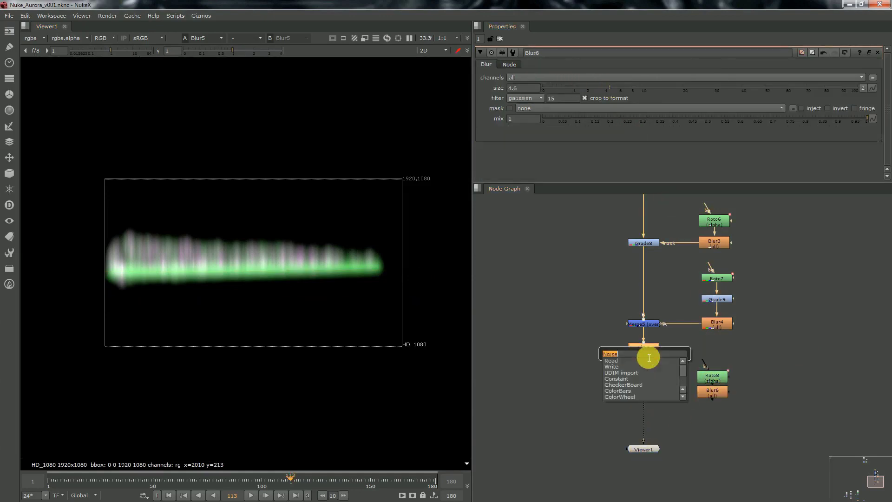
text(mul)
key(Return)
drag(660, 387, 712, 370)
drag(594, 88, 481, 107)
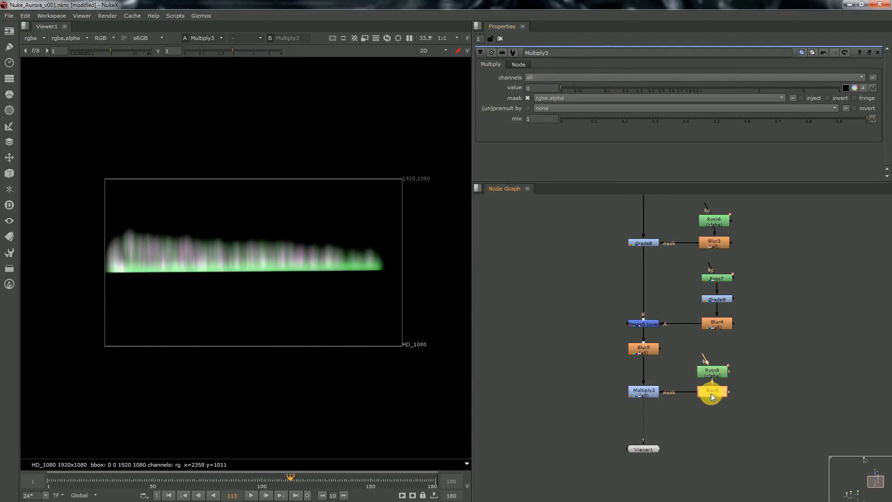
Step: Set the size of the lower-edge mask's Blur to 16.6
double_click(711, 393)
drag(635, 87, 671, 100)
scroll(652, 378, down, 2)
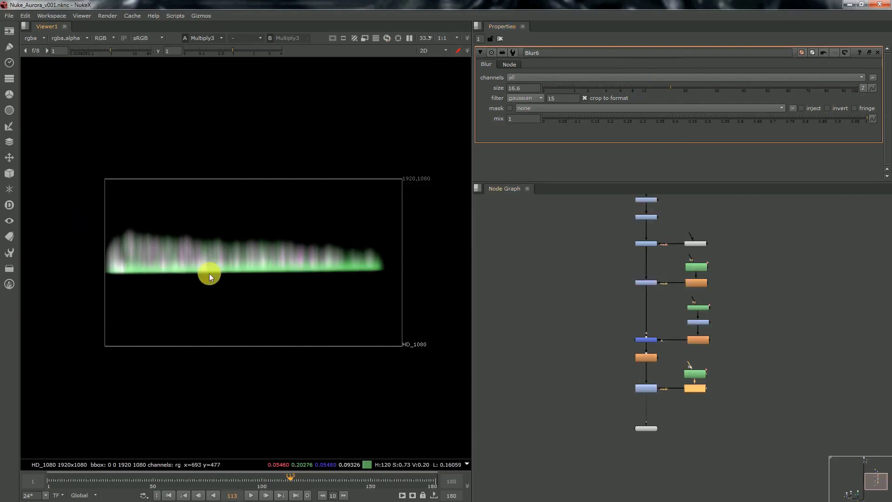
scroll(125, 279, up, 1)
Step: Adjust the left end of the aurora's base RotoPaint spline
scroll(669, 387, down, 3)
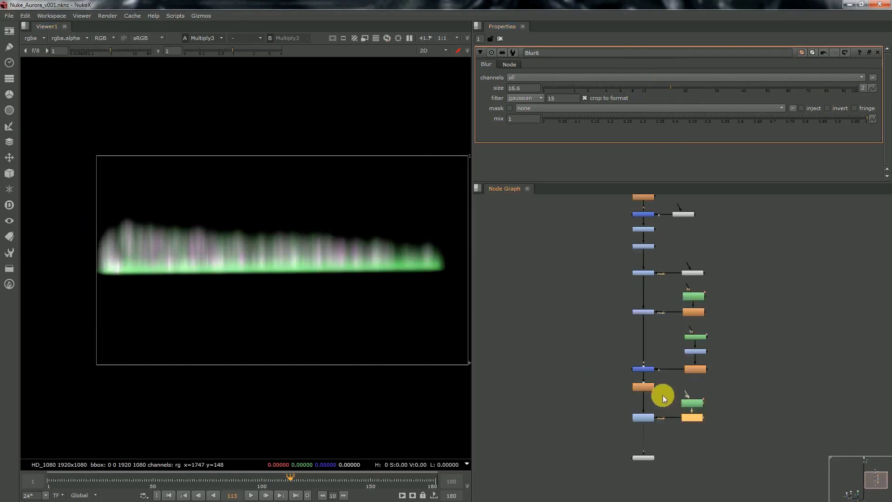
double_click(651, 237)
click(133, 255)
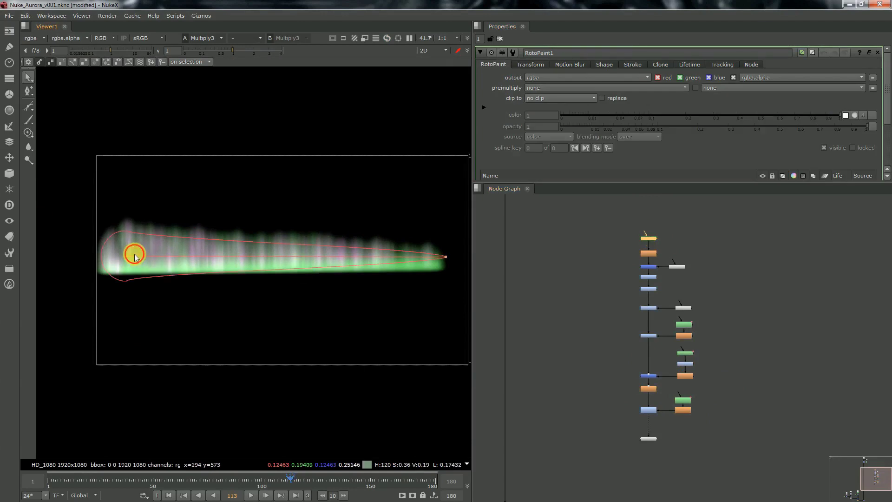
drag(135, 255, 132, 257)
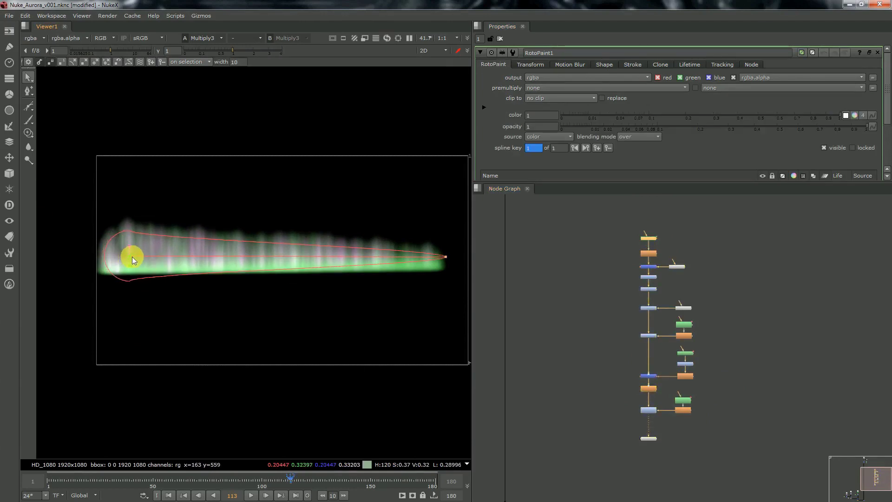
Step: Adjust the points at the left end of the green glow's Roto shape
click(659, 372)
scroll(664, 367, up, 2)
double_click(695, 348)
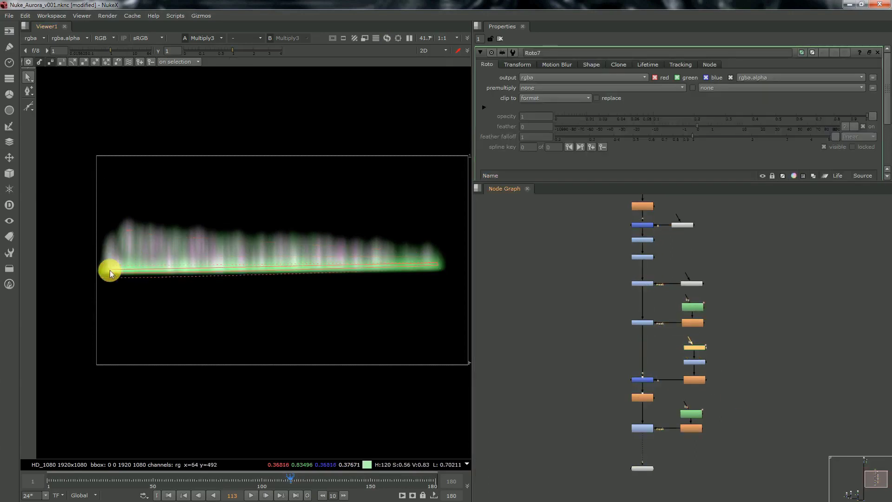
scroll(131, 278, up, 1)
drag(69, 324, 108, 265)
click(205, 219)
Step: Add a Transform below the aurora's Multiply and move the Viewer node clear of it
scroll(603, 365, down, 3)
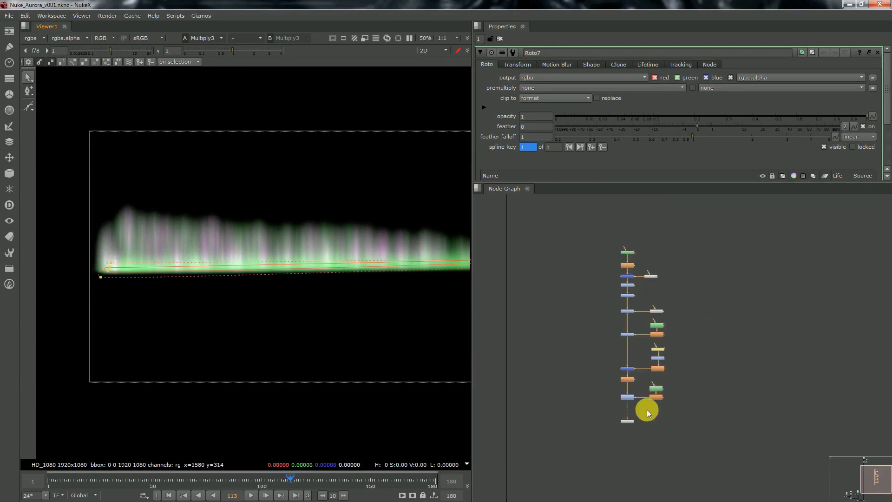
middle_drag(647, 409, 640, 363)
key(t)
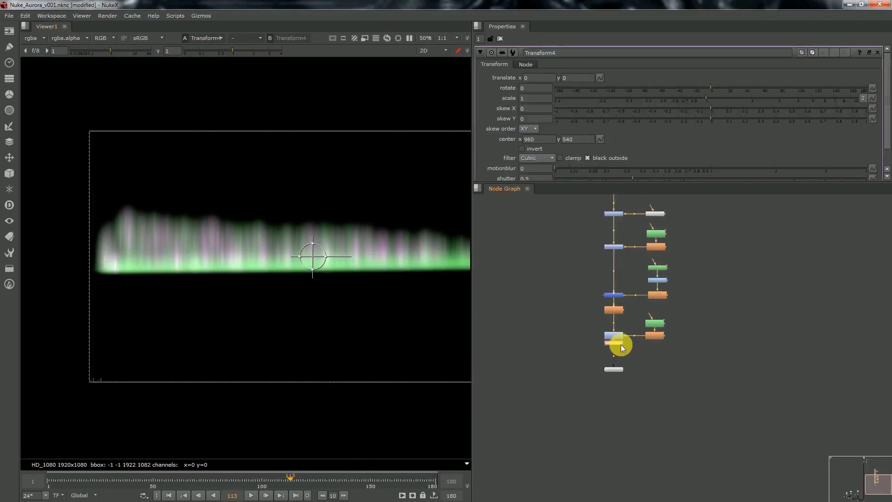
drag(617, 369, 623, 383)
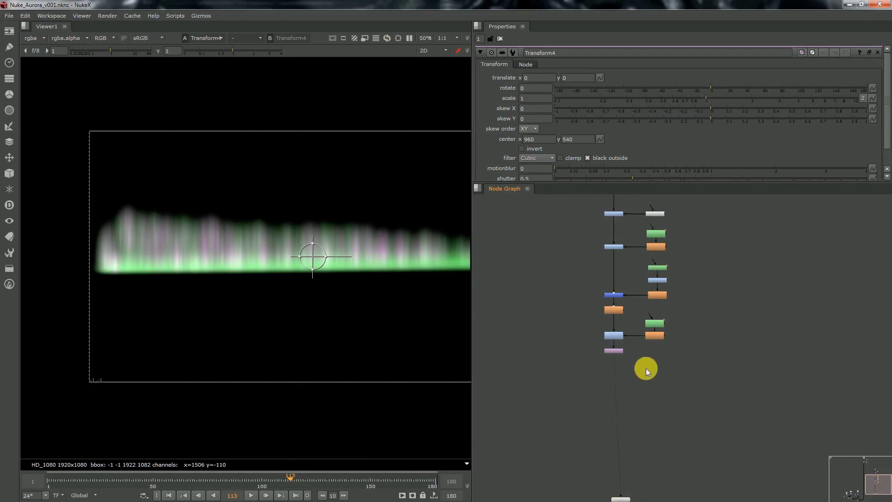
Step: Merge the transformed aurora over the night sky stream above the silhouettes, and view the result
key(m)
scroll(634, 367, up, 2)
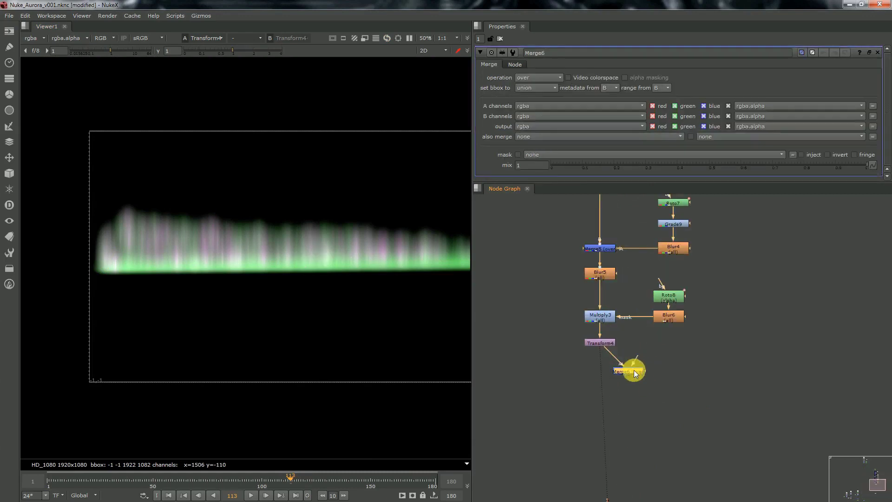
scroll(715, 397, down, 5)
mouse_move(634, 370)
mouse_down()
mouse_move(715, 398)
mouse_move(628, 385)
mouse_up()
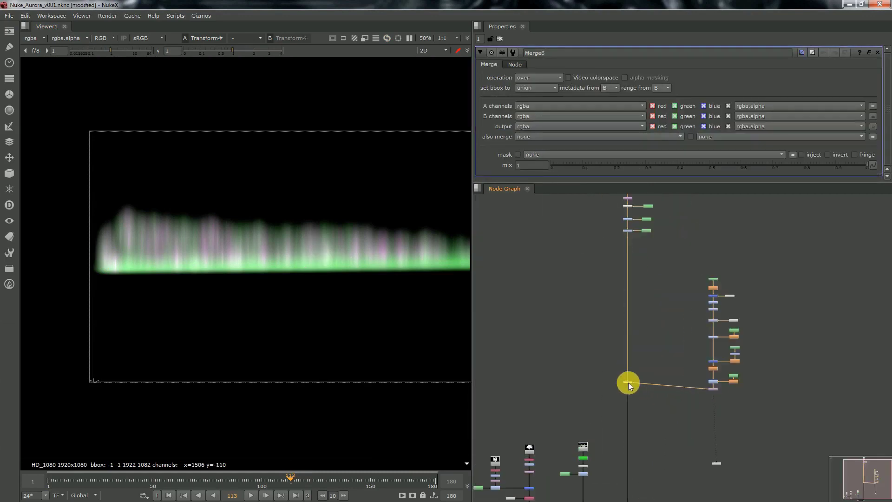
key(1)
Step: Scale the aurora to 1.2 and lower it to the horizon with a translate of -2, -390
scroll(714, 388, up, 3)
double_click(713, 389)
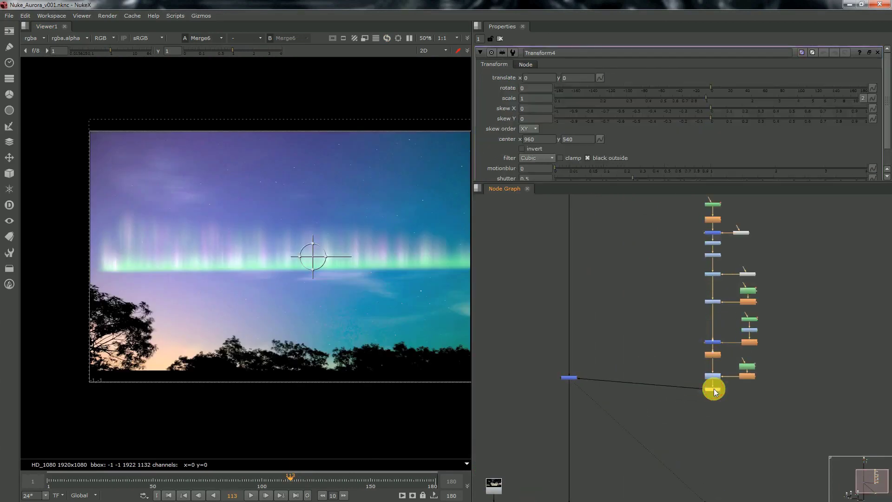
click(549, 100)
key(Up)
key(Up)
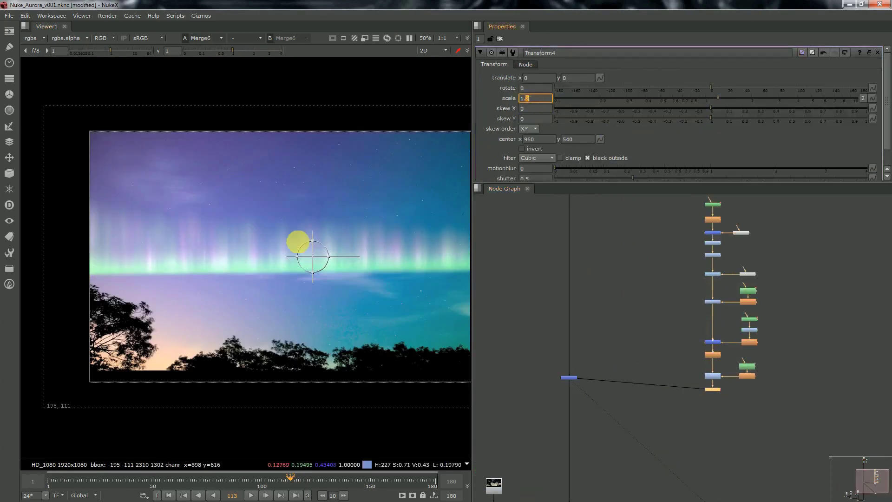
drag(313, 257, 312, 347)
Step: View the final Merge that combines the people and trees with the aurora sky
scroll(712, 325, down, 4)
middle_drag(656, 439, 687, 335)
click(669, 347)
key(1)
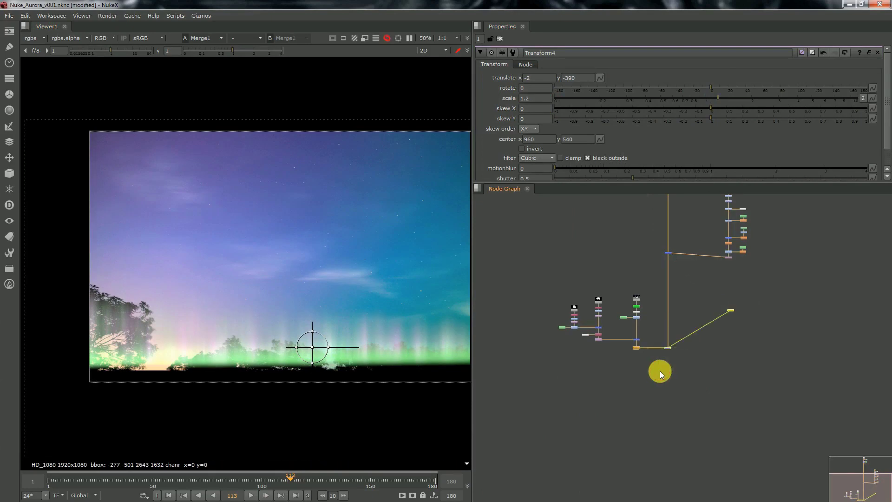
Step: Save the script and set the mix of the Merge that puts the aurora over the sky to 0.704
middle_drag(745, 280, 732, 316)
scroll(738, 313, up, 3)
key(ctrl+s)
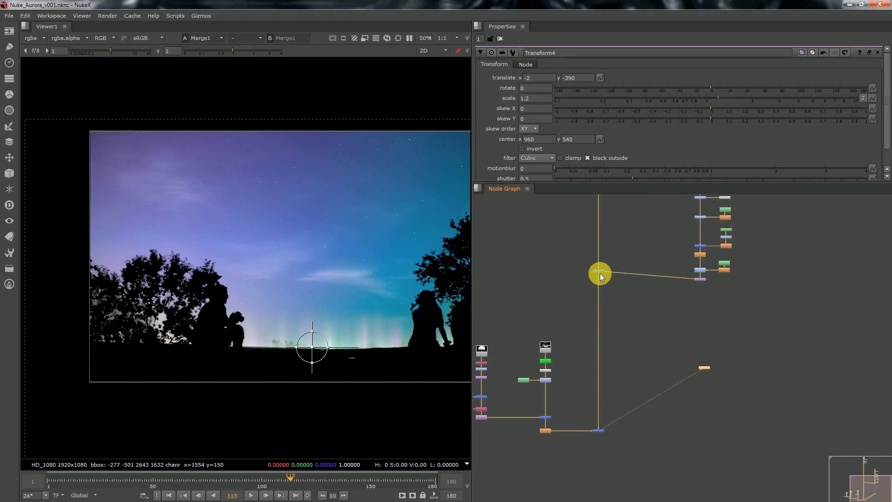
double_click(600, 273)
drag(776, 168, 774, 163)
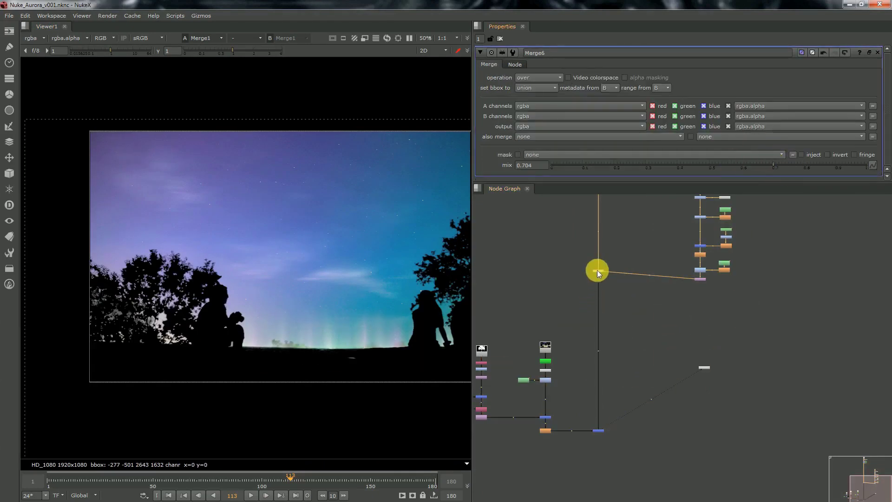
Step: Line up the aurora's final Transform node level with the Merge that puts it over the sky
scroll(591, 288, up, 2)
drag(570, 291, 752, 278)
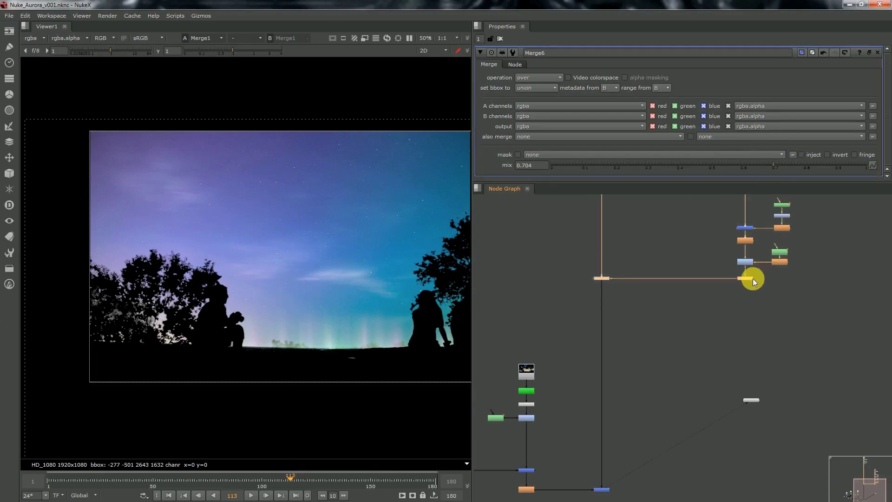
middle_drag(780, 293, 634, 381)
scroll(634, 381, down, 2)
Step: Add a PostageStamp node fed by the aurora's final Transform and view it
click(652, 384)
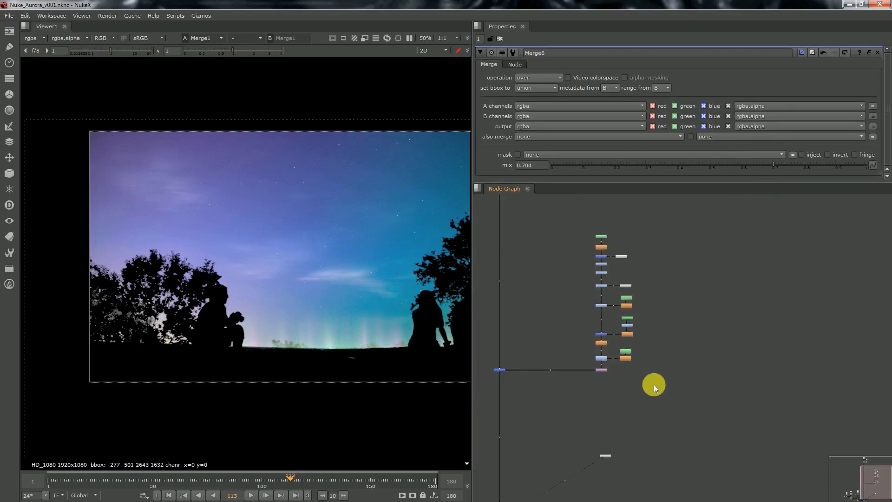
scroll(612, 395, up, 3)
key(Tab)
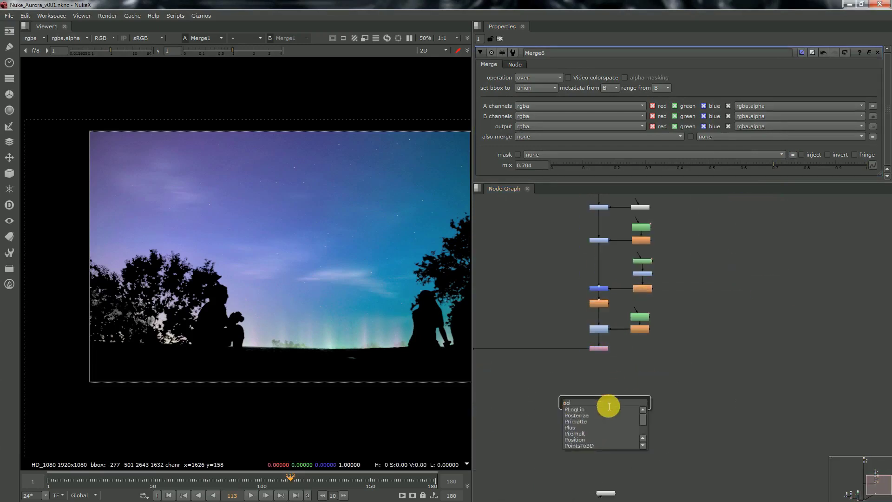
text(PostageStam)
click(607, 427)
drag(597, 390, 598, 329)
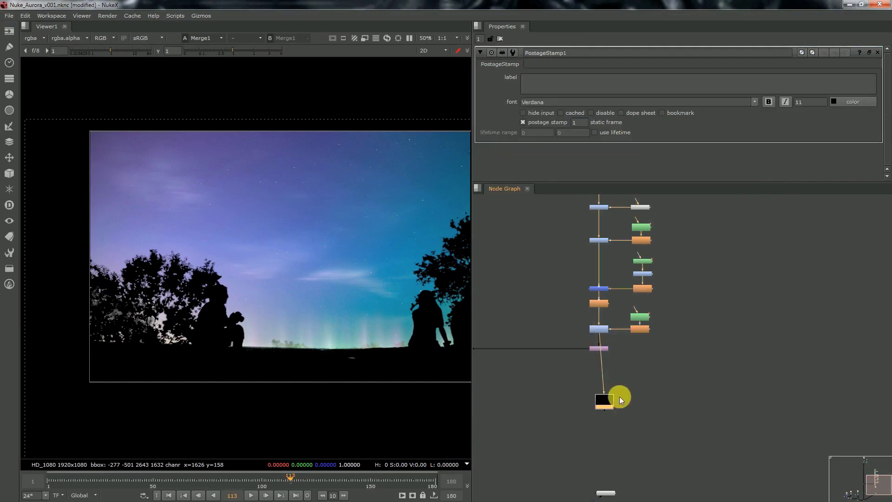
key(1)
Step: Add a Grade node directly below the PostageStamp
scroll(611, 400, down, 1)
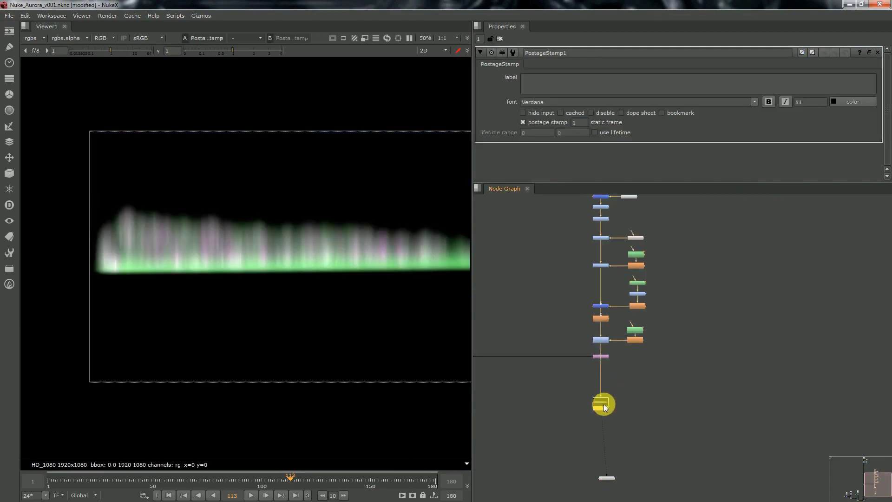
middle_drag(604, 404, 614, 377)
key(g)
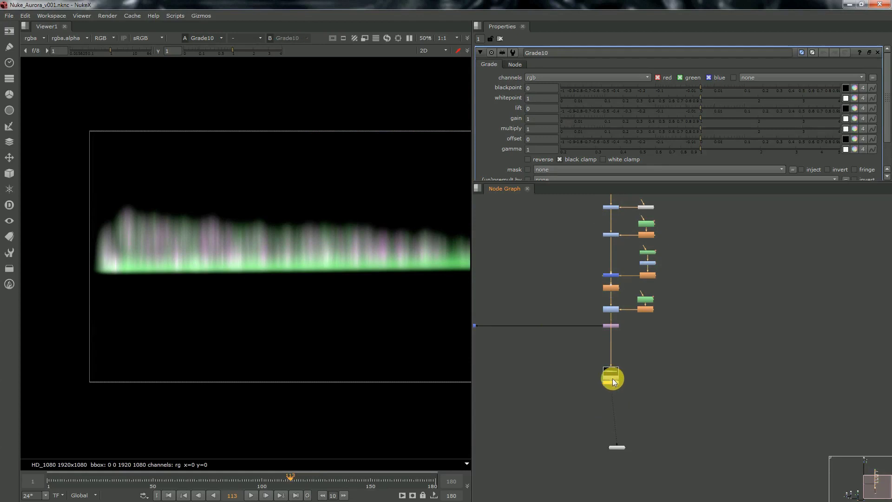
scroll(612, 391, up, 1)
drag(607, 382, 607, 395)
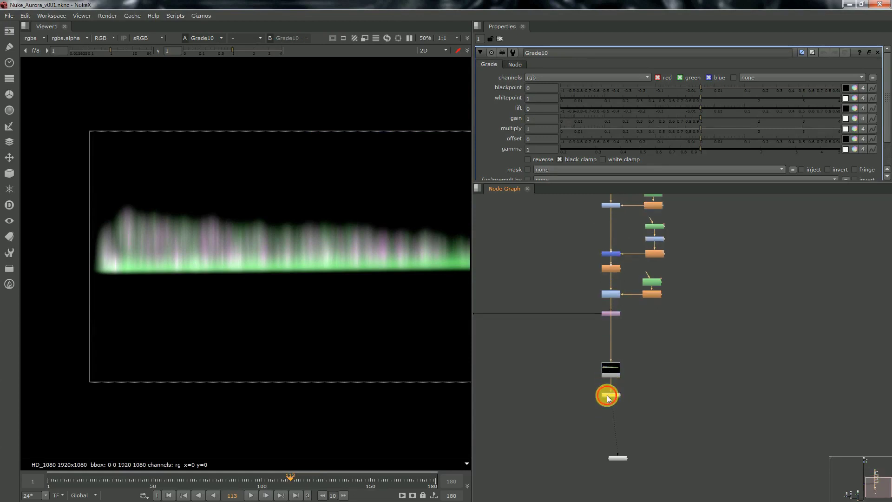
Step: Split the new Grade's multiply into channels and set red to 0 and blue to 2, keeping green at 1
click(854, 128)
mouse_move(854, 151)
mouse_down()
mouse_move(861, 128)
mouse_move(859, 137)
mouse_up()
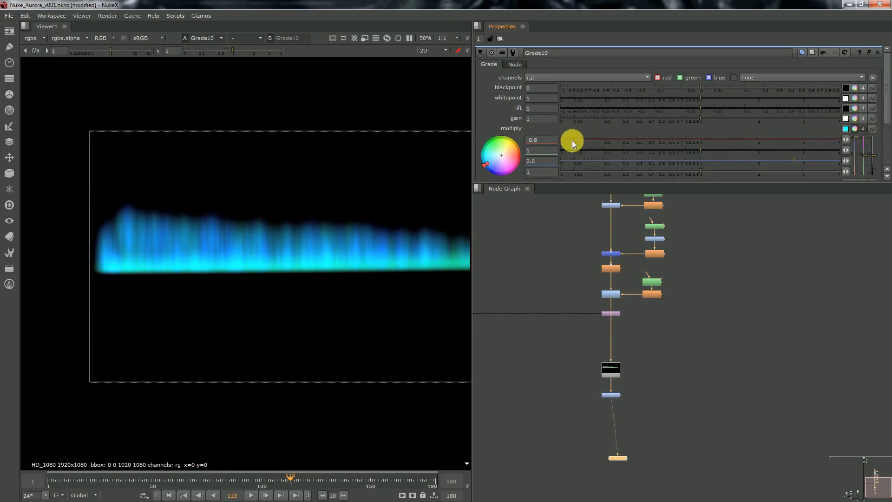
drag(572, 140, 557, 145)
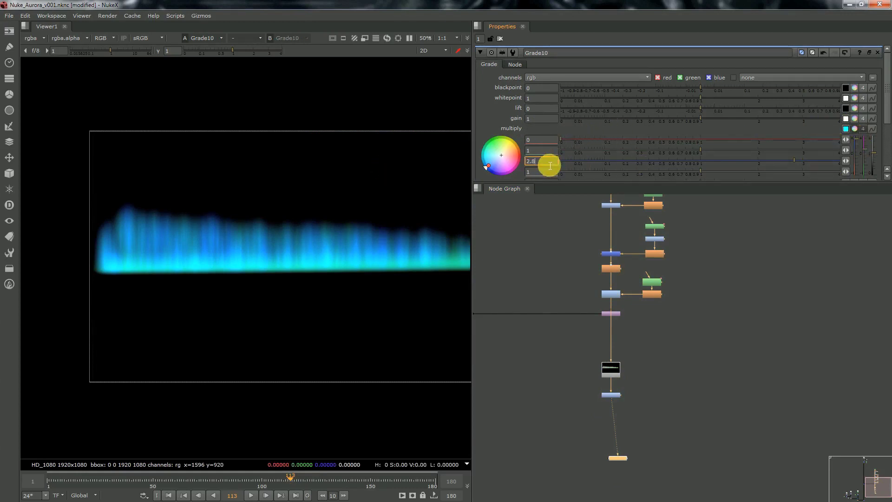
double_click(550, 165)
text(2)
key(Return)
Step: Move the Grade up close to the PostageStamp and add a Transform node below it
middle_drag(617, 409, 609, 357)
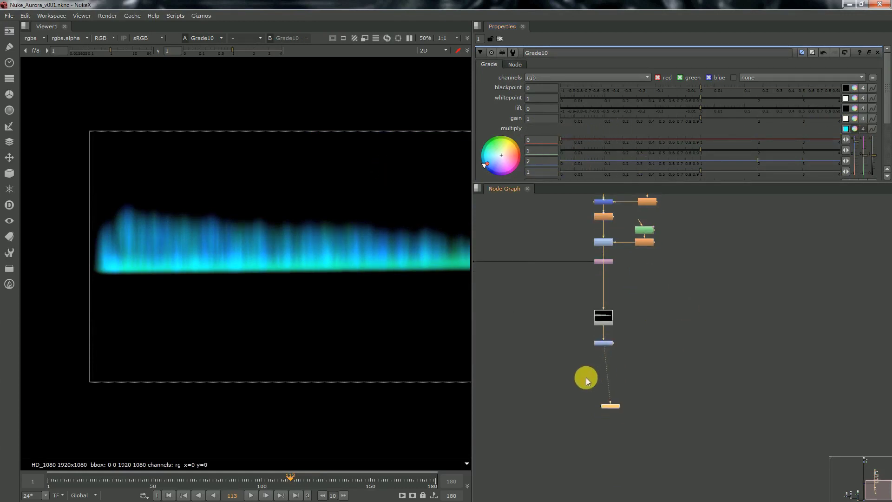
scroll(586, 377, up, 3)
click(615, 341)
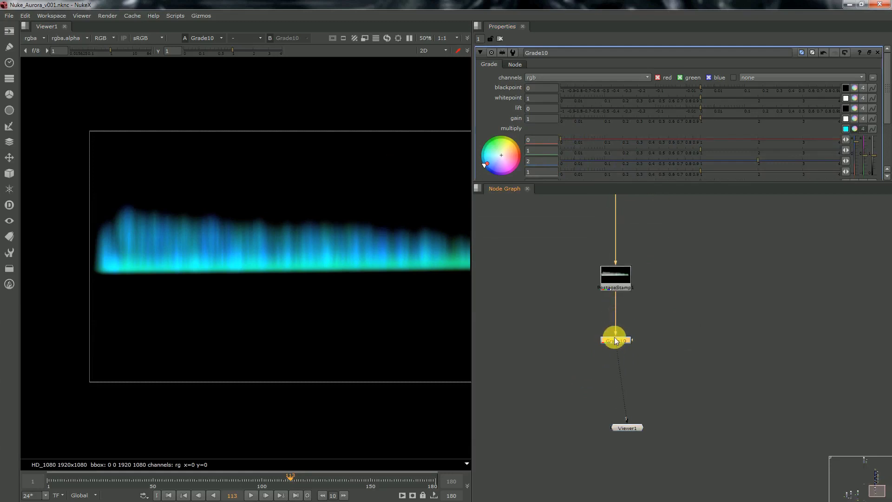
drag(615, 340, 619, 303)
key(t)
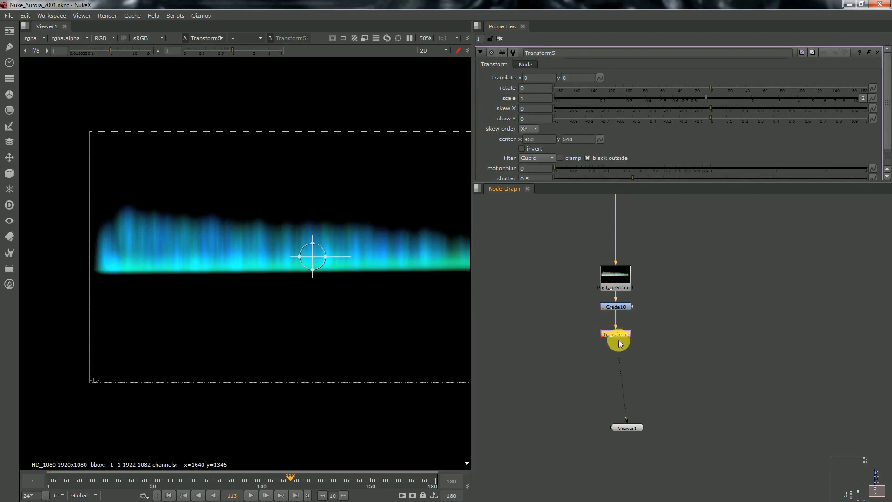
click(15, 251)
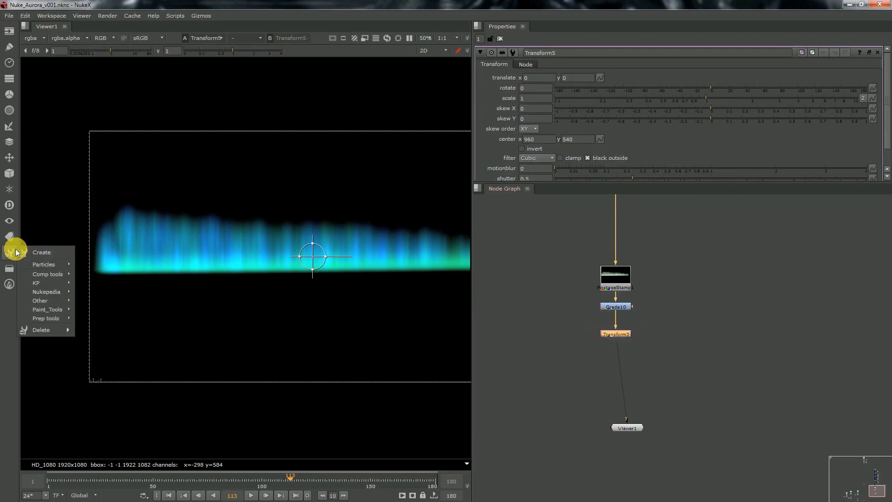
mouse_move(13, 234)
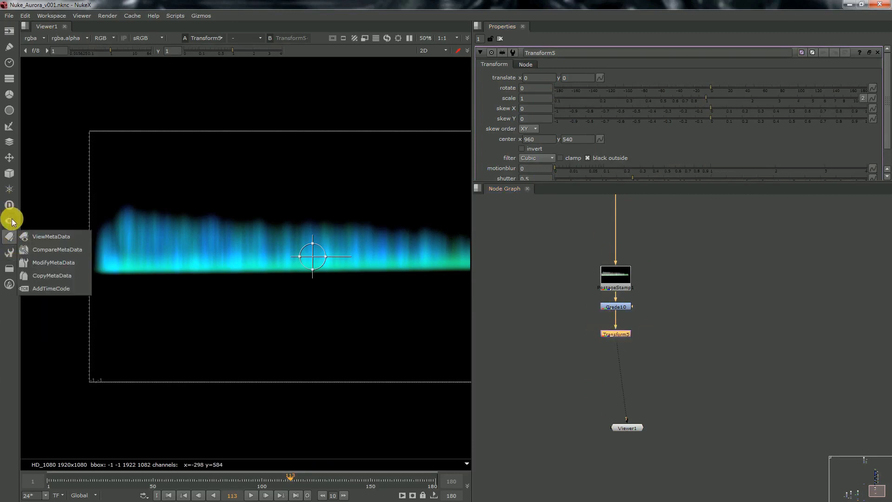
click(9, 268)
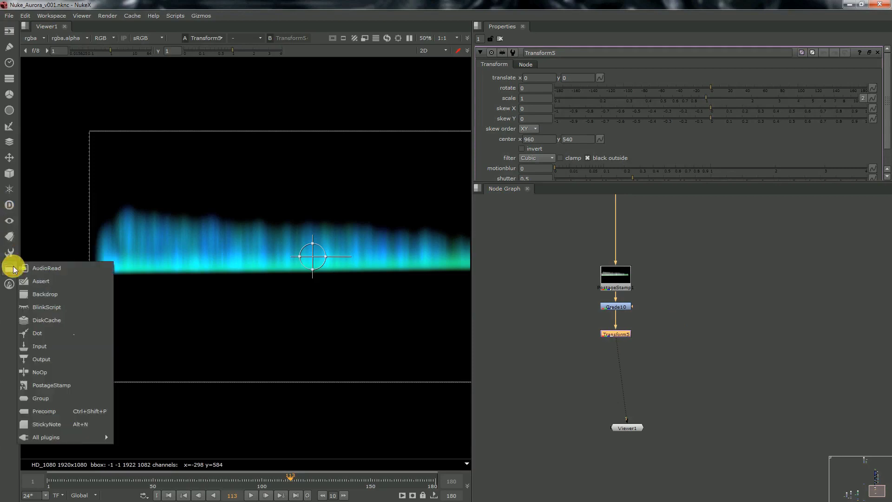
mouse_move(65, 437)
click(128, 441)
Step: Add a Twist node and connect it below the new Transform
click(665, 361)
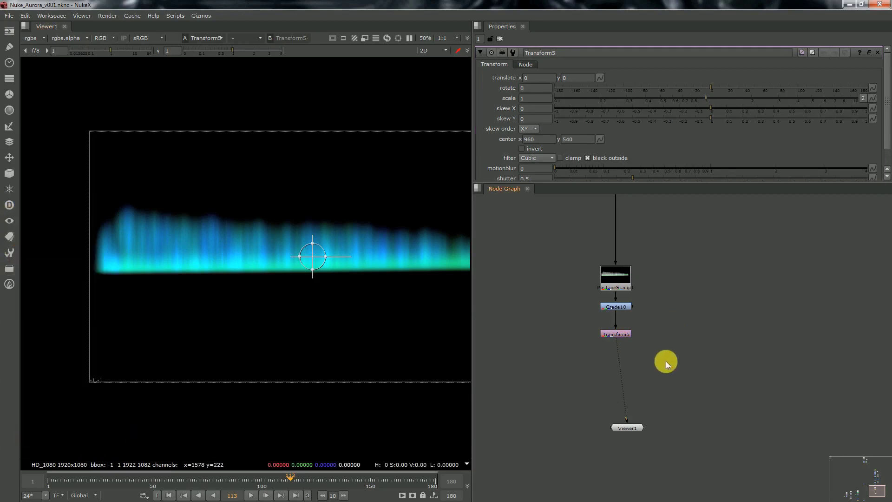
key(Tab)
text(tw)
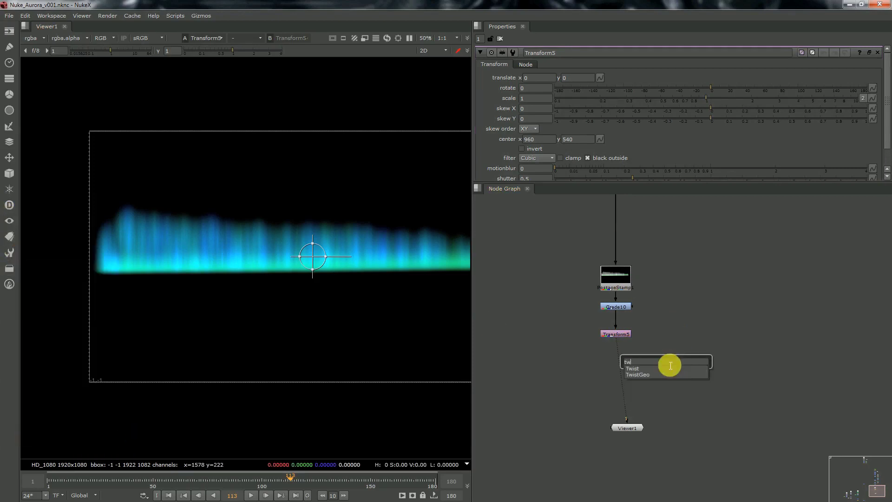
click(662, 369)
drag(651, 365, 621, 374)
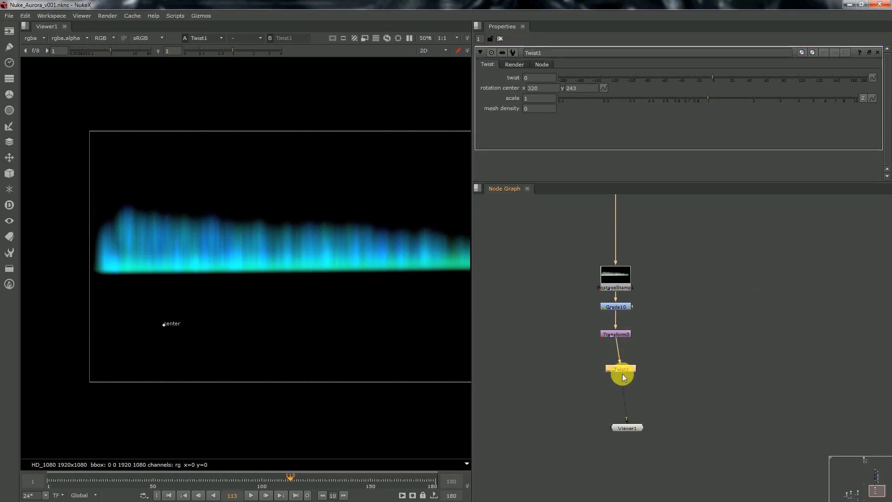
Step: Set the Twist node's twist amount to 180
click(537, 65)
click(488, 65)
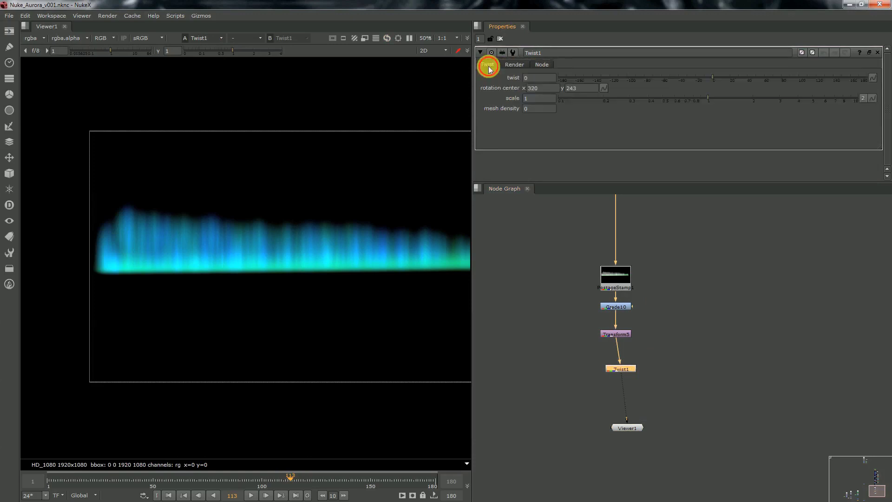
click(538, 80)
text(180)
key(Return)
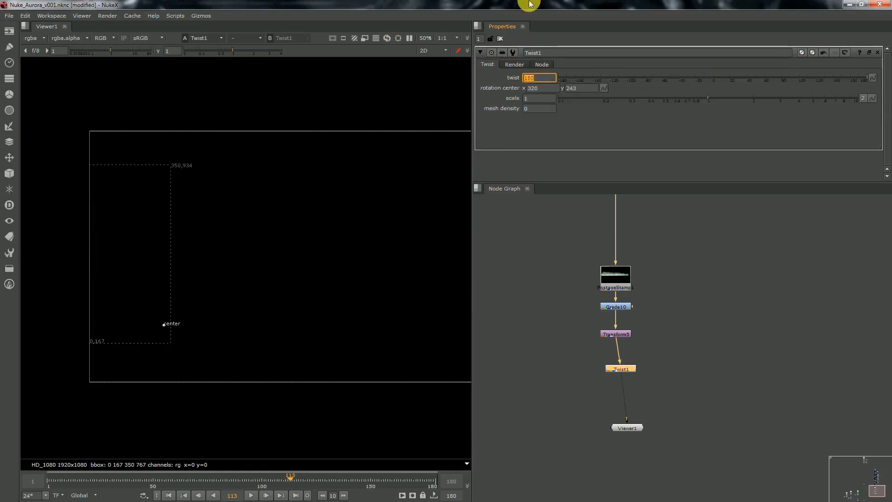
Step: Set the Twist's rotation center to x 800, y 750
double_click(546, 88)
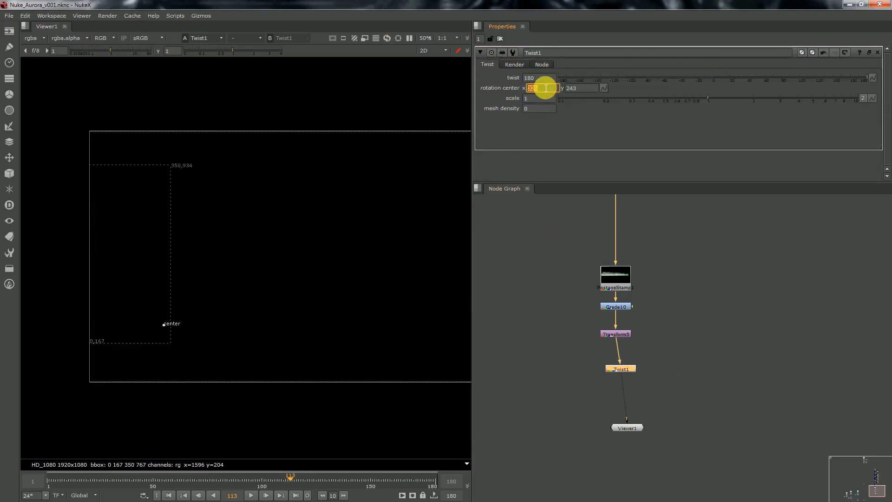
text(8500)
key(Tab)
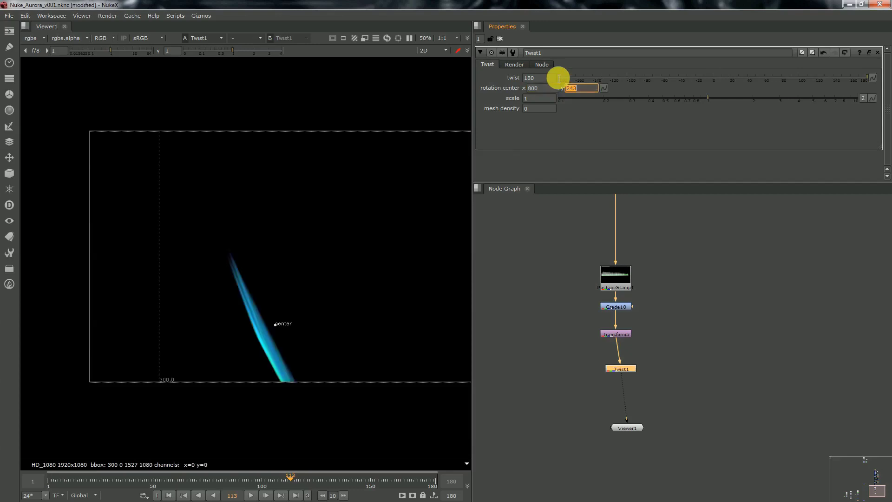
text(750)
key(Return)
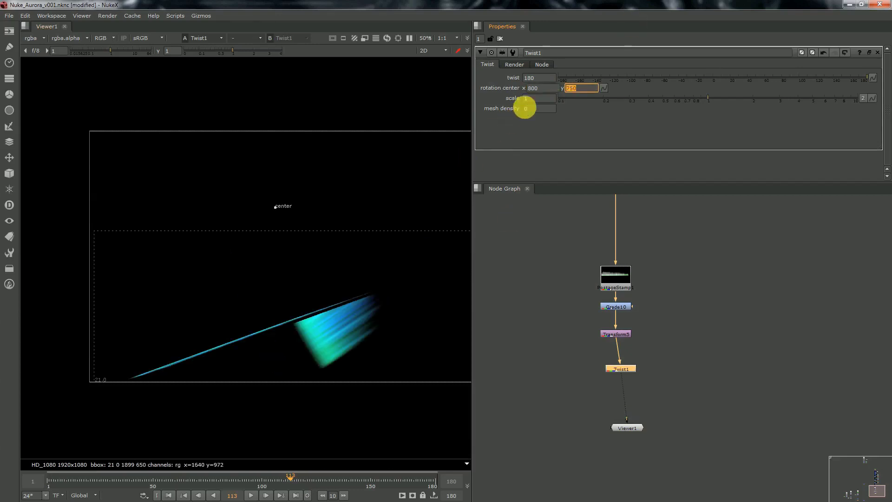
Step: Set the Twist's mesh density to 50 and its scale to 0.6
click(535, 109)
click(539, 98)
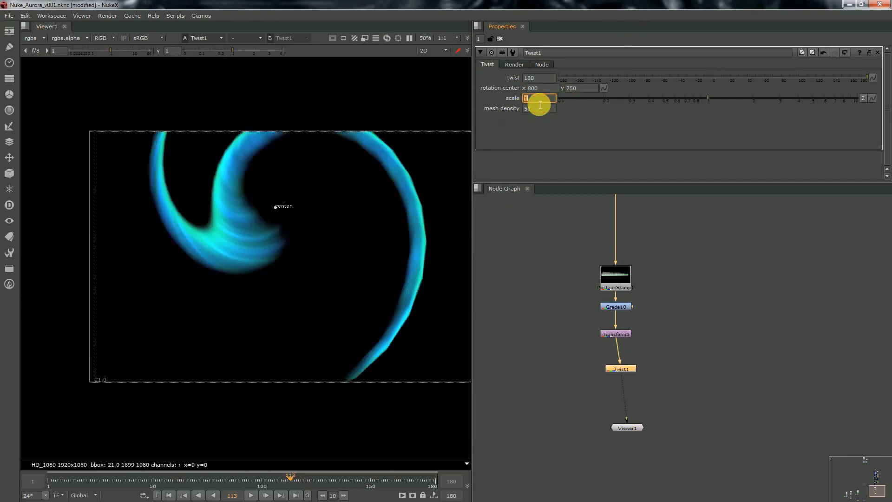
text(.6)
key(Return)
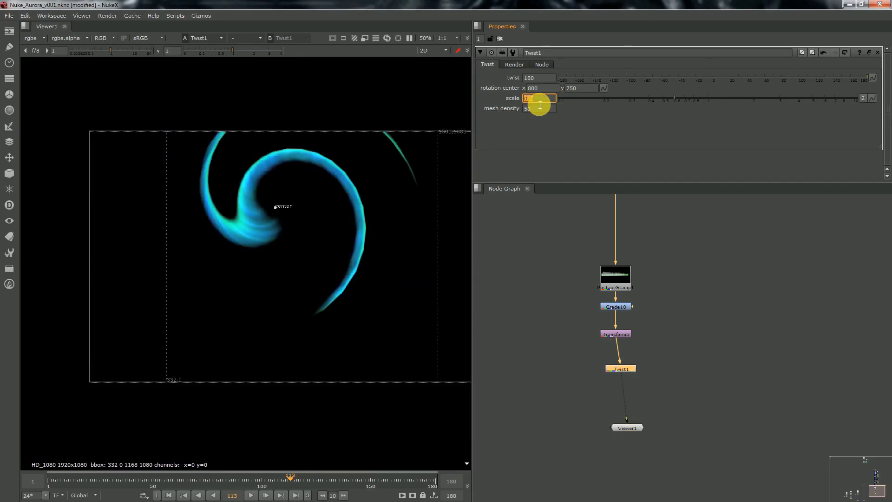
Step: Rotate the blue aurora by 30 in the Transform that feeds the Twist
double_click(616, 334)
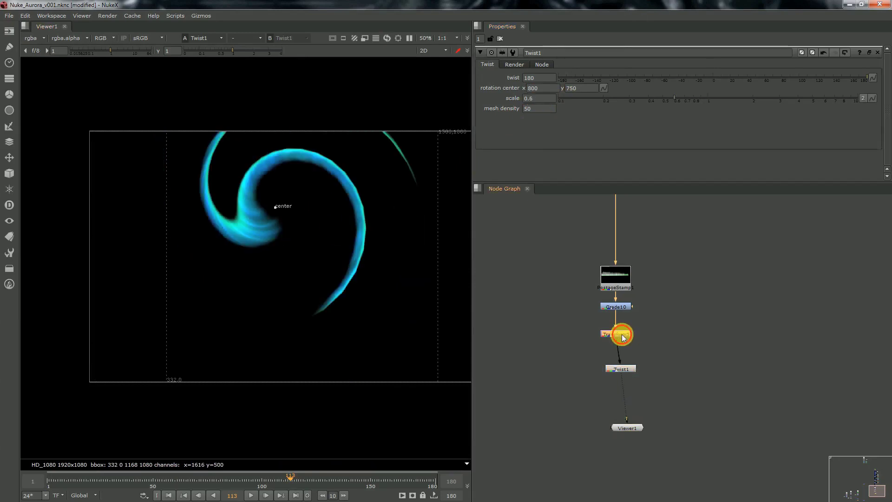
drag(313, 256, 319, 275)
key(ctrl+z)
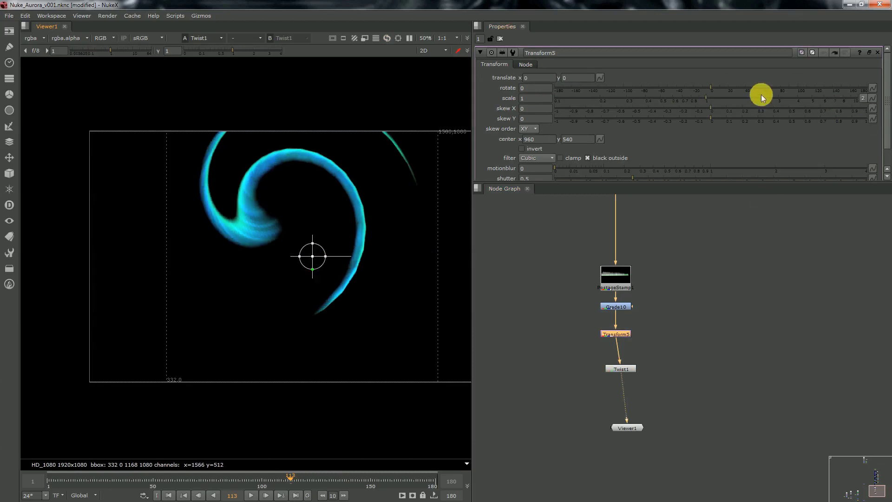
click(775, 97)
key(ctrl+z)
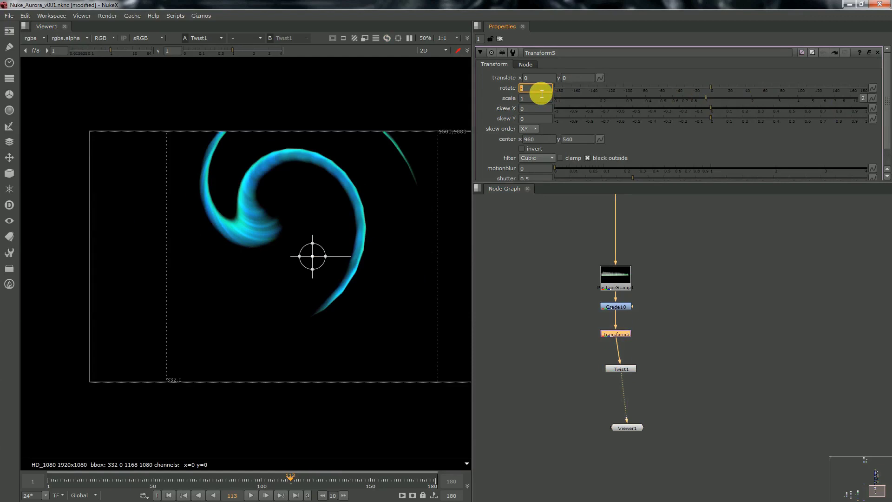
key(Return)
Step: Set the translate of the Transform feeding the Twist to x -420, y 16
click(554, 80)
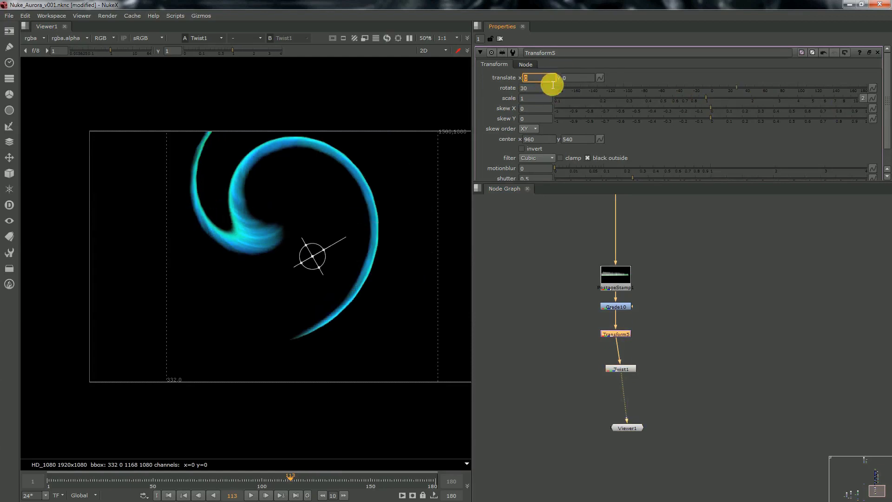
text(-420)
key(Return)
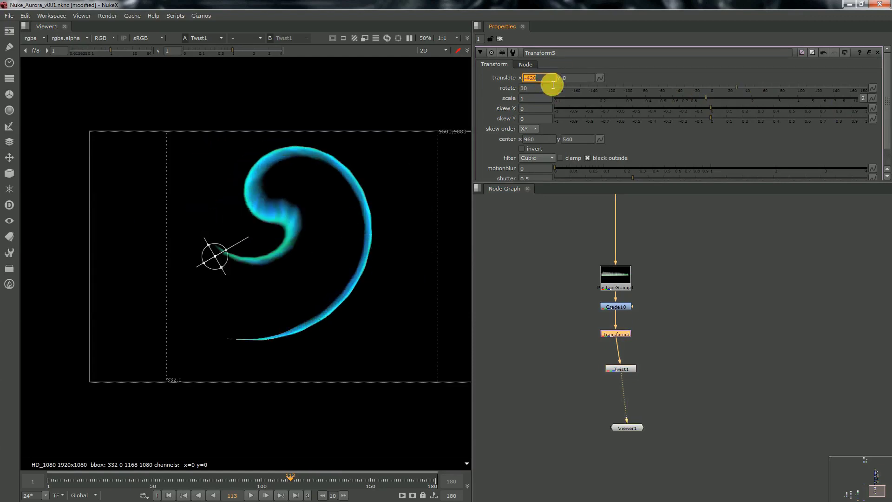
click(574, 80)
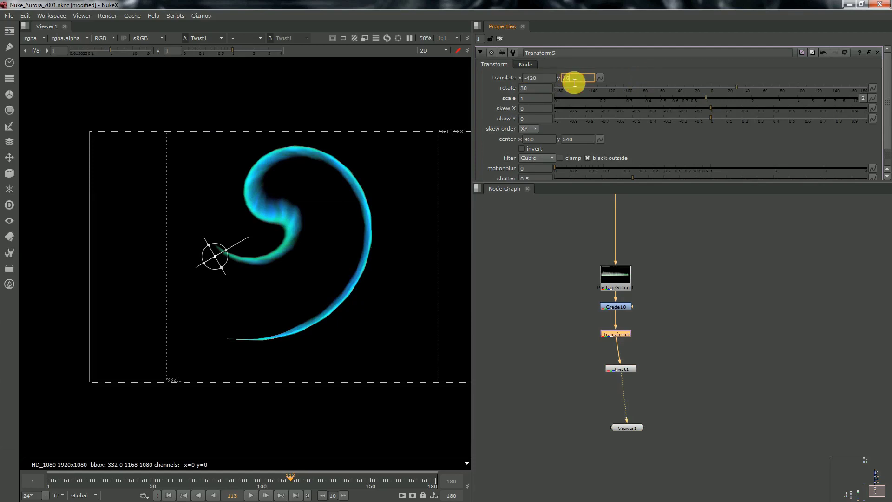
text(16)
key(Return)
Step: Align the Twist under the Transform and add a Card3D node below it
click(622, 368)
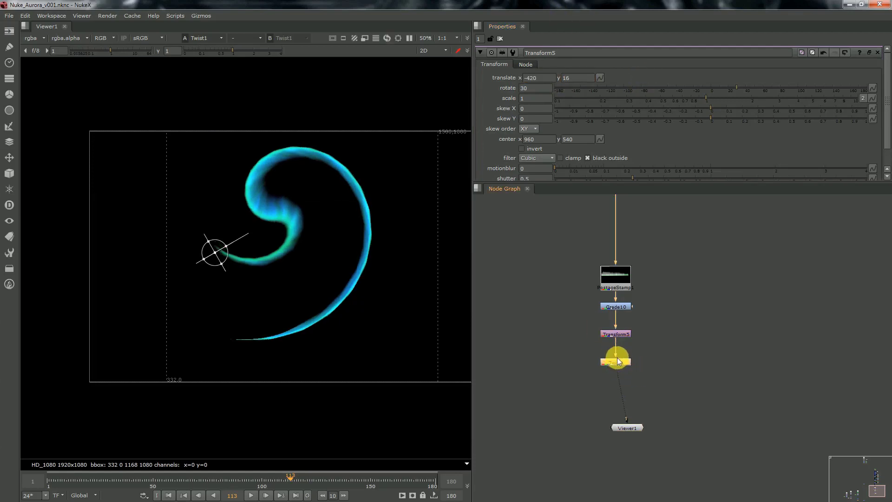
key(Tab)
text(card)
key(Return)
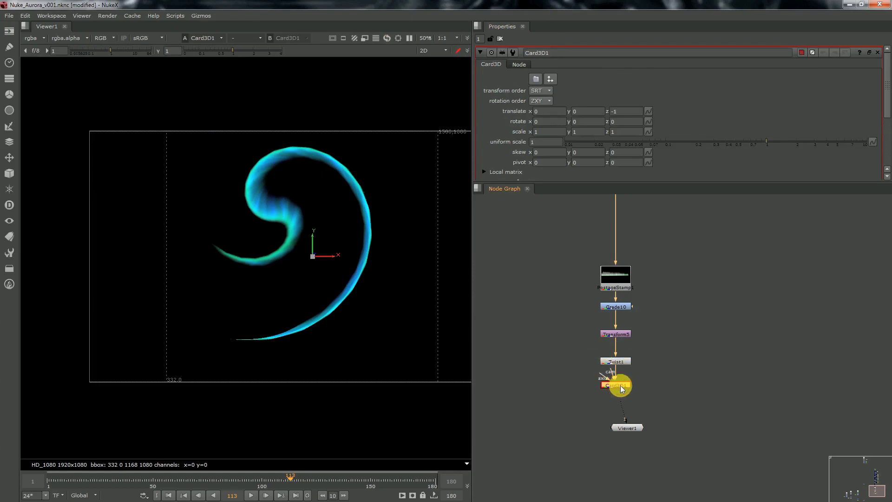
Step: Add a Blur below the Card3D with separate width and height sizes of 20 and 200
key(b)
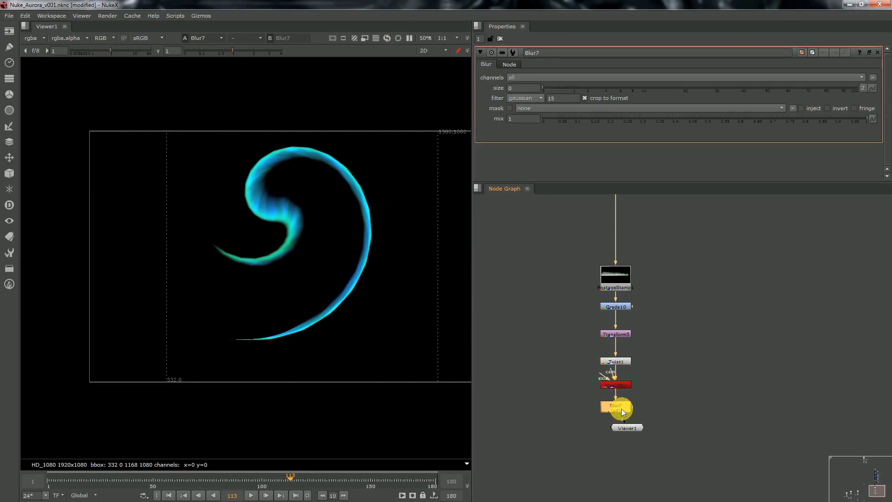
click(863, 88)
click(530, 92)
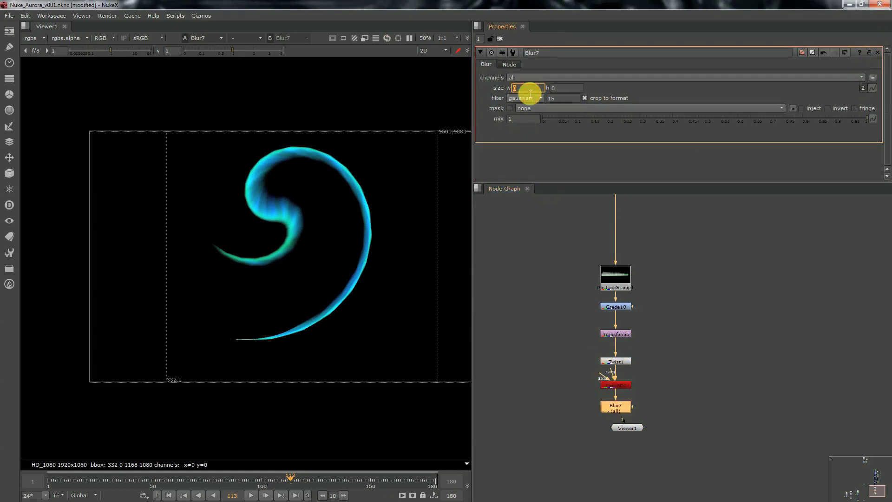
text(20)
key(Tab)
text(200)
key(Return)
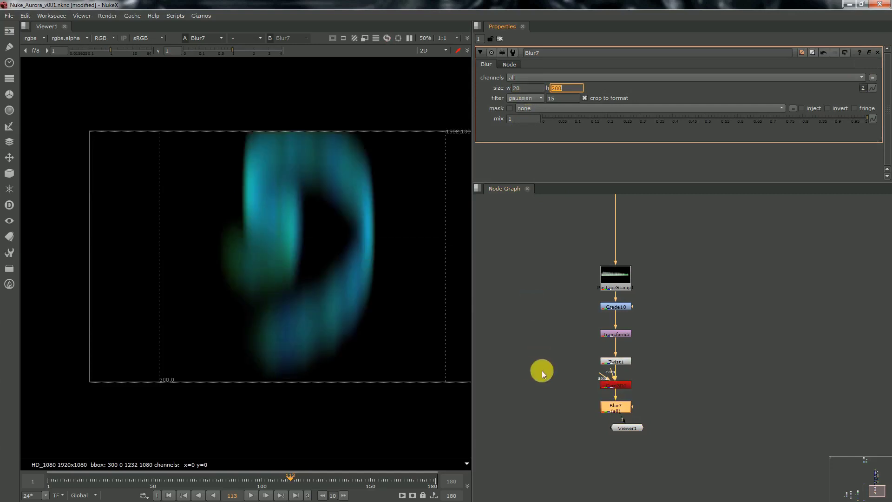
Step: Space the Viewer and Blur further below the Card3D, disable the Blur, and save the script
drag(629, 425, 627, 451)
click(621, 404)
key(d)
drag(622, 409, 623, 421)
key(ctrl+s)
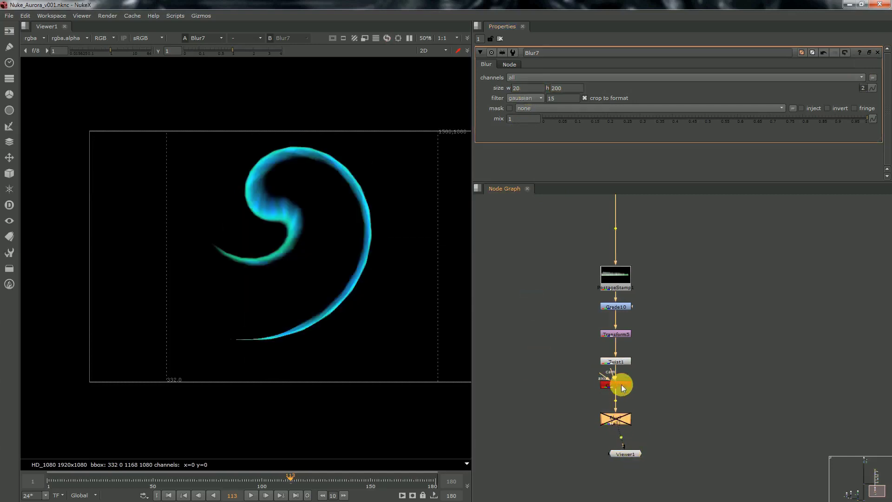
Step: Set the Card3D's x rotation to 65 and its uniform scale to 1.6
click(623, 386)
double_click(541, 122)
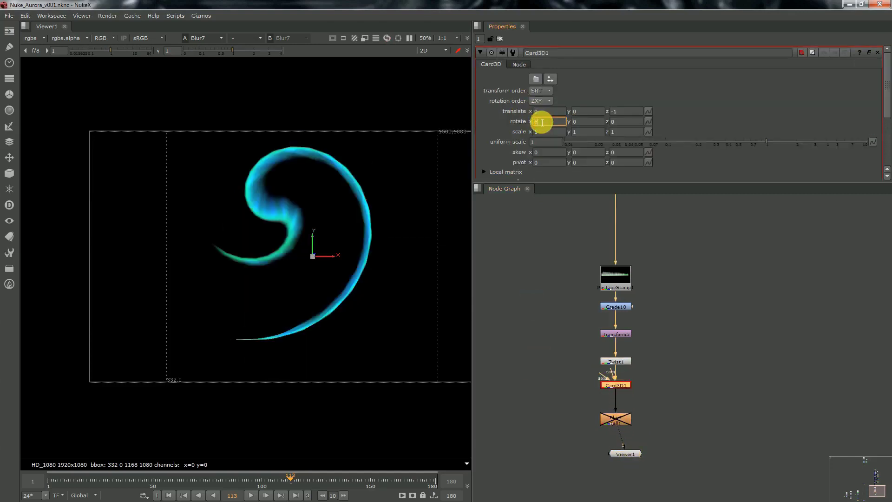
text(65)
key(Return)
double_click(548, 142)
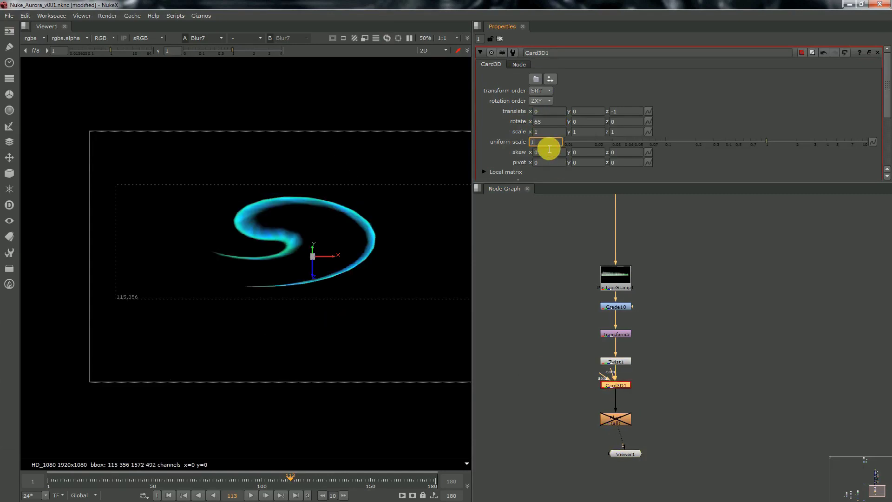
text(1.6)
key(Return)
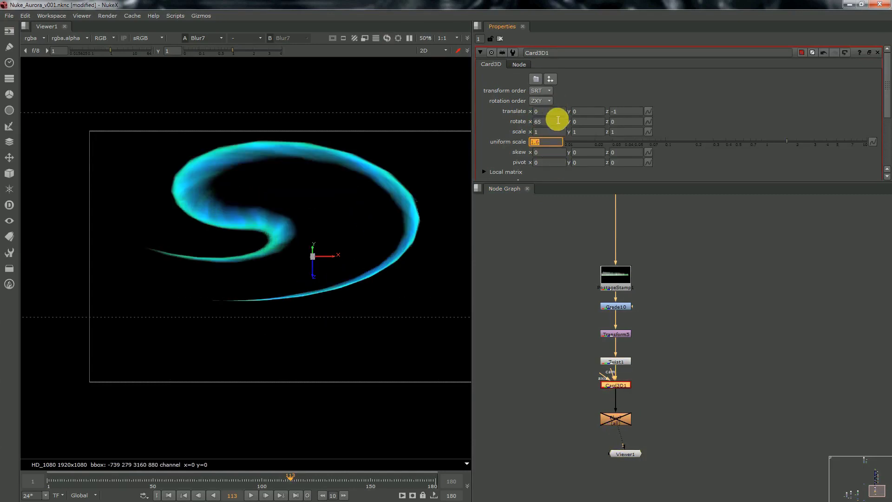
Step: Merge the swirl branch over the main background pipe and re-enable the Blur
scroll(614, 386, down, 3)
click(621, 406)
key(m)
scroll(651, 417, down, 2)
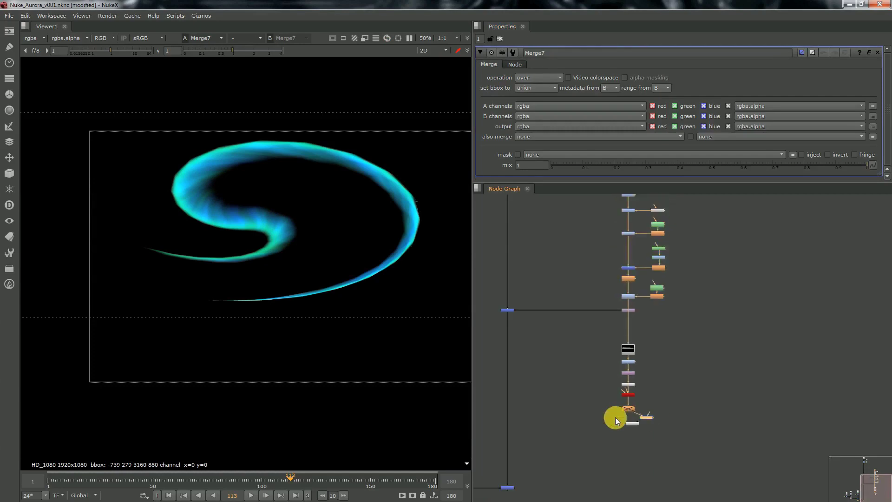
drag(512, 406, 509, 404)
scroll(633, 409, up, 2)
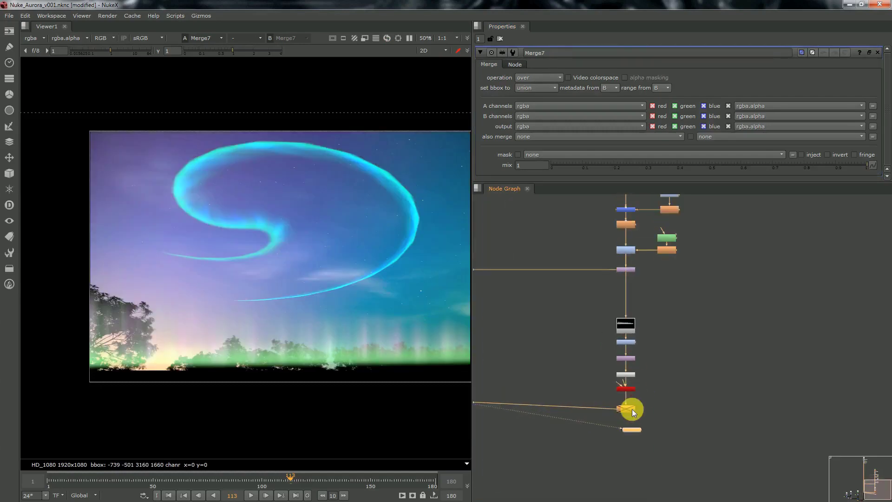
click(630, 409)
key(d)
Step: View the composite through the last Merge, which adds the silhouettes
middle_drag(570, 392, 689, 336)
scroll(603, 441, down, 2)
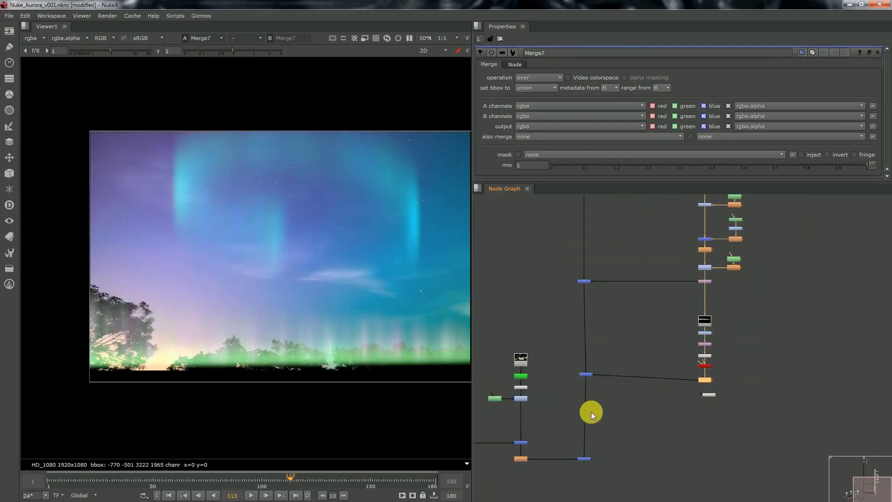
middle_drag(591, 412, 589, 386)
drag(604, 352, 579, 433)
click(583, 347)
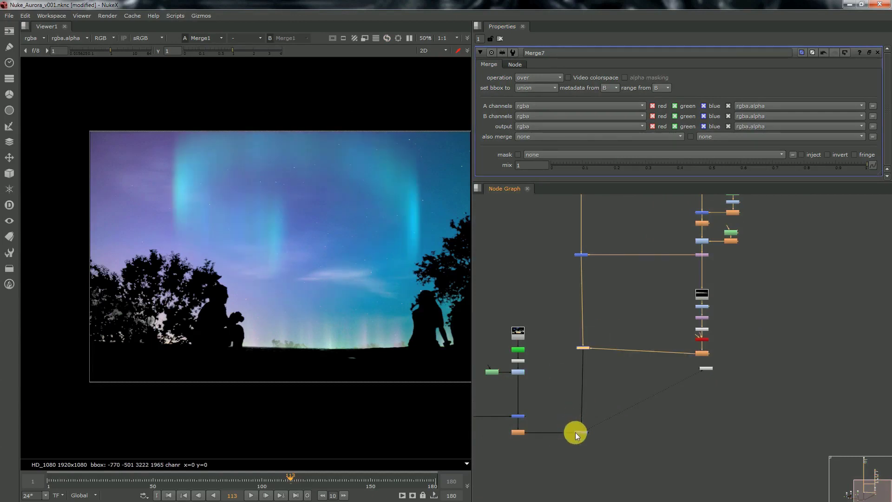
Step: Move the silhouette branches and their final Merge well down the main pipe, and lower the Viewer to make room
scroll(582, 353, up, 2)
scroll(613, 362, down, 5)
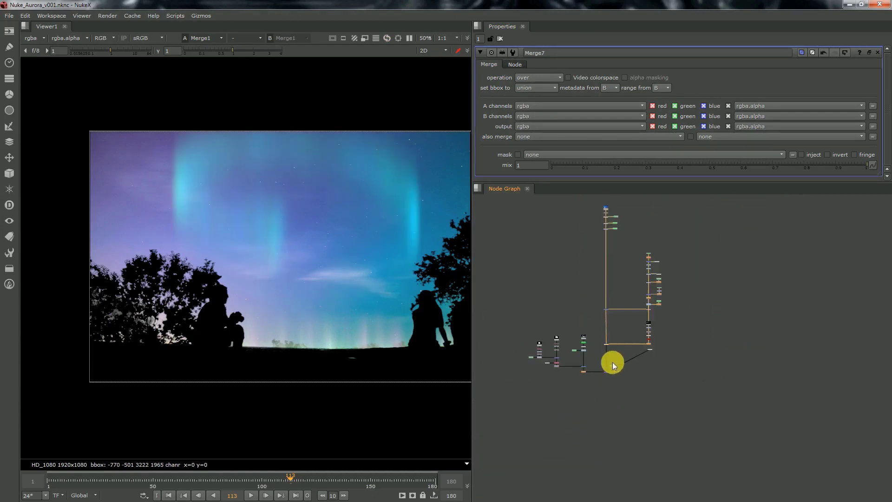
drag(509, 398, 595, 332)
scroll(605, 375, up, 3)
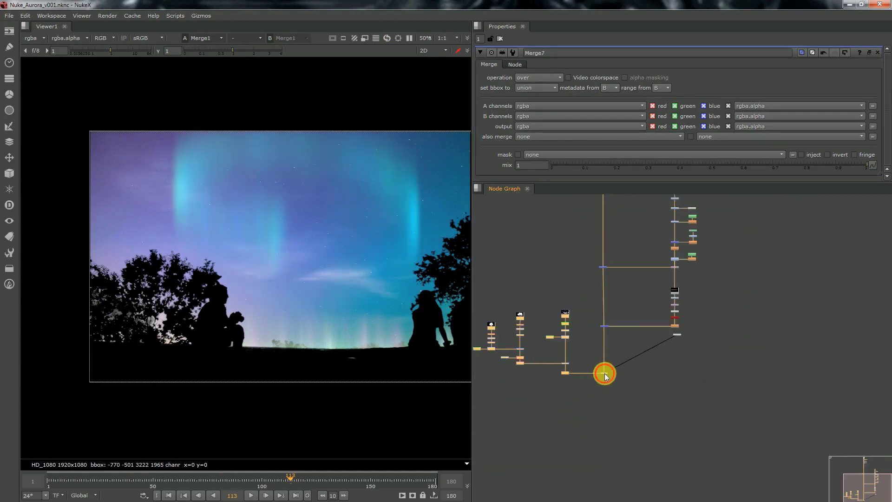
scroll(608, 365, down, 7)
drag(604, 374, 607, 415)
scroll(617, 363, up, 7)
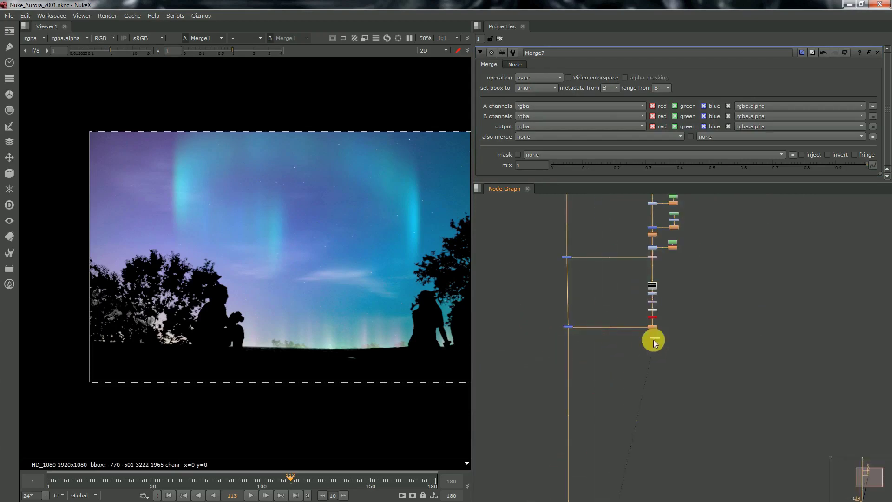
scroll(654, 341, up, 2)
drag(653, 339, 655, 426)
Step: Duplicate the PostageStamp below the first swirl's Blur, connected back to the original aurora stamp
click(649, 261)
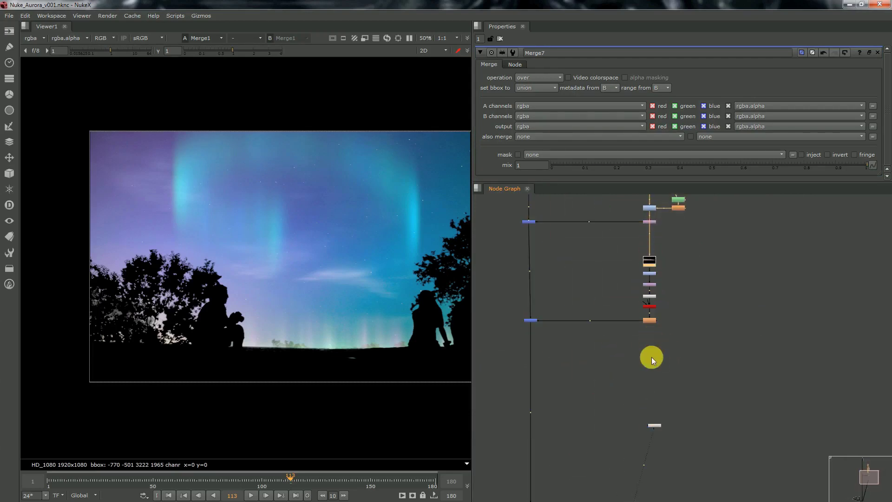
click(652, 358)
key(ctrl+v)
drag(650, 349, 649, 260)
key(1)
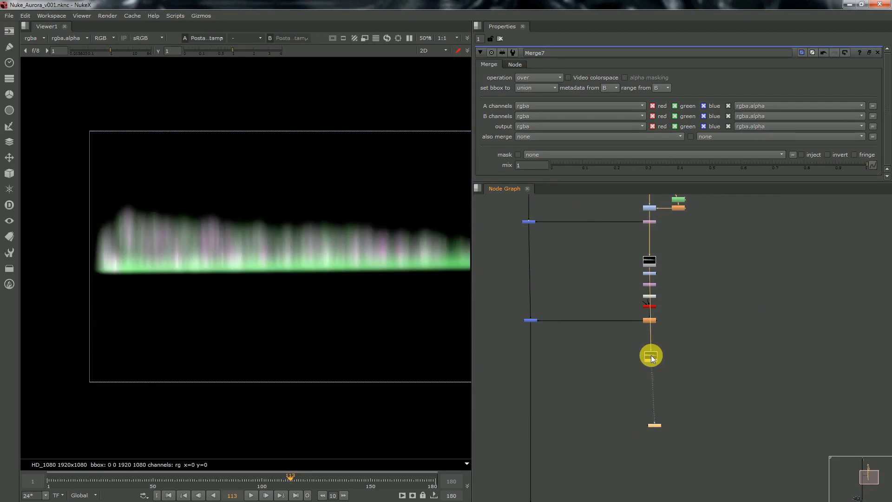
click(657, 360)
click(657, 359)
Step: Duplicate the first swirl's Grade-to-Blur chain and Merge, inserting the Merge in the main pipe and feeding the chain from the new PostageStamp
drag(513, 340, 663, 267)
key(ctrl+c)
key(ctrl+v)
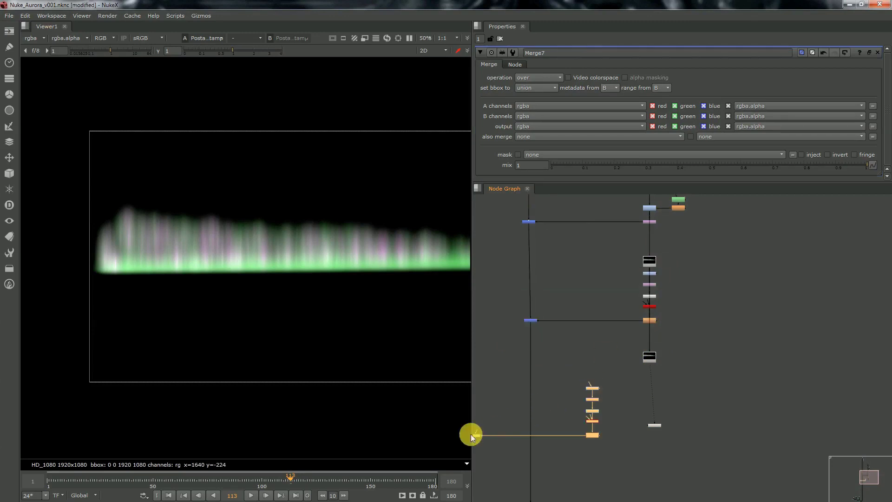
drag(470, 434, 531, 430)
scroll(589, 429, up, 2)
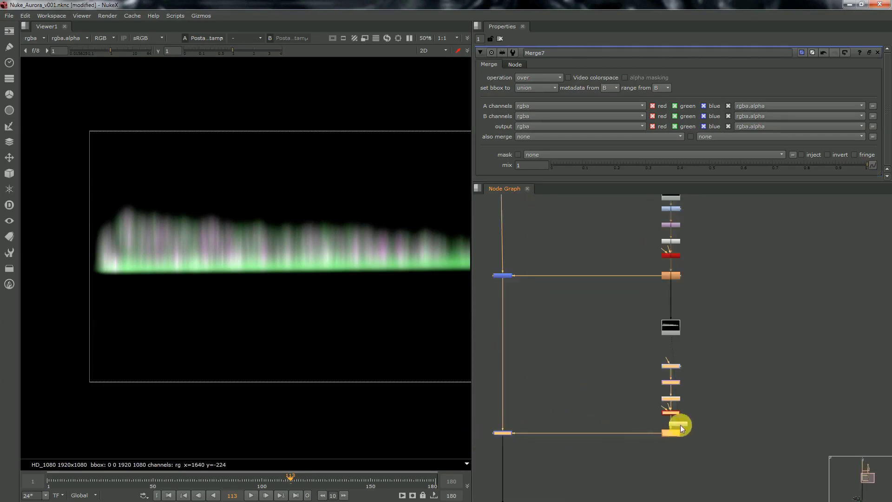
drag(680, 424, 678, 469)
click(667, 362)
scroll(673, 372, up, 3)
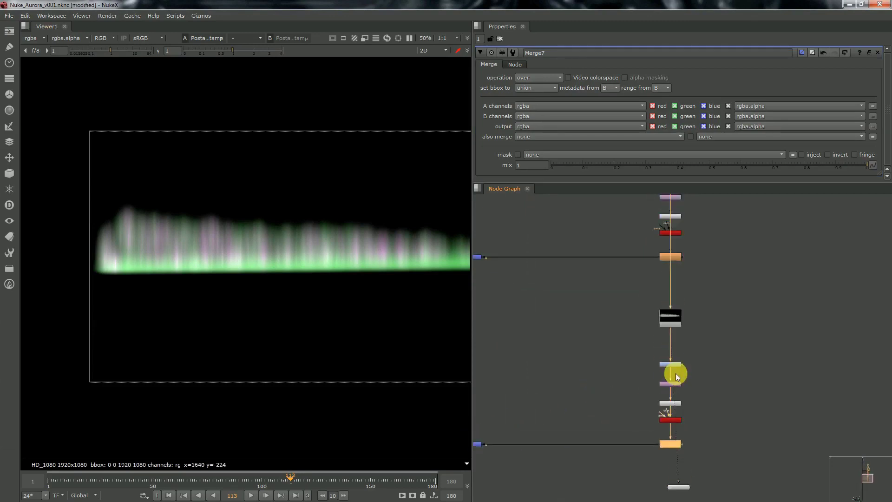
Step: View the second swirl through its Blur
click(672, 391)
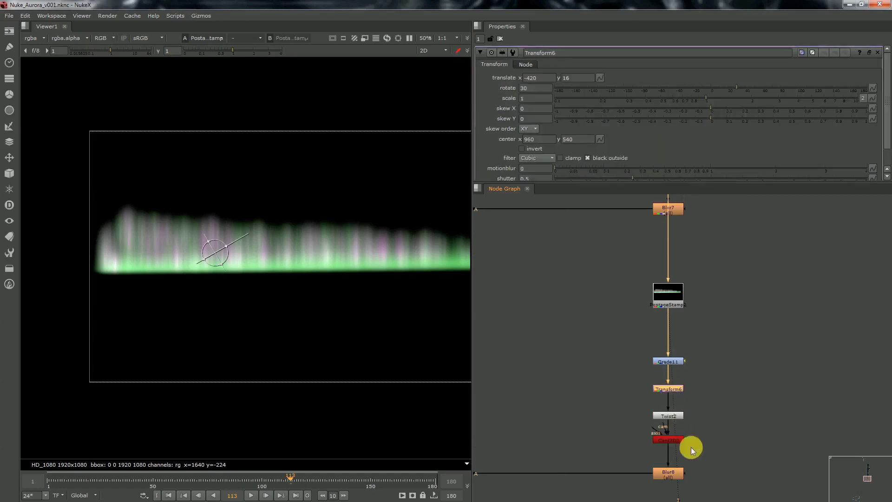
middle_drag(691, 448, 663, 378)
scroll(663, 378, up, 1)
click(653, 394)
key(1)
Step: Set the rotation center of the second swirl's Twist to x 1000, y 640
shift+click(652, 356)
shift+click(658, 328)
double_click(660, 329)
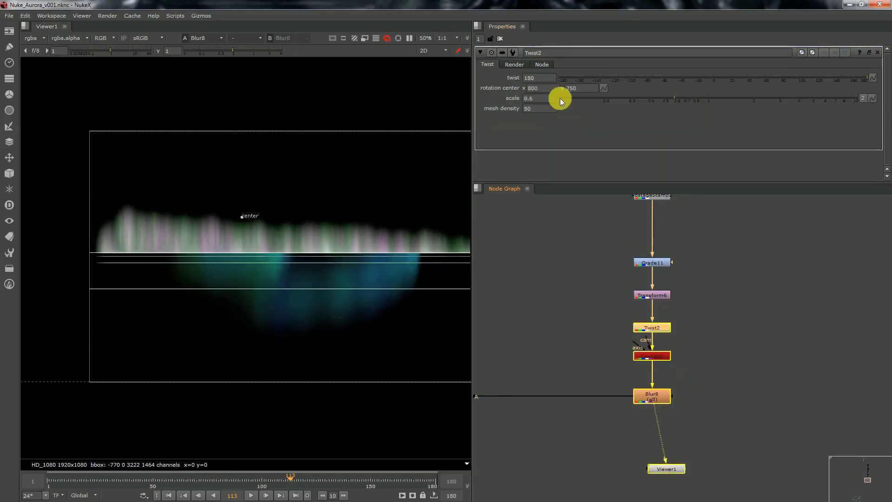
click(547, 95)
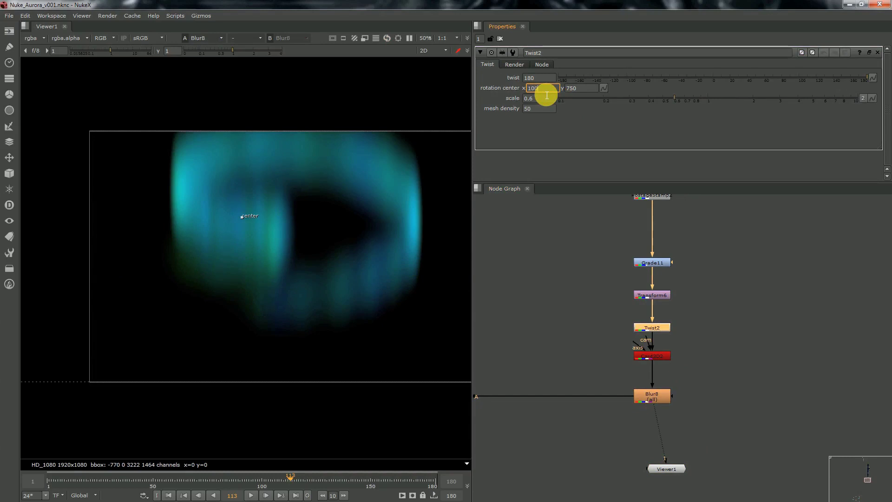
text(1000)
key(Tab)
text(640)
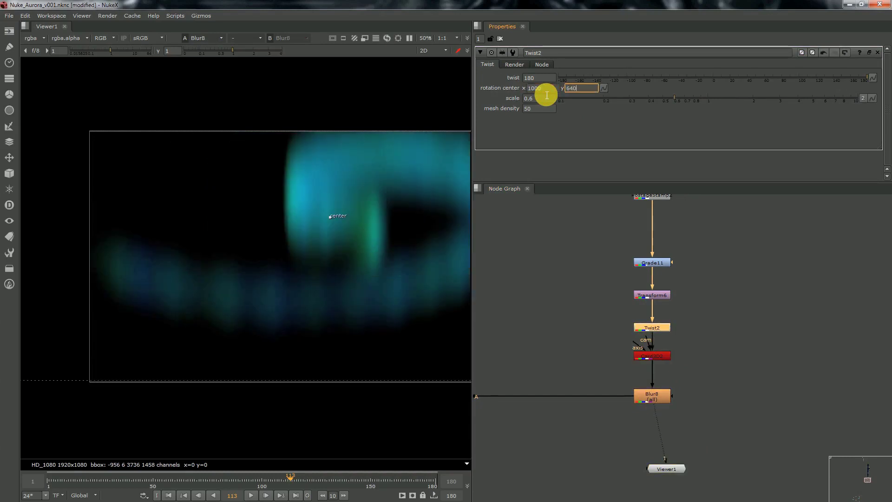
key(Tab)
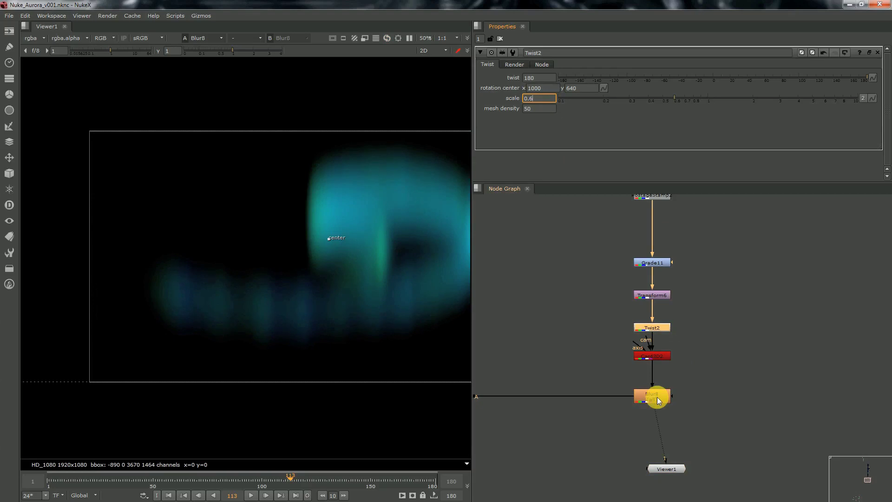
Step: Set the rotation of the Transform feeding the second swirl's Twist to 180
double_click(653, 294)
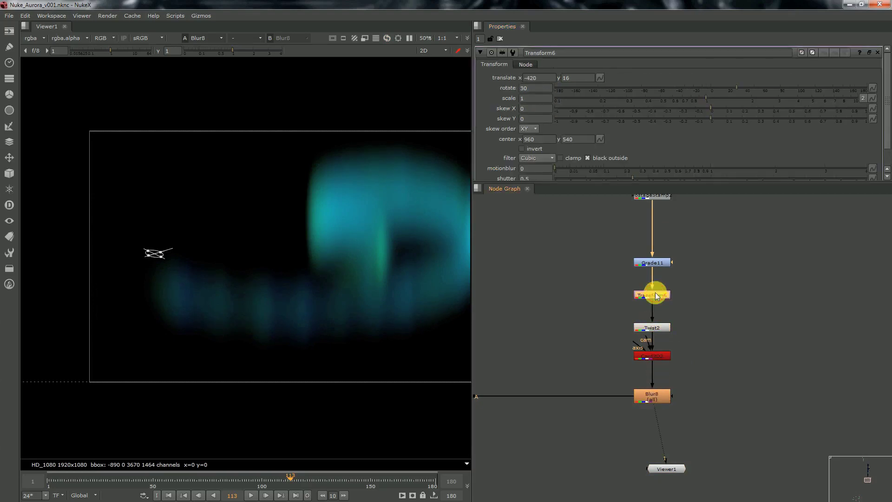
double_click(534, 91)
text(1)
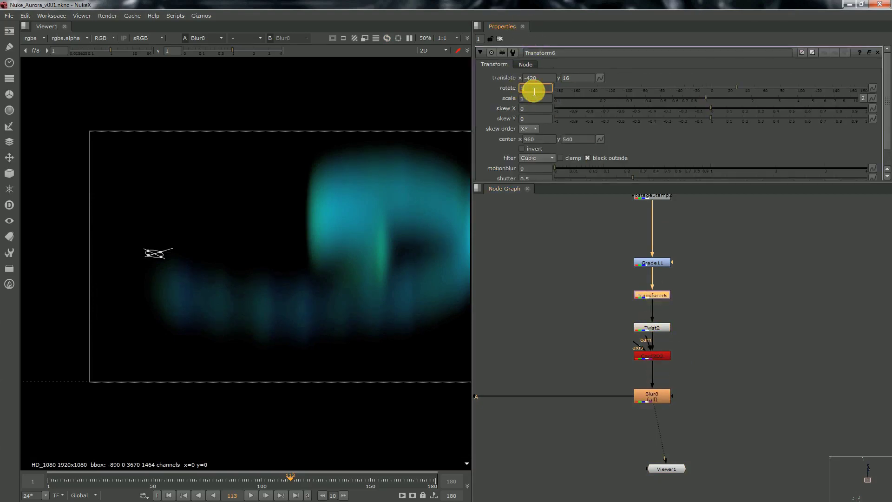
text(00)
key(Return)
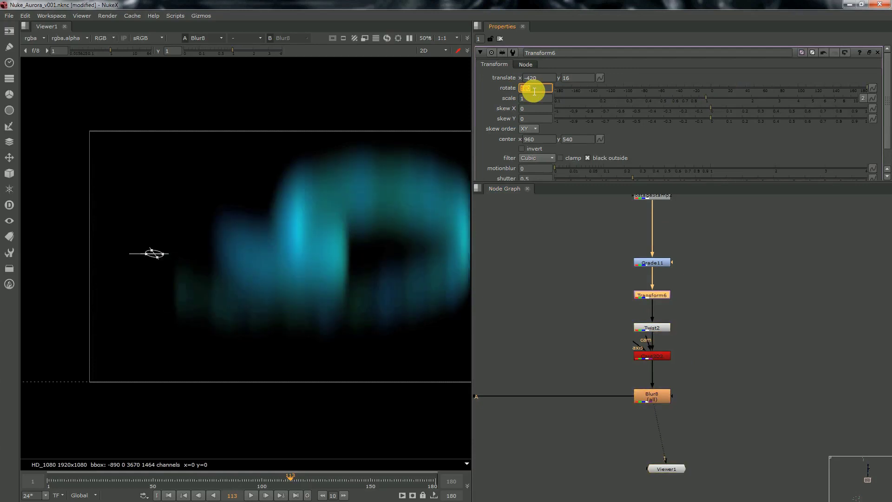
Step: Save the script and view the composite through the second swirl's Merge
double_click(653, 262)
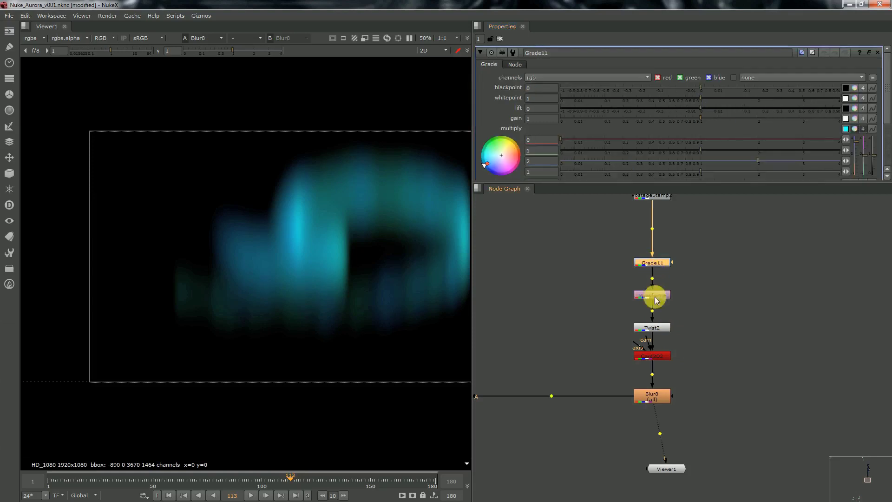
double_click(663, 329)
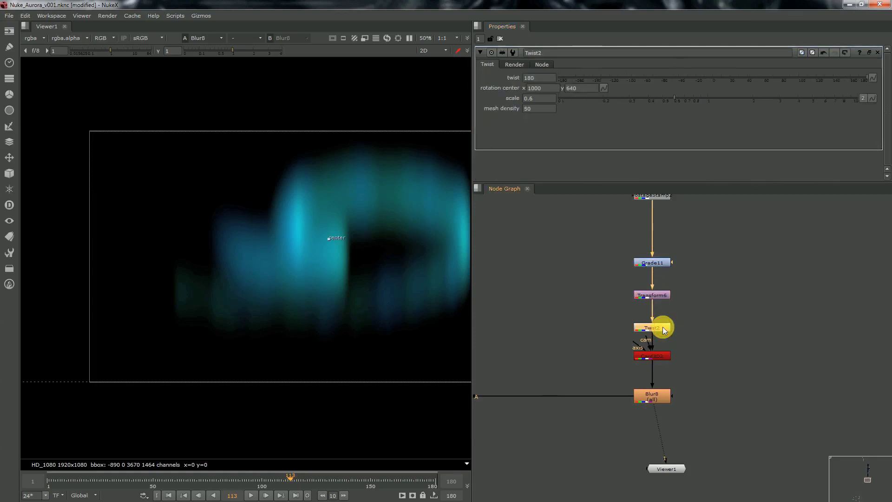
key(ctrl+s)
click(691, 327)
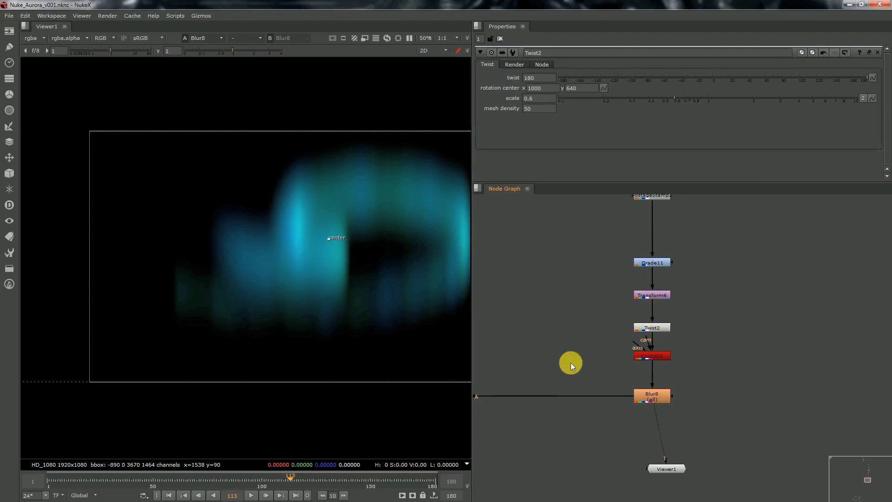
middle_drag(570, 362, 816, 365)
drag(660, 356, 395, 487)
key(1)
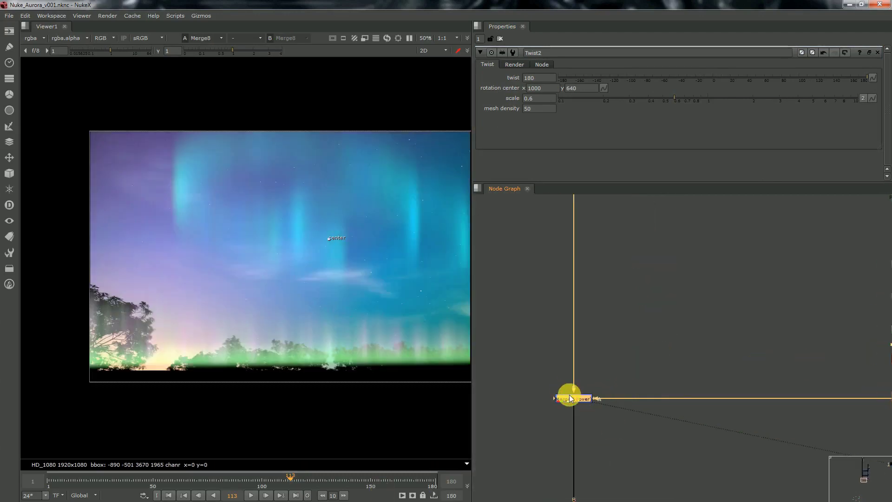
scroll(552, 330, down, 4)
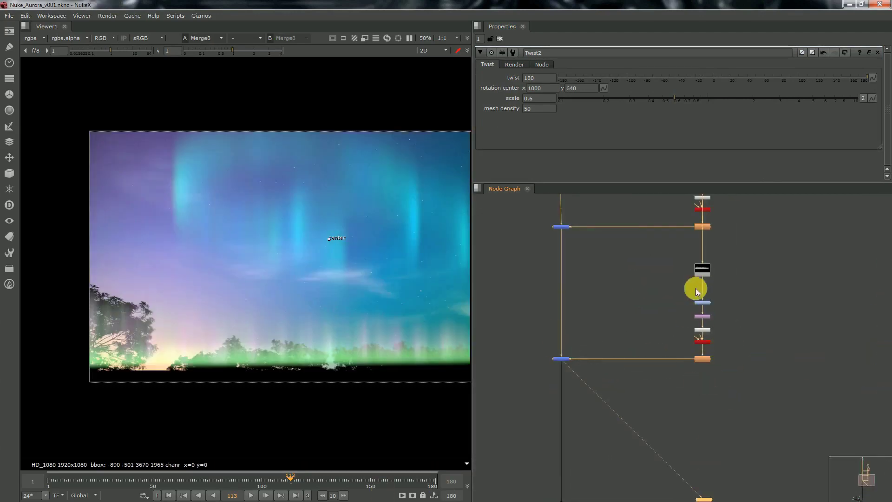
Step: Move the second PostageStamp closer to its Grade, then duplicate that swirl branch below with its Merge inserted in the main pipe
drag(696, 274, 695, 292)
middle_drag(607, 372, 604, 328)
scroll(599, 327, down, 2)
drag(549, 344, 694, 253)
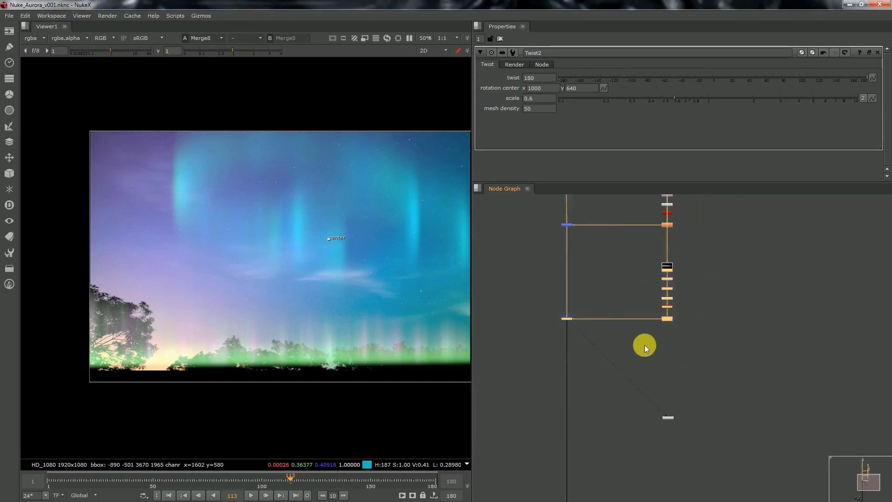
middle_drag(646, 345, 668, 355)
drag(650, 348, 715, 278)
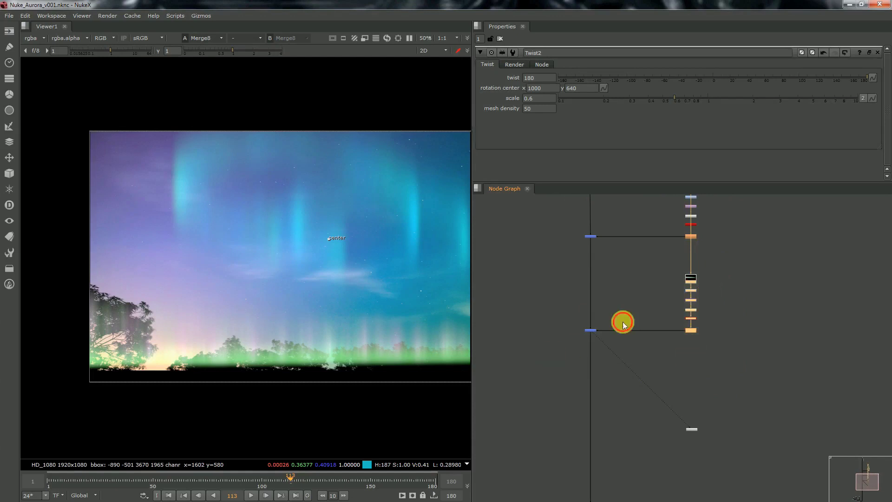
drag(551, 354, 749, 263)
key(ctrl+c)
click(670, 384)
key(ctrl+v)
drag(581, 427, 589, 420)
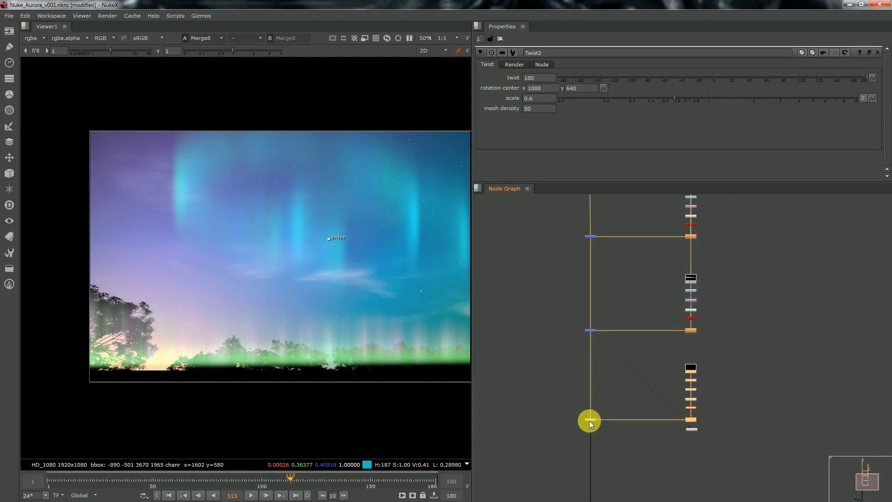
Step: Connect the third swirl branch's PostageStamp to the PostageStamp of the branch above and save the script
click(701, 359)
drag(688, 367, 690, 277)
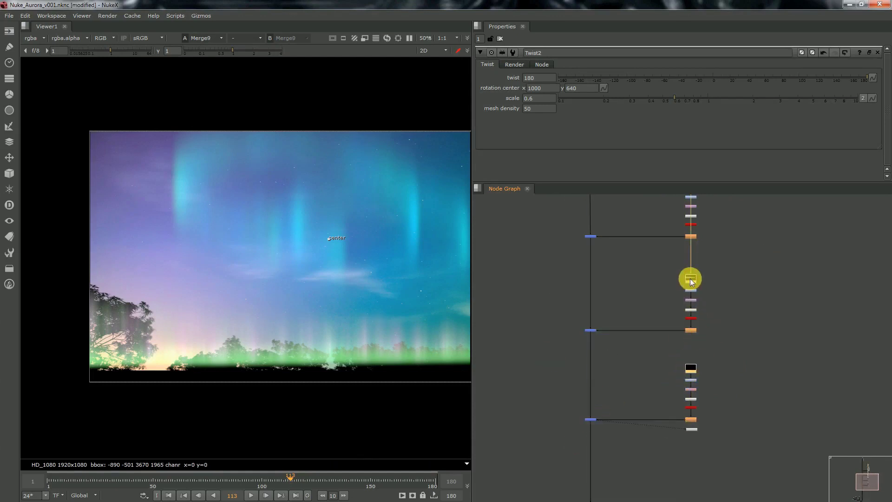
middle_drag(695, 442, 693, 369)
drag(691, 358, 669, 426)
scroll(704, 328, up, 5)
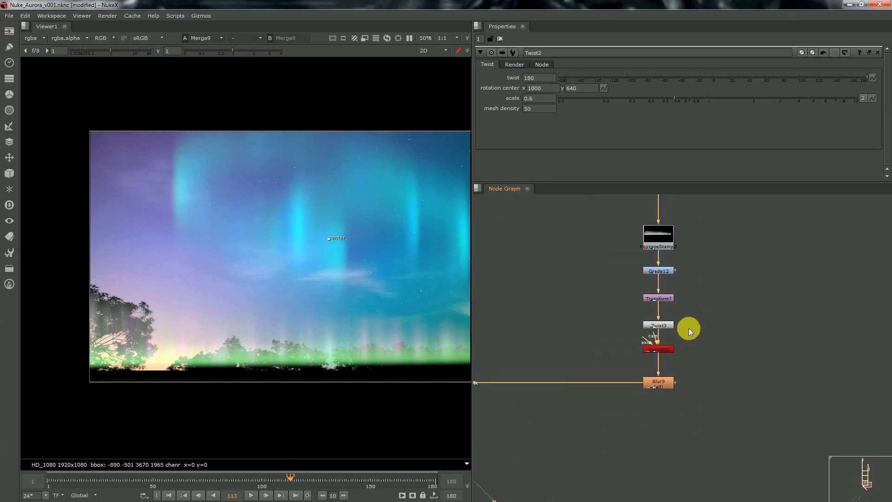
key(ctrl+s)
Step: View the third swirl's Blur output and set its Twist node's twist amount to -182
key(1)
double_click(665, 324)
double_click(546, 82)
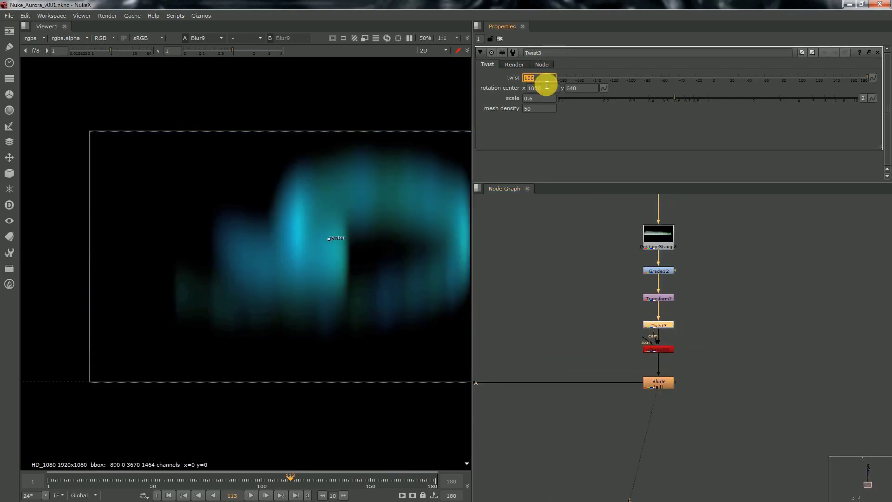
key(Up)
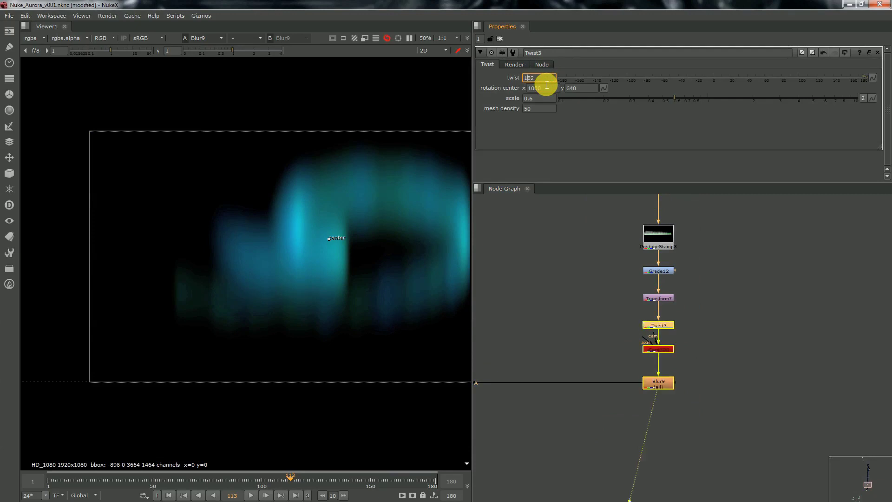
key(Left)
text(-)
key(Return)
Step: Set the rotation center of the third swirl's Twist to x 135, y 50
click(550, 86)
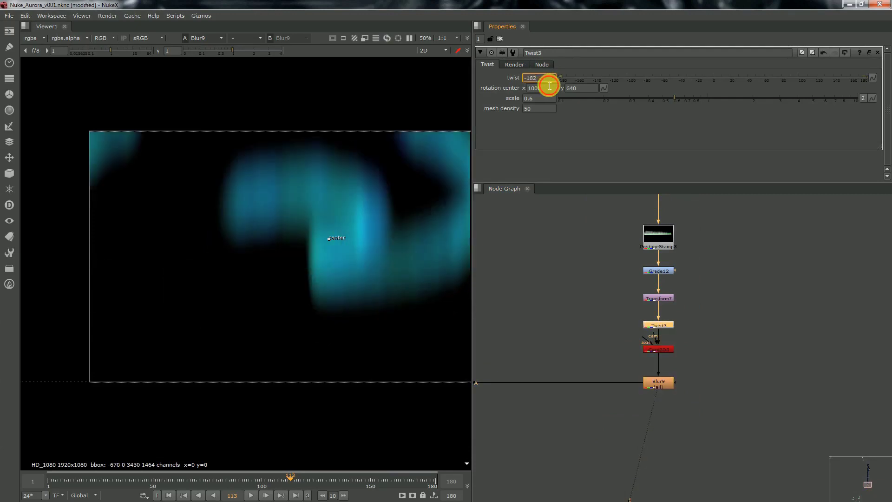
click(553, 91)
text(135)
key(Tab)
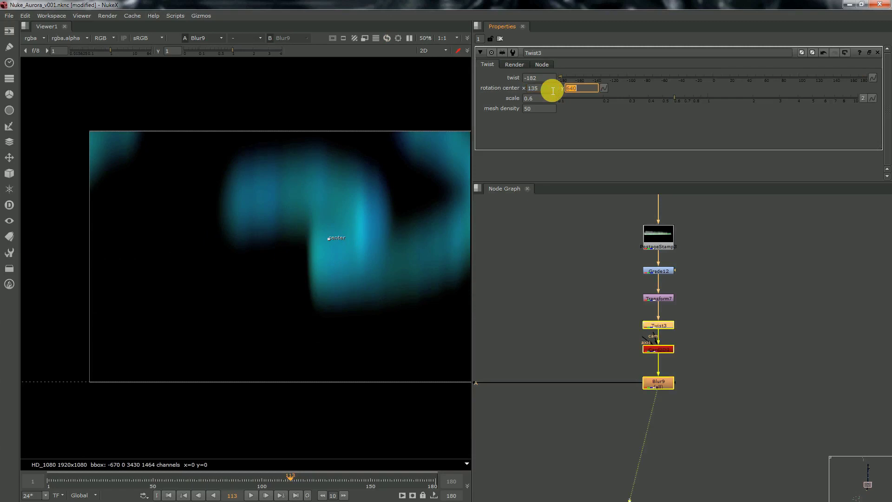
text(50)
key(Return)
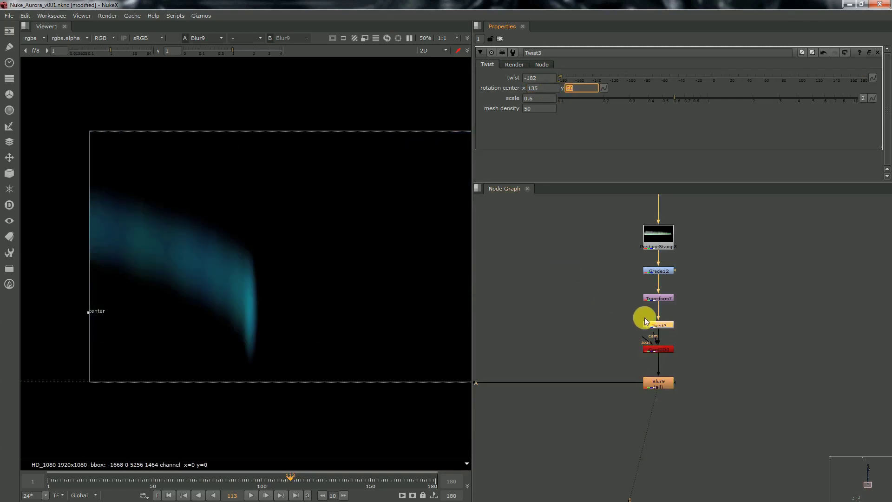
Step: Set the rotation of the Transform feeding the third swirl's Twist to 0
double_click(658, 298)
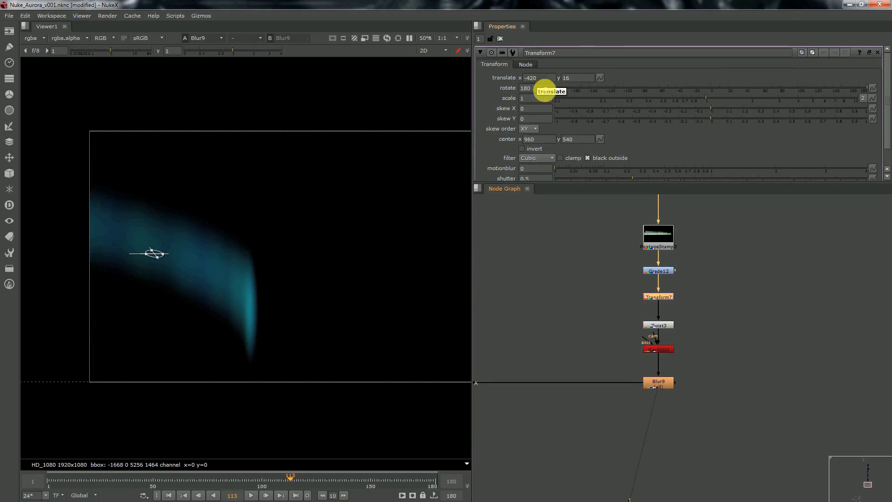
click(539, 91)
click(538, 98)
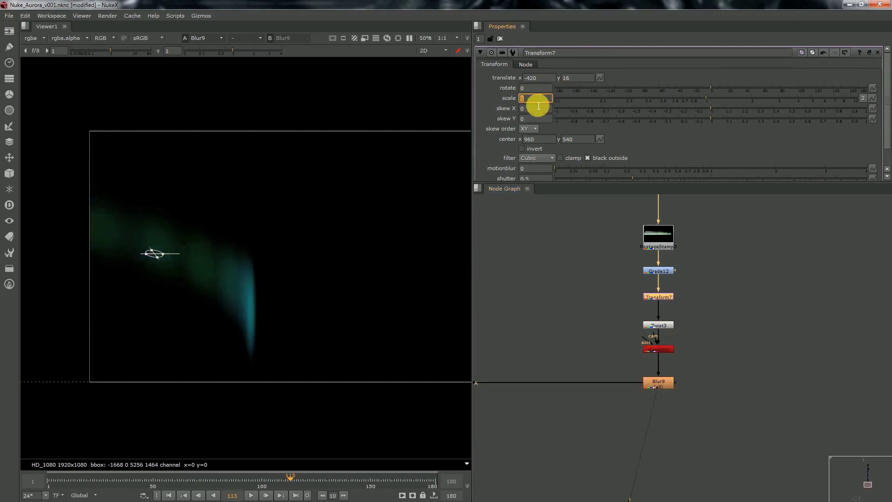
Step: Set the scale of Transform7 to 5
text(4)
key(Return)
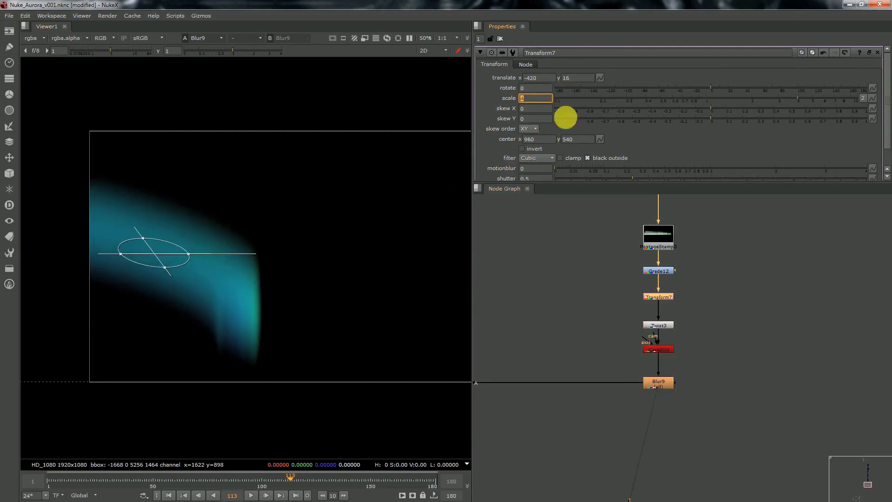
click(544, 105)
key(Return)
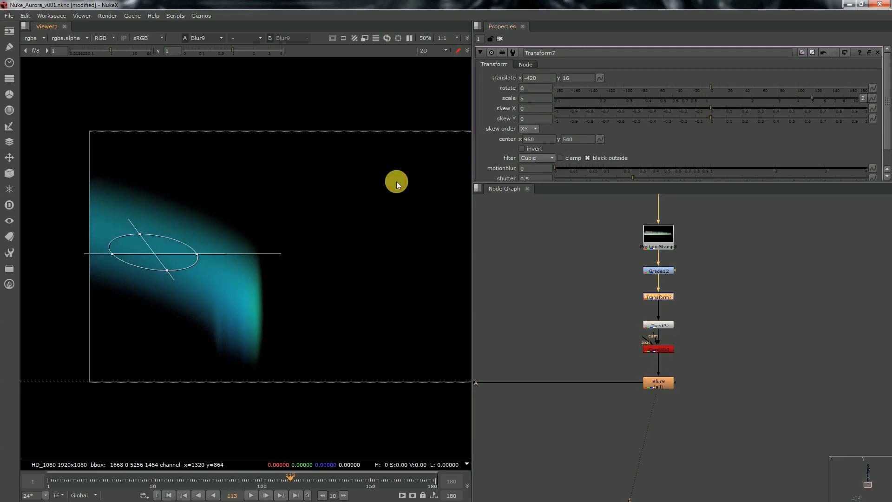
Step: Set the Card3D3 translation to x 0.6, y 0.2, z -0.9 and save the script
double_click(658, 349)
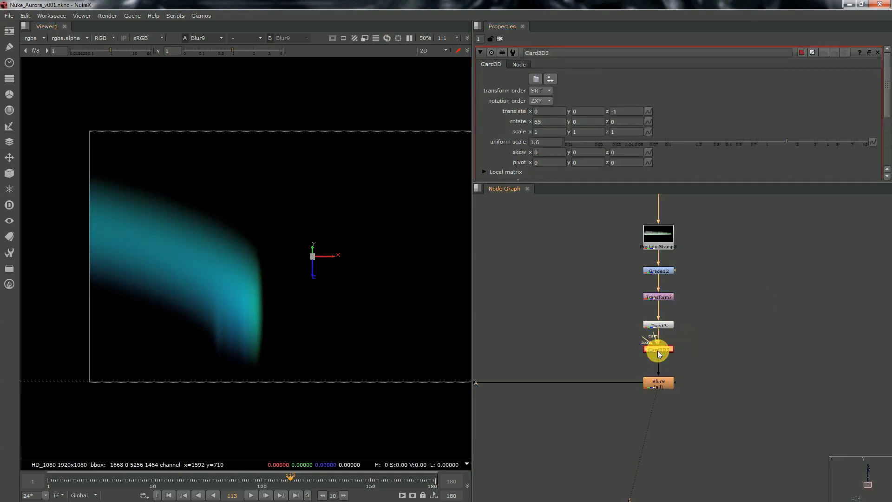
double_click(553, 113)
text(.6)
key(Tab)
text(.)
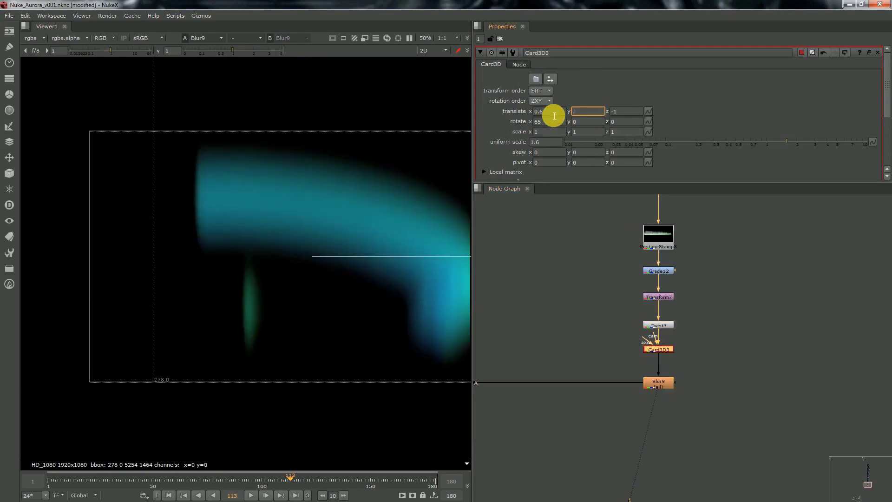
key(Tab)
text(-)
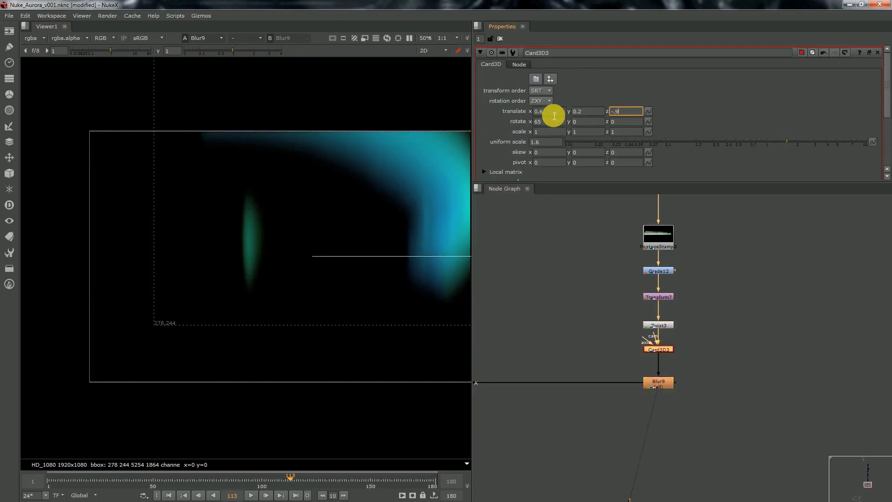
key(Return)
key(ctrl+s)
Step: Compare the Merge9 result with the merge disabled and enabled, and display the final composite at Merge1
scroll(716, 321, down, 4)
click(547, 352)
key(1)
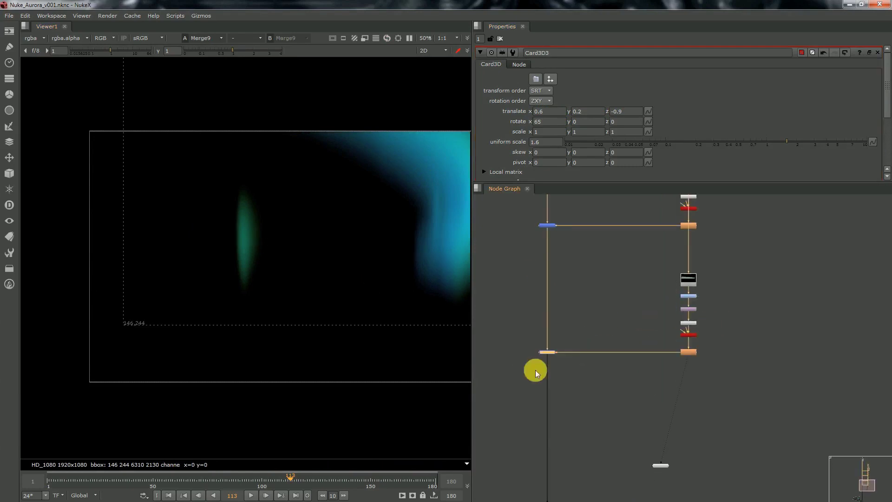
key(d)
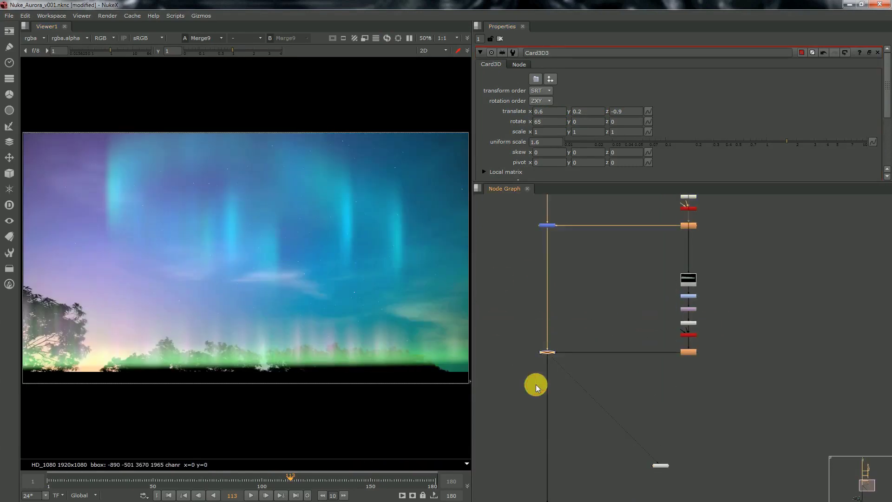
key(d)
scroll(315, 185, down, 1)
middle_drag(623, 479, 676, 232)
scroll(676, 336, down, 1)
scroll(676, 337, down, 1)
key(1)
middle_drag(662, 195, 654, 259)
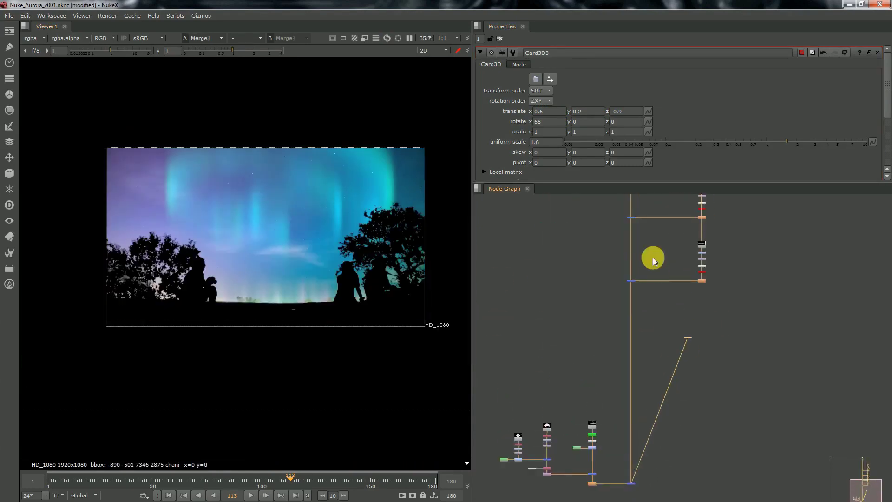
scroll(664, 288, up, 1)
Step: Save the script and move the Viewer node below the final merge
key(ctrl+s)
drag(694, 347, 660, 487)
scroll(696, 359, down, 3)
scroll(673, 336, up, 3)
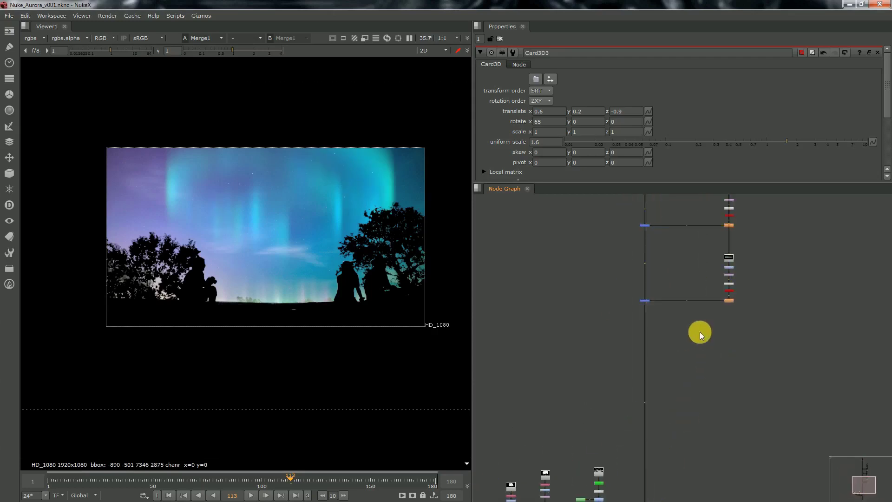
Step: Copy the original aurora source node group without its cards, paste the duplicate into empty space beside the main tree, and save the script
scroll(659, 255, down, 3)
scroll(599, 307, up, 3)
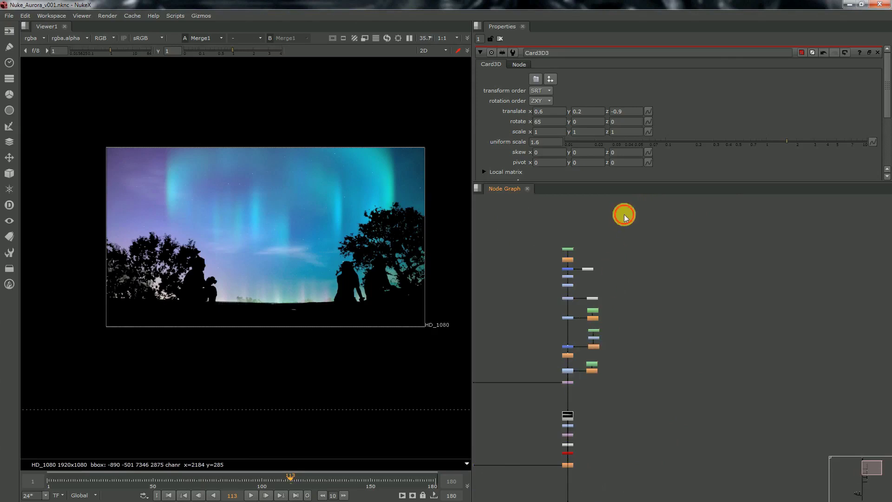
drag(623, 214, 524, 391)
scroll(599, 343, down, 3)
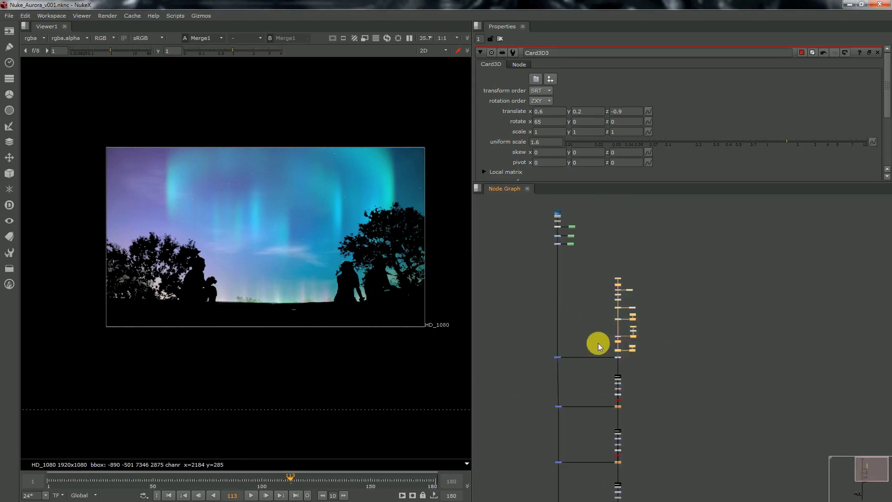
scroll(604, 298, down, 6)
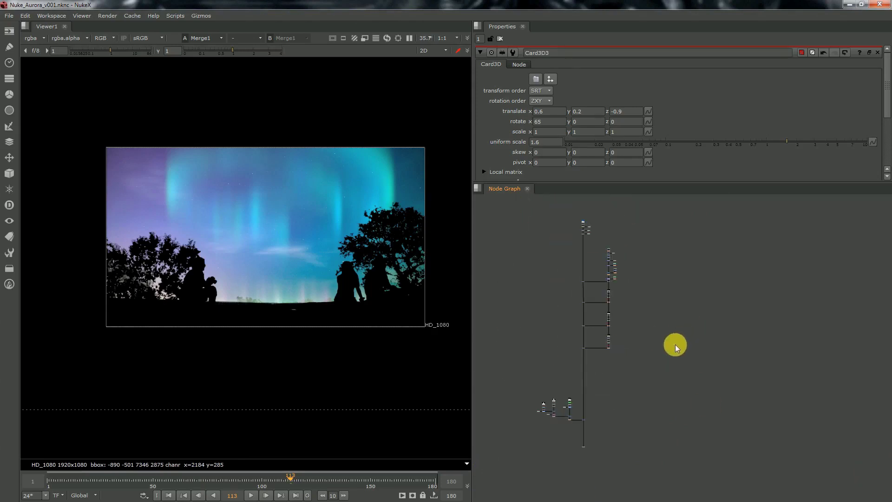
key(ctrl+v)
key(ctrl+s)
middle_drag(511, 468, 522, 448)
drag(522, 447, 590, 479)
scroll(591, 374, up, 1)
scroll(580, 379, up, 2)
scroll(578, 348, down, 4)
scroll(587, 405, up, 4)
click(588, 399)
scroll(589, 394, down, 2)
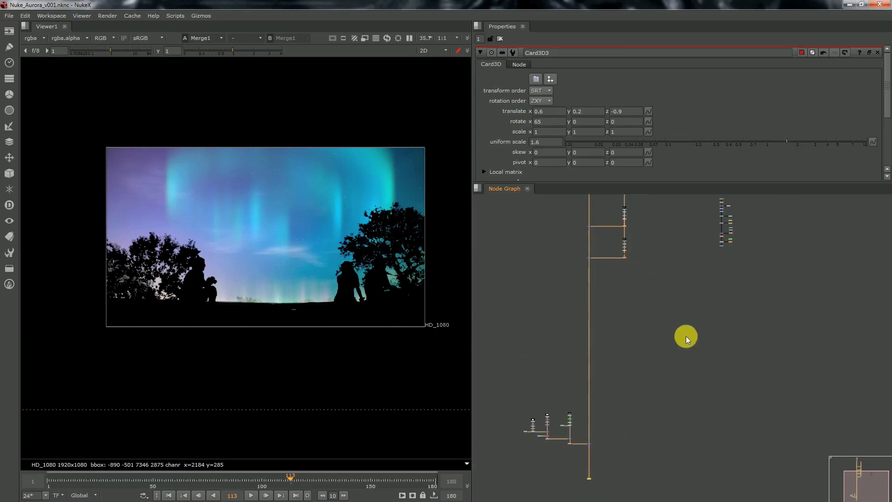
Step: Examine the duplicated aurora branch stage by stage, viewing RotoPaint2, Blur13, the noise merge, Grade16 and Grade17
scroll(686, 336, up, 6)
click(660, 280)
key(1)
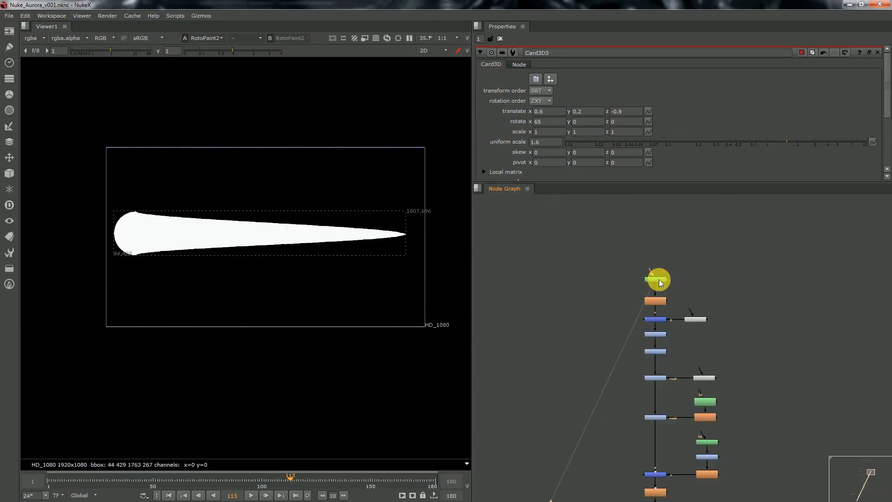
scroll(653, 300, up, 2)
click(653, 303)
key(1)
middle_drag(666, 342, 658, 279)
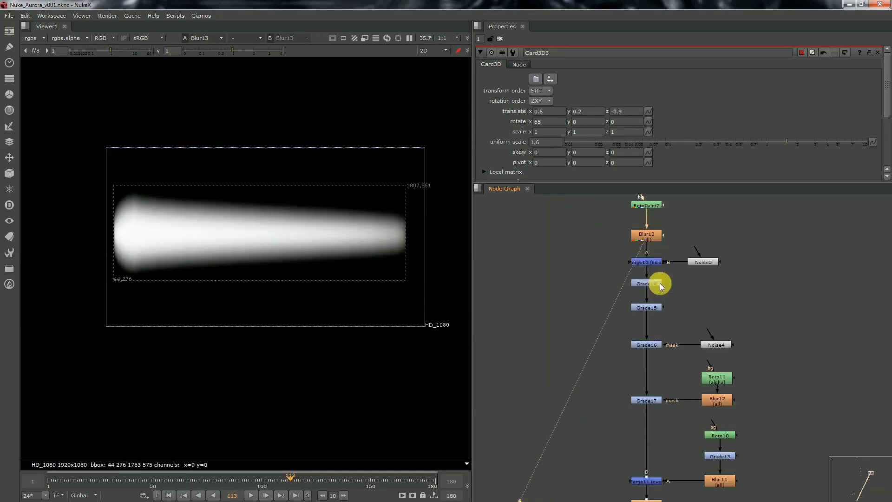
click(652, 263)
key(1)
click(652, 346)
key(1)
middle_drag(668, 389, 663, 355)
click(643, 367)
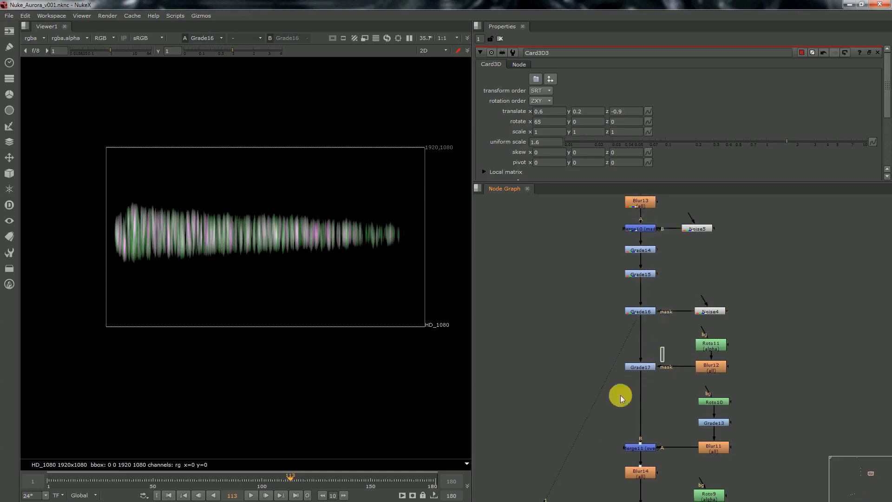
key(1)
Step: Delete Grade16 and its Noise4 mask from the duplicated branch
drag(729, 310, 733, 306)
key(d)
drag(617, 324, 751, 299)
Step: View the Multiply4 output and compare it with Grade17 and Grade15 each disabled and re-enabled
middle_drag(653, 445, 628, 317)
click(614, 388)
key(1)
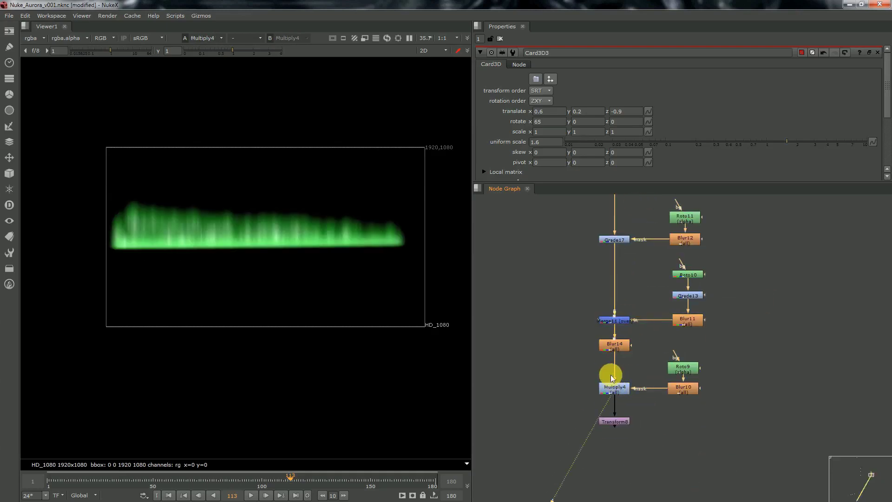
middle_drag(582, 250, 576, 288)
drag(575, 288, 642, 260)
key(d)
key(d)
middle_drag(642, 261, 634, 396)
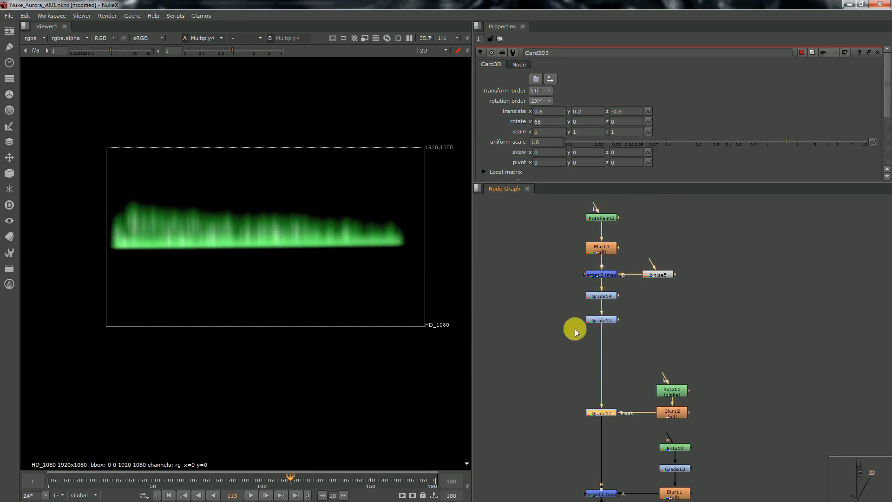
drag(575, 328, 634, 308)
key(d)
key(d)
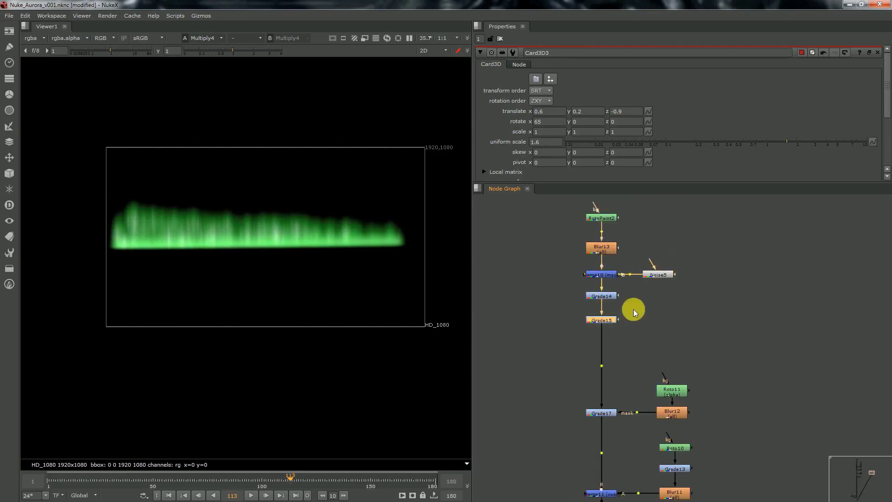
Step: Delete Transform8 from the end of the duplicated branch and save the script
middle_drag(632, 468, 609, 300)
scroll(610, 300, down, 3)
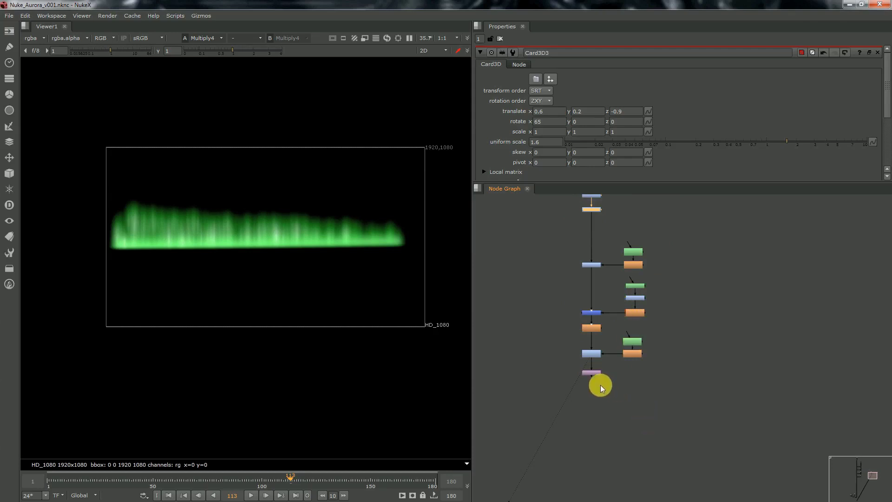
scroll(600, 385, up, 3)
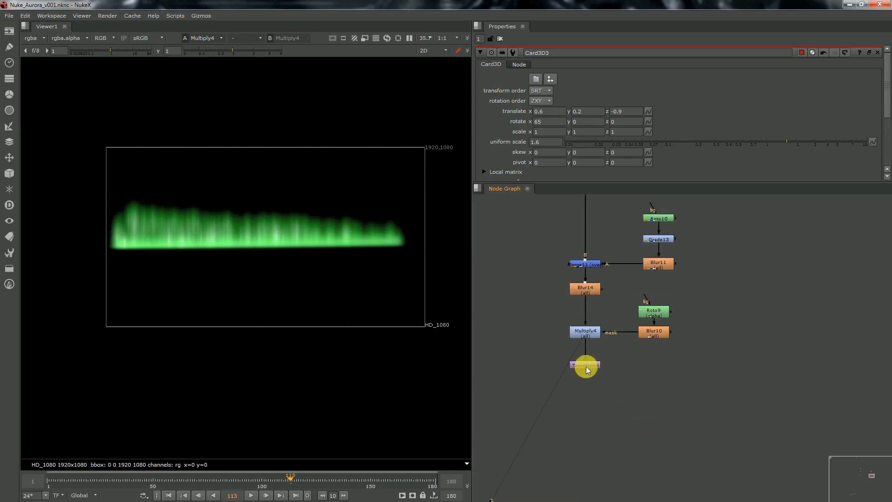
click(589, 336)
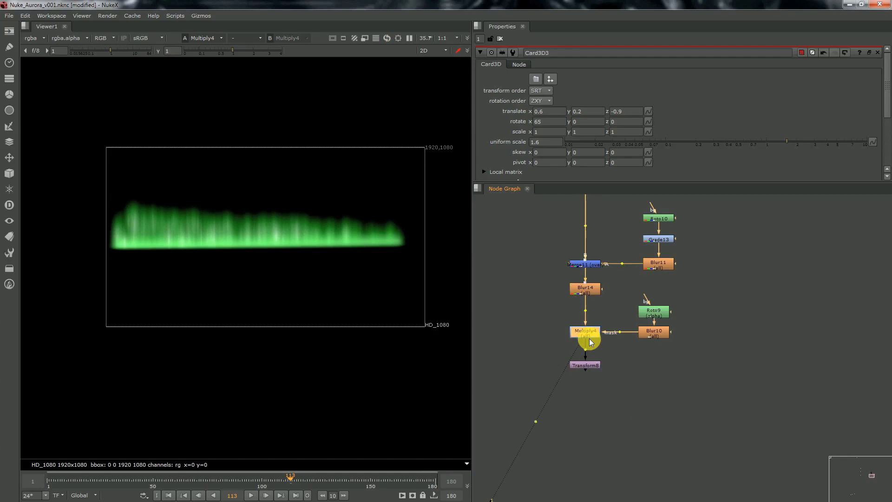
click(589, 364)
key(Delete)
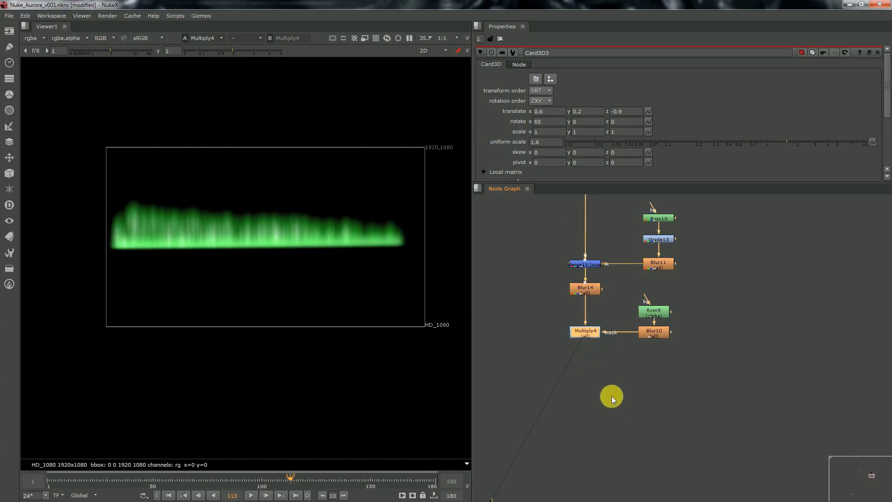
middle_drag(612, 396, 606, 350)
key(ctrl+s)
Step: Add a Blur node after Multiply4 and set its size to about 11.8
click(607, 349)
click(594, 322)
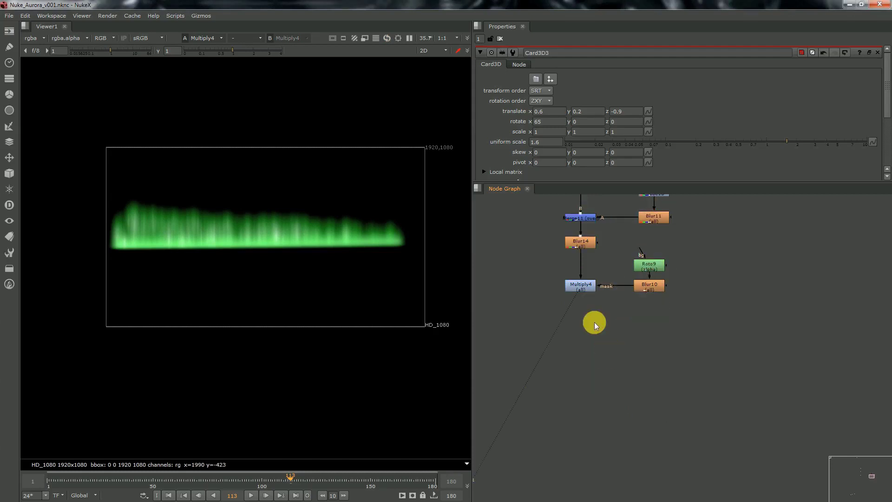
click(586, 287)
key(b)
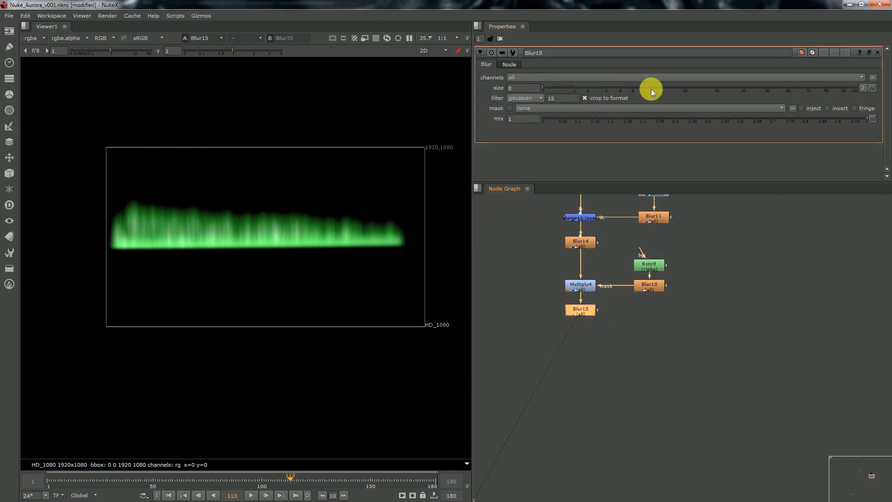
mouse_move(650, 89)
mouse_down()
mouse_move(671, 89)
mouse_move(650, 102)
mouse_up()
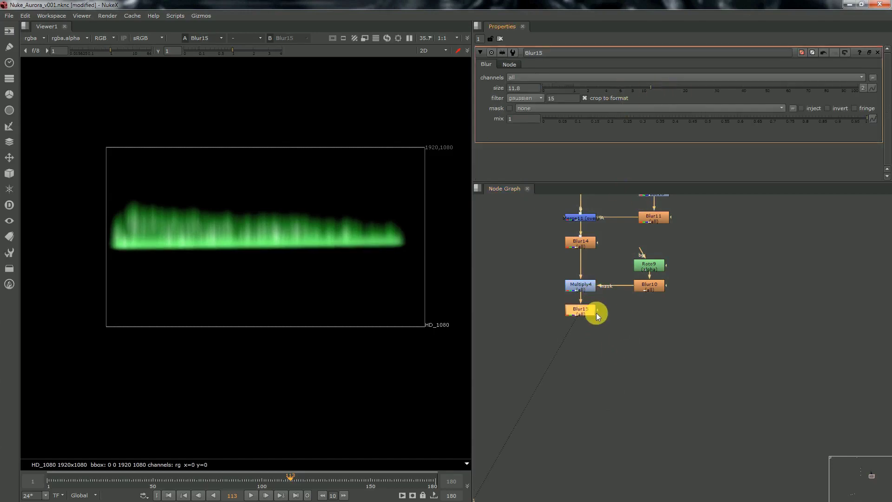
Step: Open Roto9 and raise the upper-left point of its mask shape slightly over the aurora's lower edge
middle_drag(593, 343, 588, 412)
click(643, 335)
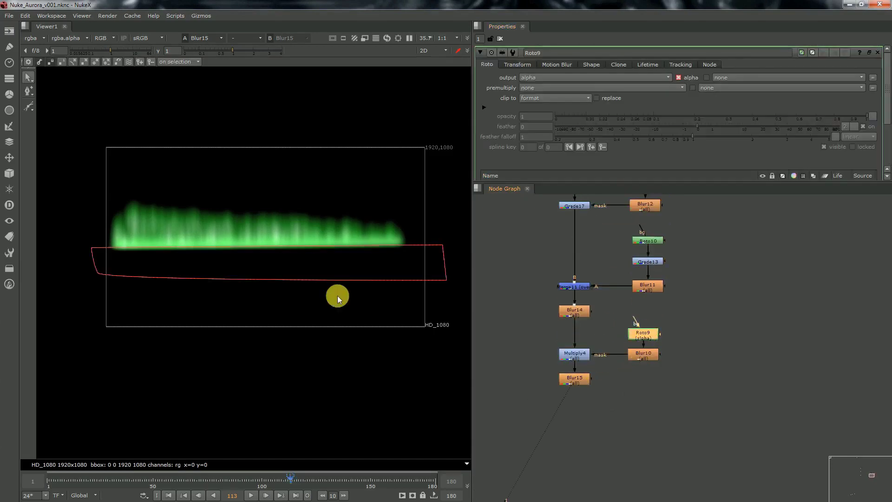
click(92, 247)
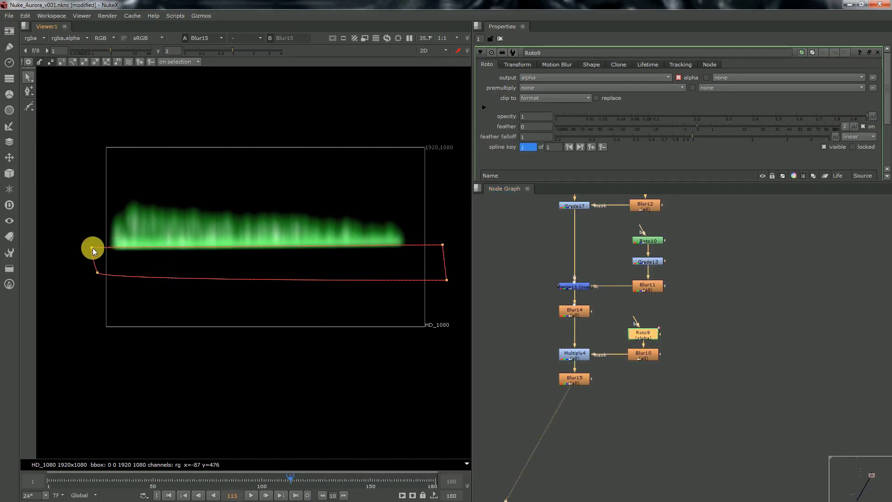
drag(93, 247, 93, 243)
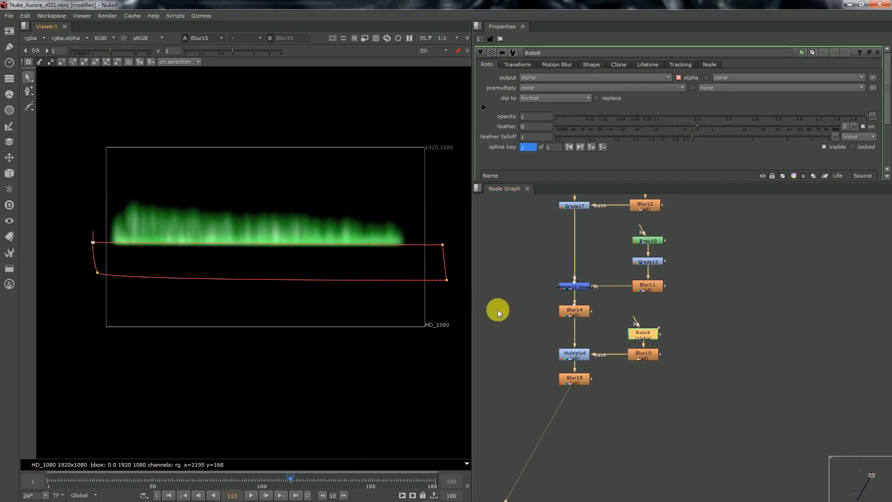
Step: Add a ColorCorrect node after Blur15, set the blue channel of its master gamma to 2.32, and save the script
click(576, 378)
key(c)
drag(581, 397, 580, 406)
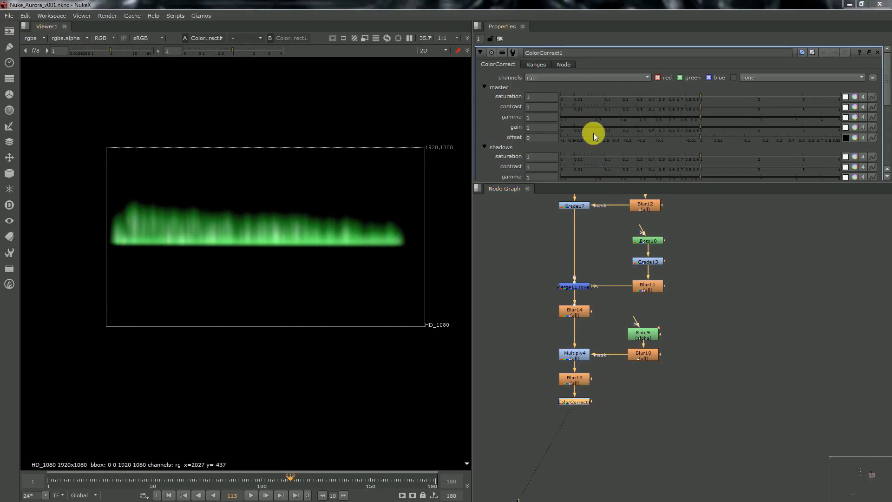
click(855, 117)
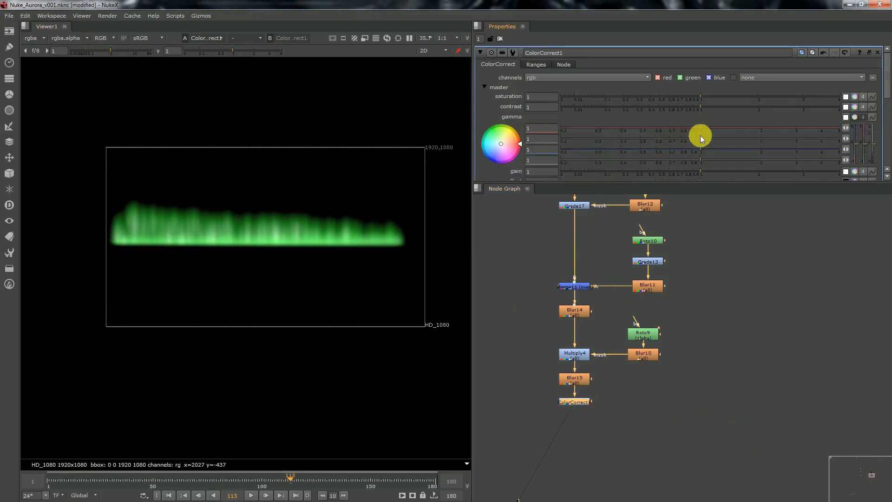
drag(777, 148, 773, 148)
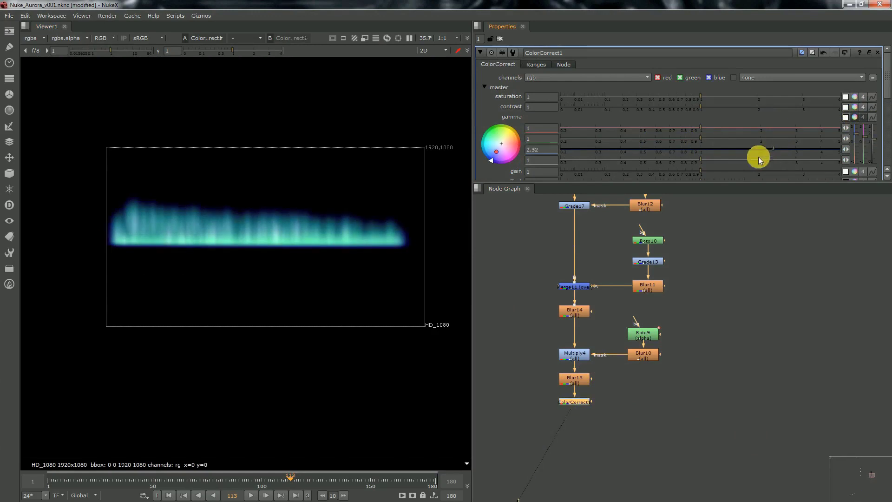
middle_drag(579, 395, 573, 358)
key(ctrl+s)
Step: Add a SplineWarp node after the ColorCorrect node
key(Tab)
text(s)
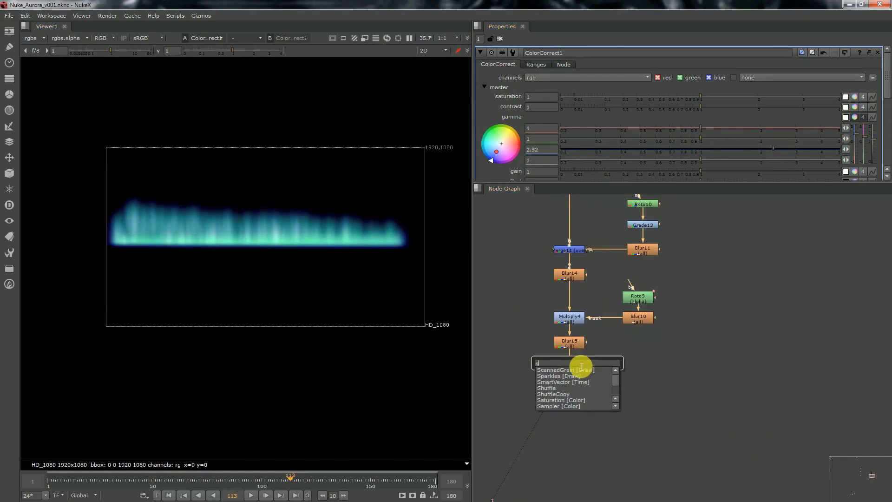
text(hu)
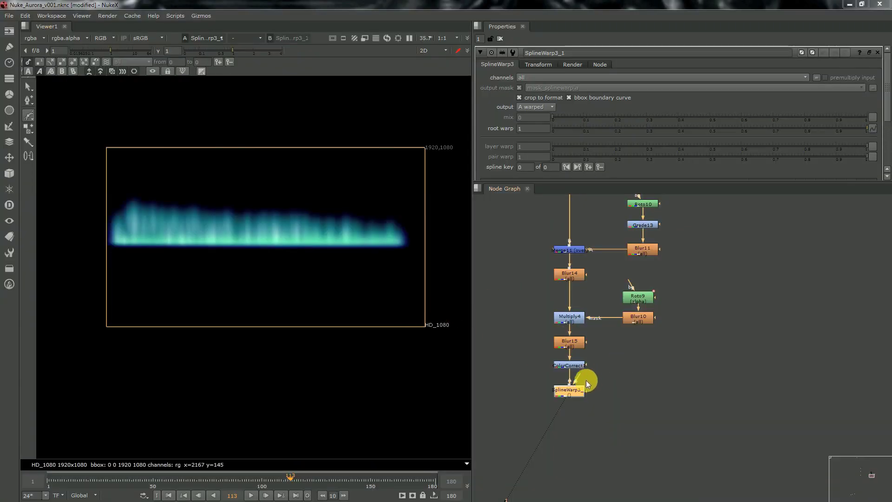
click(575, 391)
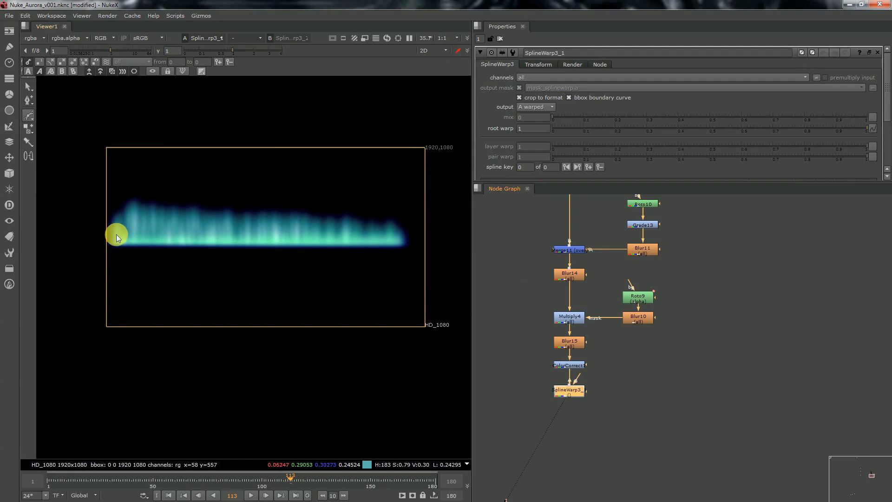
Step: Draw an open warp spline along the aurora's length in the SplineWarp node and duplicate it in A and join
click(116, 234)
click(395, 236)
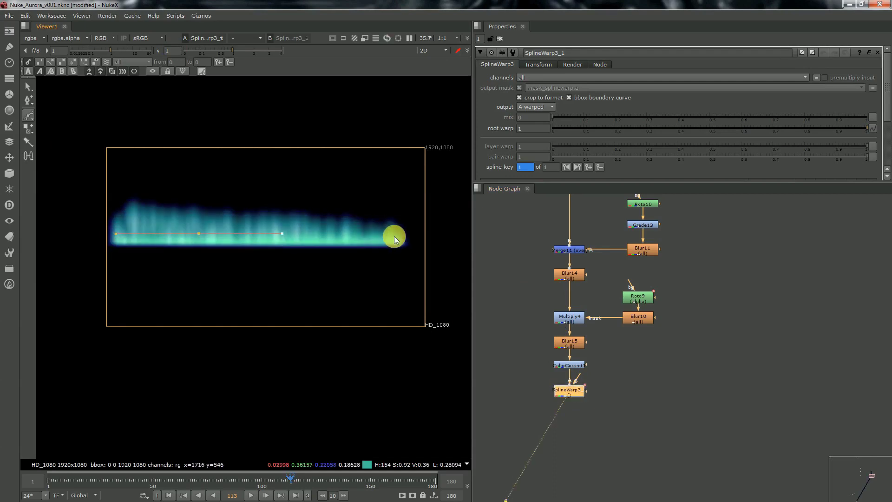
click(28, 87)
drag(97, 174, 432, 297)
right_click(356, 237)
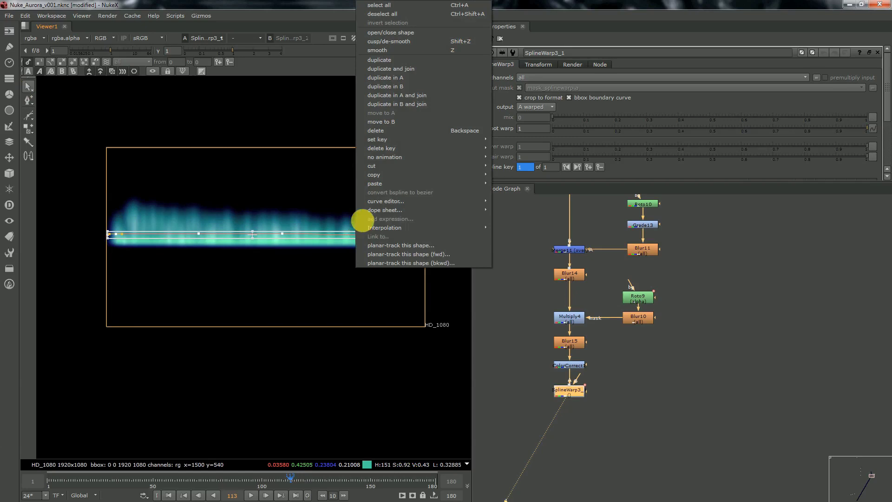
click(426, 95)
scroll(881, 135, down, 3)
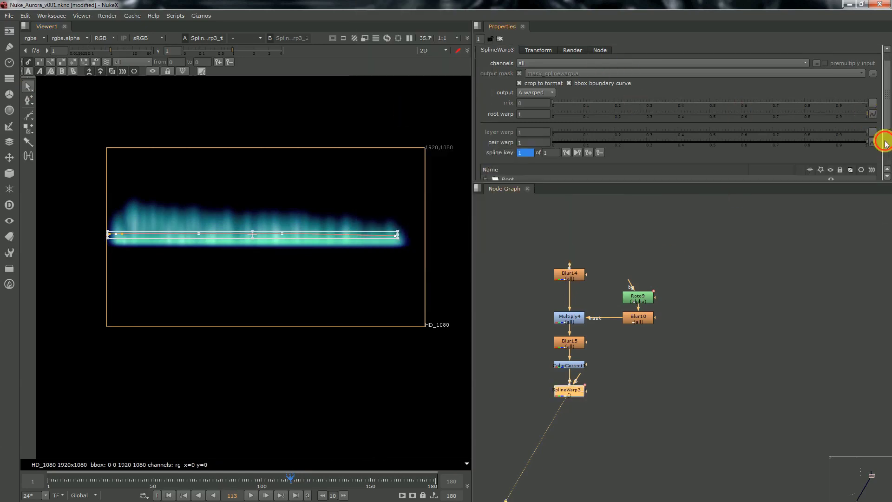
Step: Add a Card3D node after the SplineWarp node
double_click(569, 391)
key(Tab)
text(ca)
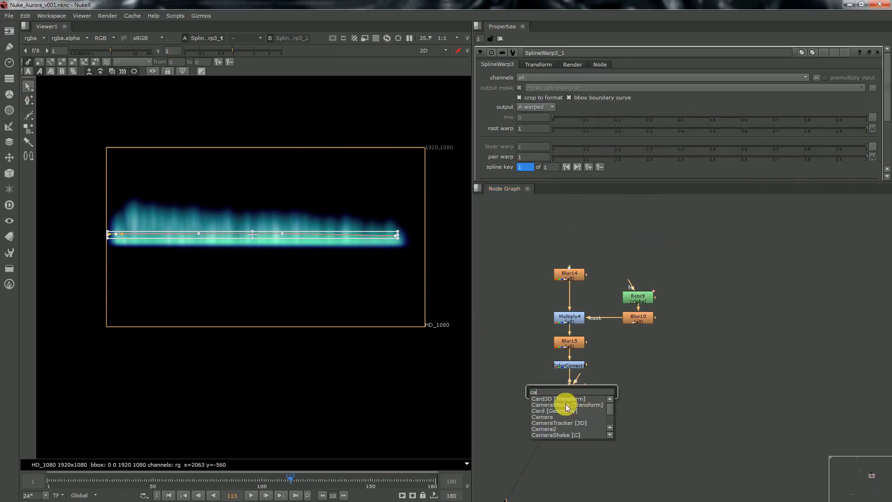
click(558, 398)
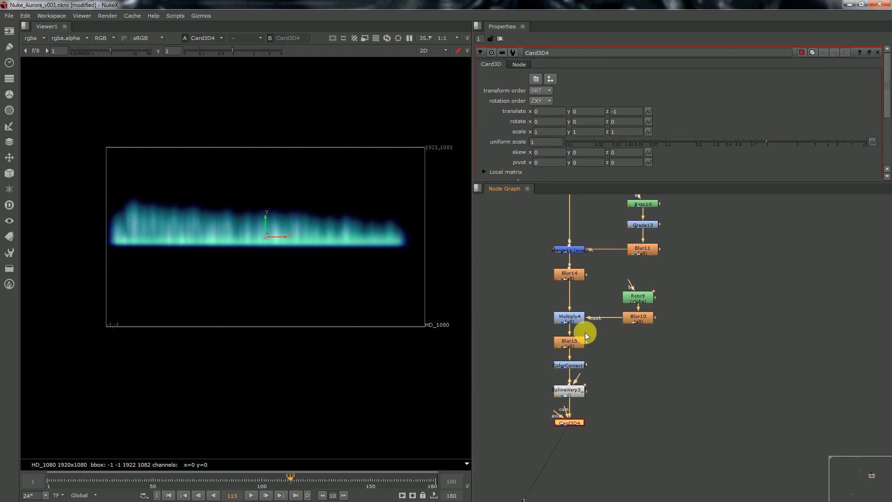
Step: Set the new card's translate x to -0.15 and translate z to -1.05
click(543, 111)
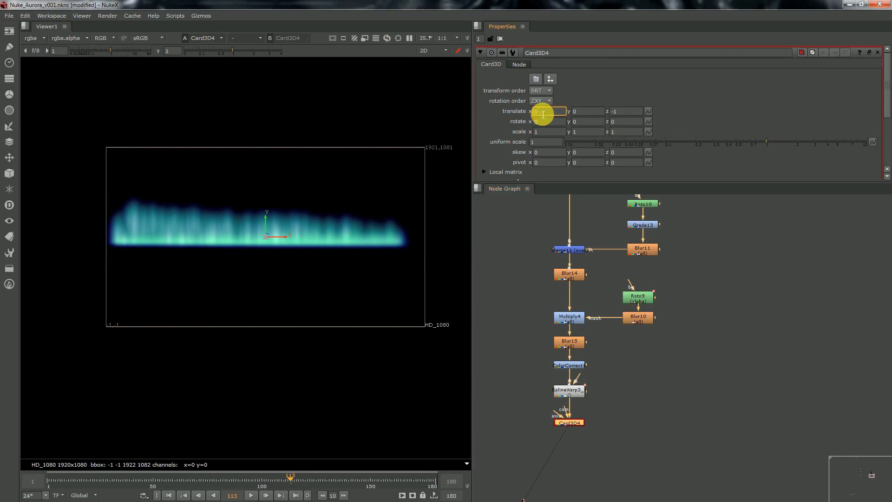
click(549, 115)
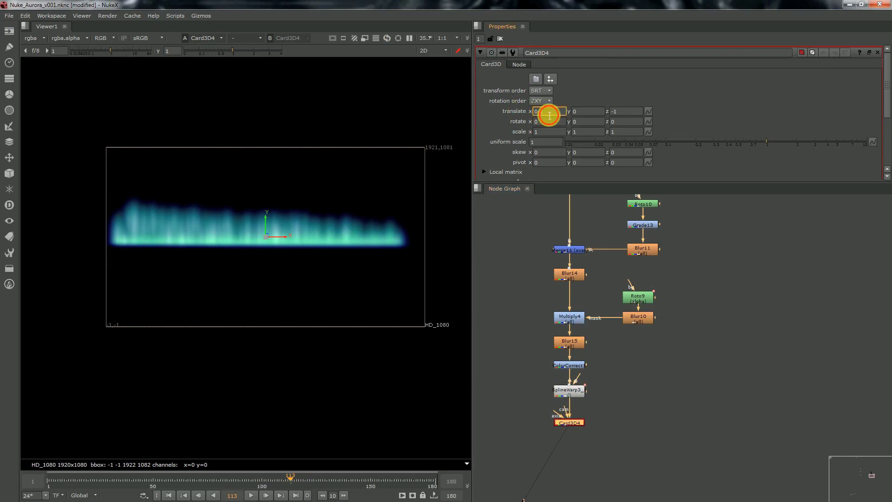
text(-0.15)
key(Return)
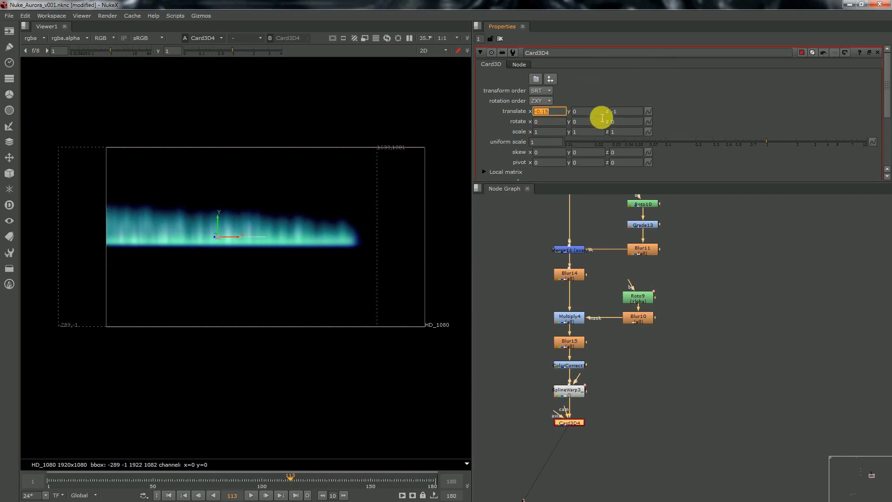
click(626, 111)
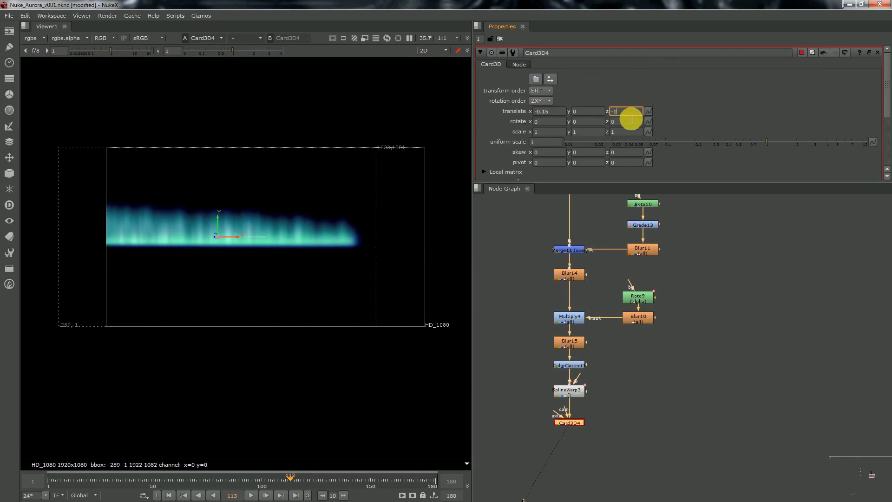
text(05)
key(Return)
Step: Set the card's rotate y to 60 and rotate z to -1
click(555, 122)
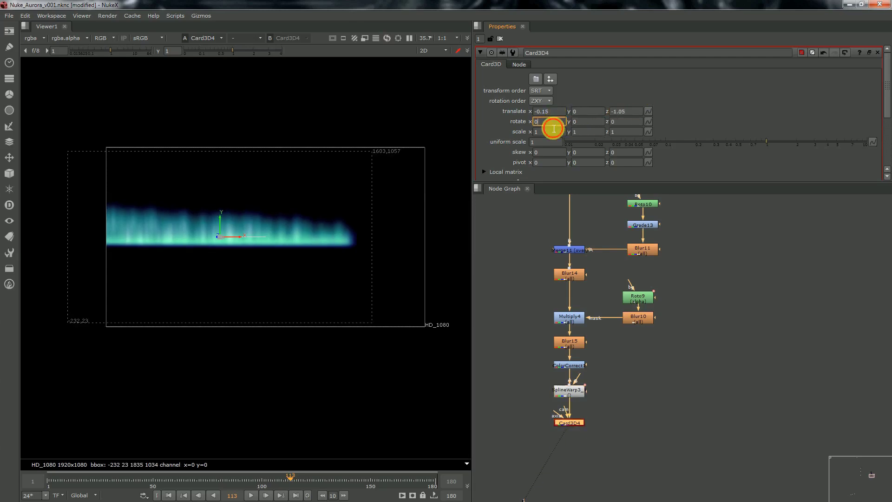
click(585, 123)
text(60)
key(Return)
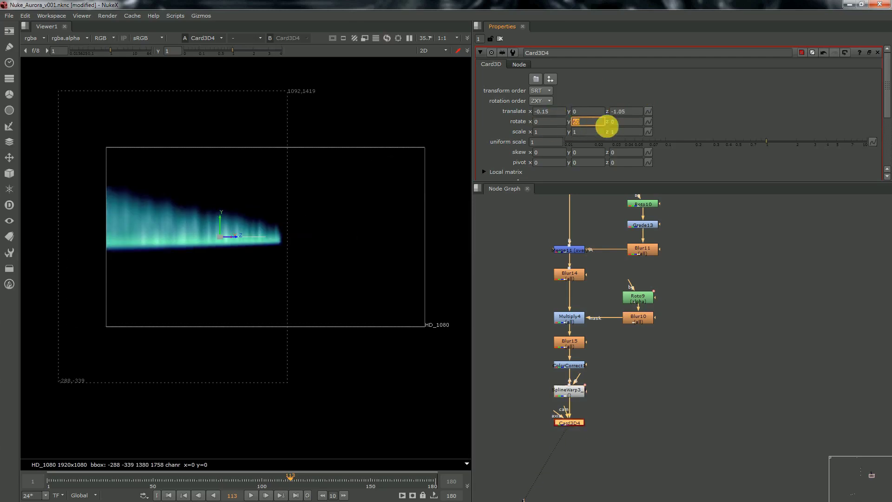
click(627, 123)
text(-1)
key(Return)
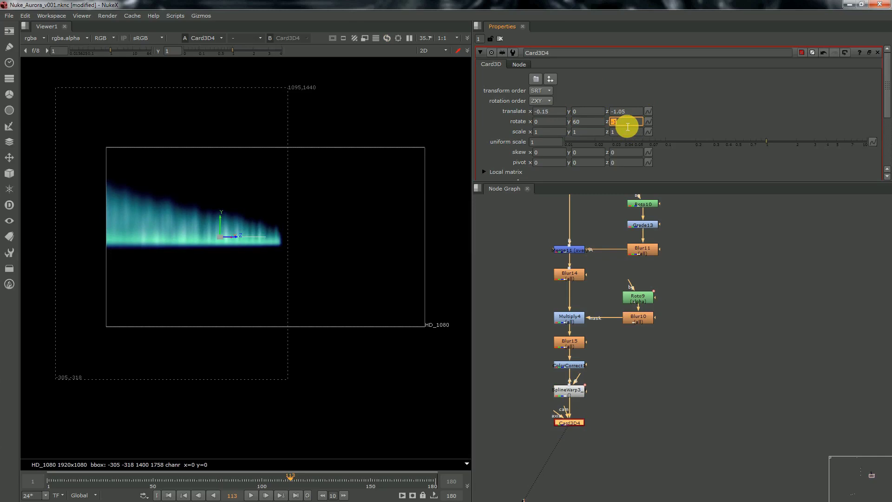
Step: Reopen the SplineWarp node and bend its spline by raising the point nearer the wide end and lowering the one nearer the narrow end
double_click(573, 393)
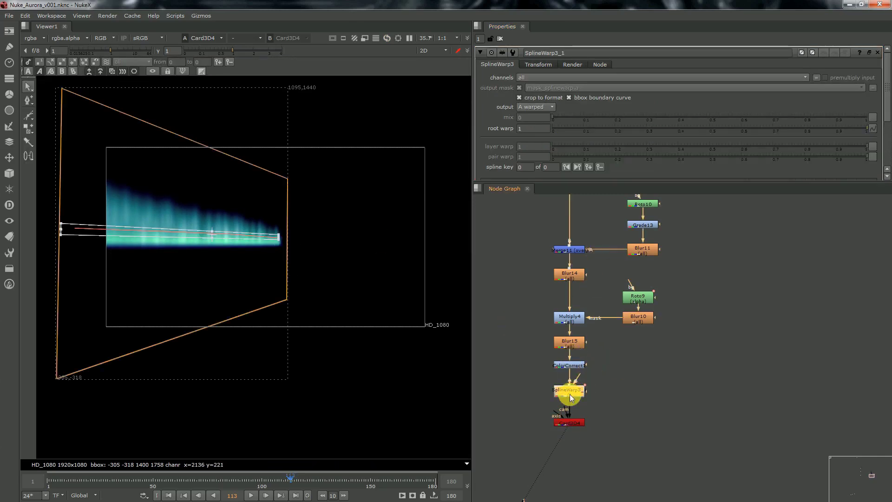
click(189, 248)
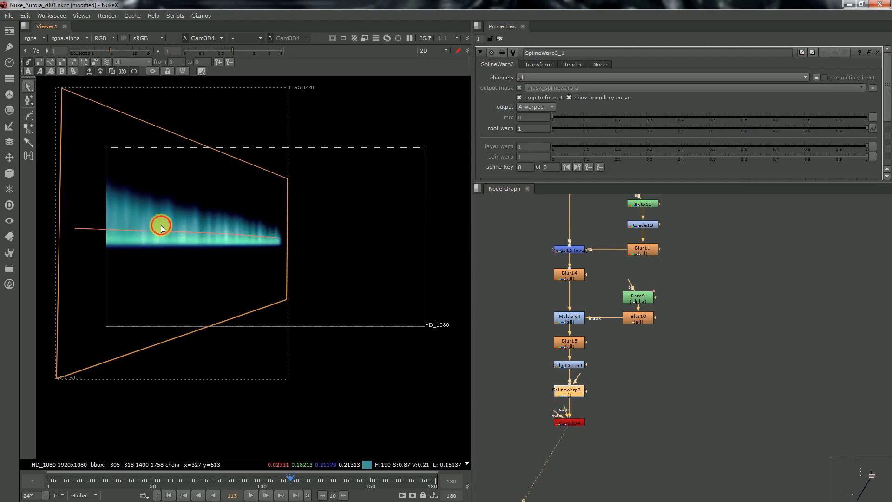
drag(161, 227, 172, 223)
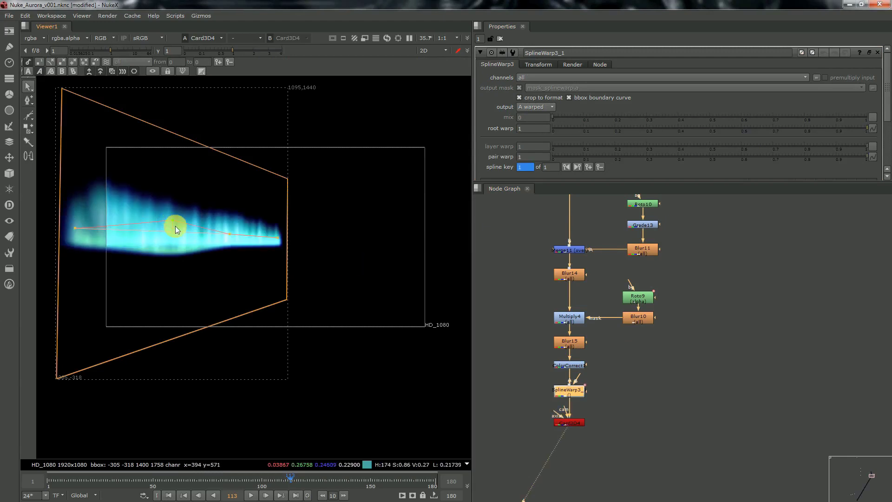
drag(231, 233, 230, 244)
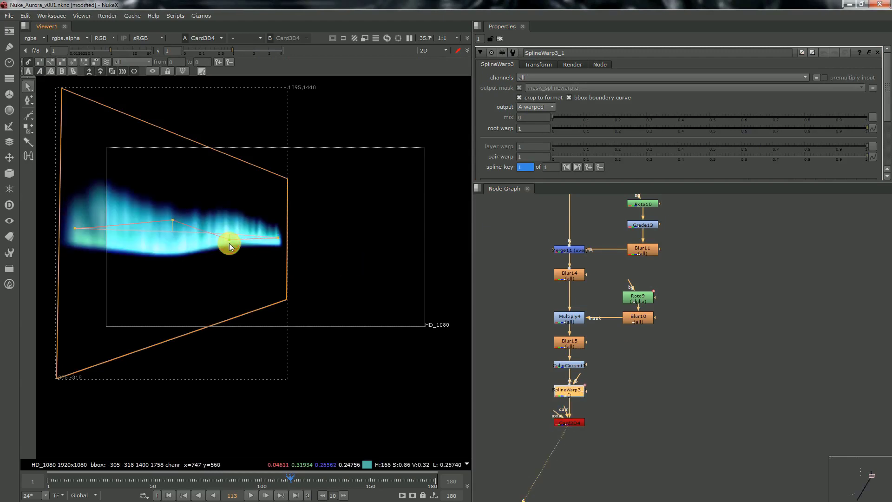
ctrl+alt+click(93, 226)
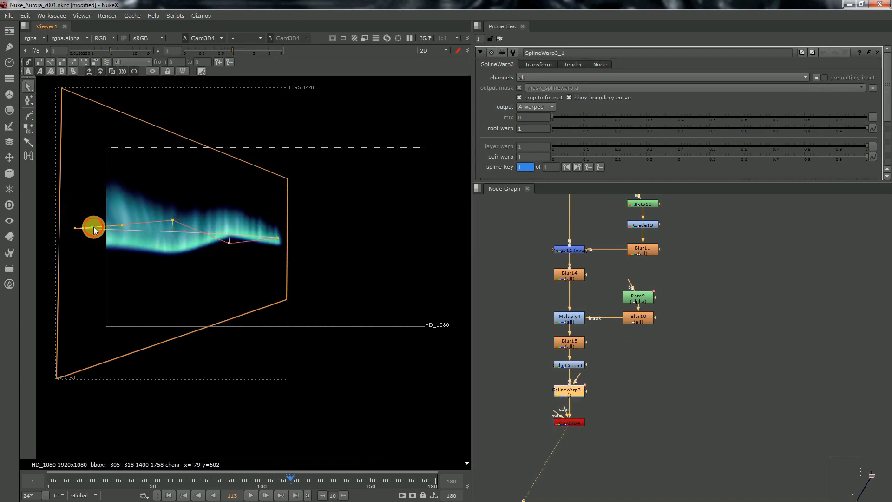
mouse_move(93, 227)
mouse_down()
mouse_move(113, 225)
mouse_move(106, 234)
mouse_up()
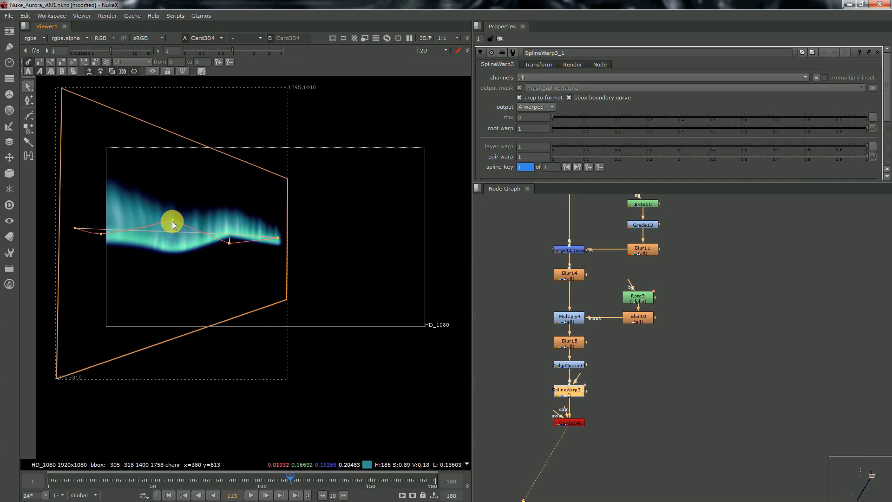
drag(172, 222, 173, 226)
key(ctrl+z)
key(ctrl+z)
key(ctrl+z)
key(ctrl+z)
key(ctrl+z)
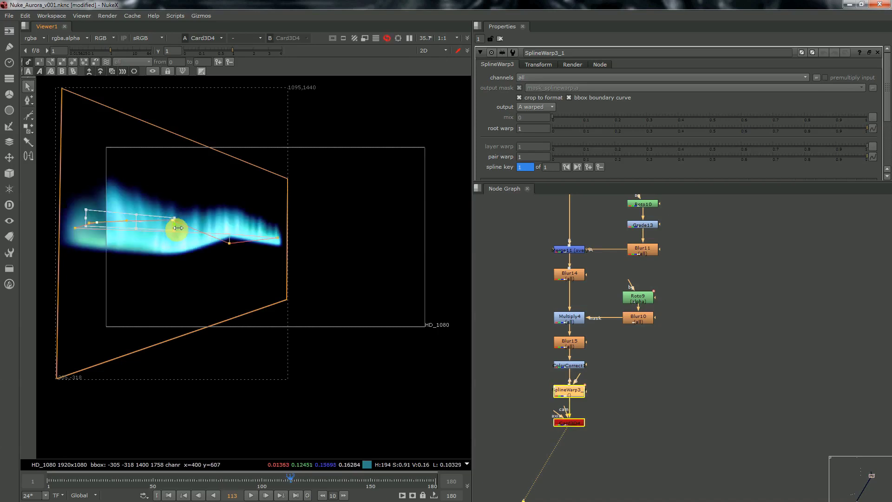
Step: Pull the warp spline's point near the aurora's narrow end down again
click(227, 233)
drag(227, 235, 231, 247)
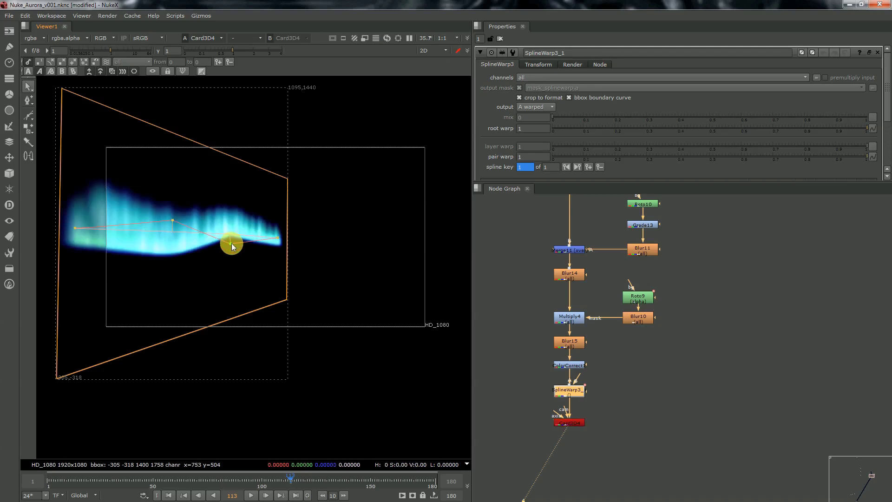
Step: Move the SplineWarp and Card3D nodes further down, leaving a gap below the ColorCorrect node
click(570, 422)
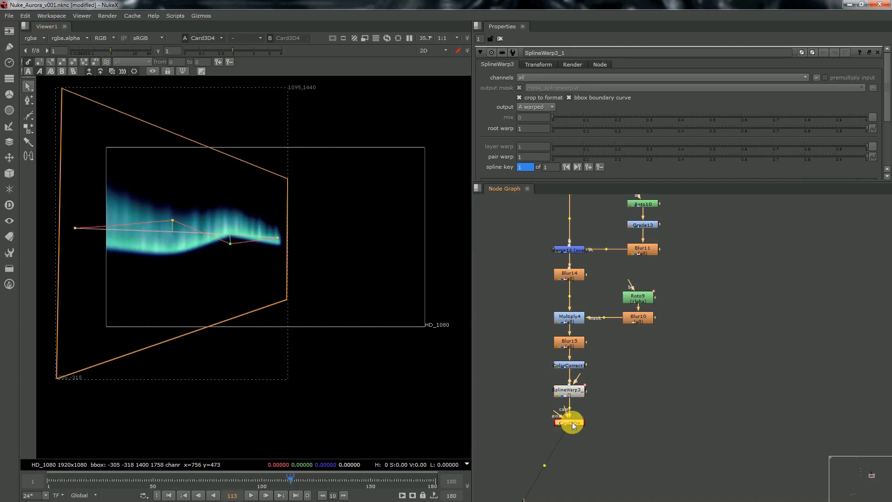
scroll(573, 425, down, 5)
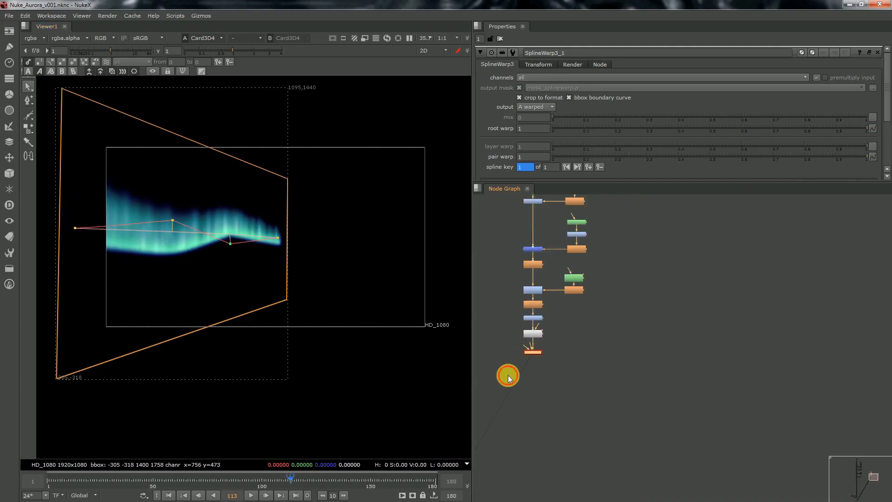
drag(508, 374, 549, 321)
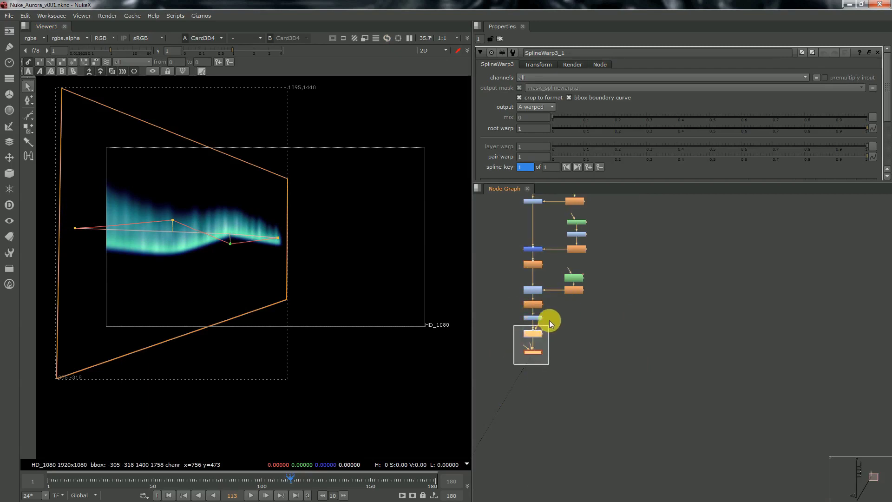
shift+click(535, 318)
click(532, 380)
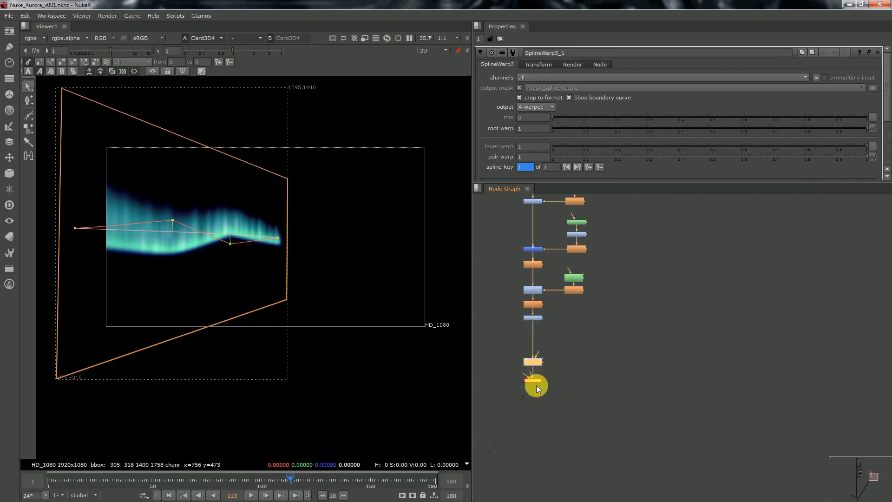
Step: Add a Merge node after the Card3D and move the new aurora branch closer to the main comp
key(m)
scroll(587, 411, down, 6)
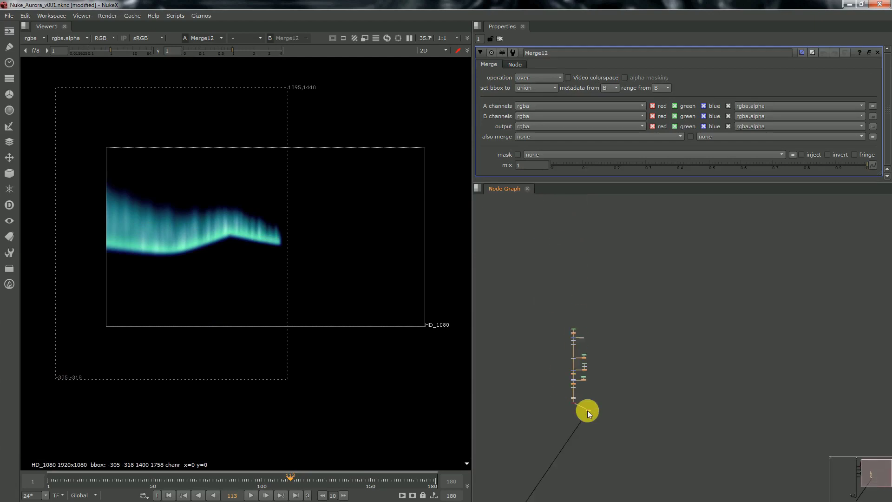
drag(577, 414, 579, 443)
middle_drag(541, 423, 711, 369)
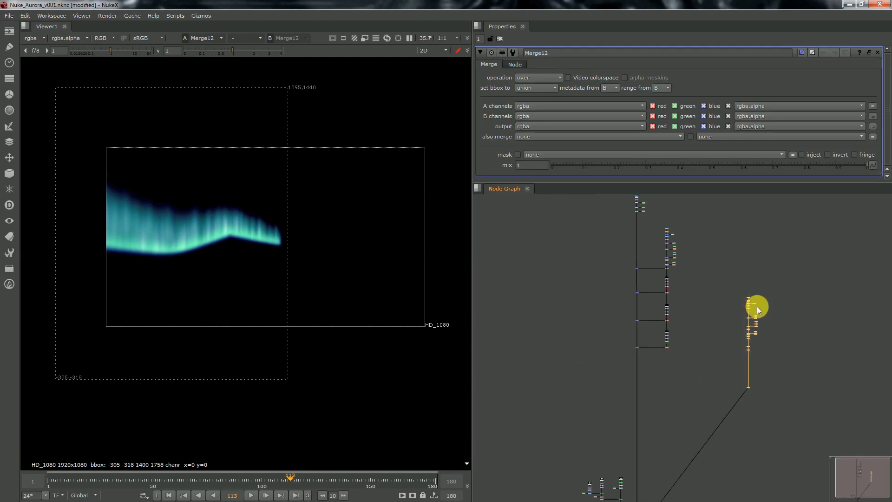
scroll(755, 306, up, 4)
drag(742, 298, 707, 368)
middle_drag(610, 468, 642, 324)
scroll(742, 395, up, 2)
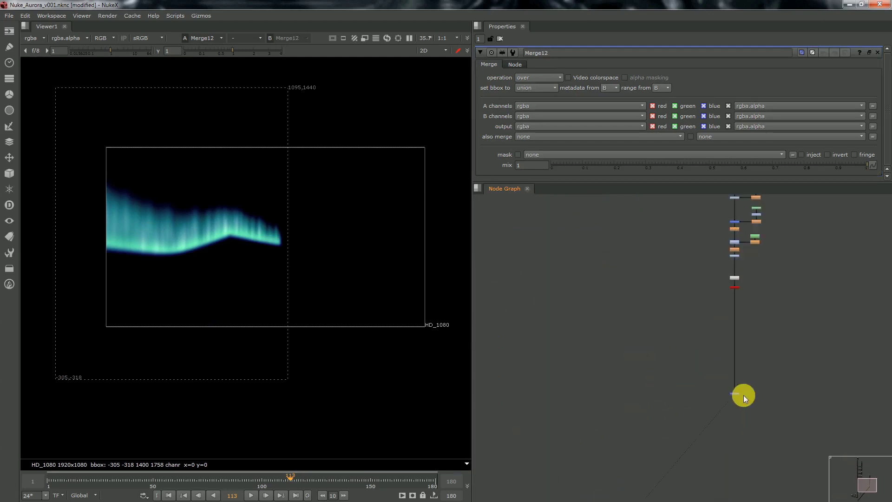
Step: Insert the Merge node into the main comp line below the last aurora merge, so the new branch composites over the sky
drag(741, 394, 514, 318)
scroll(744, 385, down, 1)
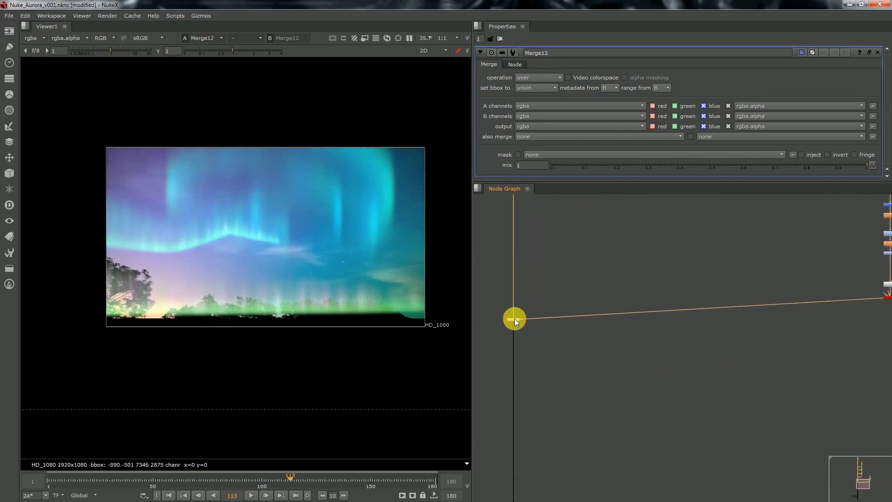
scroll(511, 339, down, 3)
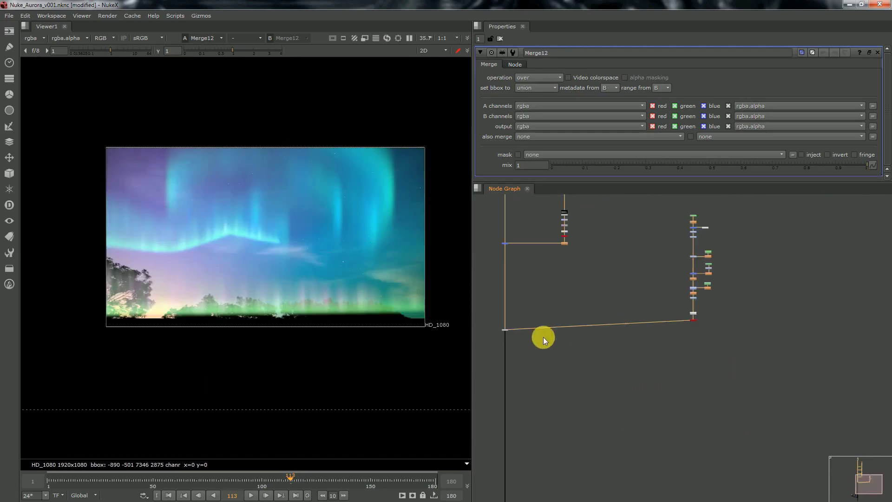
Step: Reopen the new branch's SplineWarp and raise the lowered spline point slightly to soften the aurora's bend
scroll(731, 333, up, 3)
scroll(705, 306, up, 2)
click(699, 304)
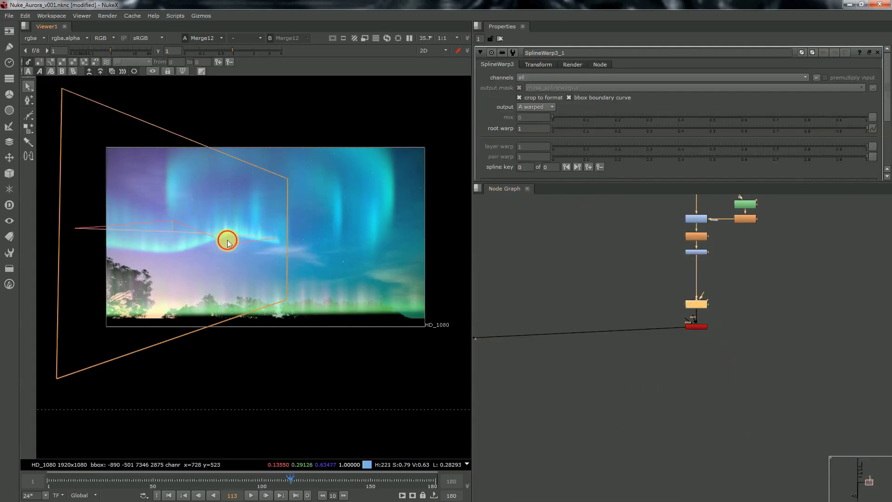
drag(230, 243, 231, 240)
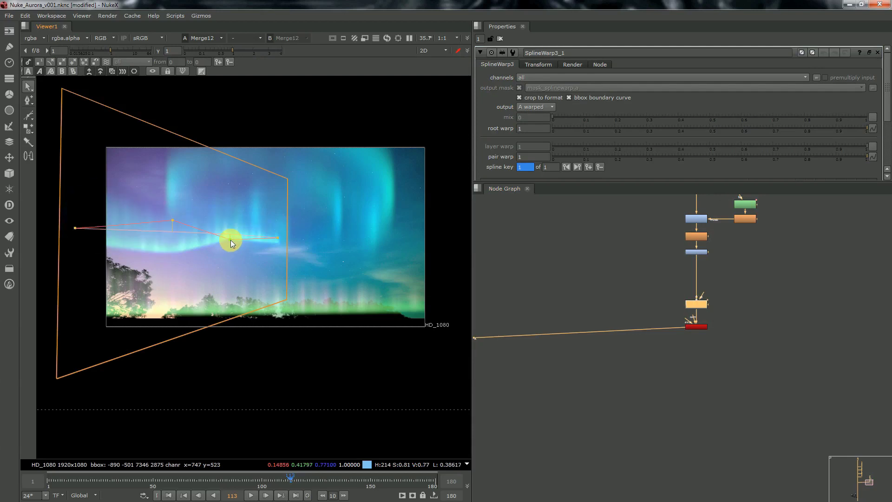
Step: Tilt the new aurora card by setting the Card3D's rotate z to -8
click(695, 326)
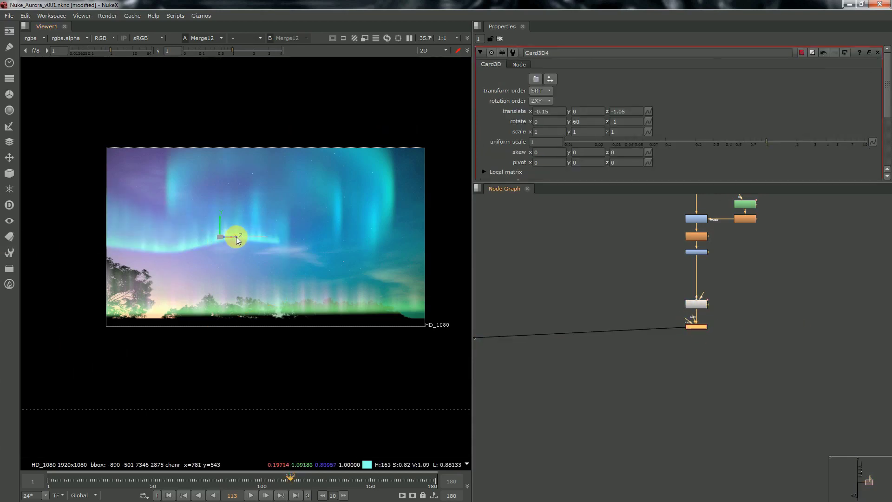
click(617, 123)
key(Down)
key(Down)
key(Down)
key(Down)
key(Down)
key(Down)
key(Down)
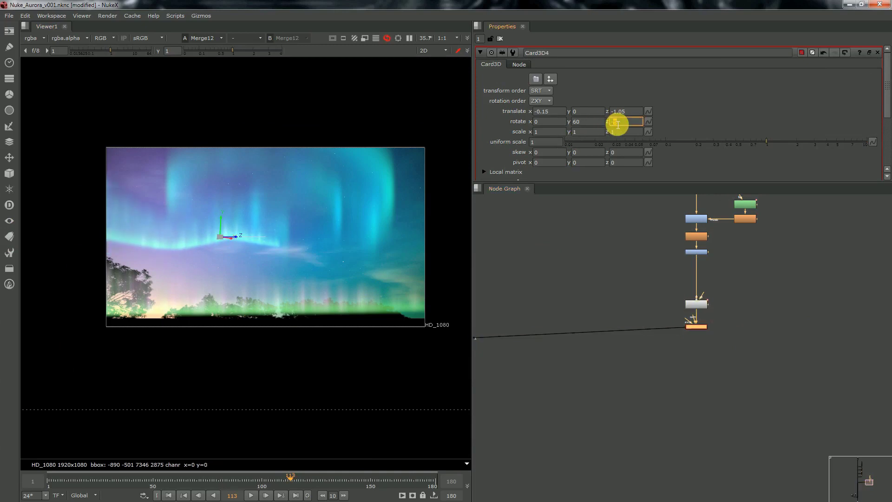
key(Down)
key(Down)
key(Down)
key(Down)
key(Up)
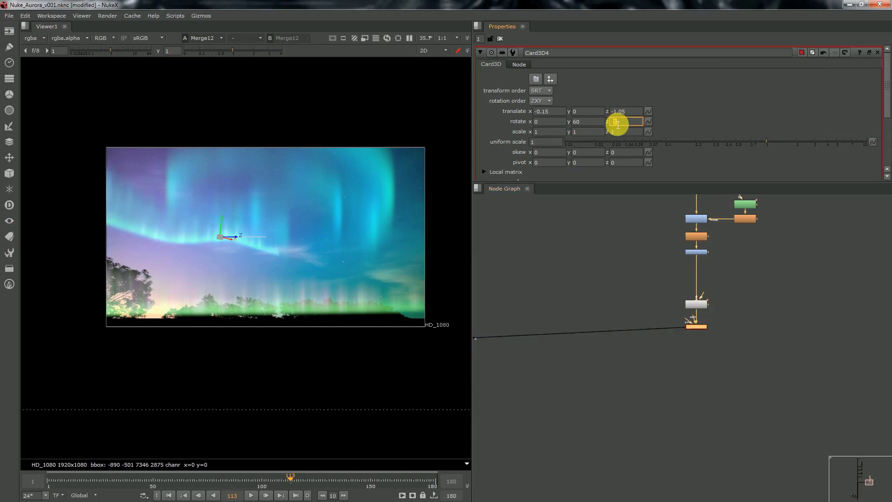
Step: Save the script and view the Merge1 output with the foreground silhouettes
key(ctrl+s)
scroll(765, 339, down, 6)
scroll(633, 347, up, 2)
middle_drag(629, 420, 596, 419)
key(1)
scroll(636, 328, down, 3)
middle_drag(692, 290, 609, 328)
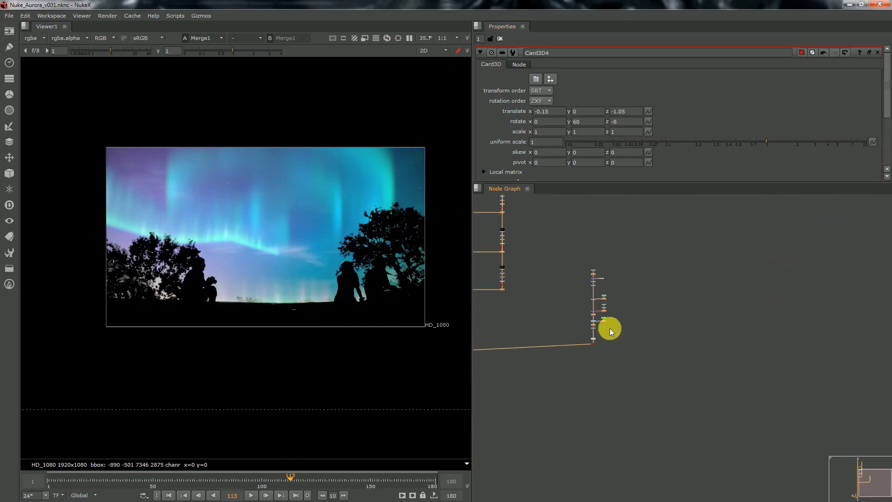
Step: Add a PostageStamp node beside the new aurora branch's SplineWarp and Card3D
scroll(609, 328, up, 5)
key(Tab)
text(pos)
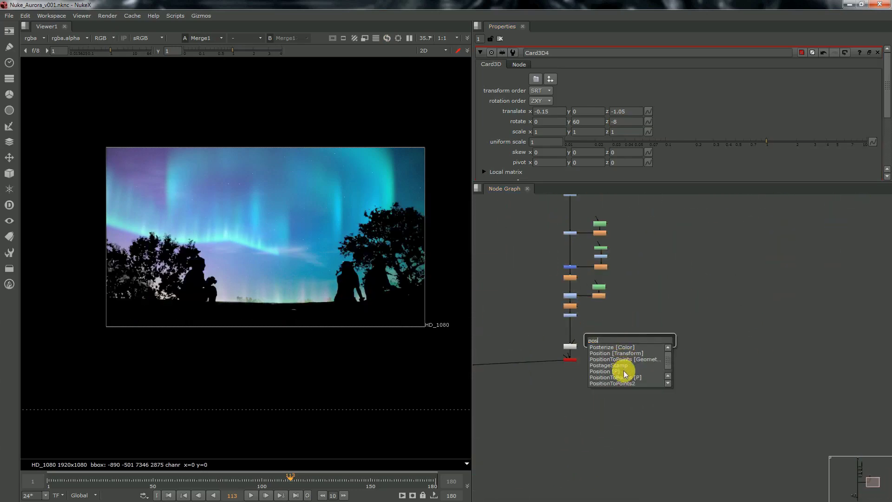
click(623, 370)
scroll(632, 357, up, 3)
scroll(632, 357, down, 2)
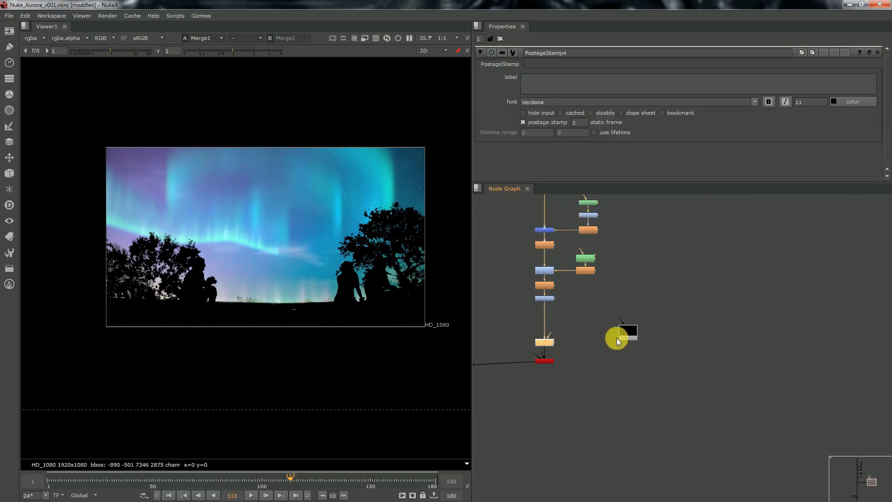
Step: Compare the outputs of the unconnected PostageStamp and the new branch's Card3D in the viewer
click(635, 336)
key(1)
click(548, 343)
key(1)
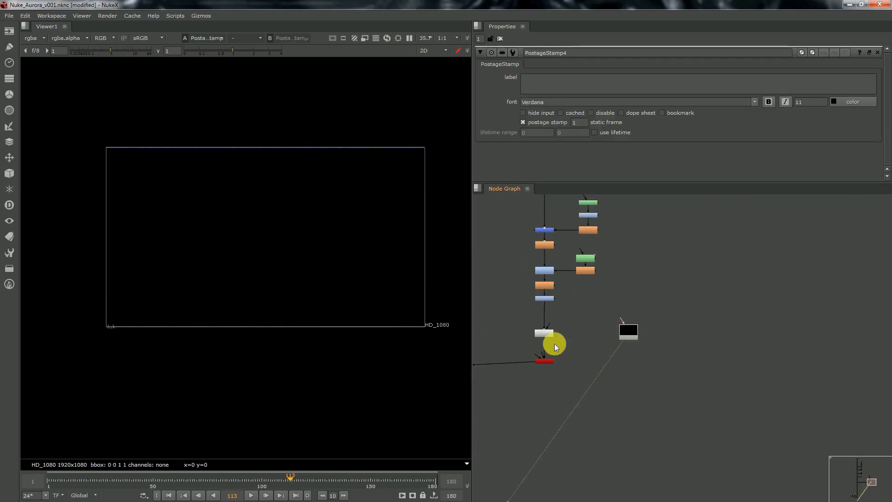
scroll(554, 344, up, 5)
click(547, 380)
key(1)
scroll(607, 345, down, 5)
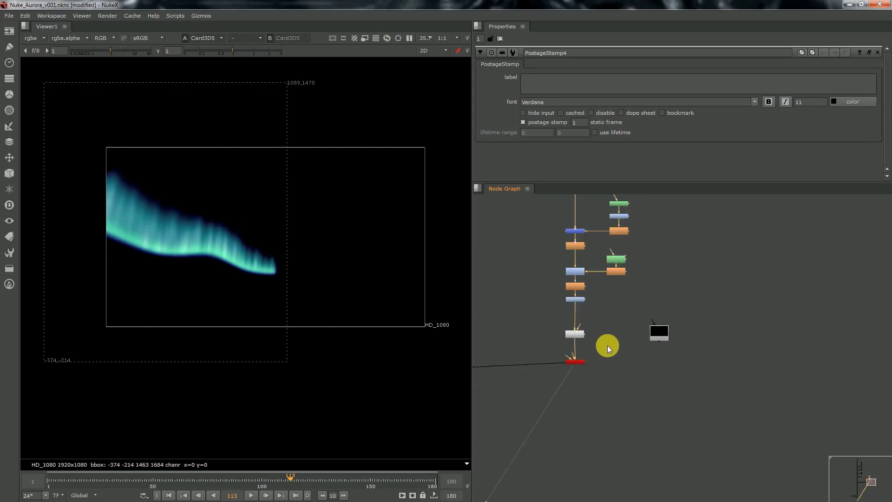
Step: View the merged aurora sky output of Merge12 and save the script
scroll(519, 386, up, 8)
key(2)
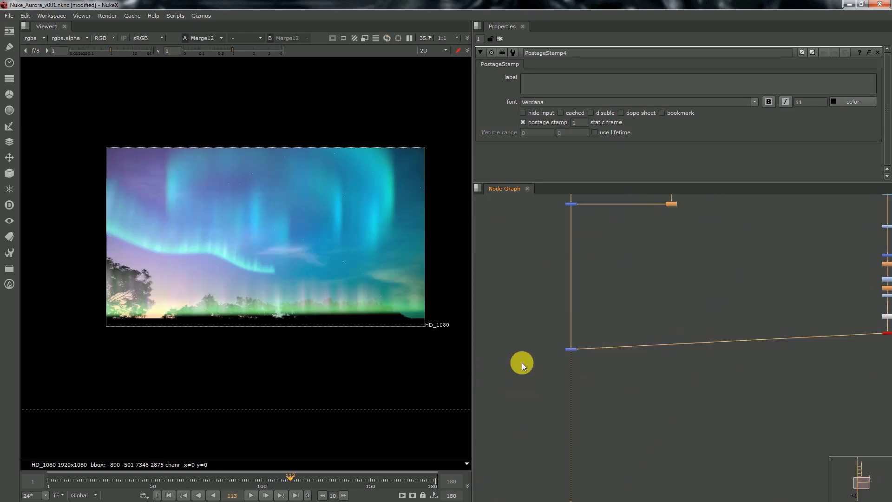
scroll(522, 362, down, 3)
key(ctrl+s)
scroll(683, 325, up, 6)
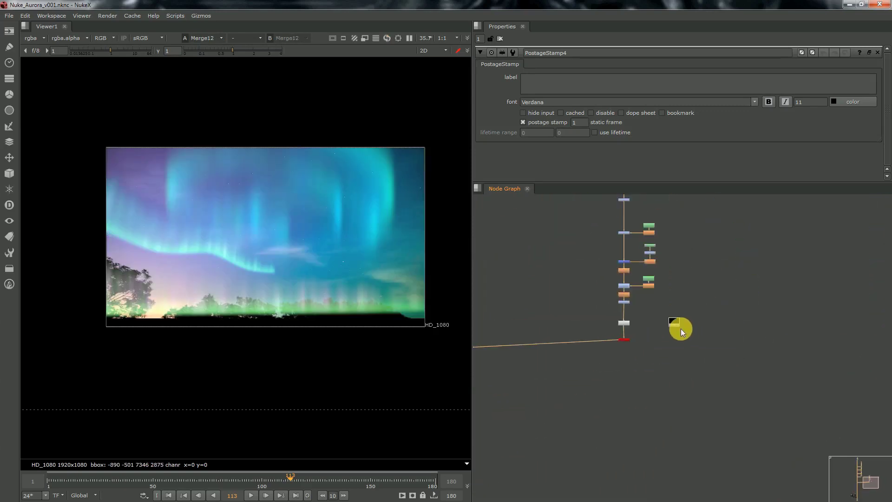
Step: Feed the PostageStamp from a Dot on the aurora branch above the SplineWarp, and line the nodes up neatly
drag(604, 305, 601, 305)
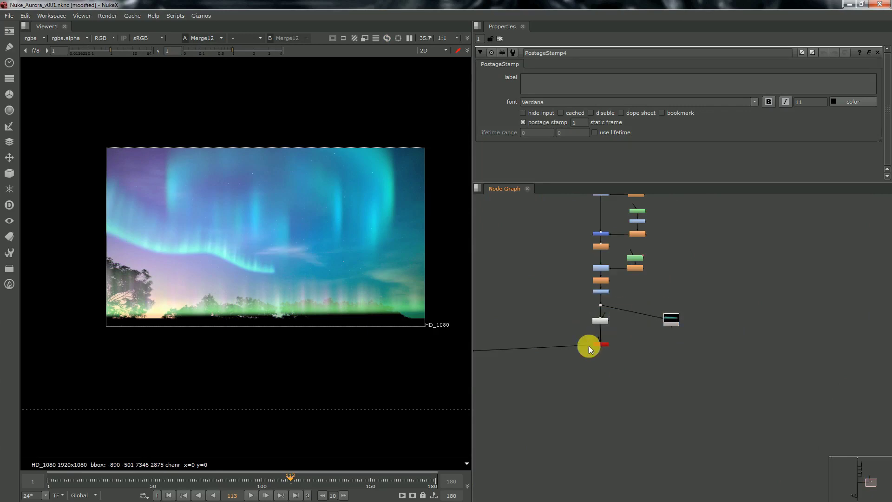
drag(589, 347, 604, 336)
drag(668, 320, 670, 333)
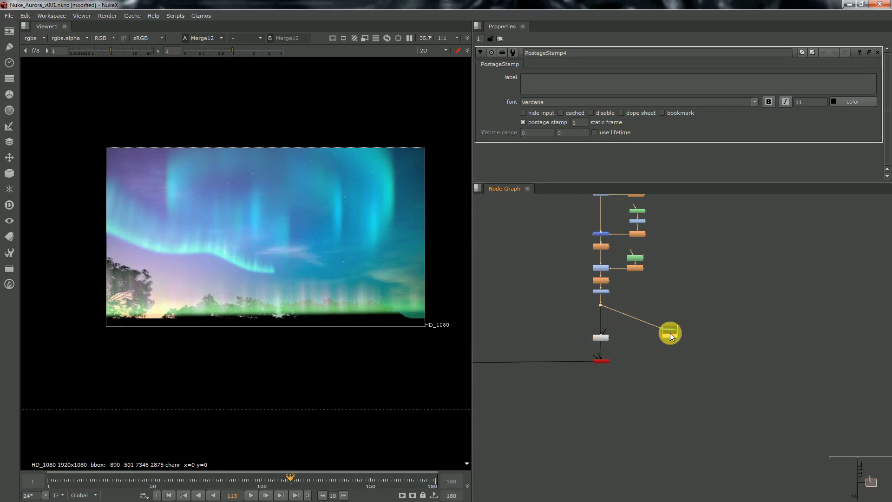
drag(601, 305, 602, 316)
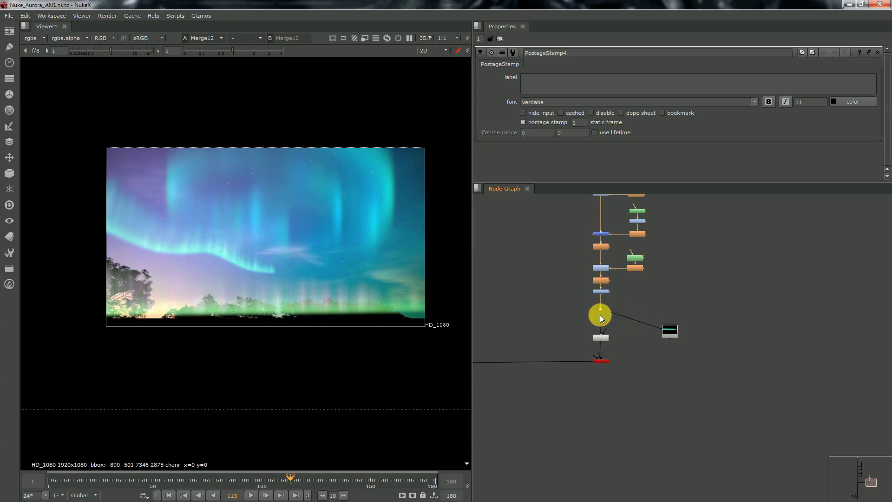
drag(666, 332, 658, 316)
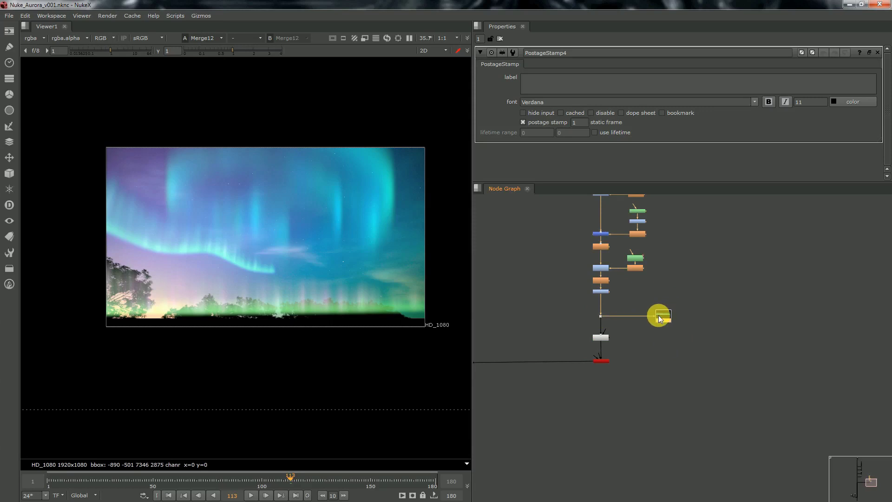
Step: Duplicate the branch's SplineWarp and Card3D and place the copies in line below the PostageStamp
drag(552, 404, 628, 324)
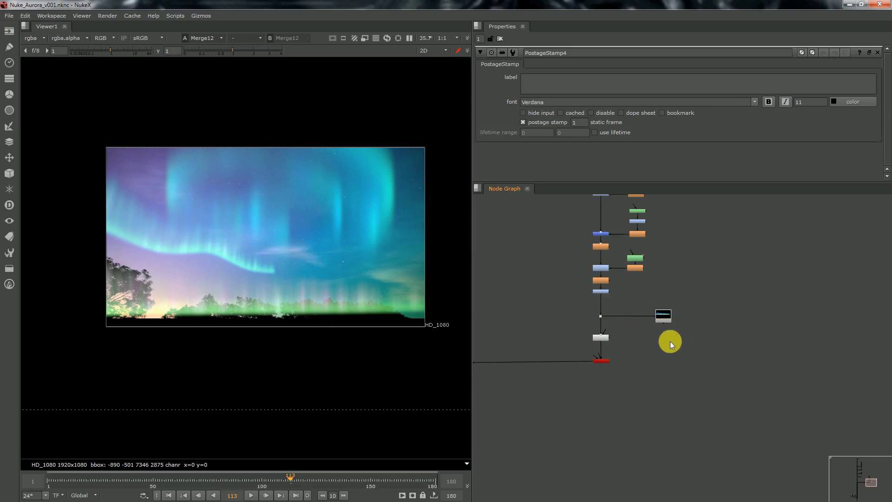
key(ctrl+v)
mouse_move(678, 341)
mouse_down()
mouse_move(662, 338)
mouse_move(694, 334)
mouse_up()
scroll(664, 338, up, 3)
mouse_move(668, 322)
mouse_down()
mouse_move(660, 303)
mouse_move(663, 334)
mouse_up()
click(669, 339)
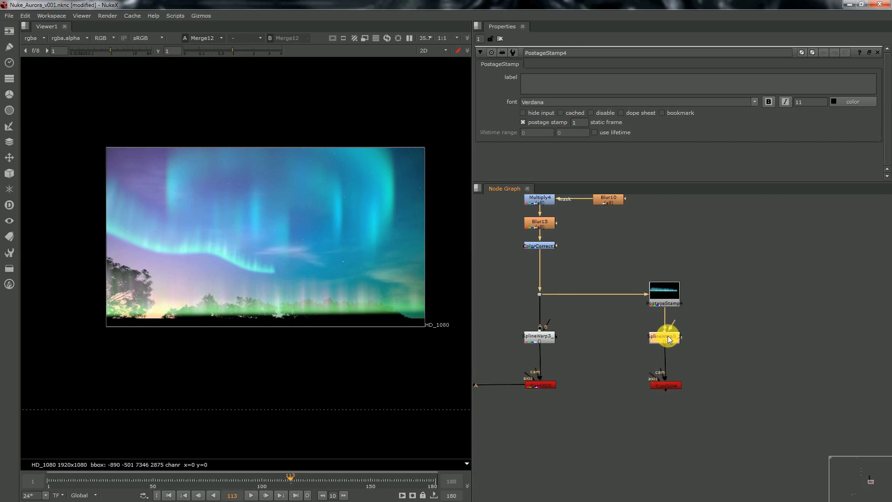
Step: View the copied Card3D and set its rotate y to 122 and rotate z to -17
double_click(666, 385)
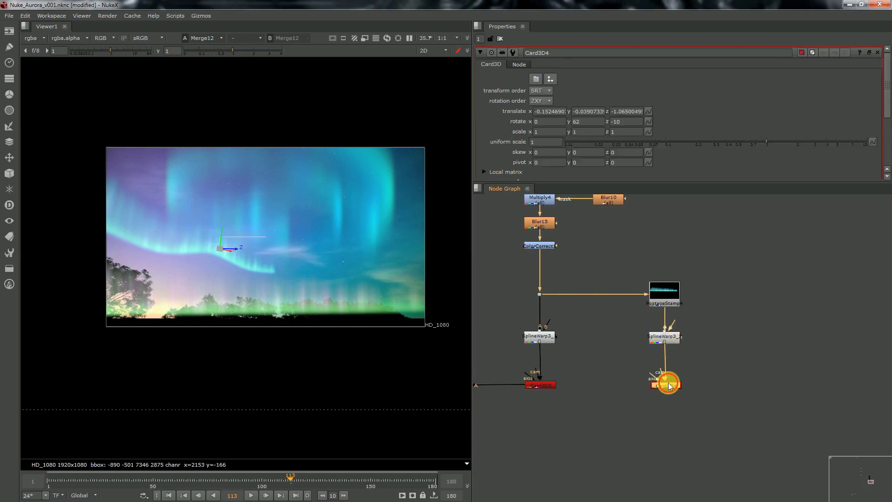
key(1)
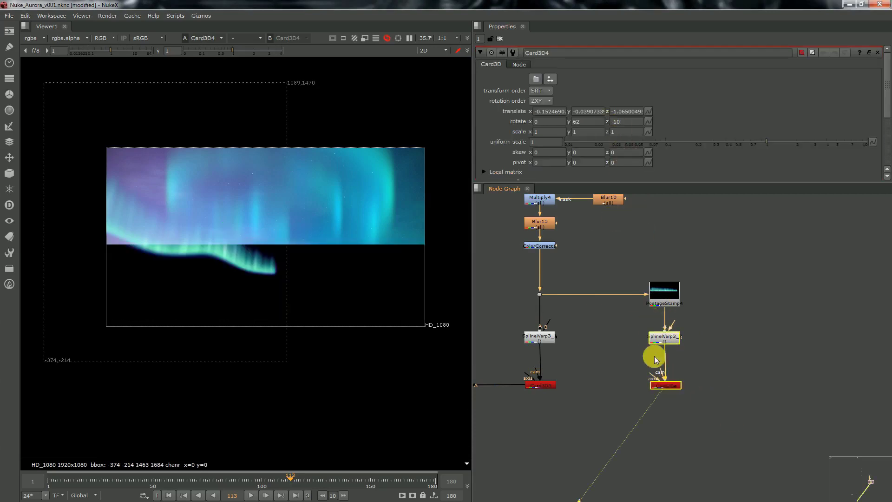
click(589, 125)
text(122)
key(Tab)
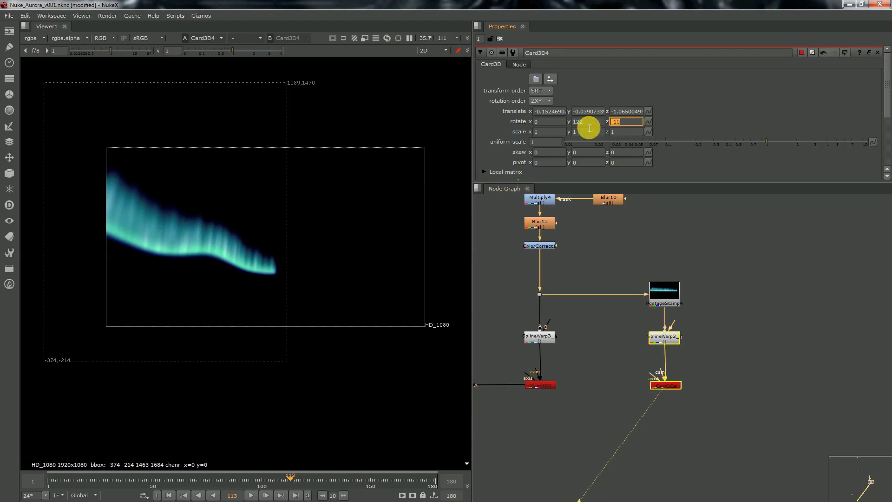
text(-17)
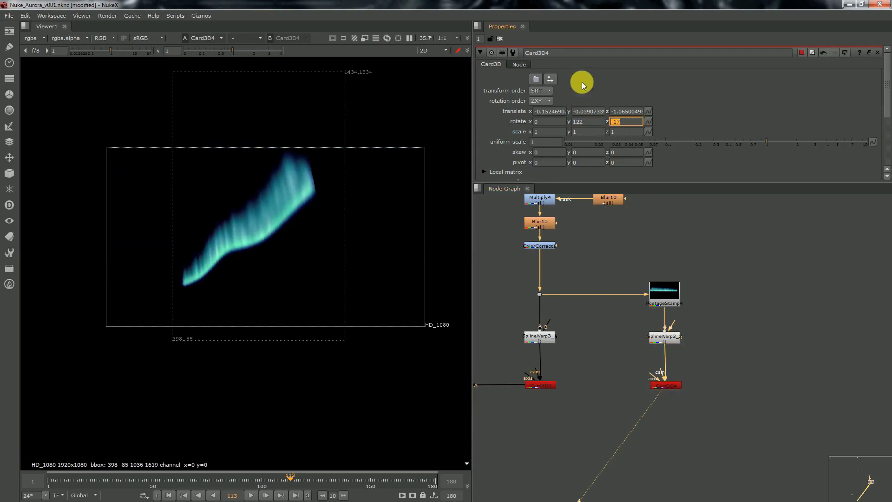
Step: Set the copied card's translate z to -1.3 and translate x to 0.4
click(623, 111)
text(-1.3)
key(Return)
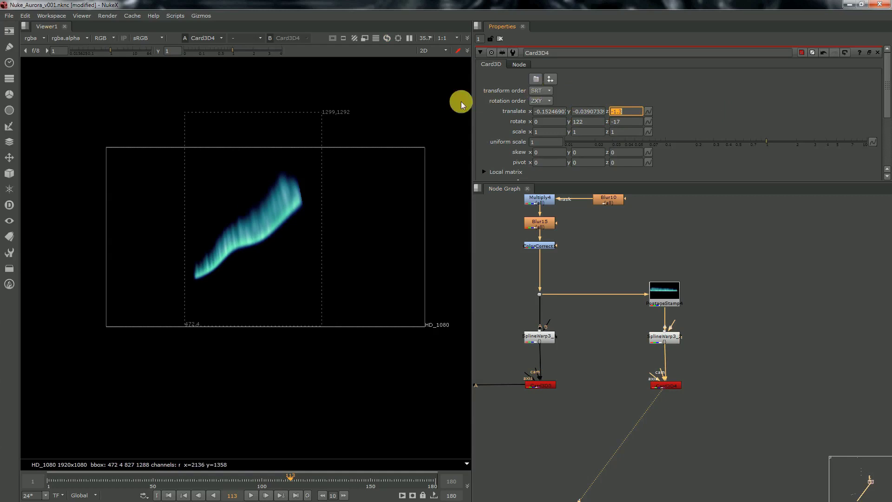
click(543, 111)
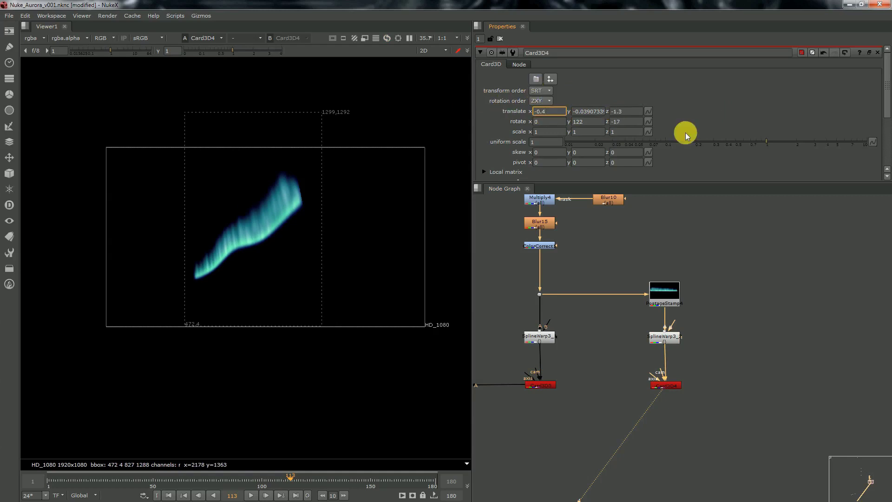
key(Return)
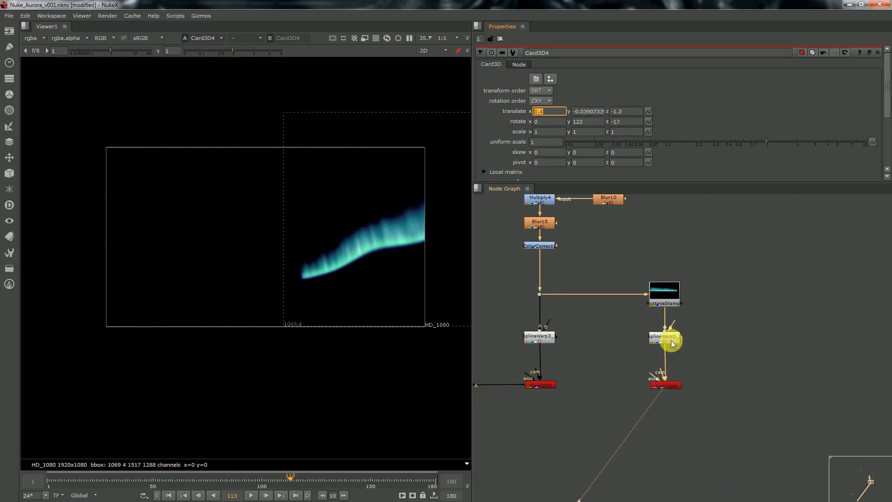
Step: Insert a Grade node between the PostageStamp and the copied SplineWarp, space the nodes out, and save the script
click(666, 295)
key(g)
drag(674, 336, 675, 351)
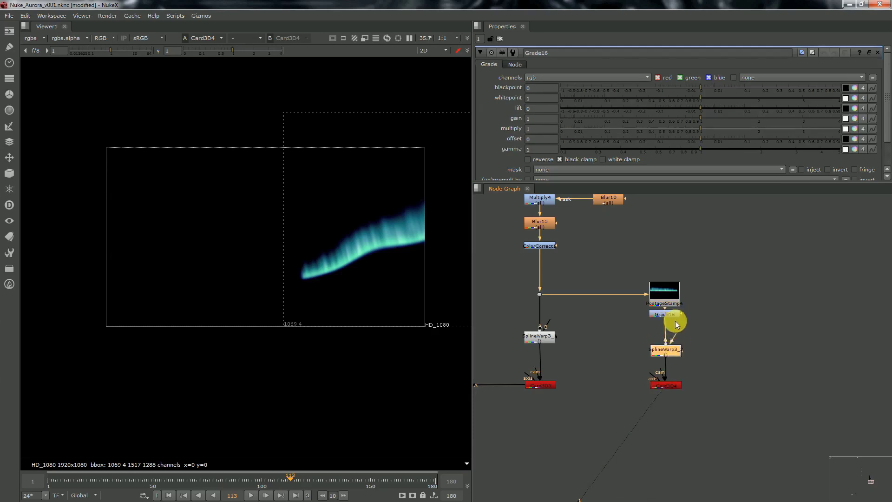
click(674, 322)
mouse_move(665, 314)
mouse_down()
mouse_move(666, 326)
mouse_move(666, 302)
mouse_up()
click(676, 353)
click(673, 385)
key(ctrl+s)
Step: Raise the green channel of the new Grade's gain to 2.9
click(670, 324)
click(854, 119)
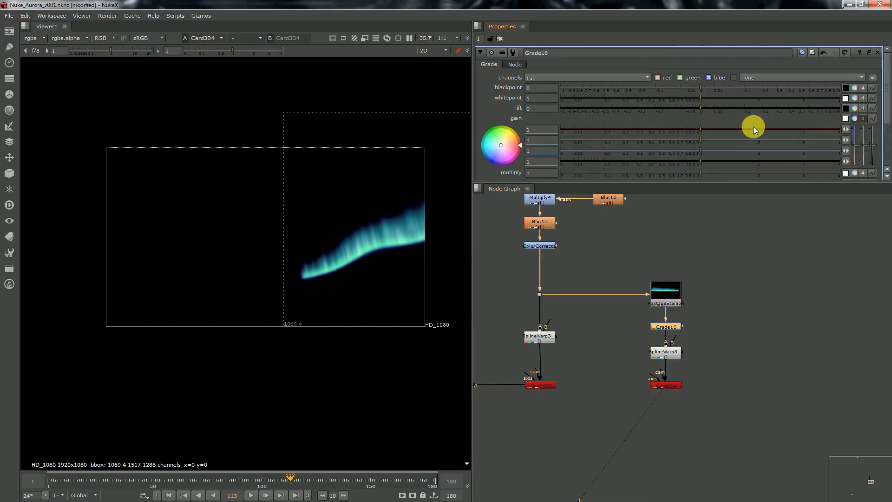
drag(763, 142, 818, 142)
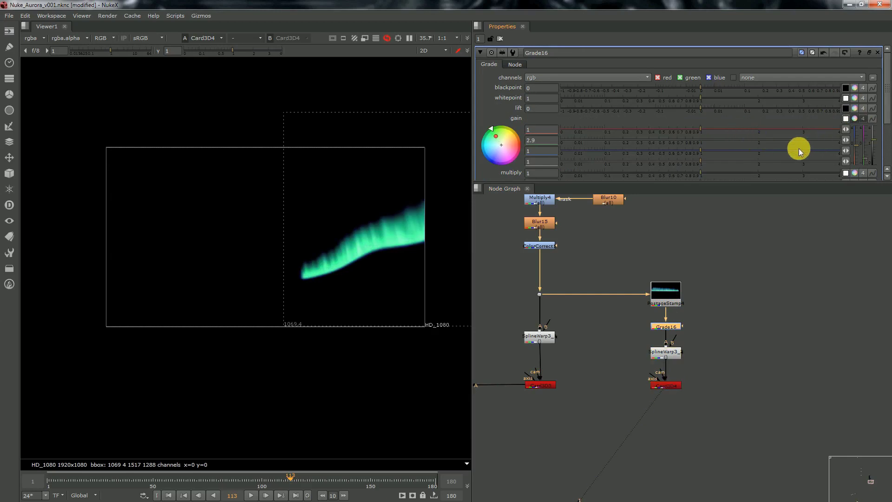
Step: Merge the graded aurora card into the branch below the first card, with the Merge's mix at 0.56
scroll(695, 348, down, 2)
click(676, 375)
key(m)
drag(705, 377, 579, 399)
click(727, 164)
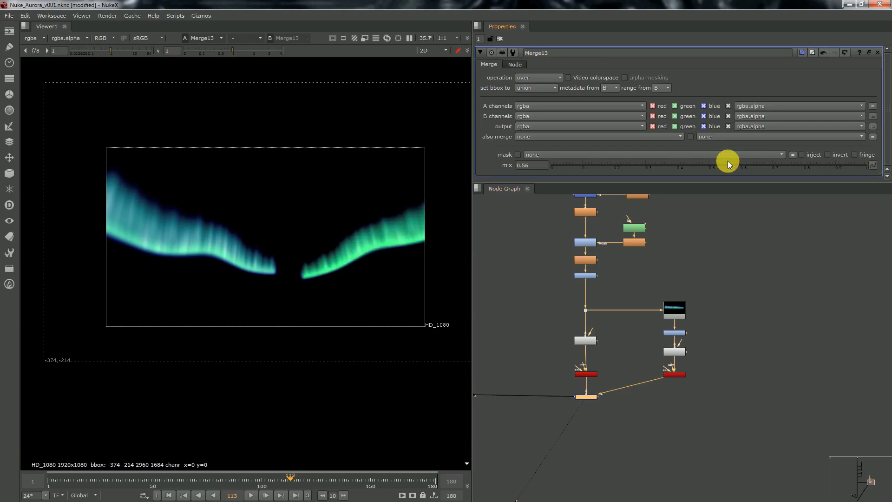
Step: Duplicate the PostageStamp beside the second aurora branch and feed the copy from the existing PostageStamp
scroll(682, 372, down, 3)
scroll(683, 371, down, 2)
scroll(678, 353, up, 4)
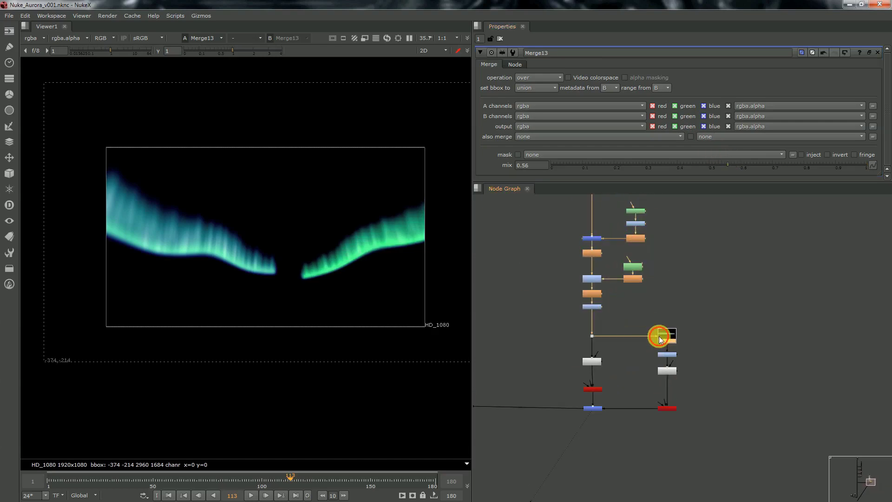
click(798, 339)
key(ctrl+v)
drag(791, 327, 668, 336)
drag(796, 337, 756, 337)
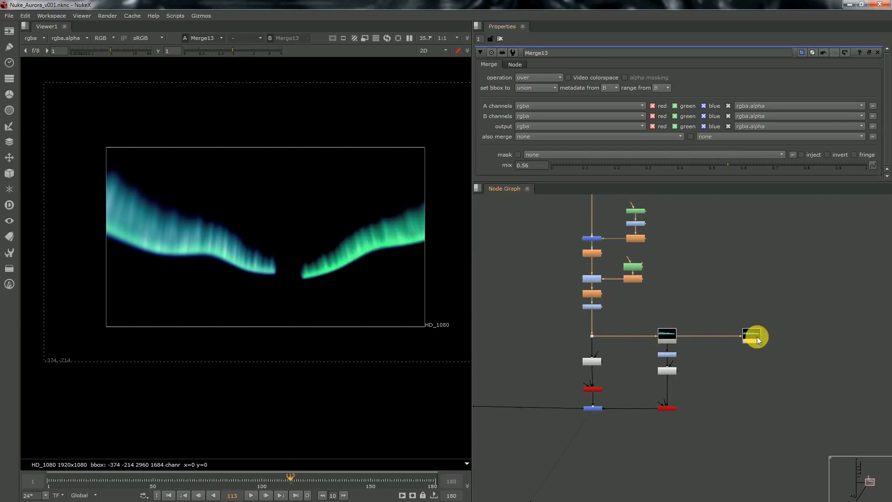
Step: Duplicate the second branch's Grade, SplineWarp and Card3D, place the copies below the new PostageStamp, and save the script
key(1)
drag(636, 430, 696, 345)
key(ctrl+c)
click(740, 385)
key(ctrl+v)
mouse_move(742, 385)
mouse_down()
mouse_move(749, 353)
mouse_move(757, 380)
mouse_up()
click(779, 383)
key(ctrl+s)
Step: Merge the third aurora card into the branch below the previous Merge, routing its connection through a Dot
click(756, 413)
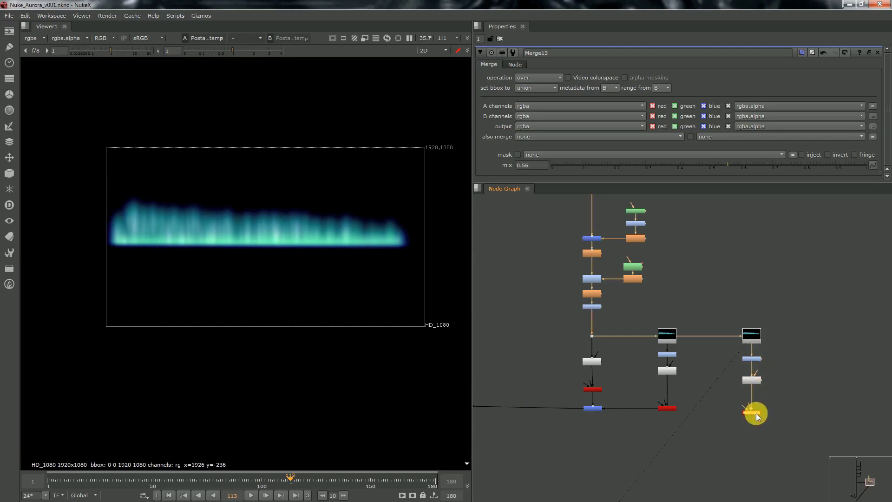
key(m)
drag(755, 421, 590, 437)
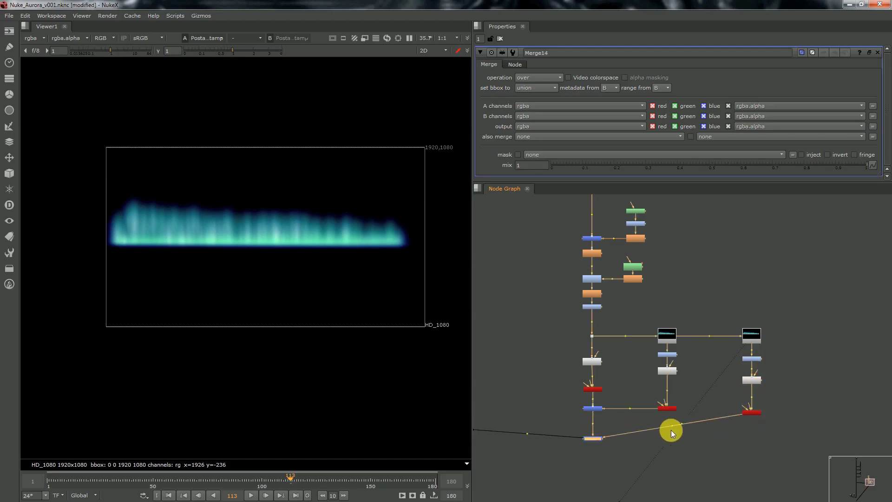
ctrl+drag(672, 427, 717, 439)
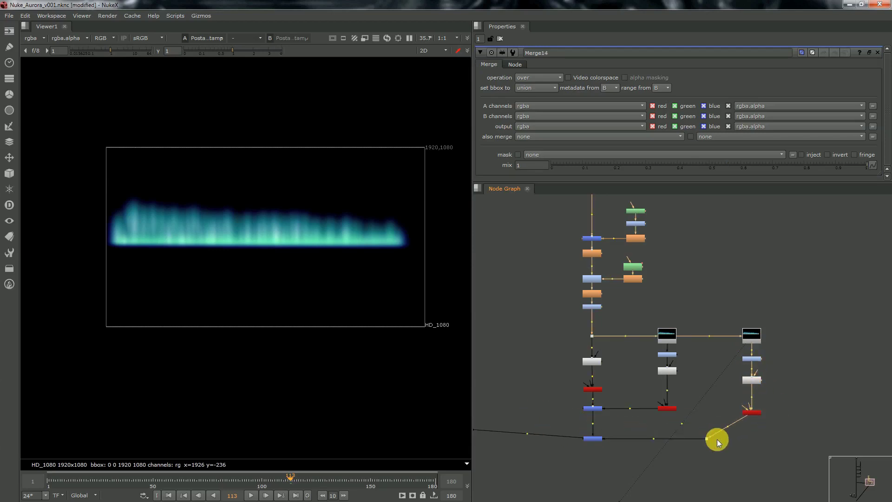
scroll(753, 411, up, 1)
Step: View the third aurora's Card3D and set its rotate y to 75 and rotate z to -10
double_click(753, 412)
key(1)
click(584, 122)
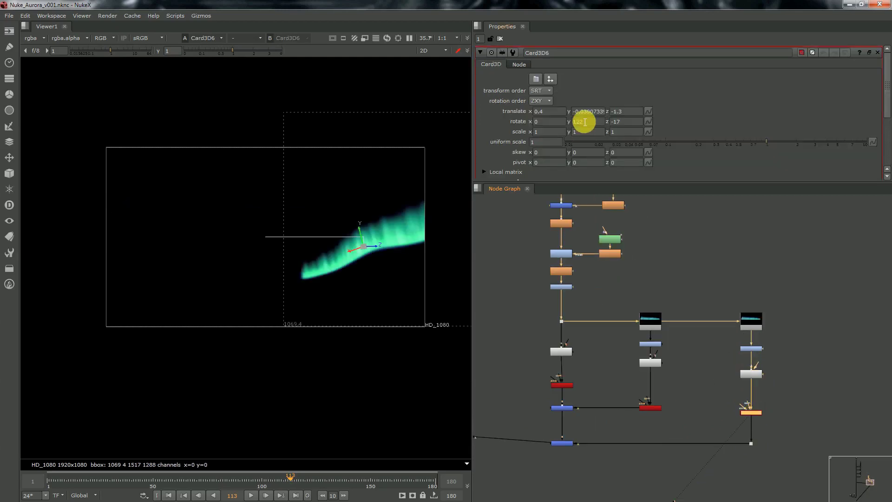
text(75)
key(Tab)
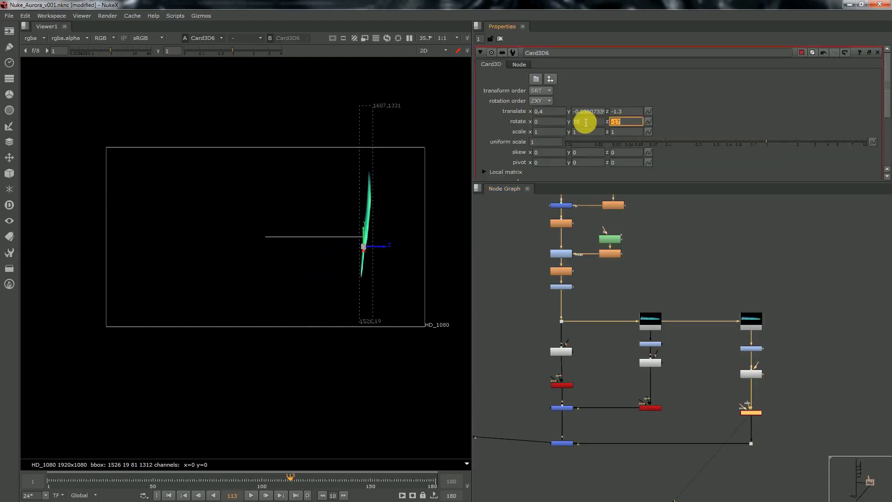
text(-10)
key(Return)
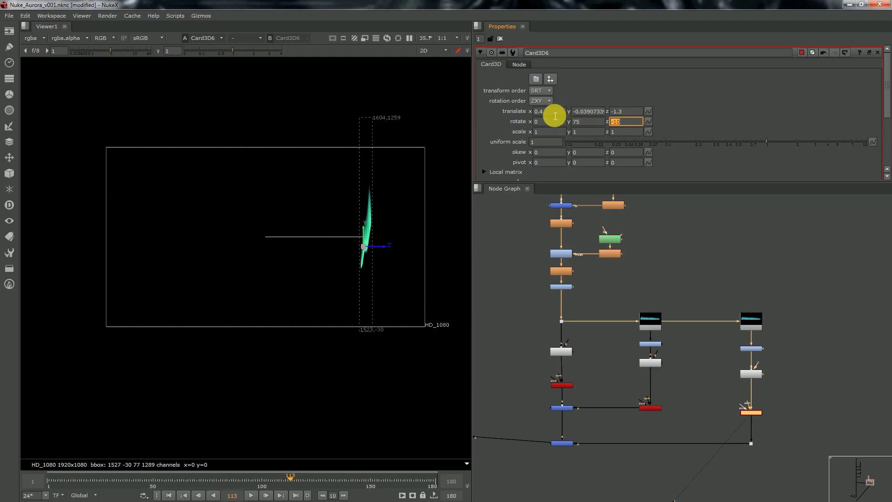
Step: Set the third aurora card's uniform scale to 1.2 and its translate to x 0.02, y 0.02, z -1.05
click(551, 142)
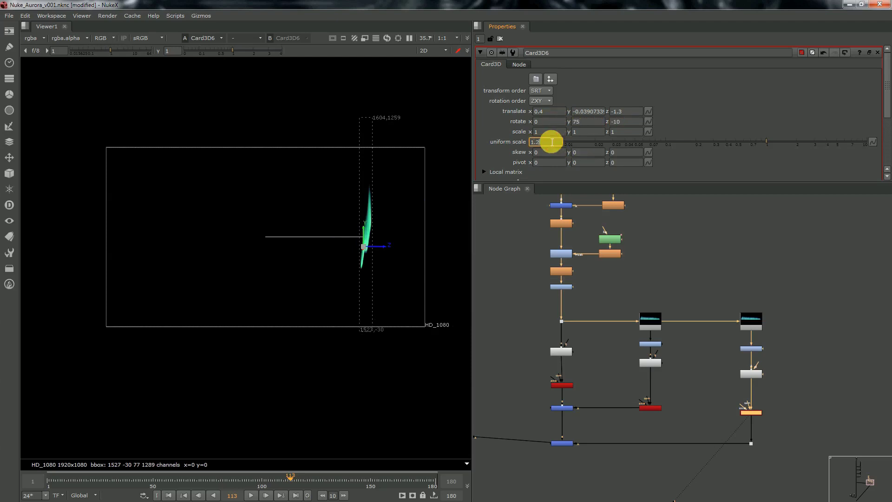
text(.2)
key(Return)
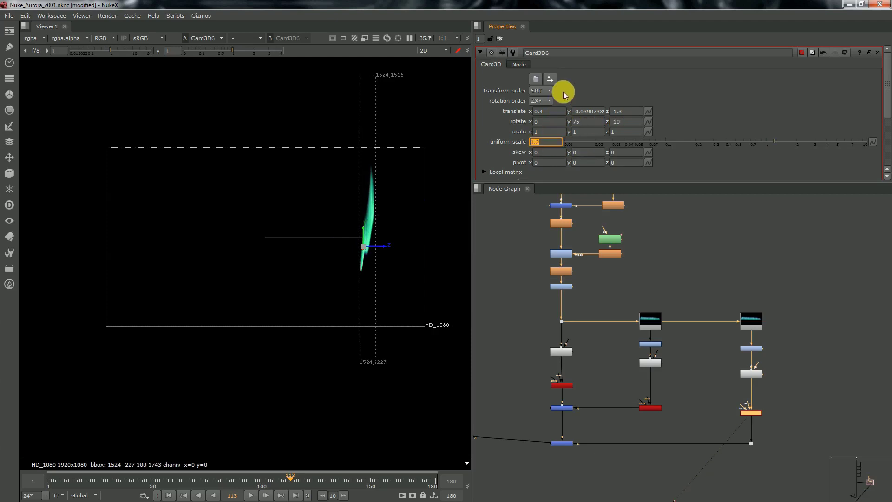
click(543, 112)
text(0.0)
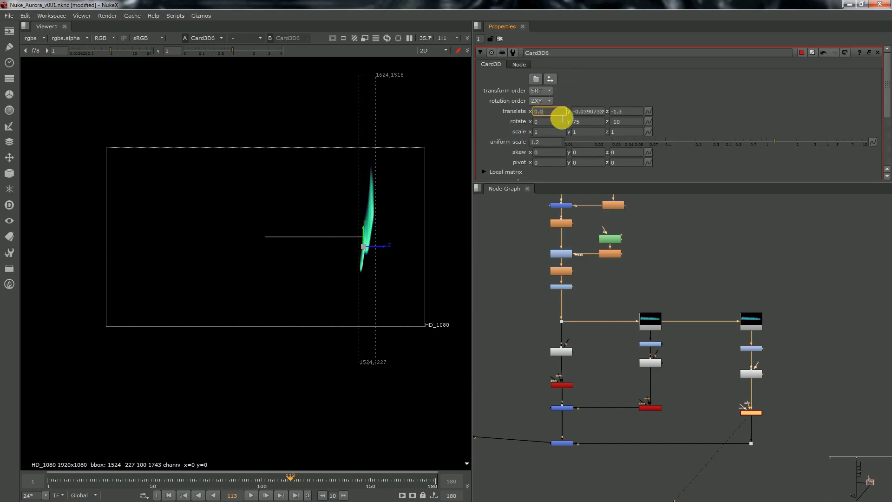
text(2)
key(Return)
key(Tab)
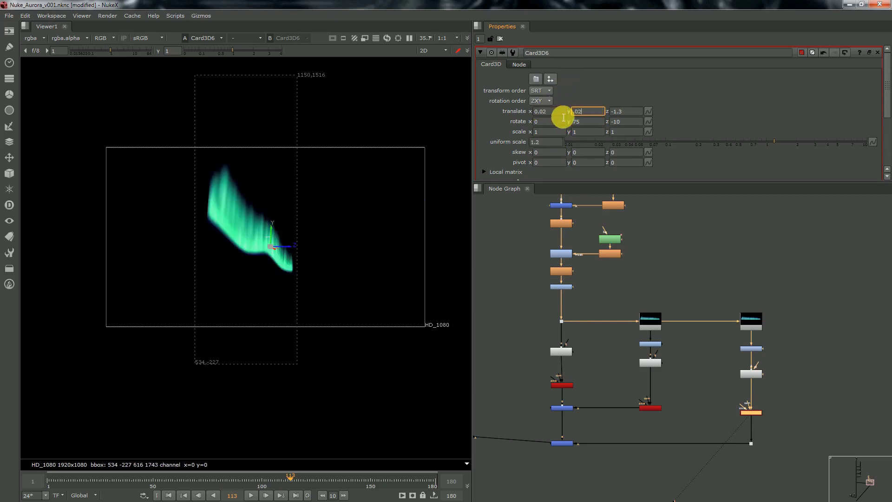
key(Tab)
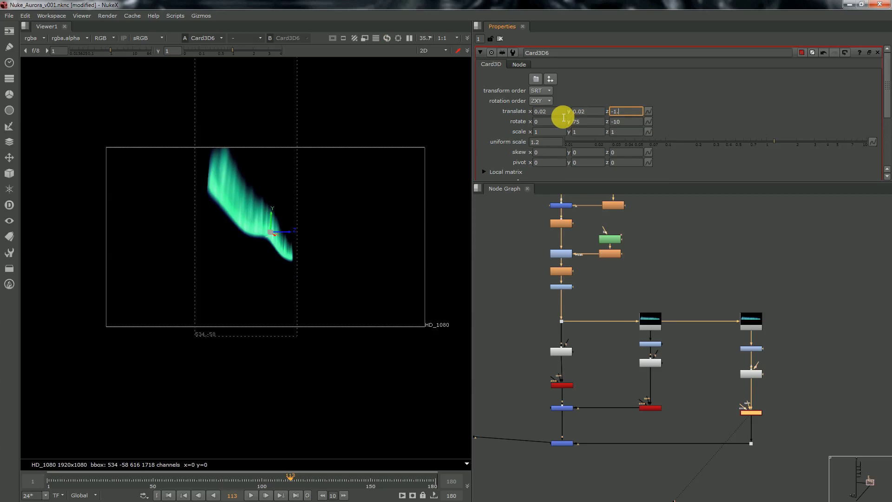
text(-1.05)
key(Return)
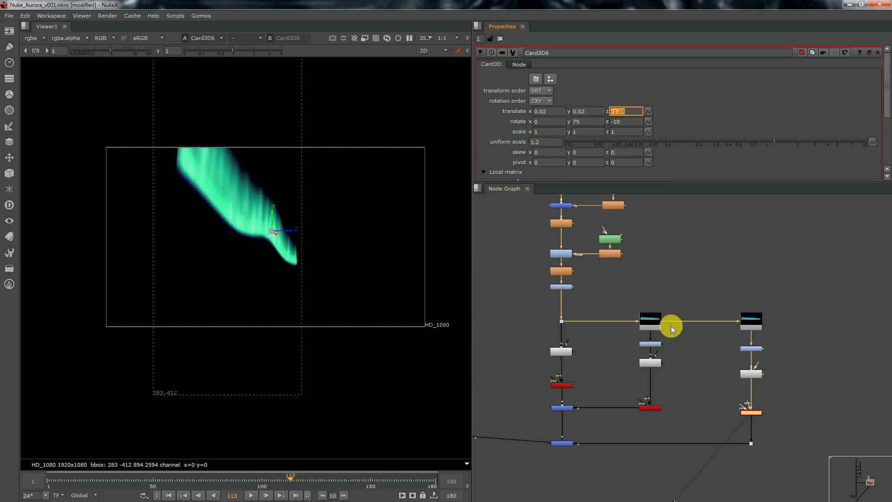
Step: At frame 168, raise the second and fourth points of Bezier1 in the third branch's SplineWarp to bend that aurora more strongly
scroll(701, 297, down, 5)
scroll(715, 325, up, 3)
double_click(723, 331)
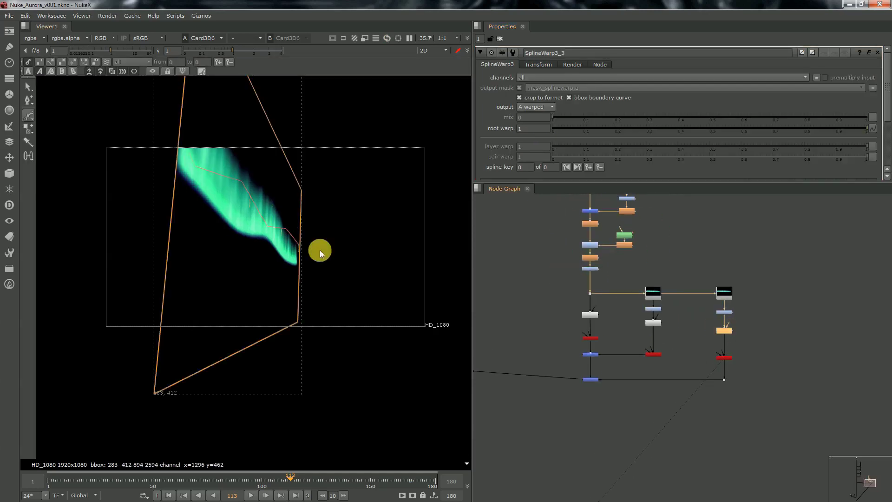
click(409, 483)
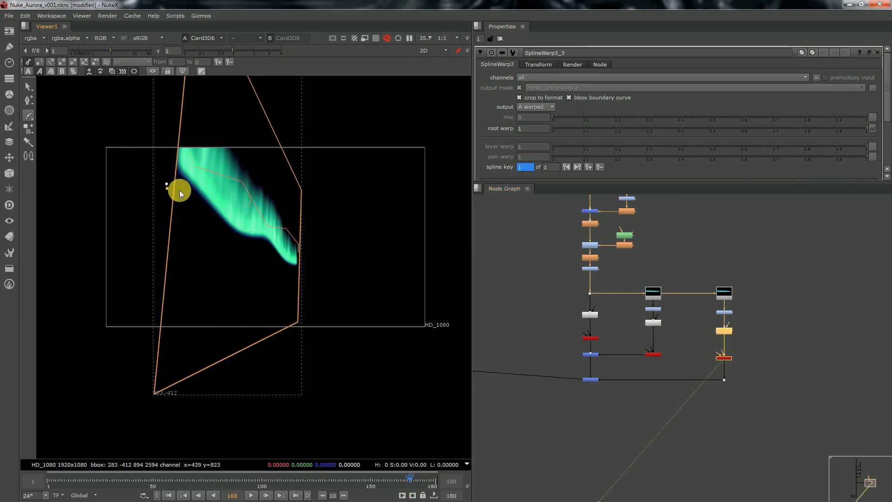
scroll(590, 155, down, 3)
click(495, 169)
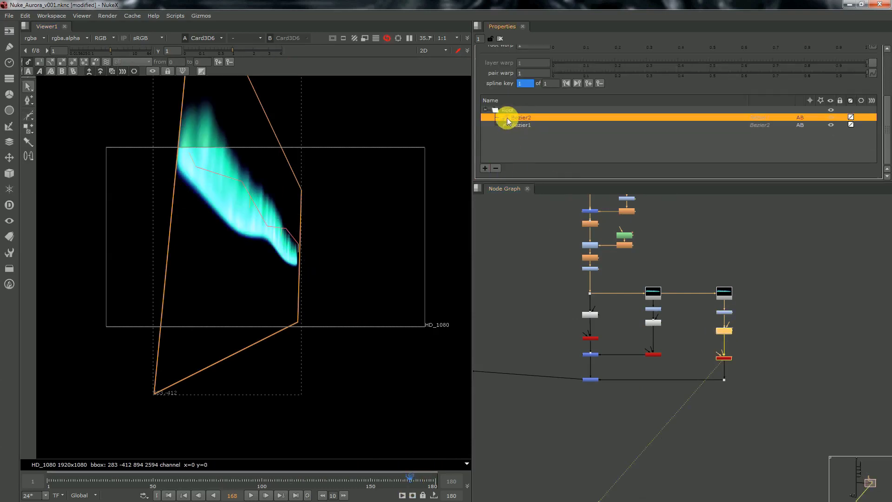
mouse_move(241, 182)
mouse_down()
mouse_move(233, 195)
mouse_move(241, 170)
mouse_up()
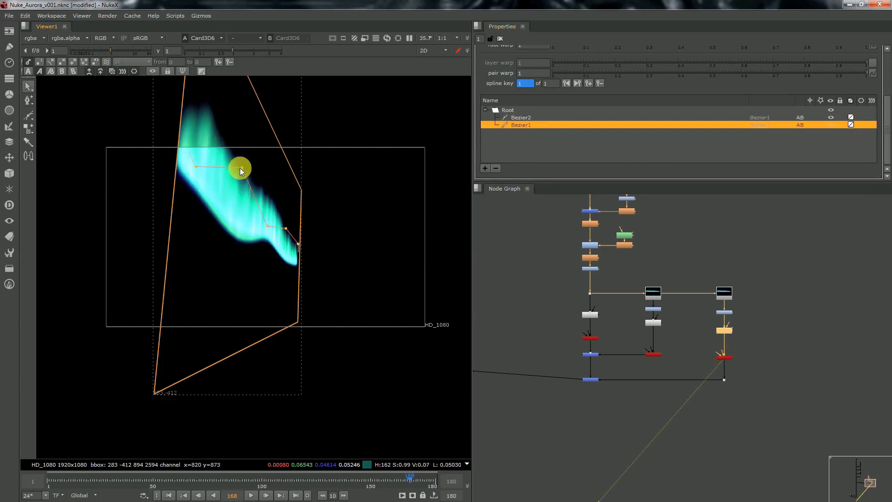
drag(286, 228, 296, 214)
Step: Duplicate the third branch's PostageStamp and place the copy beside it, in line with the existing PostageStamps
scroll(730, 332, down, 4)
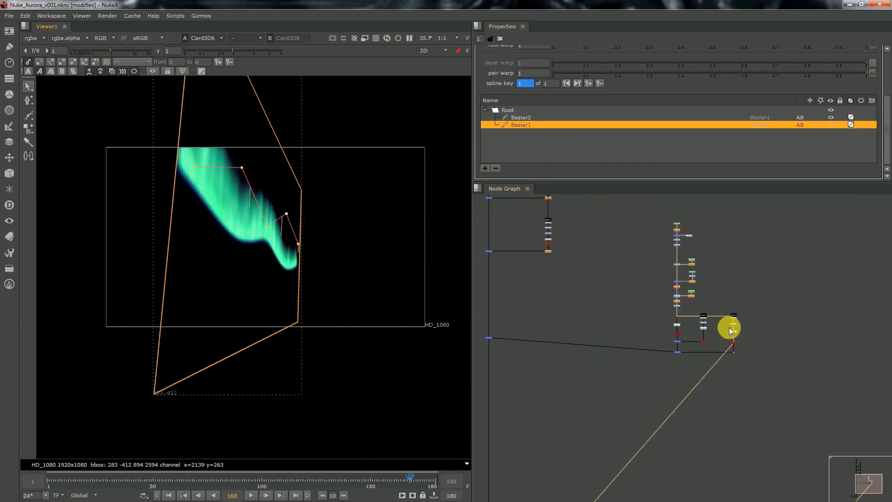
scroll(772, 338, up, 4)
middle_drag(711, 322, 669, 328)
click(669, 306)
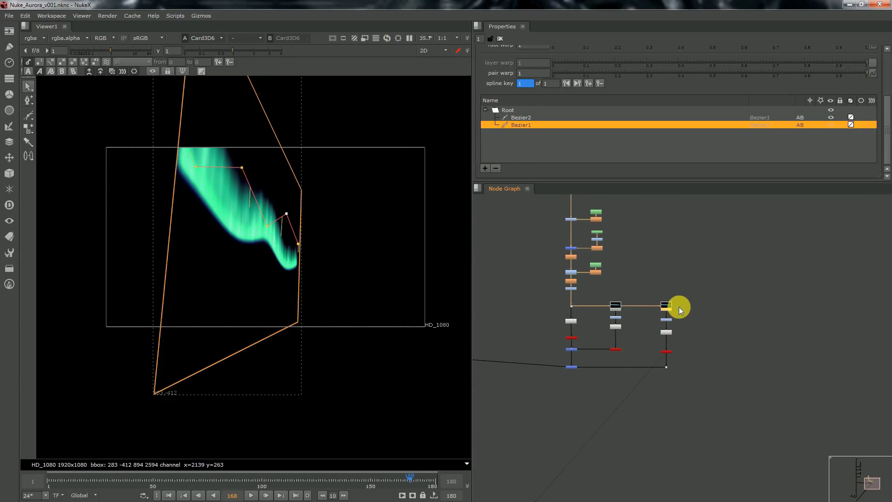
click(704, 302)
scroll(714, 305, up, 4)
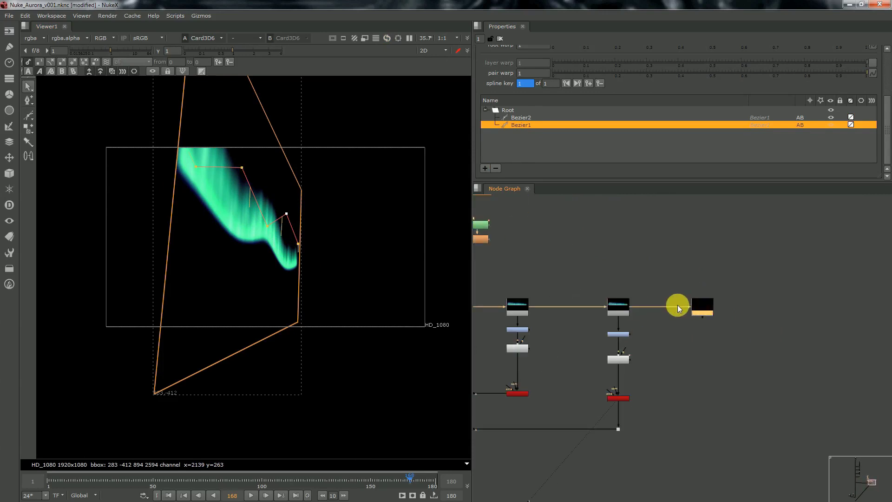
drag(702, 306, 725, 306)
Step: View the second branch's SplineWarp and raise the middle and fourth points of the third branch's still-open Bezier1
click(521, 312)
key(1)
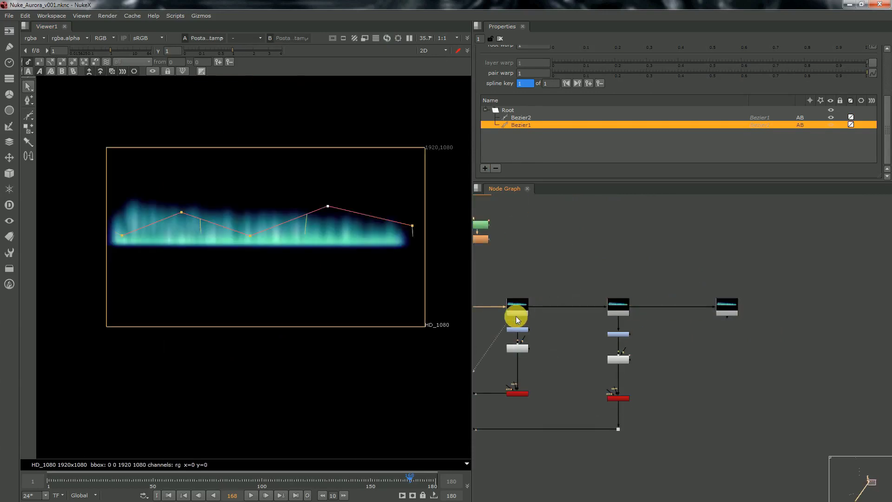
click(327, 206)
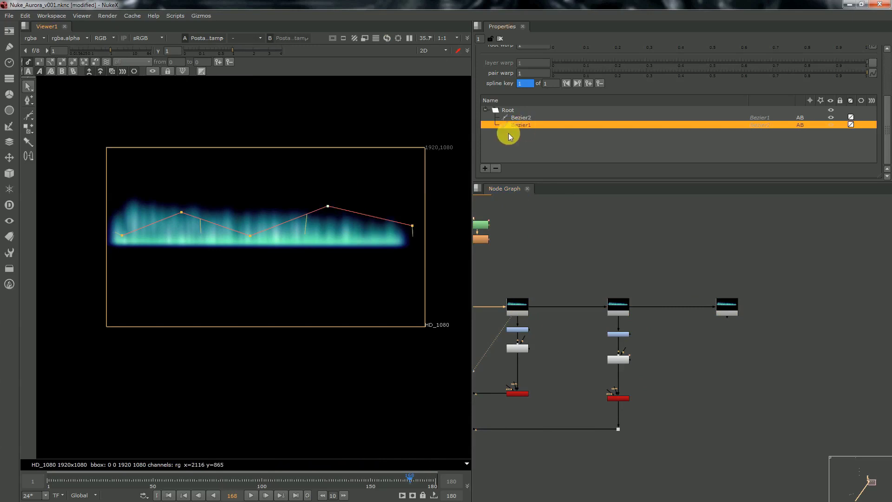
click(520, 118)
click(520, 125)
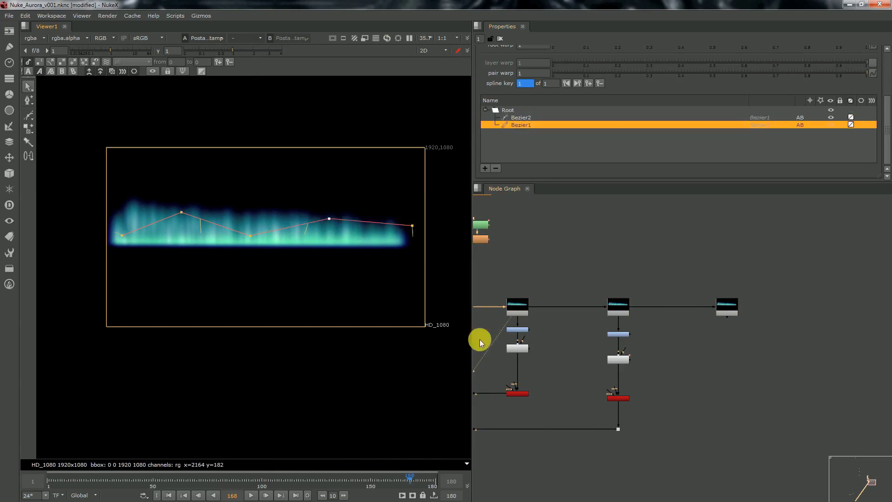
click(518, 348)
key(1)
drag(328, 204, 332, 185)
drag(250, 236, 251, 226)
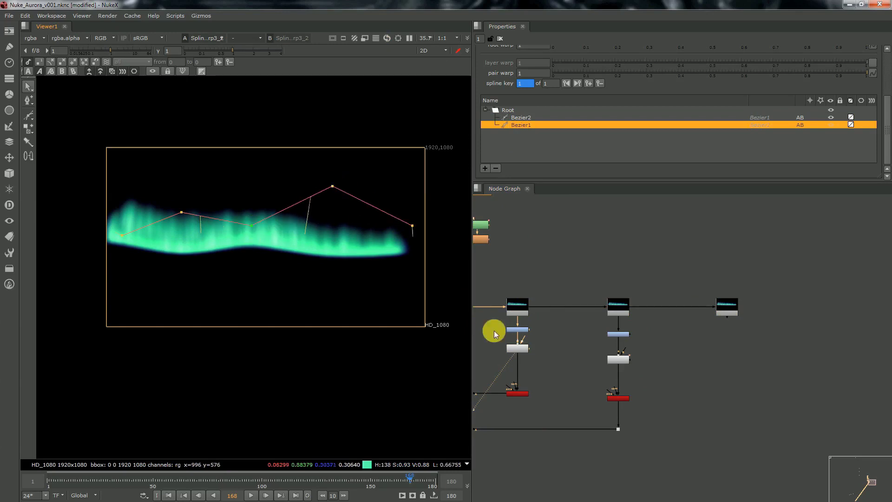
Step: Open the second branch's SplineWarp and reshape its Bezier1 by lowering the middle point and slightly raising the second point
click(517, 349)
click(533, 124)
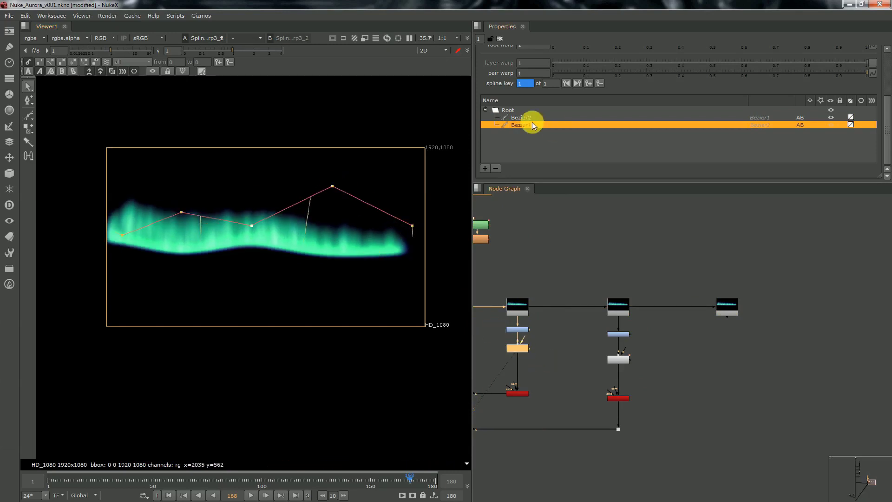
double_click(518, 346)
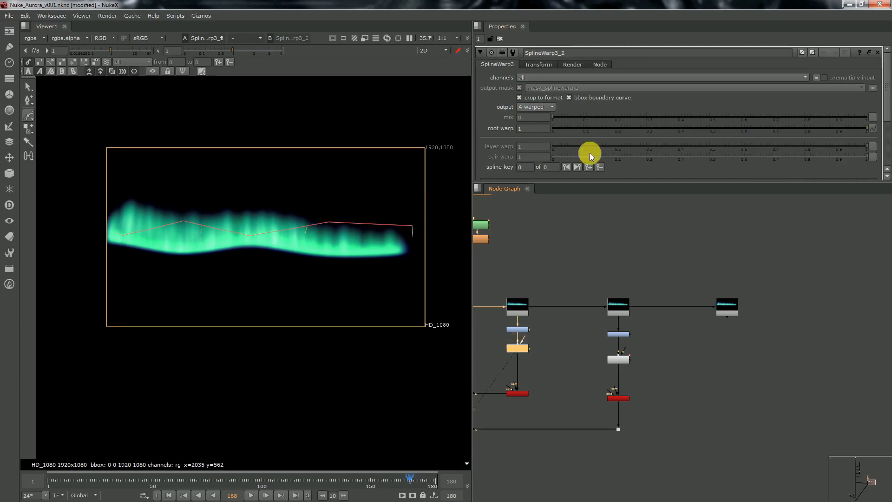
click(618, 359)
key(1)
click(521, 349)
key(1)
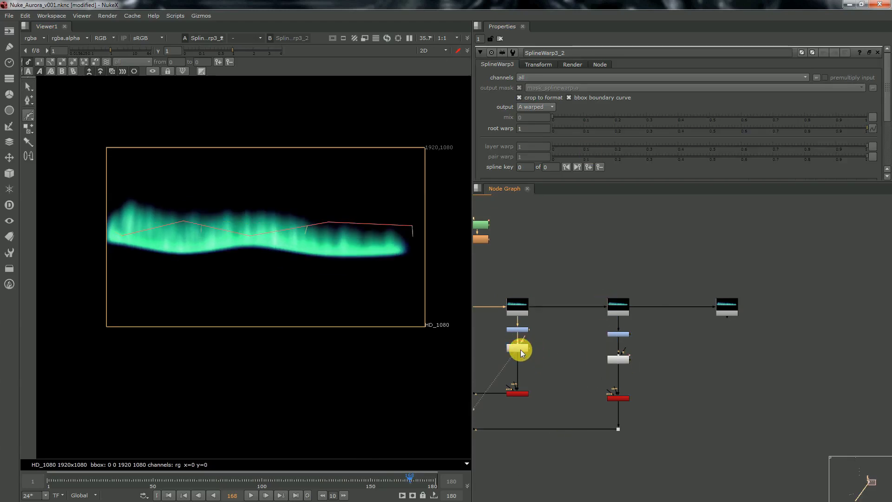
scroll(504, 162, down, 3)
click(279, 213)
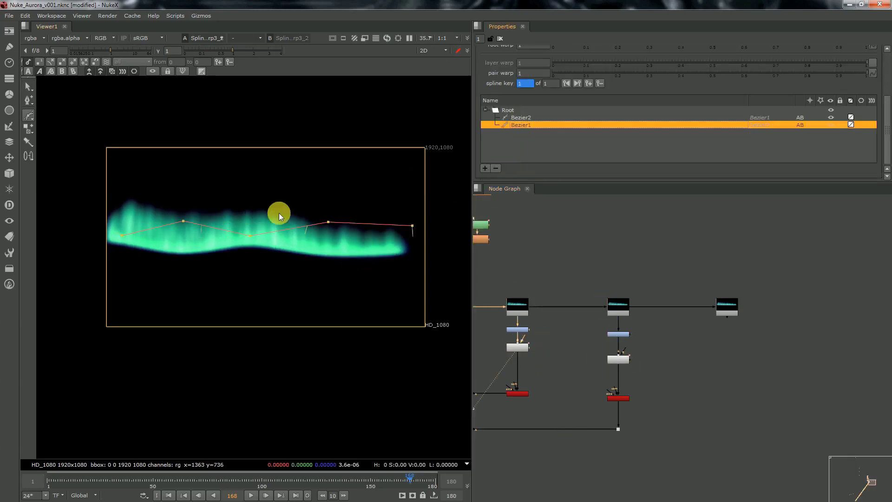
drag(250, 236, 251, 243)
drag(183, 221, 184, 219)
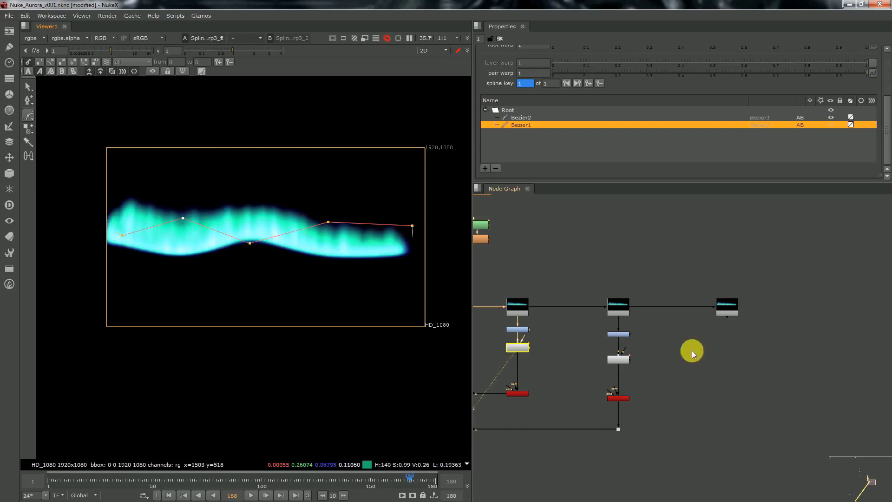
Step: Duplicate the third branch's Grade, SplineWarp and Card3D and connect the copies below the new fourth PostageStamp
scroll(692, 354, down, 2)
drag(664, 331, 572, 420)
key(ctrl+c)
key(ctrl+v)
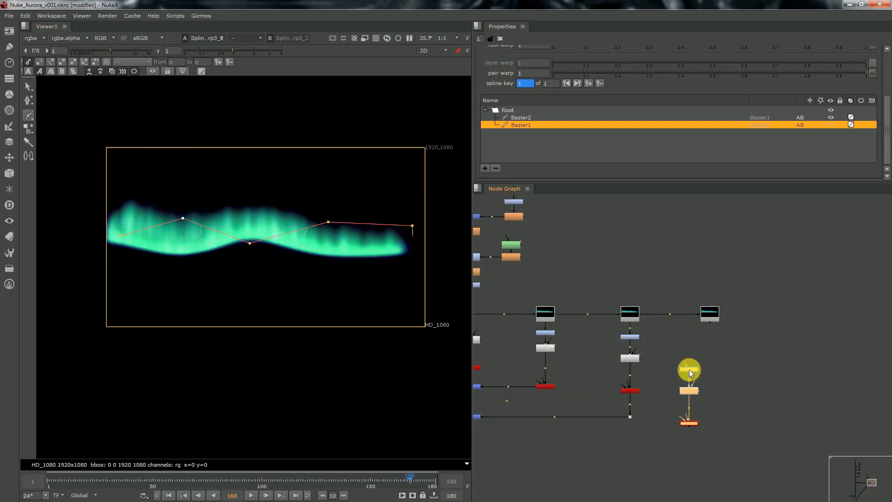
drag(689, 372, 709, 346)
click(710, 366)
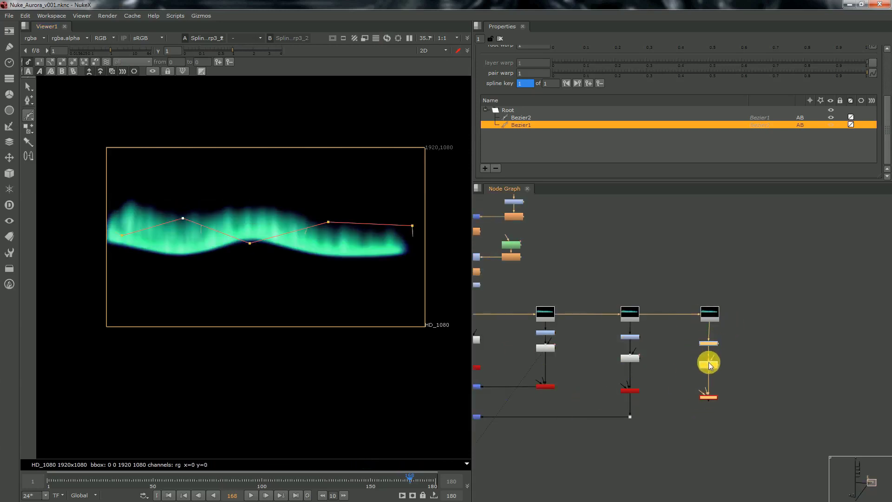
Step: Open and view the fourth aurora's Card3D and set its rotate y to 100
double_click(708, 398)
key(1)
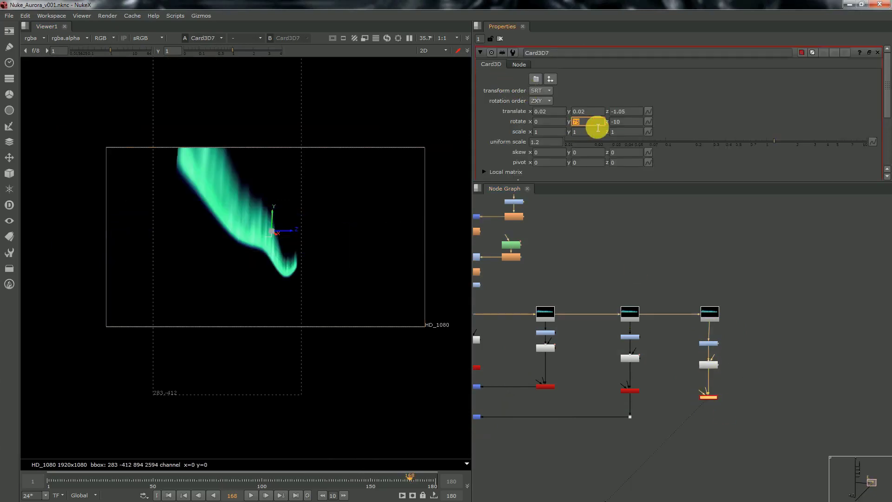
click(778, 388)
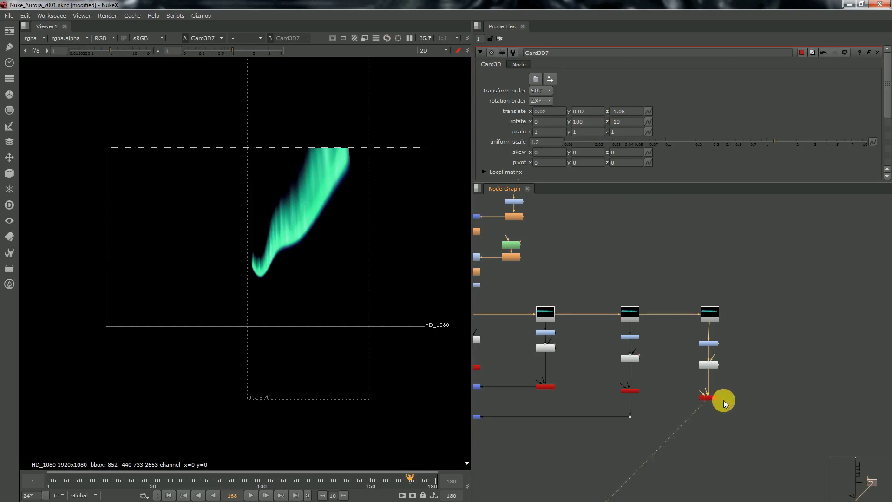
Step: Set the fourth aurora card's translate to x 0.1, y 0.09, z -1.5
click(589, 111)
text(.0)
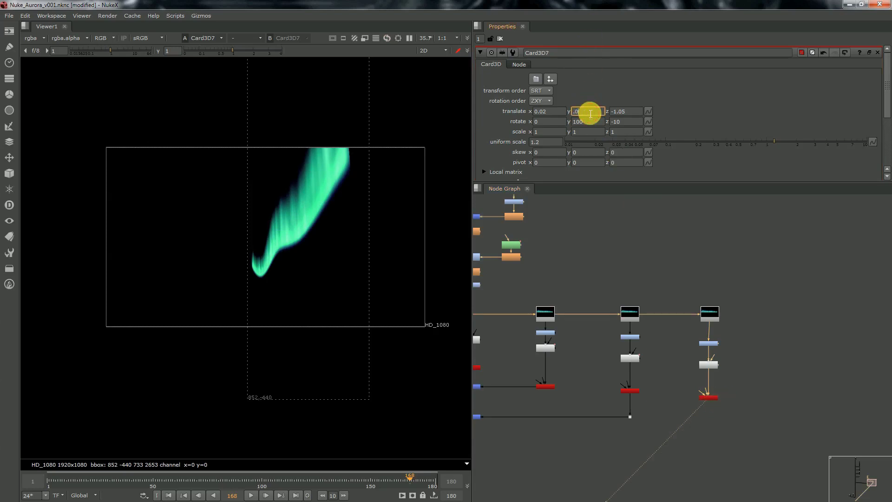
text(9)
key(Tab)
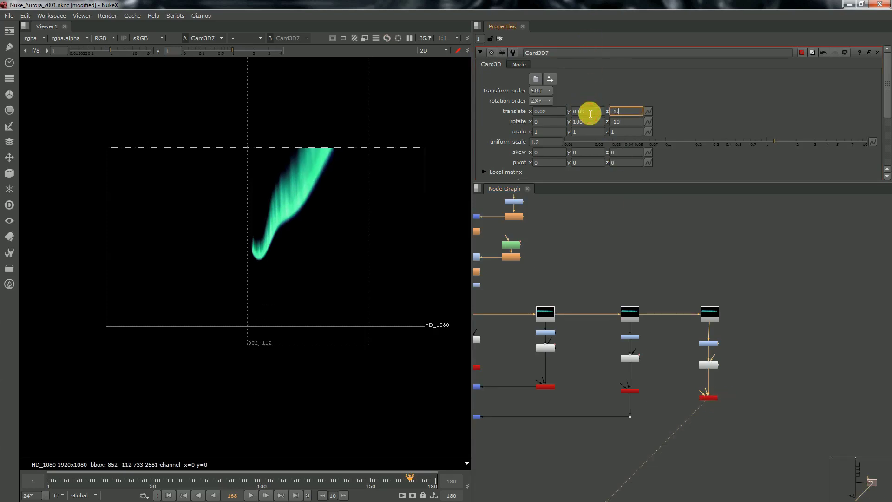
text(-1.5)
key(Return)
click(561, 114)
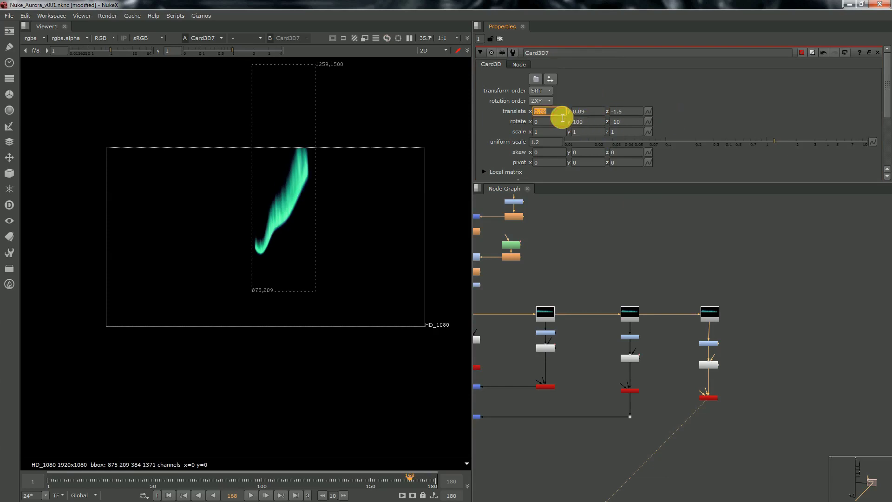
key(Return)
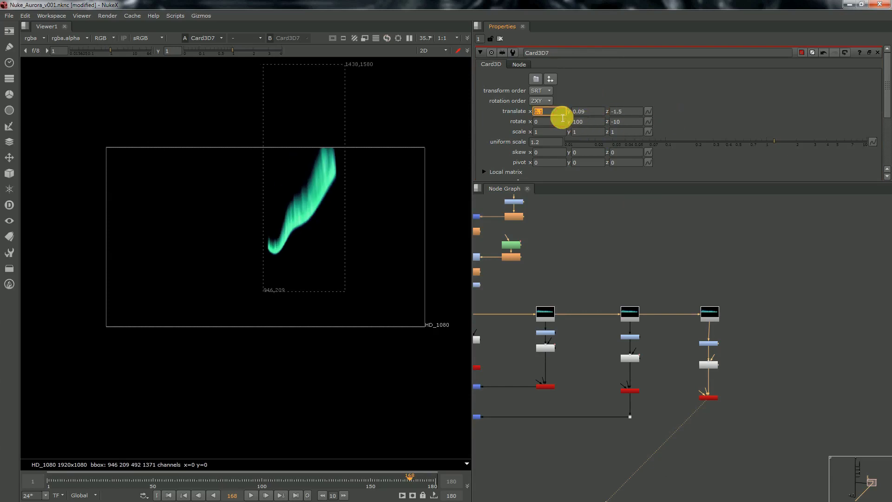
Step: Set the fourth aurora card's rotate y to 105
scroll(660, 334, down, 2)
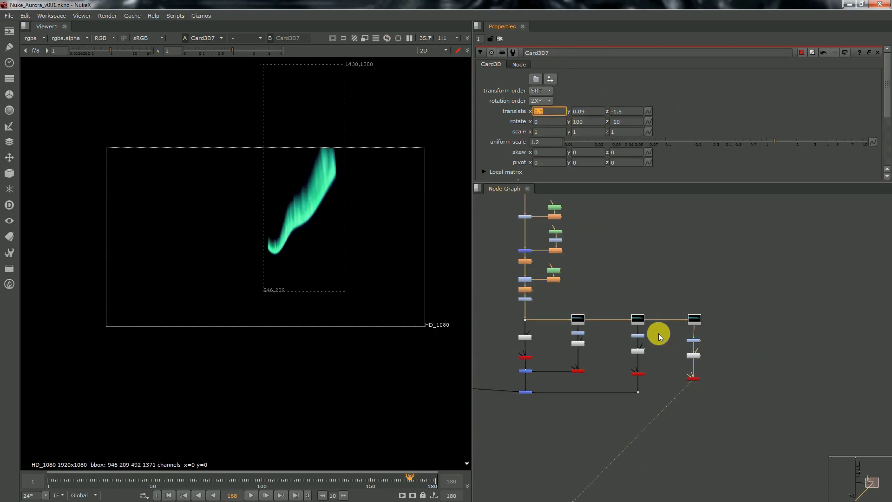
click(586, 123)
text(105)
key(Return)
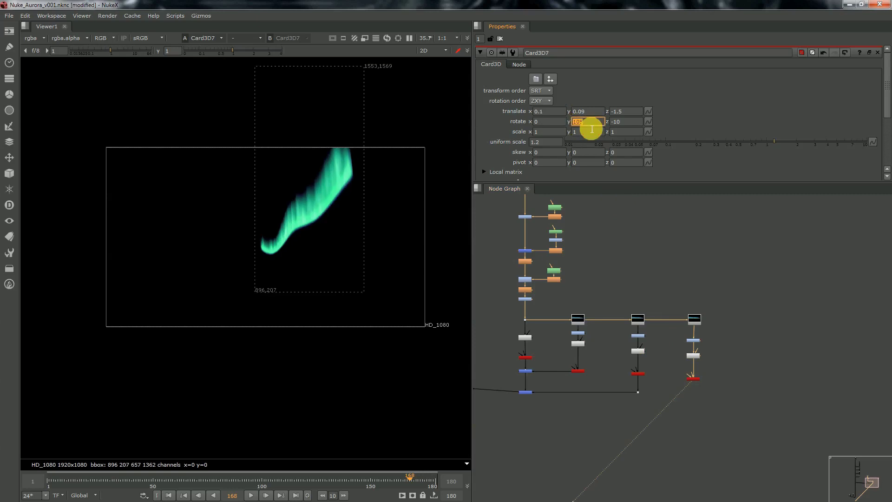
Step: Align the fourth PostageStamp above its branch and merge the fourth aurora card into the main branch below the previous Merge
scroll(701, 375, down, 2)
scroll(701, 375, up, 3)
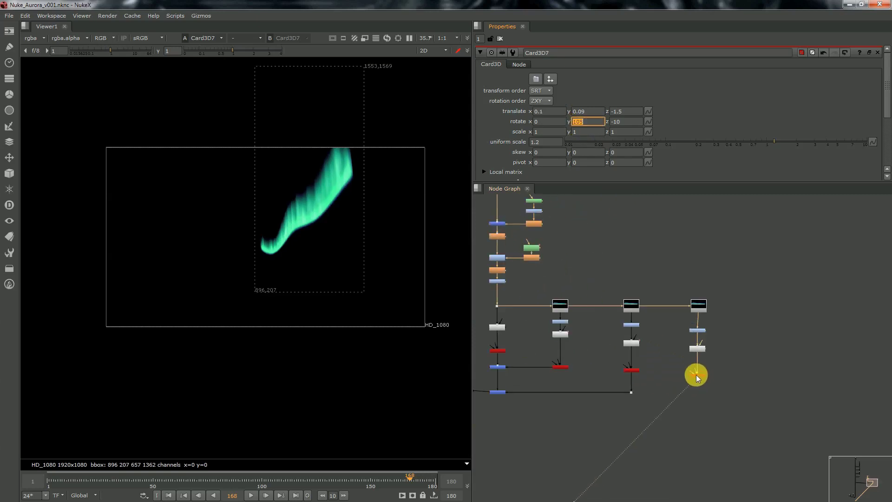
click(698, 304)
click(698, 375)
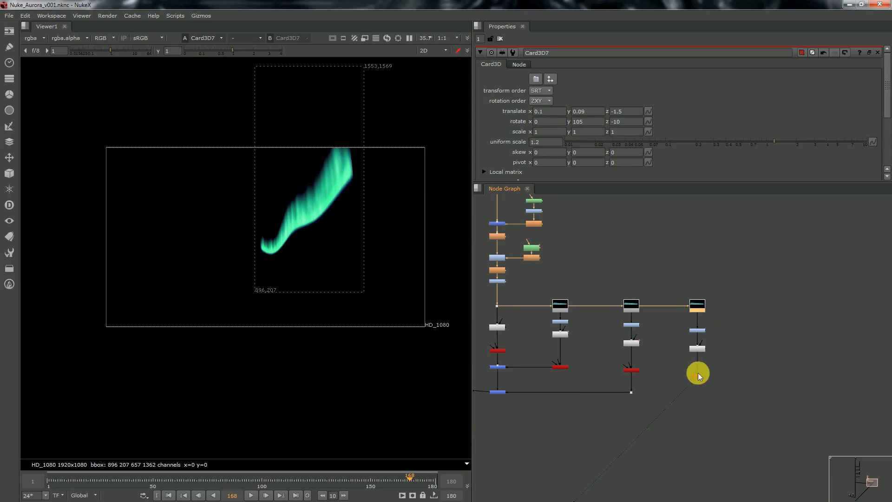
double_click(698, 376)
scroll(698, 377, down, 3)
drag(714, 385, 612, 399)
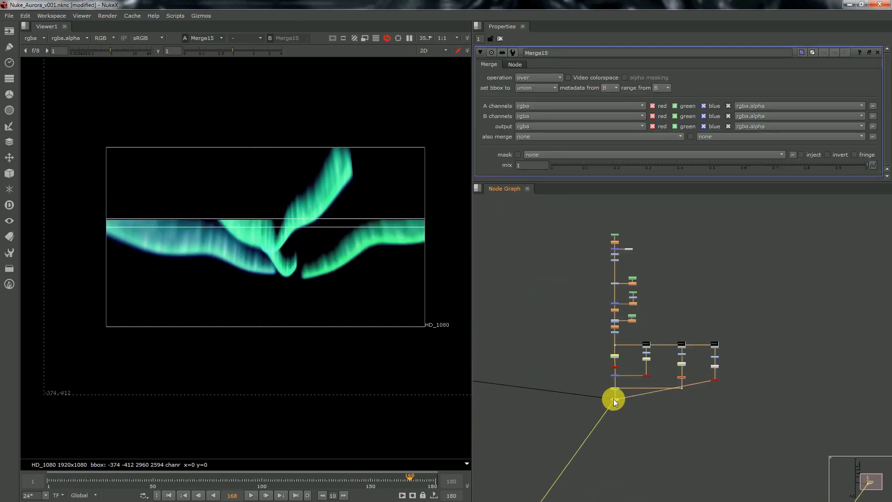
Step: Route the fourth aurora's merge connection through a Dot and set its Grade gain to red 0.2 and blue 1.8
scroll(614, 398, up, 2)
scroll(666, 398, up, 2)
ctrl+drag(693, 378, 813, 401)
double_click(813, 301)
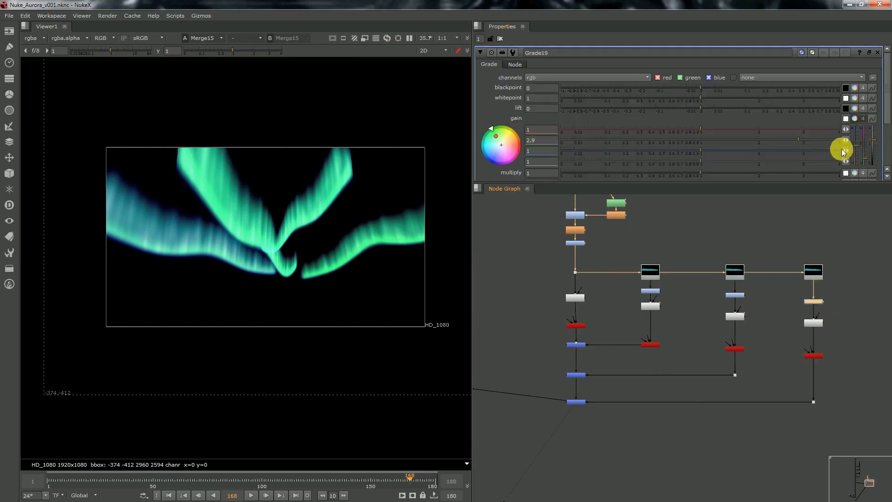
drag(855, 142, 855, 133)
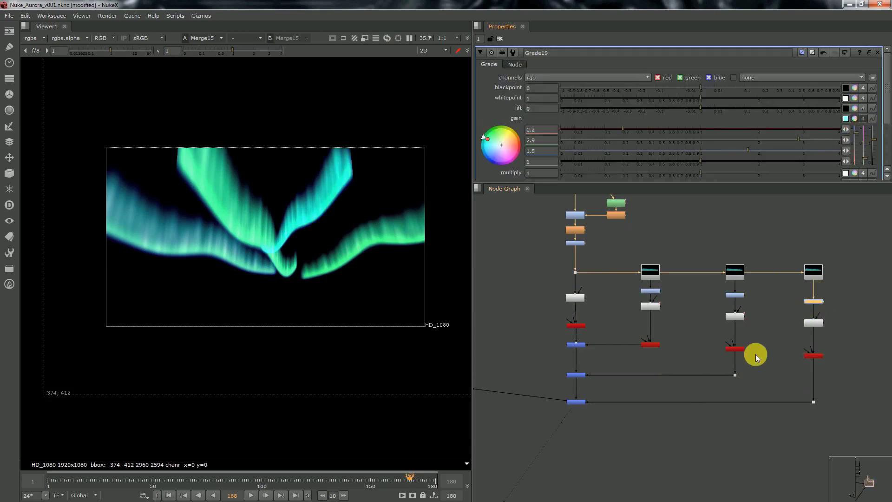
Step: Save the script and reposition the aurora network's nodes, including the group at its head, for a tidier layout
scroll(754, 354, down, 6)
key(ctrl+s)
drag(692, 383, 808, 258)
scroll(733, 307, up, 4)
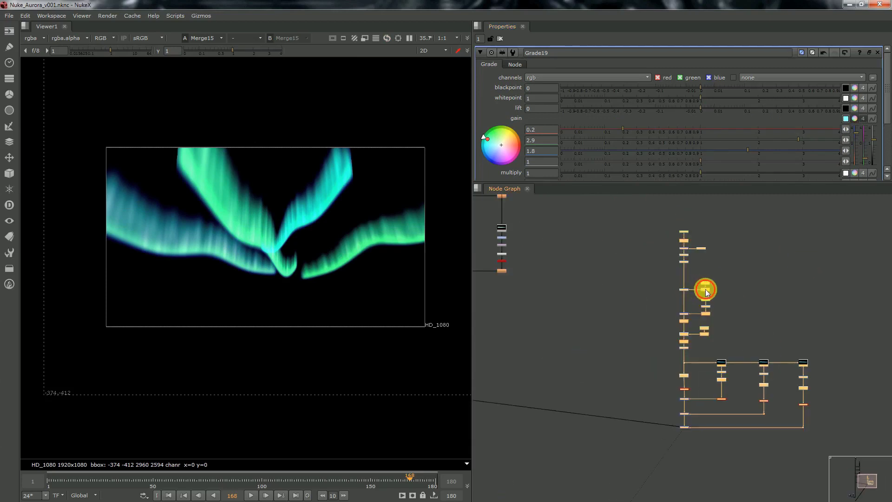
scroll(705, 288, down, 2)
drag(706, 289, 698, 263)
scroll(667, 239, up, 6)
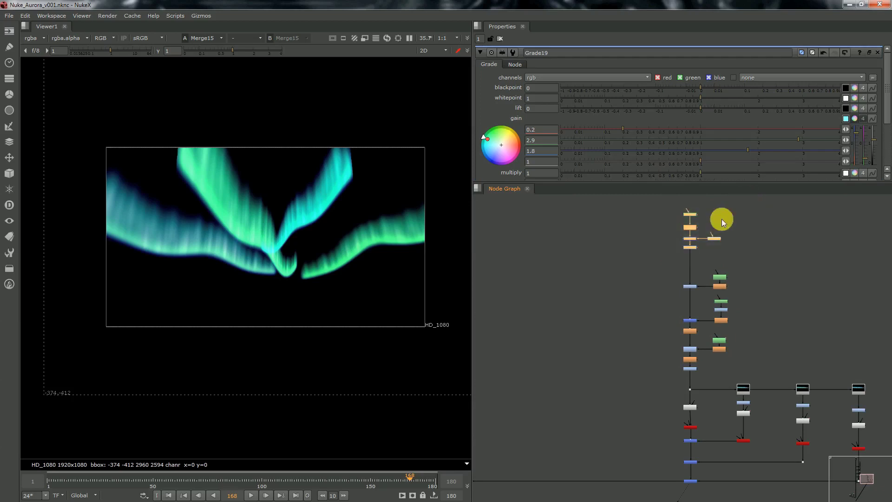
drag(695, 214, 695, 227)
Step: Try adjusting the mix of Merge15, which joins the fourth aurora to the main branch
scroll(682, 246, down, 3)
scroll(745, 420, up, 3)
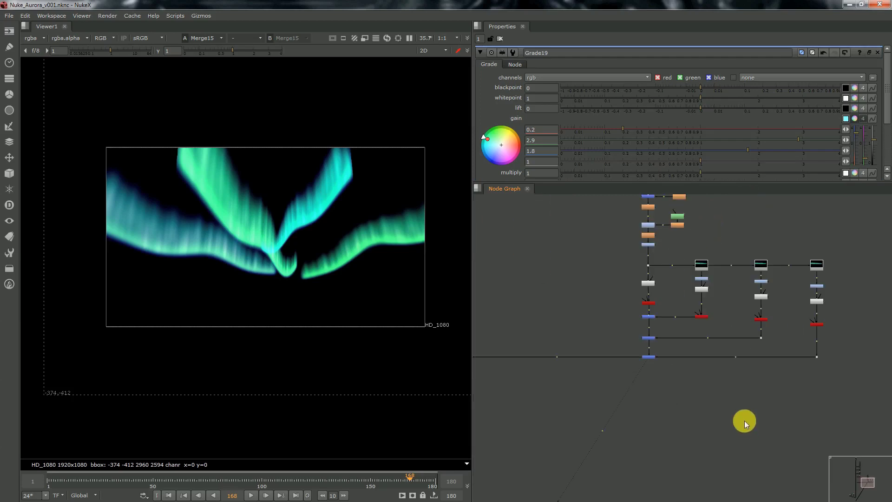
scroll(662, 357, up, 2)
click(643, 358)
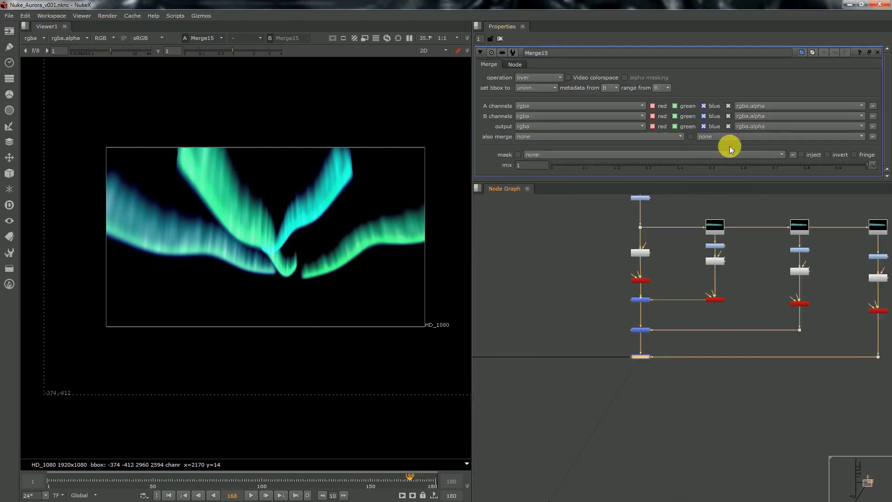
click(753, 165)
Step: View Merge12 over the sky background and set the mix of Merge14, the third aurora's merge, to 0.602
click(642, 325)
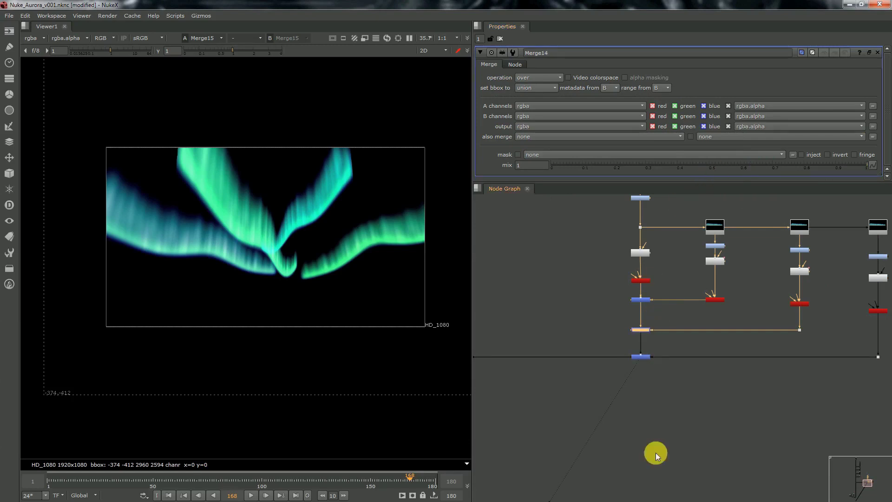
scroll(656, 452, down, 5)
click(565, 360)
key(1)
scroll(668, 381, up, 3)
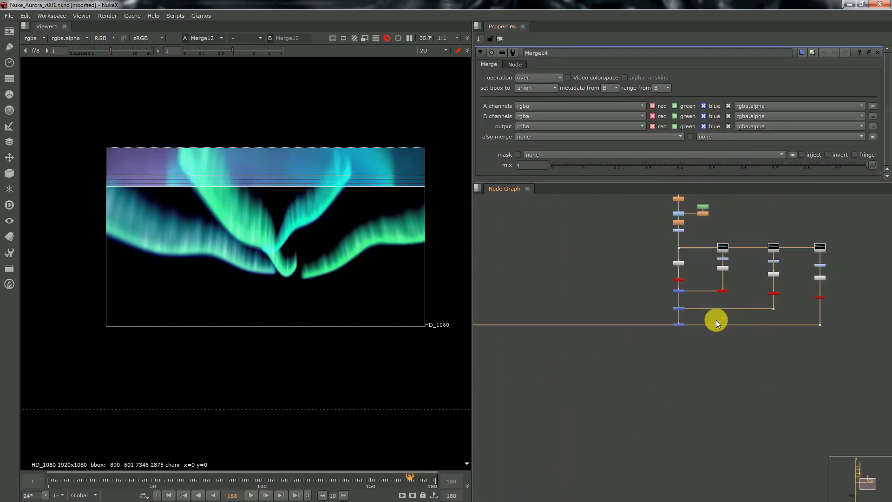
scroll(688, 325, up, 3)
click(742, 166)
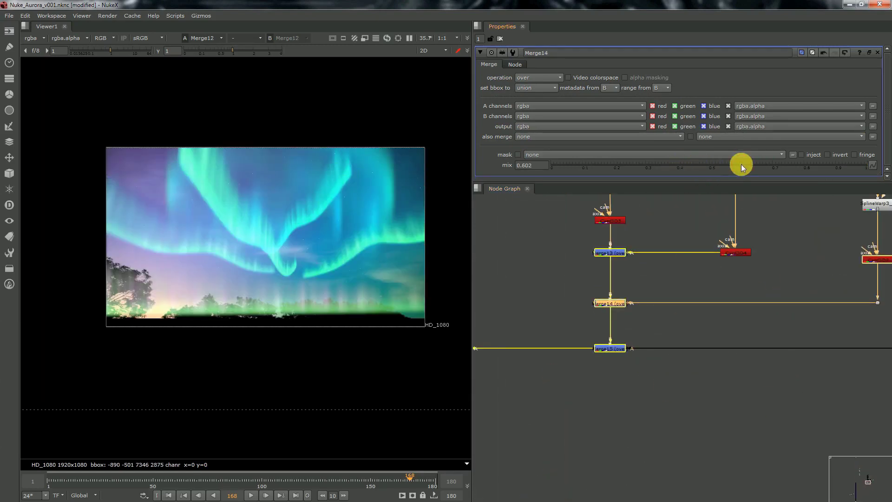
Step: Set the mix of Merge13 to 0.56 and the mix of Merge15 to 0.448
scroll(756, 303, down, 2)
click(692, 267)
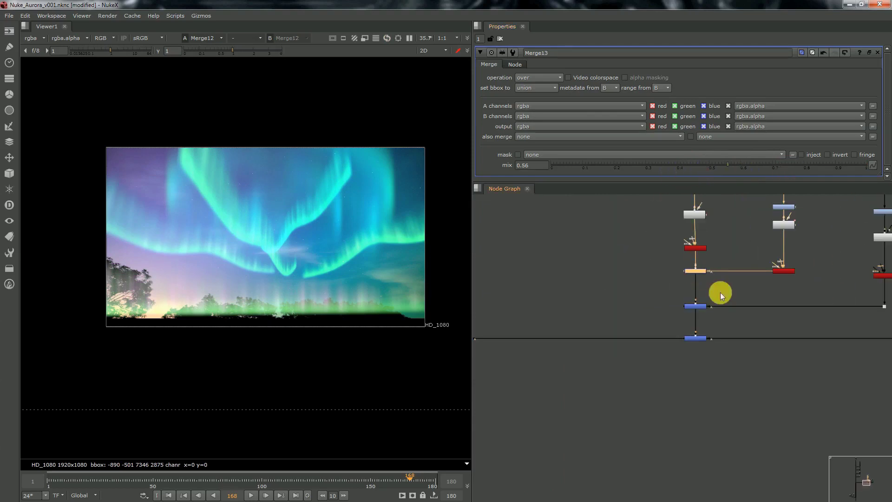
click(696, 338)
click(693, 168)
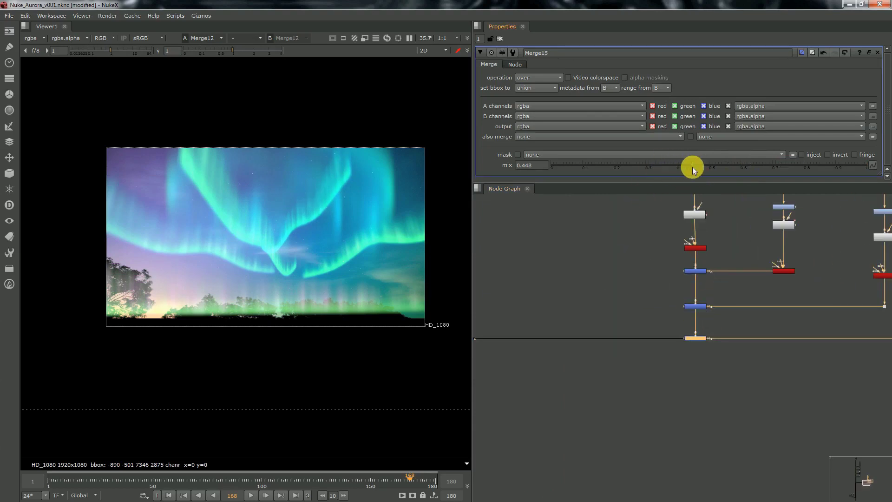
scroll(657, 273, down, 2)
click(651, 321)
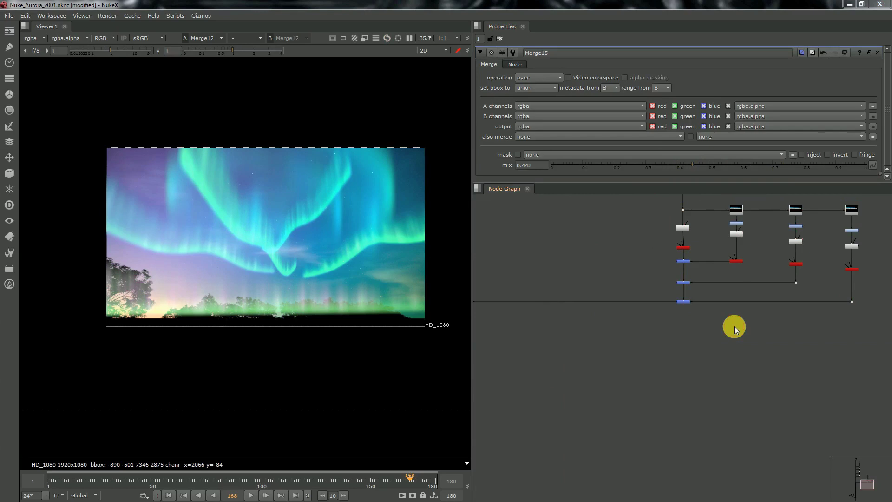
Step: View the final comp at Merge1 and set Merge12's mix to 0.694
scroll(539, 290, up, 6)
scroll(663, 291, down, 3)
middle_drag(661, 498, 646, 417)
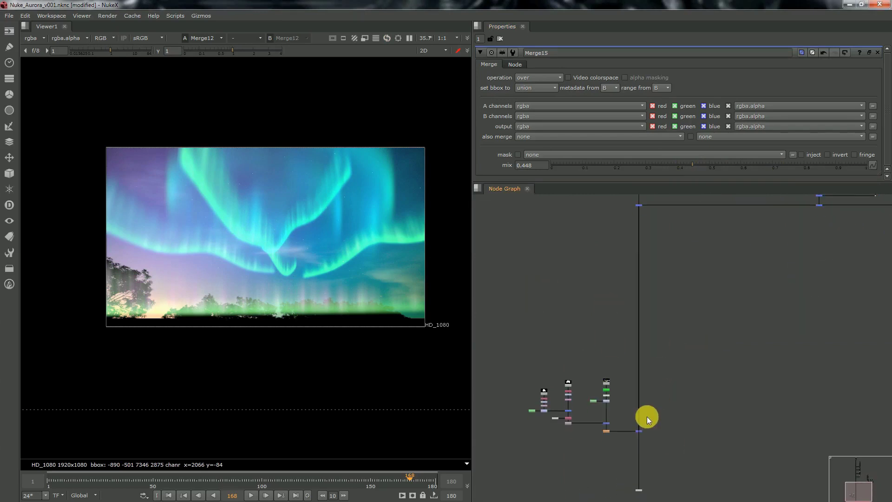
click(641, 429)
key(1)
middle_drag(644, 246, 631, 320)
scroll(630, 308, up, 3)
click(619, 250)
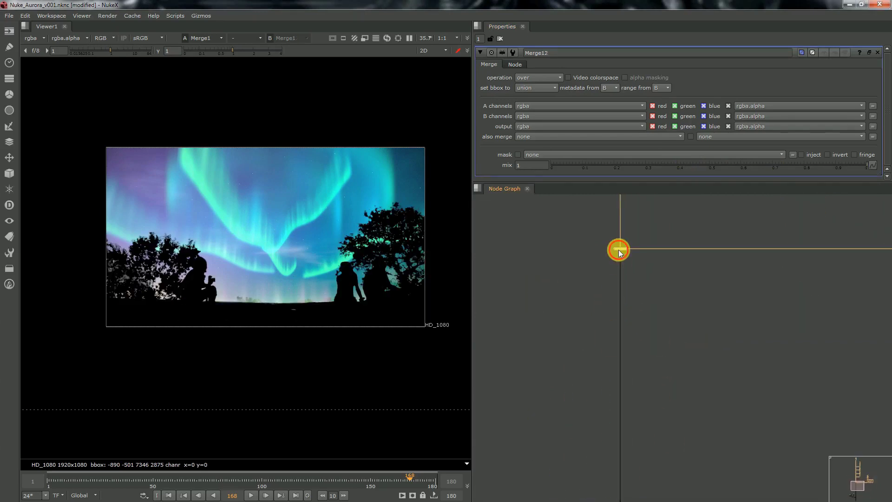
click(776, 165)
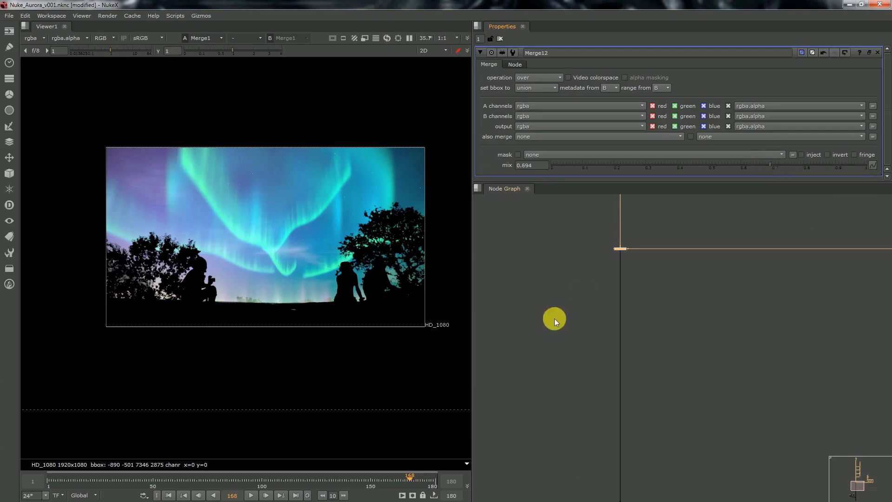
Step: Create a Roto node and draw a closed shape around the aurora's curled tip near the horizon, with a wide feather outward
scroll(618, 321, down, 5)
scroll(616, 287, up, 3)
key(o)
drag(261, 281, 262, 268)
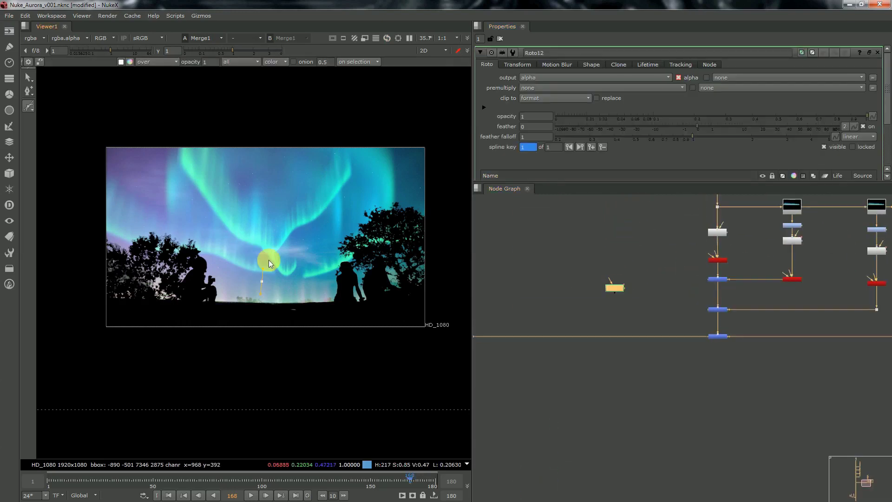
click(313, 273)
click(300, 290)
click(261, 281)
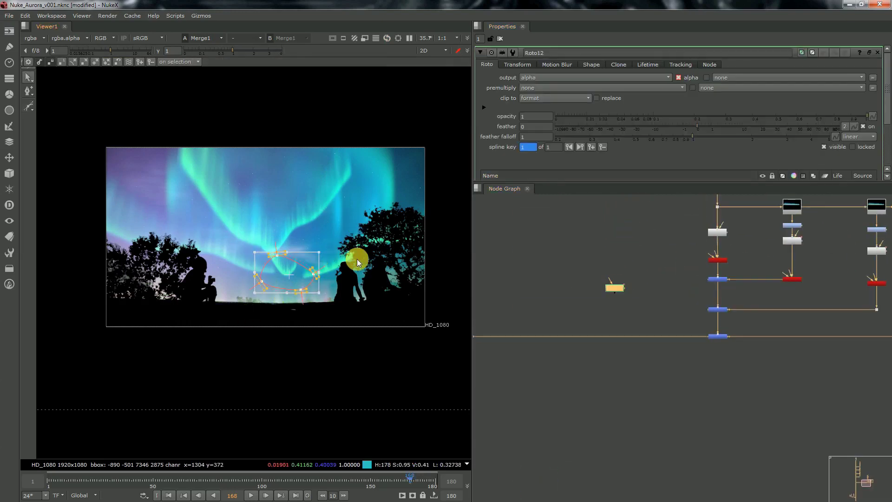
key(e)
Step: Add a Multiply node masked by the new Roto and insert it between Merge15 and Merge12
click(632, 323)
key(Tab)
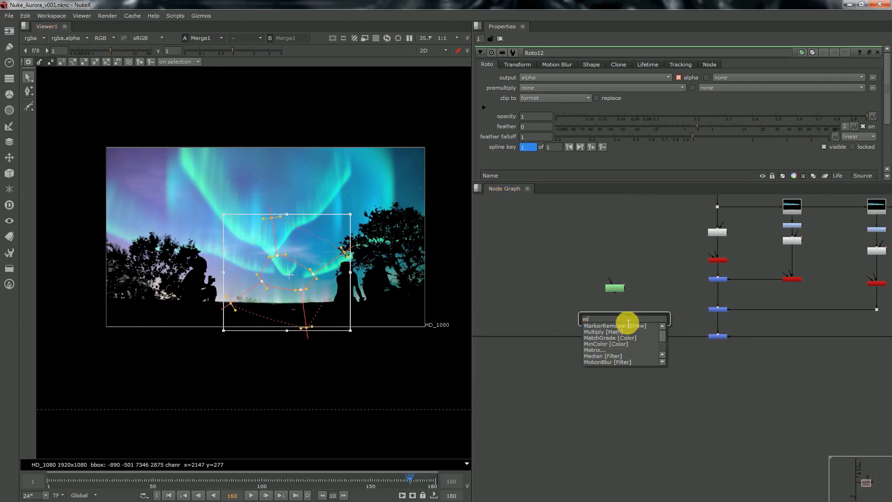
text(mul)
key(Return)
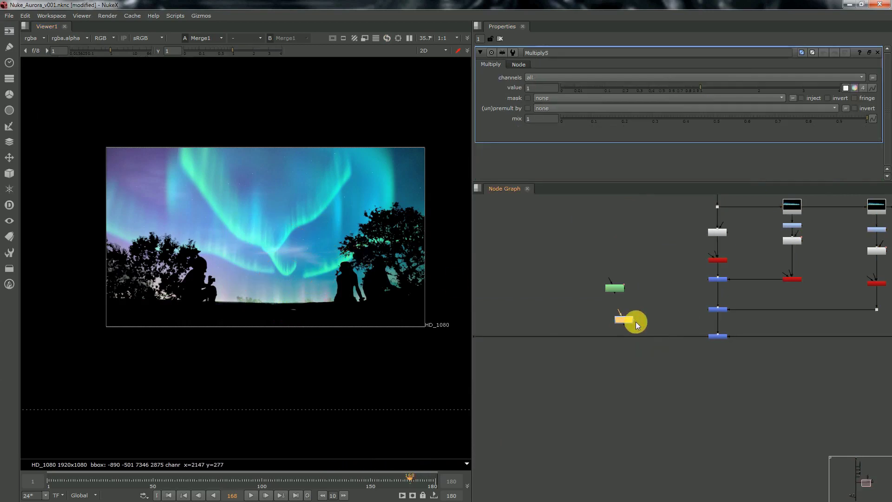
drag(623, 319, 623, 335)
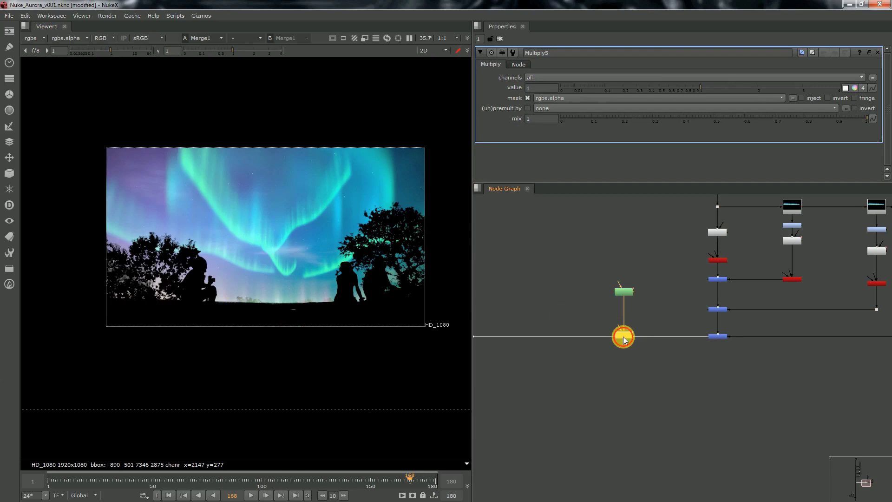
Step: Set the masked Multiply's value to 0.14 and save the script
click(664, 89)
drag(662, 90, 610, 101)
key(ctrl+s)
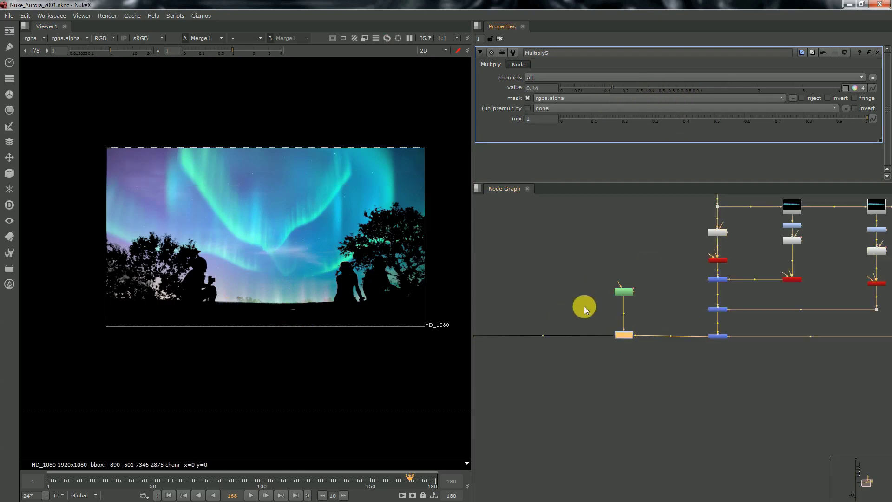
click(584, 306)
Step: Add a Glow node and insert it on the aurora output between the masked Multiply and Merge12
middle_drag(750, 361, 623, 395)
scroll(624, 394, down, 1)
middle_drag(695, 376, 686, 380)
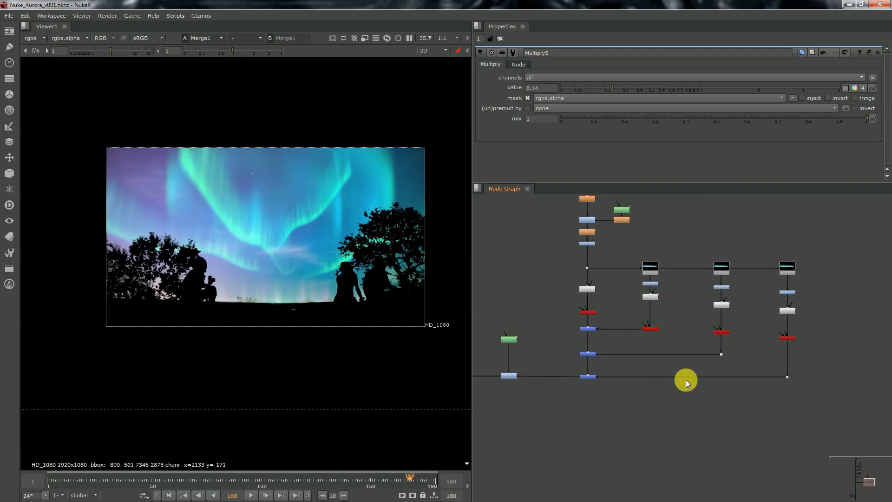
key(1)
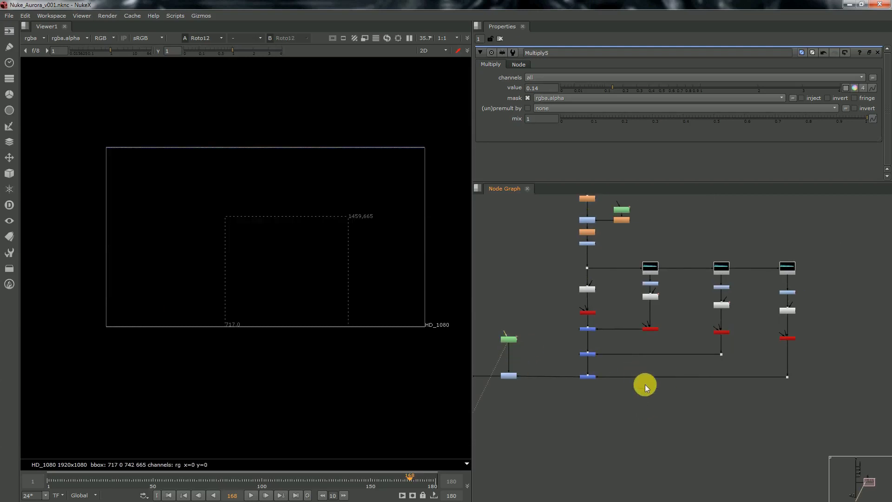
middle_drag(531, 407, 738, 338)
scroll(738, 337, down, 2)
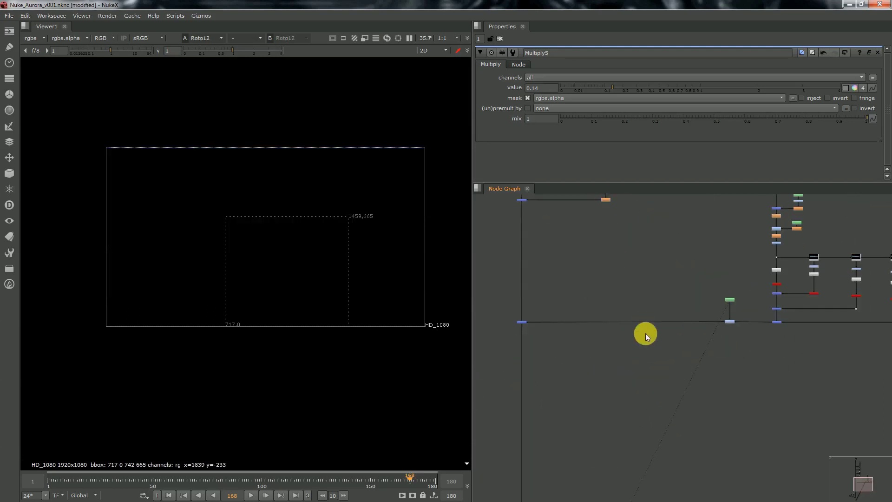
key(Tab)
text(glow)
key(Return)
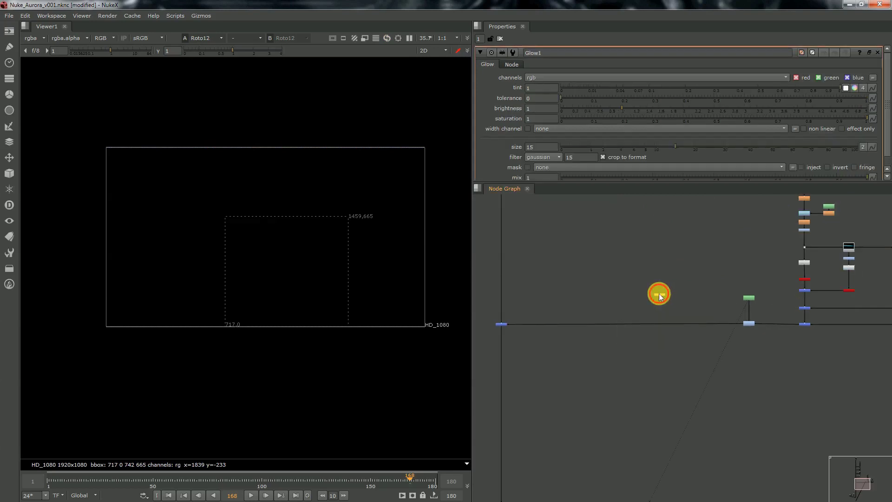
scroll(664, 293, up, 3)
drag(678, 327, 688, 331)
Step: Save the script, then add a second Glow after the final Merge1 and view its output
scroll(687, 329, down, 5)
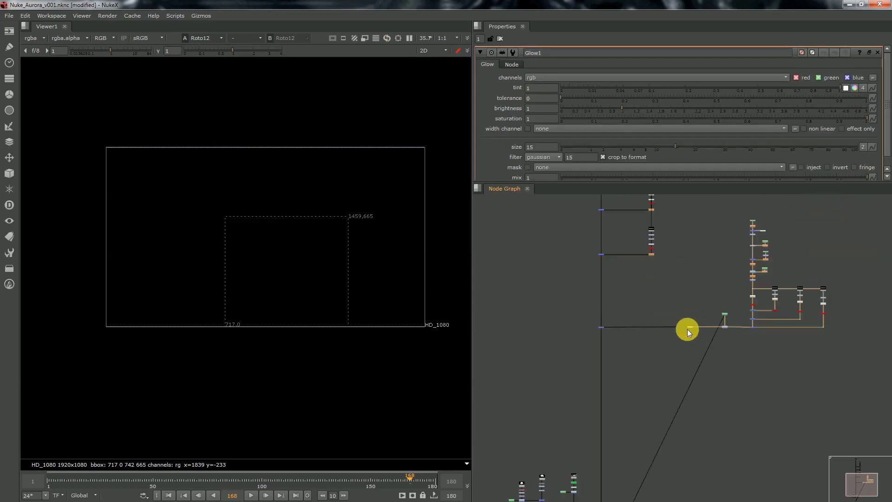
middle_drag(618, 458, 640, 368)
scroll(644, 369, up, 3)
key(ctrl+s)
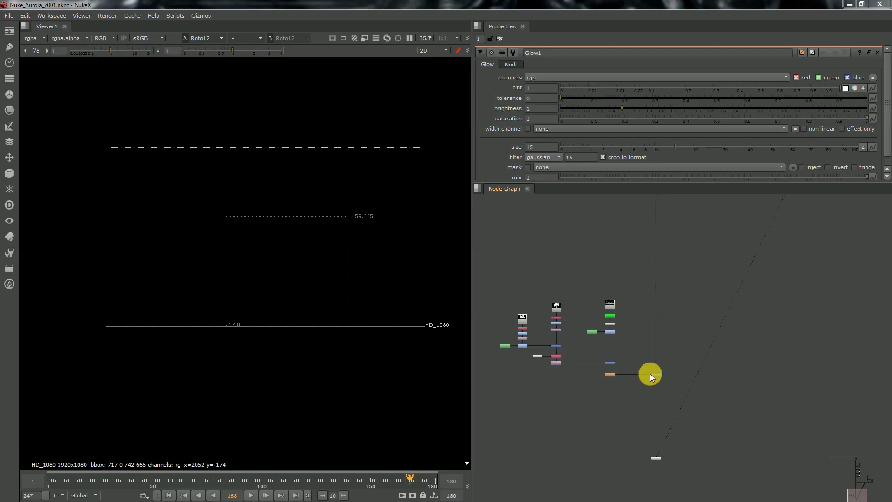
scroll(654, 396, up, 2)
key(Tab)
text(glo)
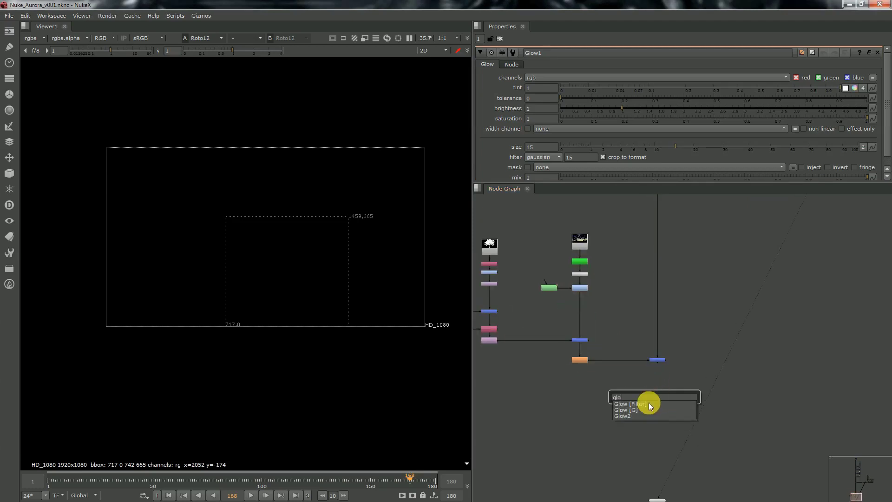
click(648, 403)
key(1)
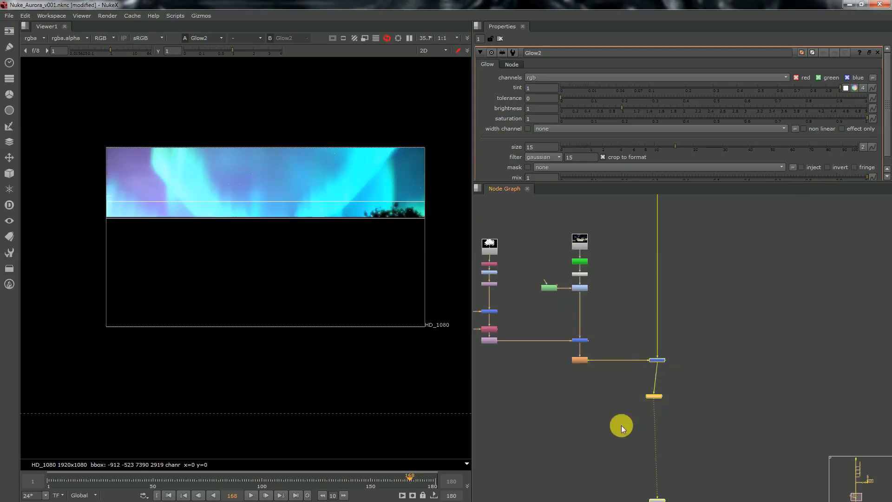
Step: Toggle the second Glow off and on repeatedly to compare the comp with and without it
drag(620, 425, 679, 395)
key(d)
key(d)
key(d)
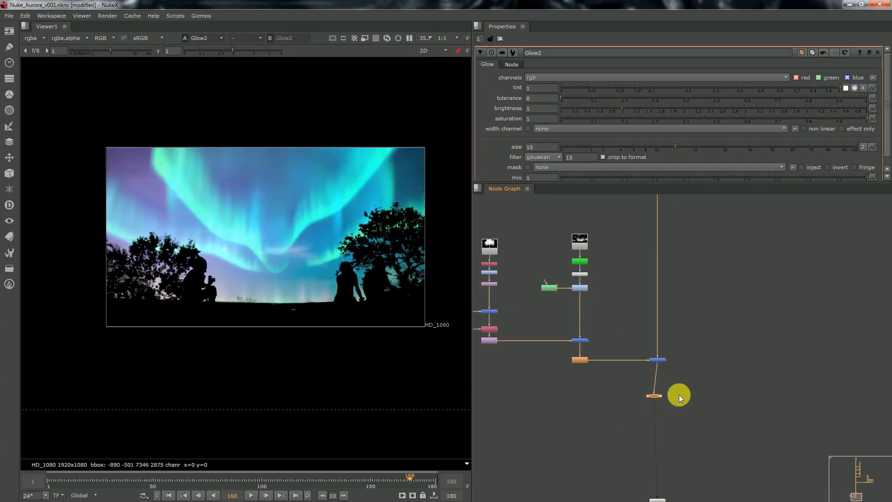
key(d)
key(d)
key(d)
key(d)
key(d)
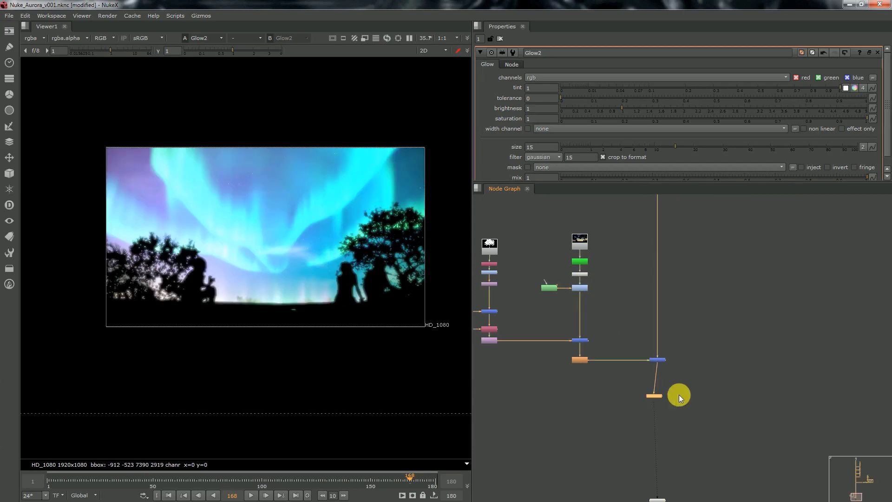
key(d)
key(d)
Step: Inspect the foreground branch by viewing its Keyer and then its Multiply output
click(583, 260)
key(1)
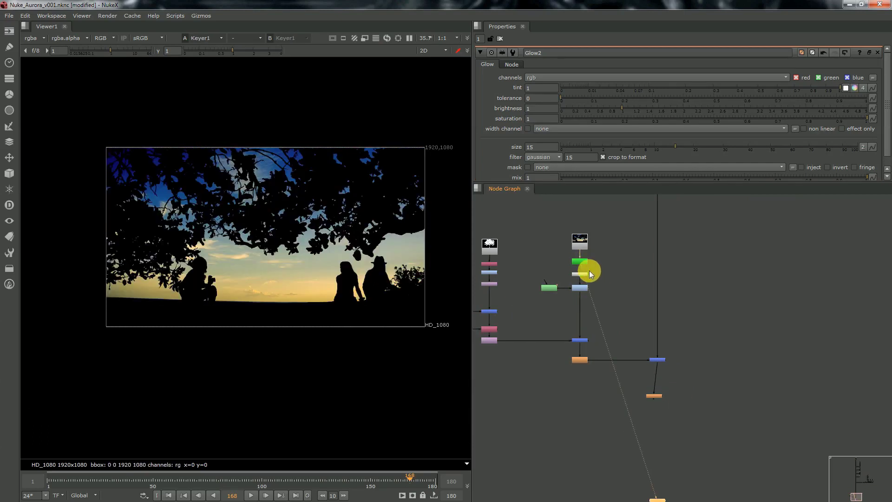
click(583, 287)
key(1)
middle_drag(739, 316, 592, 441)
scroll(659, 308, down, 2)
middle_drag(615, 232, 581, 419)
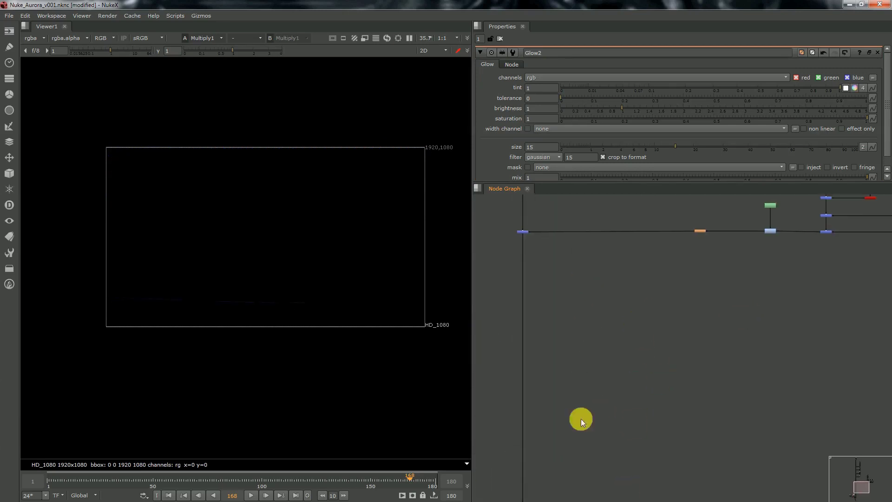
middle_drag(832, 274, 736, 420)
scroll(736, 420, down, 1)
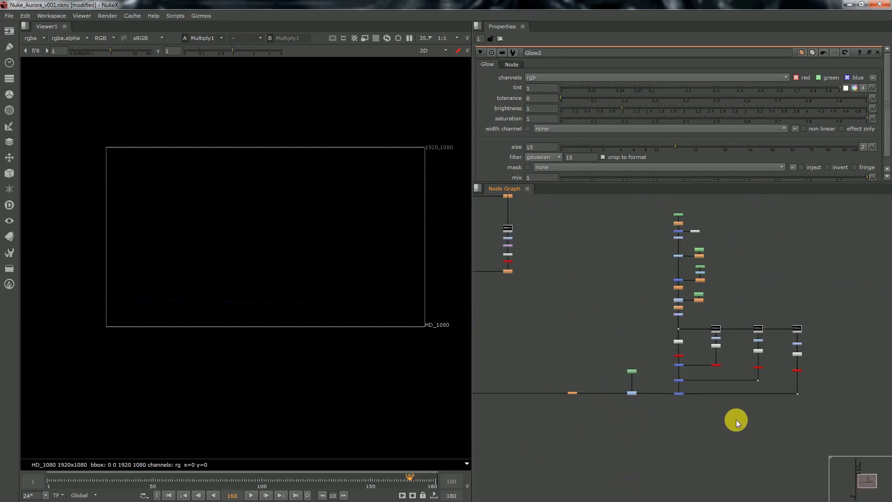
Step: View the output of the Glow after the final merge and toggle it off and on to compare
middle_drag(715, 358, 653, 254)
scroll(623, 425, down, 5)
middle_drag(625, 431, 622, 321)
scroll(622, 360, up, 9)
click(601, 356)
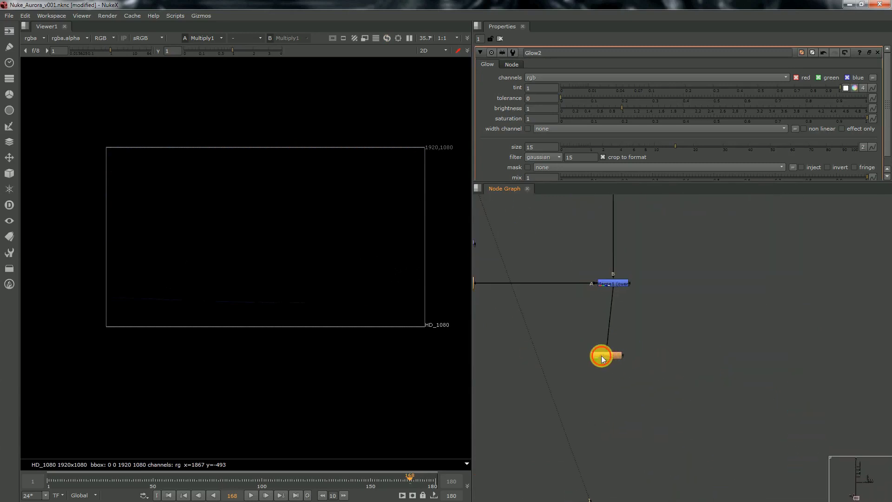
key(1)
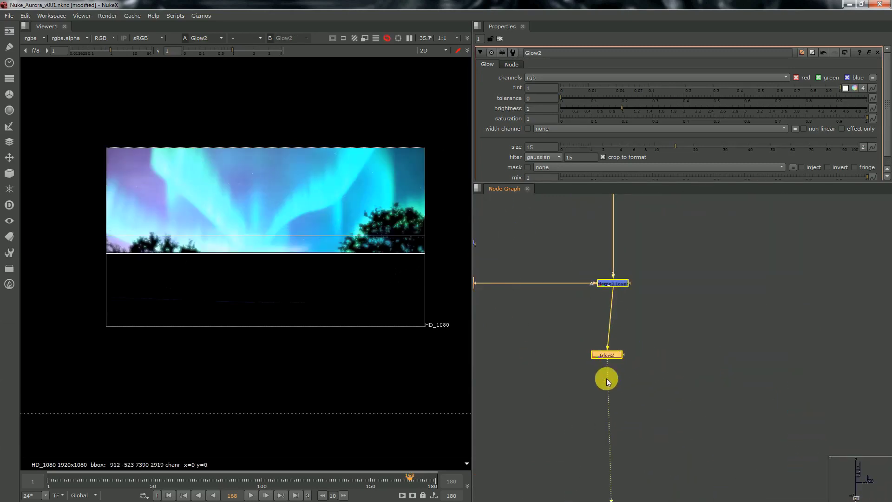
key(d)
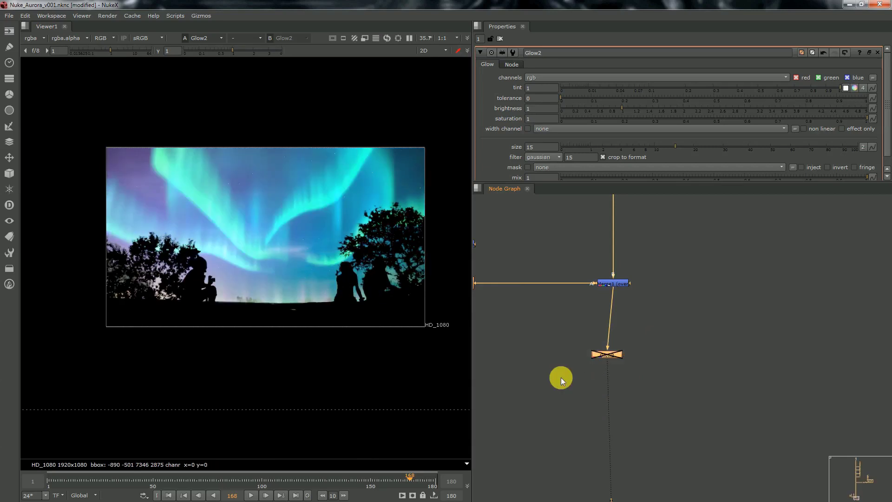
key(d)
scroll(591, 416, down, 7)
key(d)
Step: Select the glow node on the aurora branch feeding Merge12 and save the script
middle_drag(620, 279, 660, 446)
scroll(676, 326, up, 5)
click(539, 323)
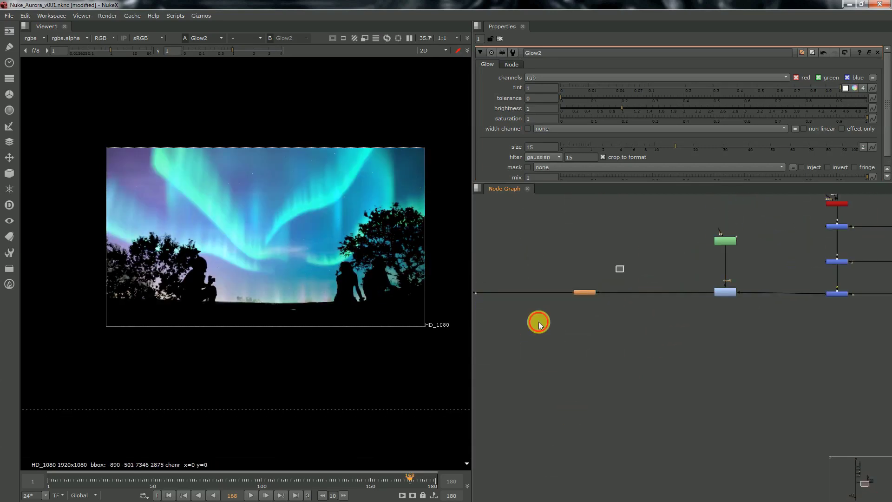
click(576, 293)
key(ctrl+s)
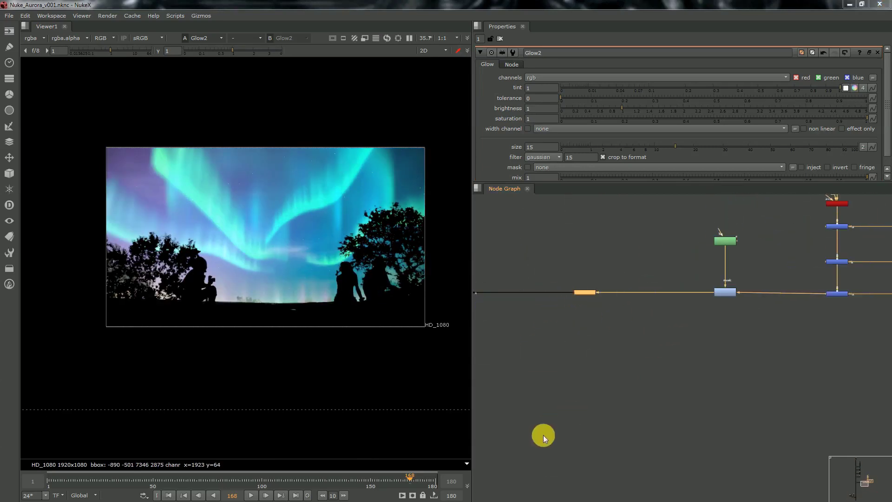
Step: Re-enable the Glow after the final merge and set its tolerance to 0.2 and saturation to 2
middle_drag(543, 435, 678, 344)
scroll(678, 345, down, 5)
middle_drag(584, 483, 586, 245)
scroll(584, 281, up, 5)
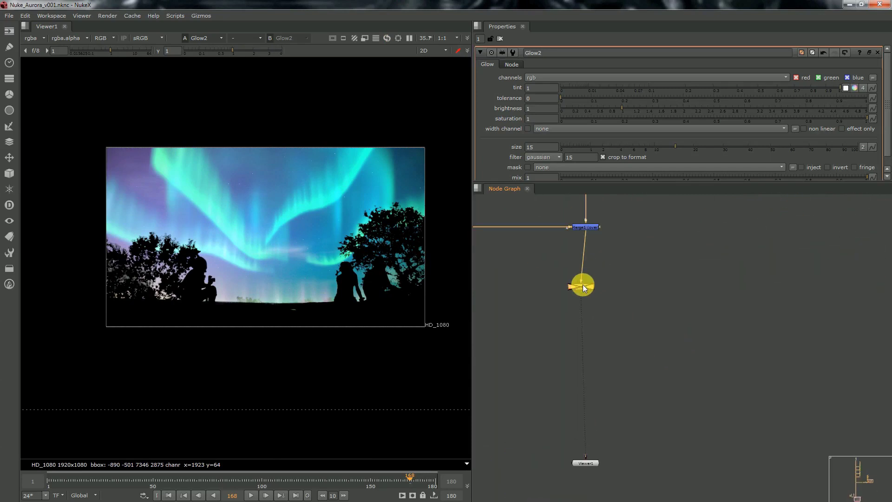
click(582, 287)
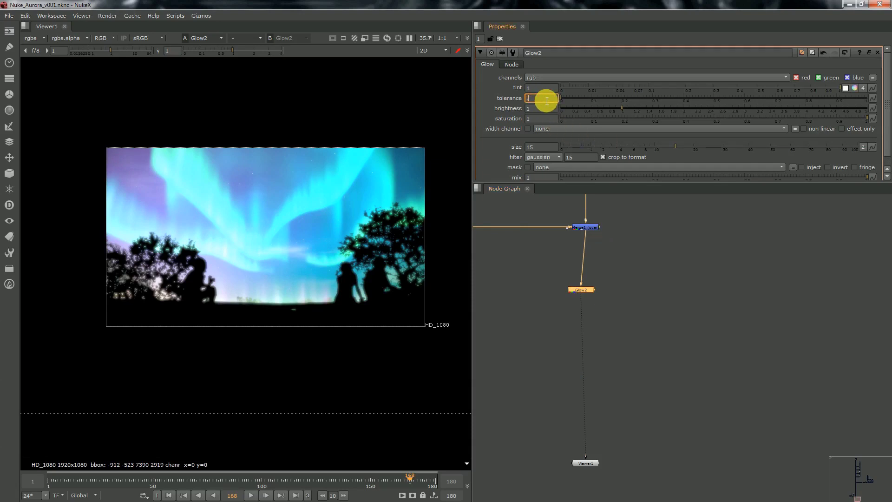
text(0.2)
key(Return)
click(542, 119)
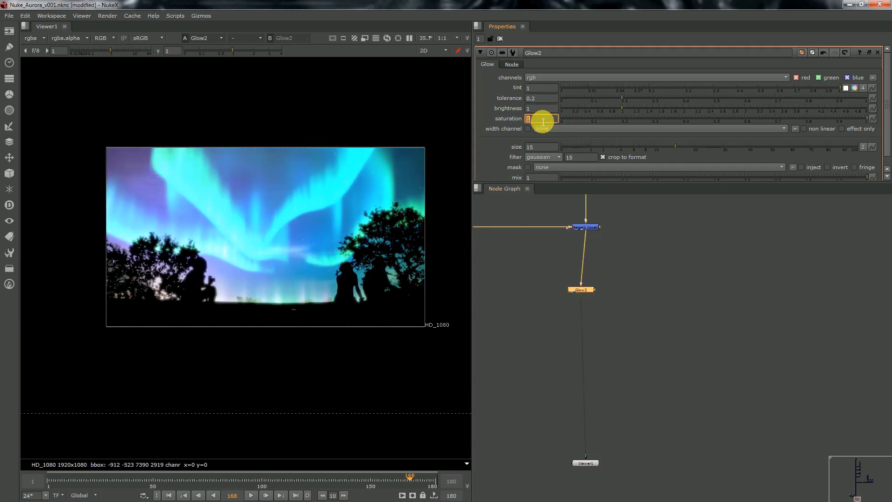
text(2)
key(Return)
Step: Set the second Glow's size to 150 and its mix to 0.18, and save the script
click(545, 144)
text(0)
key(Return)
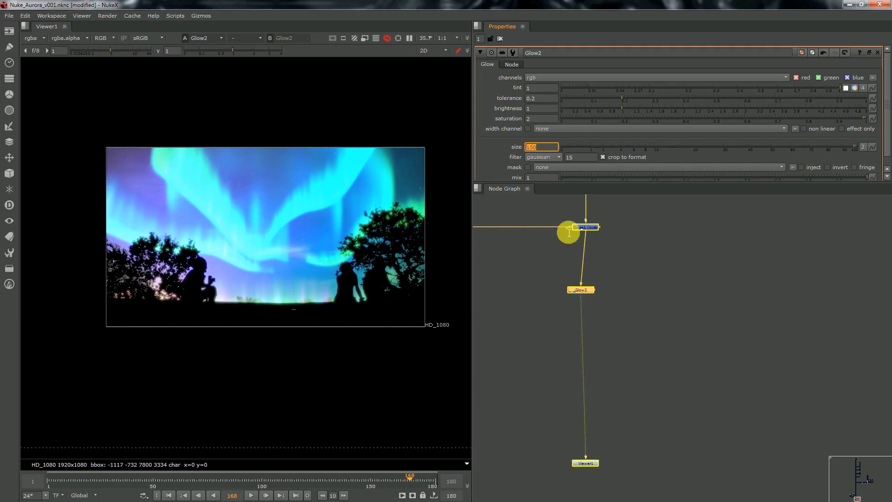
scroll(587, 386, down, 2)
middle_drag(615, 307, 614, 363)
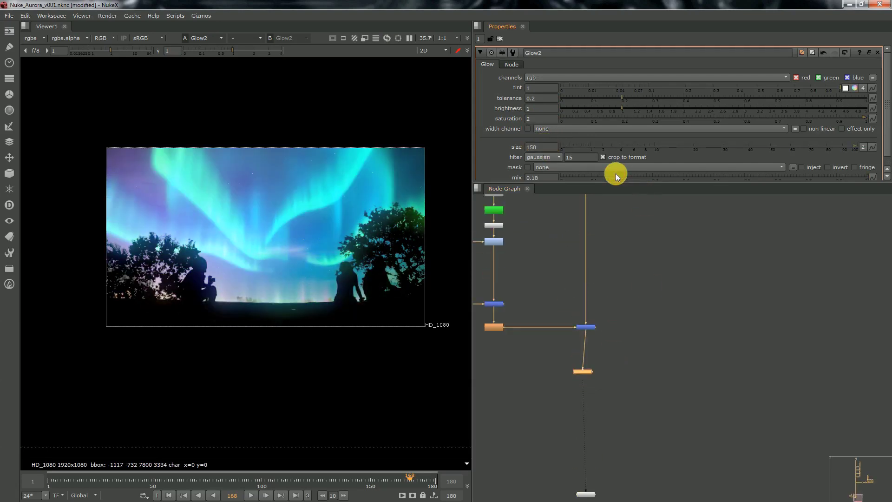
click(629, 259)
key(ctrl+s)
Step: View the output of Blur9 on the upper aurora branch, then the combined result at Merge12
middle_drag(634, 299, 627, 398)
scroll(627, 399, down, 5)
middle_drag(638, 316, 595, 461)
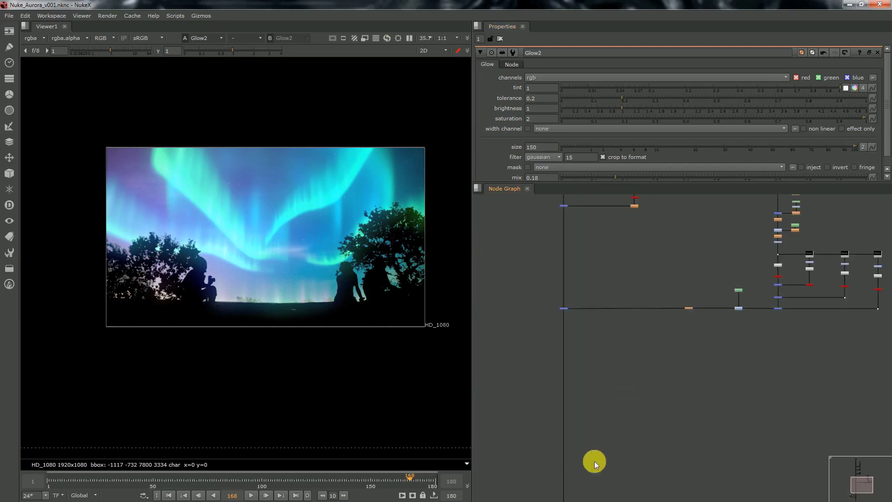
scroll(601, 460, down, 1)
middle_drag(612, 302, 612, 316)
scroll(613, 316, up, 2)
key(1)
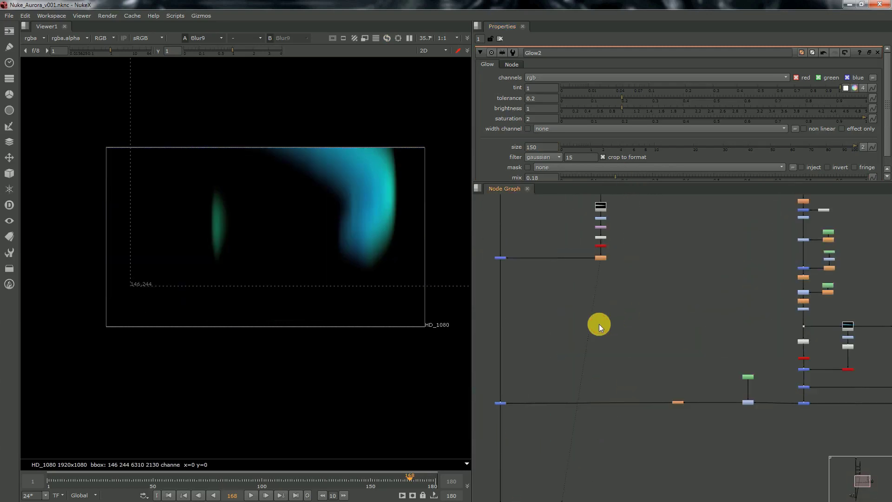
drag(563, 353, 484, 411)
key(1)
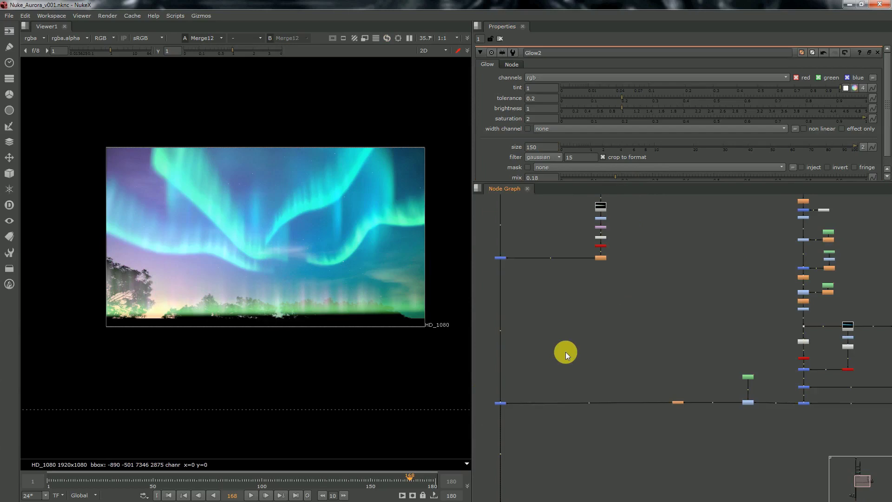
Step: Inspect the latest aurora branch at ColorCorrect1, Roto9 and Blur14, toggling Blur14 to compare its effect
middle_drag(653, 318, 487, 341)
scroll(658, 331, up, 3)
key(1)
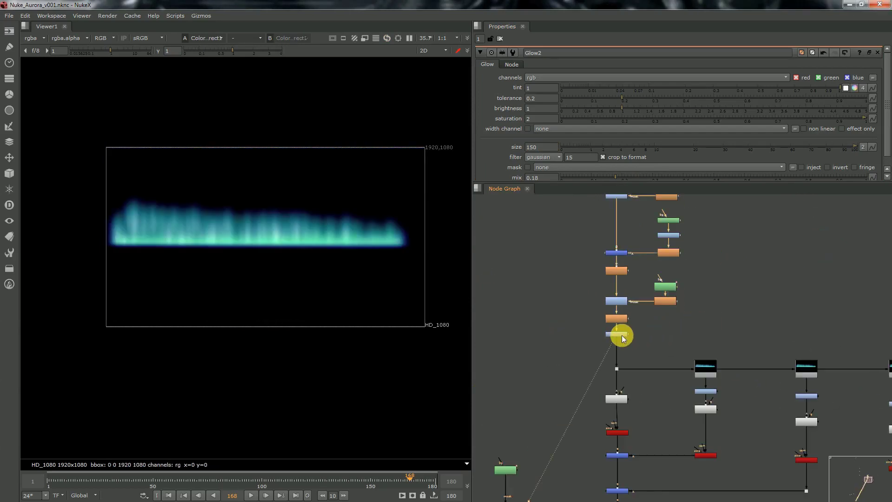
middle_drag(607, 297, 612, 375)
double_click(648, 323)
click(610, 374)
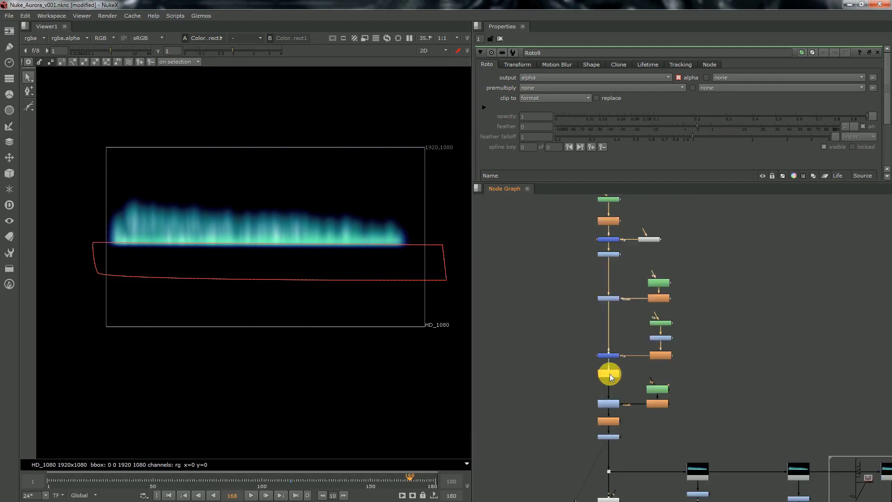
key(1)
double_click(609, 374)
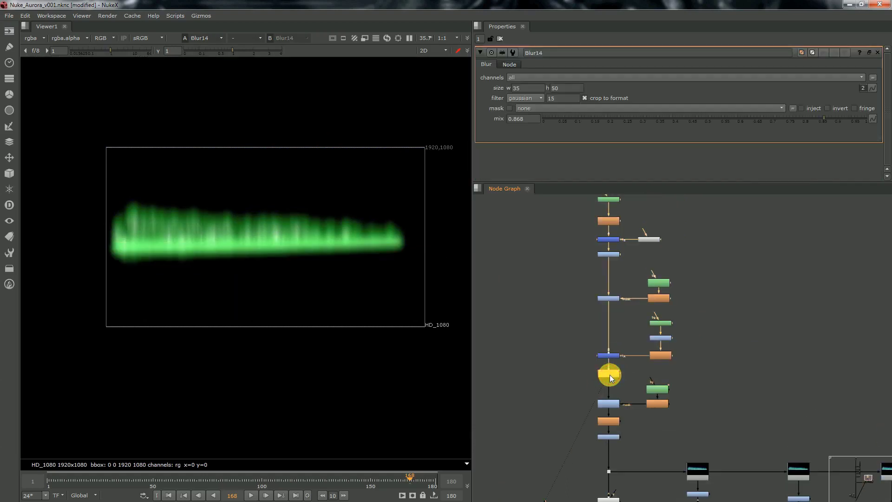
key(d)
key(d)
key(d)
key(d)
Step: View the branch's RotoPaint2, Blur13 and Grade15 outputs in turn and check Blur13's settings
middle_drag(617, 203, 603, 333)
scroll(596, 329, up, 3)
click(596, 330)
key(1)
scroll(596, 330, down, 1)
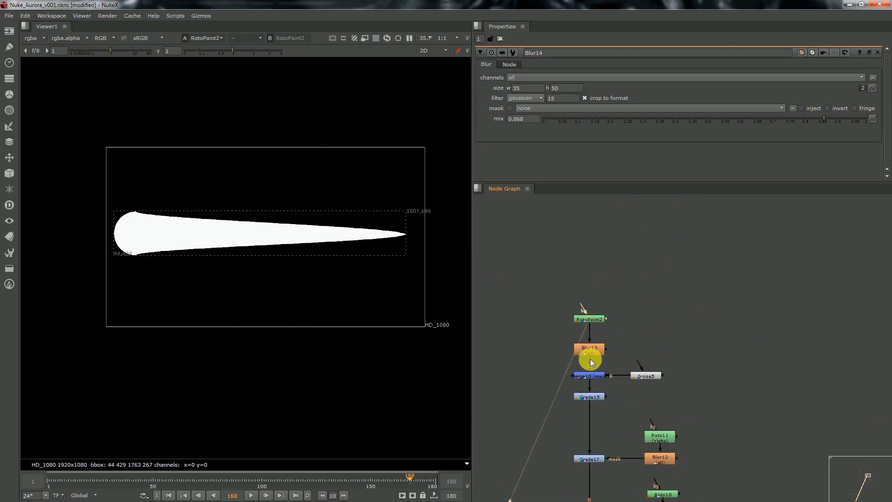
click(589, 349)
key(1)
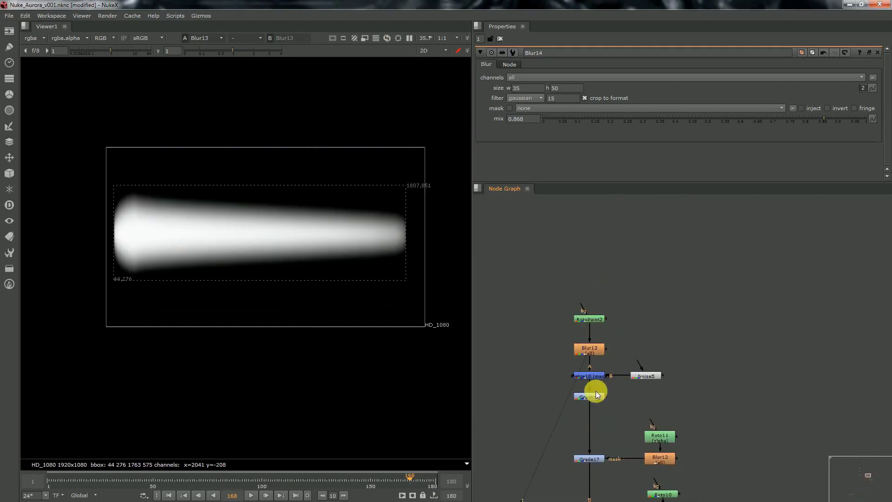
double_click(594, 394)
key(1)
double_click(595, 351)
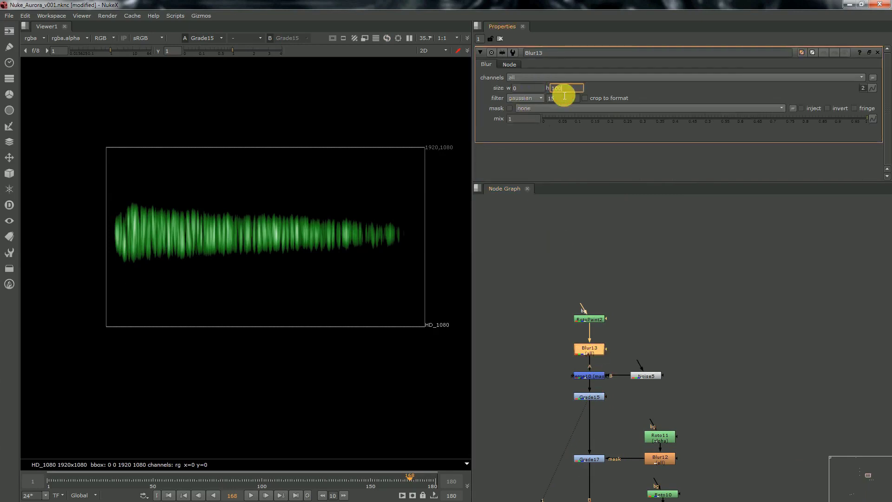
Step: View the outputs of Grade17 and Merge11 further down the same branch
middle_drag(617, 331, 593, 272)
click(579, 390)
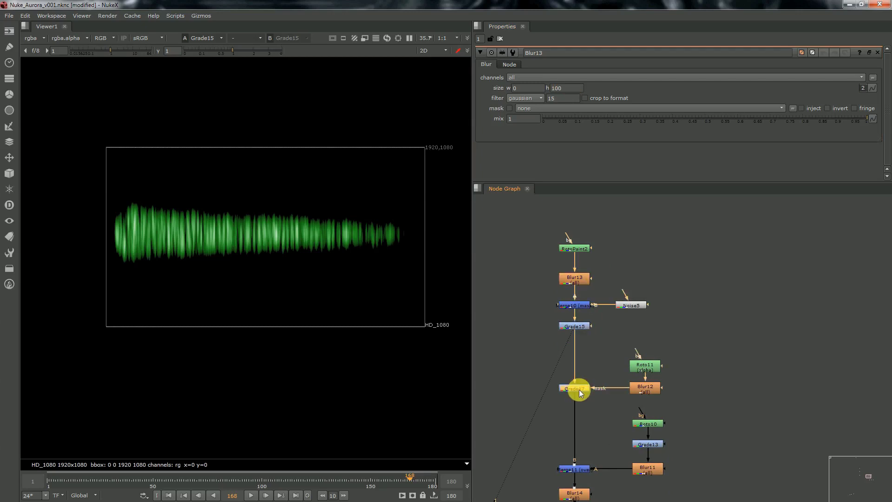
key(1)
middle_drag(584, 382, 623, 345)
click(587, 369)
key(1)
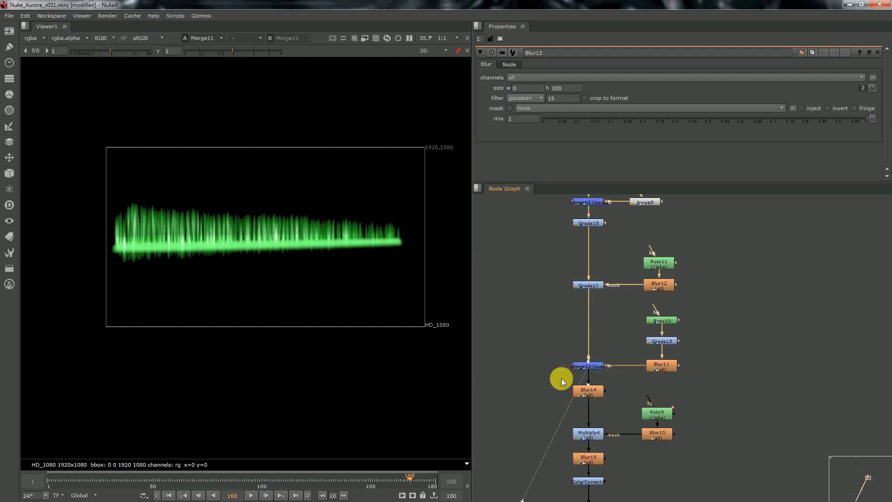
Step: Split Blur11's size into separate width and height values and raise the height to 87.2
middle_drag(652, 425, 646, 399)
double_click(662, 342)
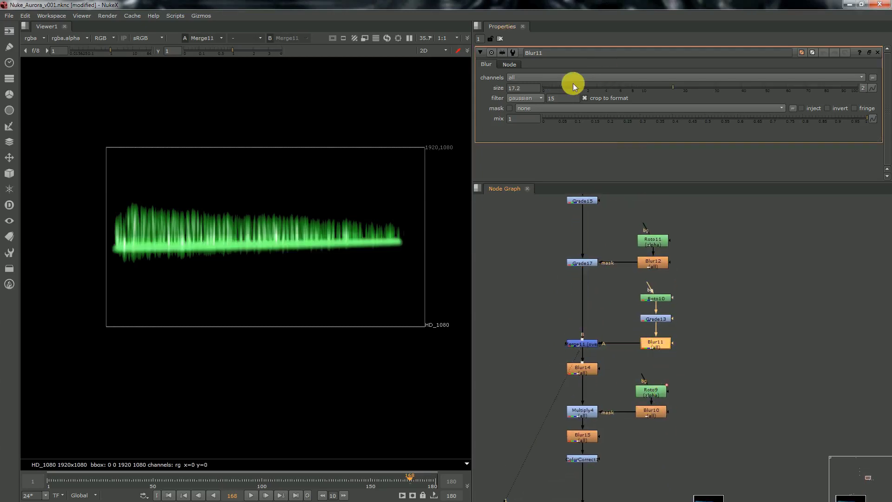
click(866, 88)
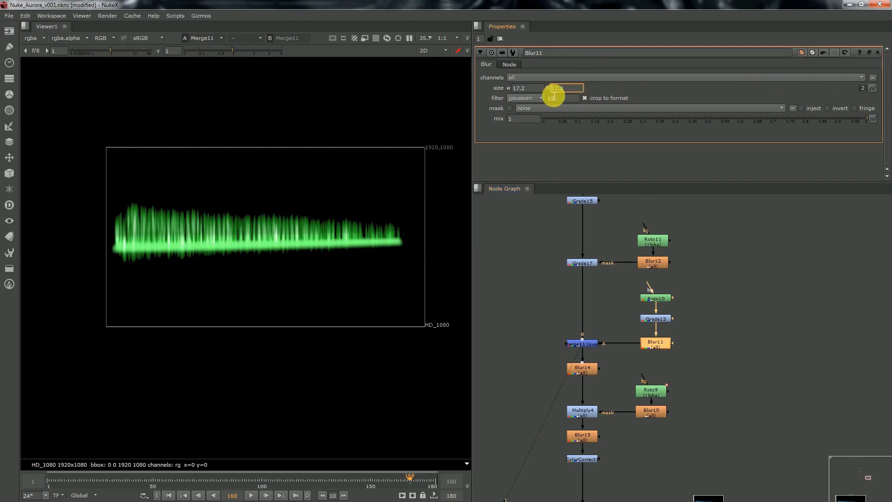
key(Up)
key(Up)
key(Up)
key(Up)
key(Up)
key(Up)
key(Up)
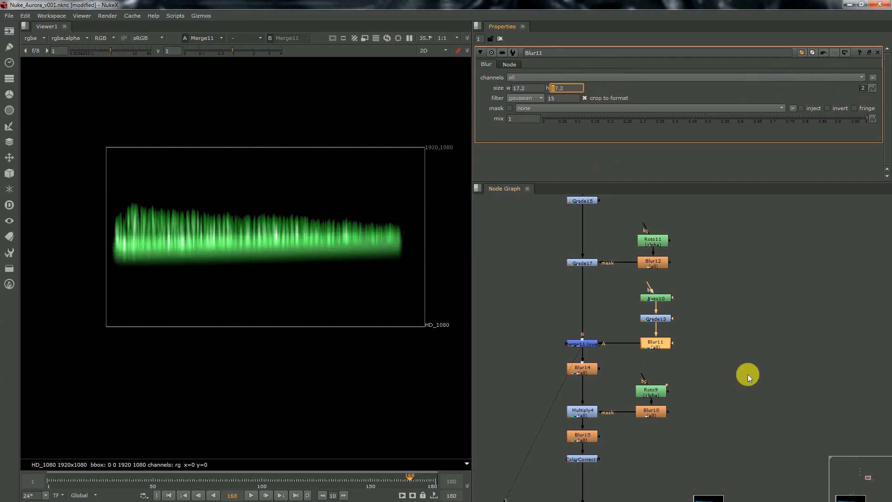
click(748, 374)
Step: View Blur14's output, open its settings and disable the node
click(584, 365)
key(1)
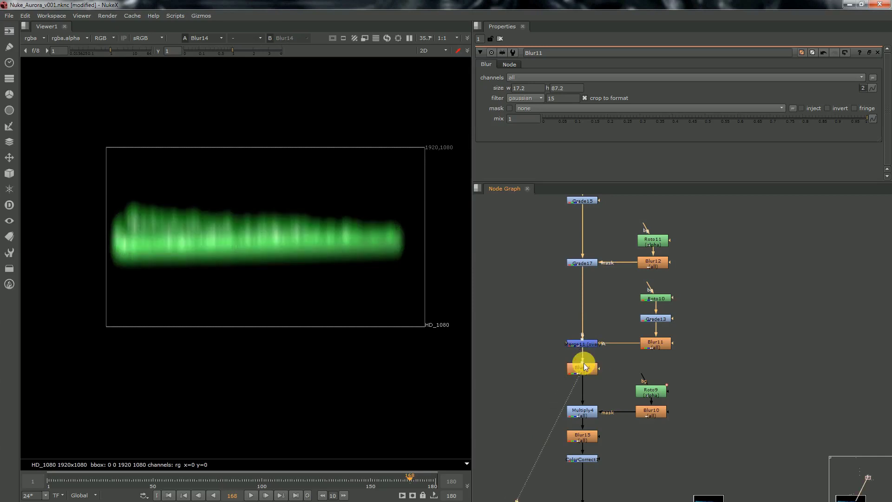
double_click(584, 365)
key(d)
Step: View Multiply4, then go to frame 113 and adjust the Roto9 mask along the aurora strip's lower edge
middle_drag(592, 353, 592, 305)
click(591, 367)
key(1)
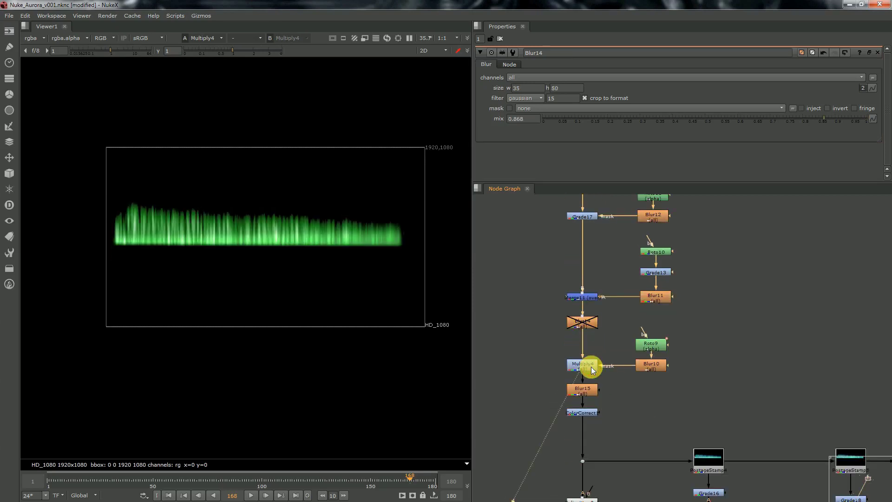
double_click(593, 367)
click(648, 345)
double_click(648, 344)
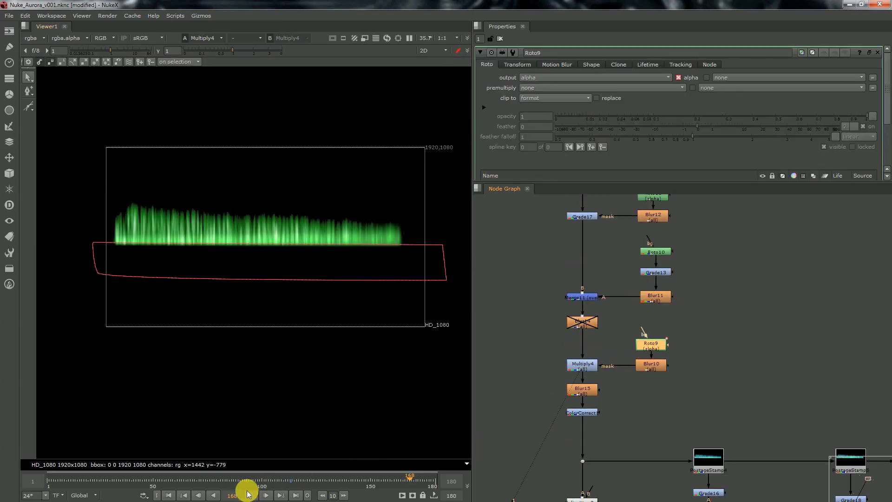
click(178, 495)
drag(122, 296, 380, 231)
drag(345, 265, 353, 265)
Step: View Blur15 and reduce its size to 1.6
click(589, 392)
double_click(589, 392)
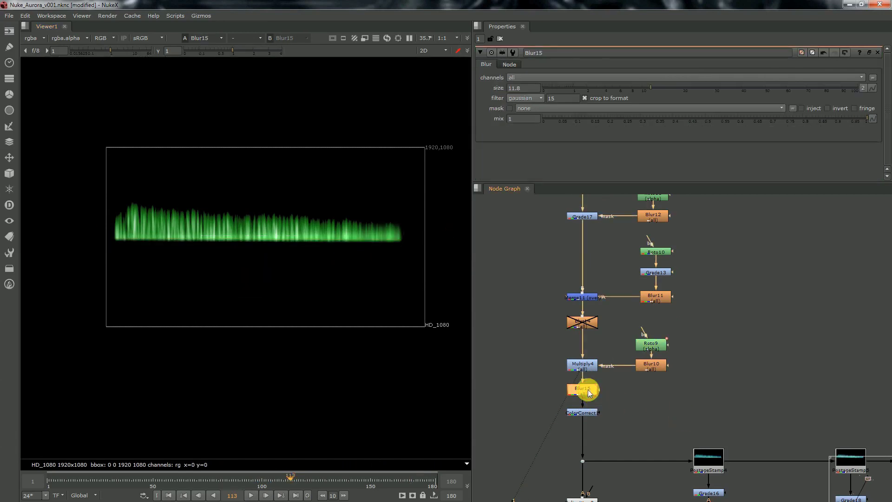
key(1)
click(582, 87)
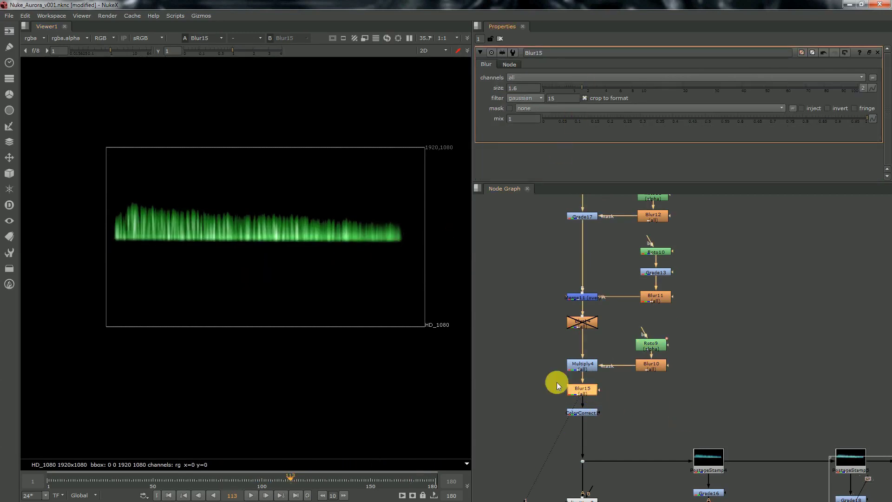
Step: View ColorCorrect1's output, open its settings and move the node slightly lower in the branch
click(578, 412)
key(1)
double_click(578, 413)
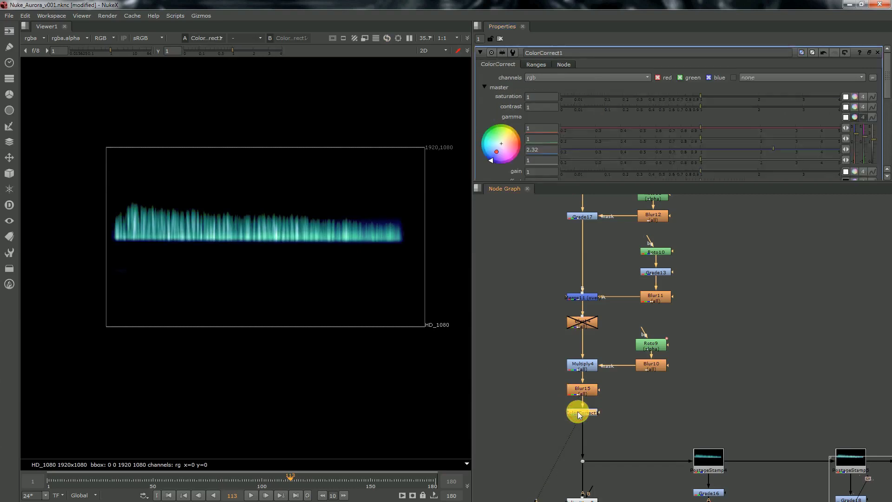
drag(578, 411, 579, 420)
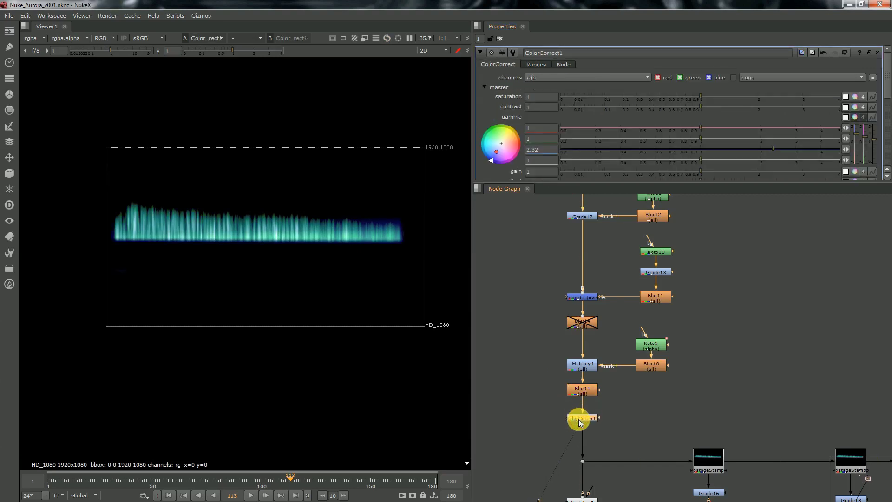
Step: Add a Roto node beside Blur15 and draw a closed rounded shape just past the aurora strip's tapered end
click(645, 389)
key(o)
drag(411, 293, 403, 263)
click(401, 195)
middle_drag(457, 155, 420, 173)
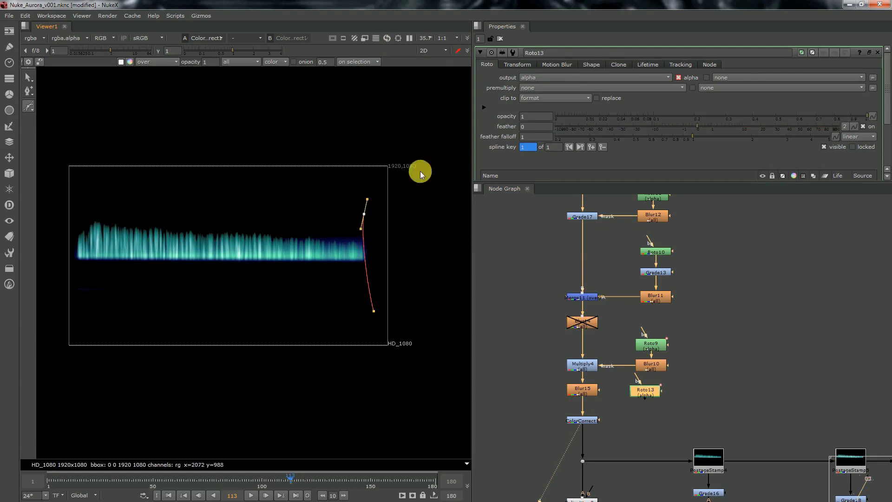
click(420, 170)
click(457, 283)
click(429, 339)
click(374, 311)
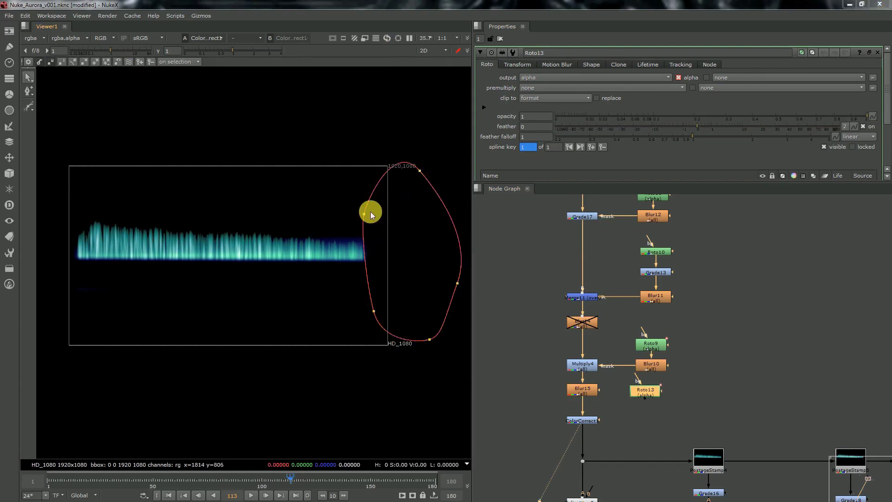
Step: Pull a wide feather out from all points of the new Roto shape across the strip, and move ColorCorrect1 lower
key(ctrl+a)
ctrl+drag(363, 214, 92, 188)
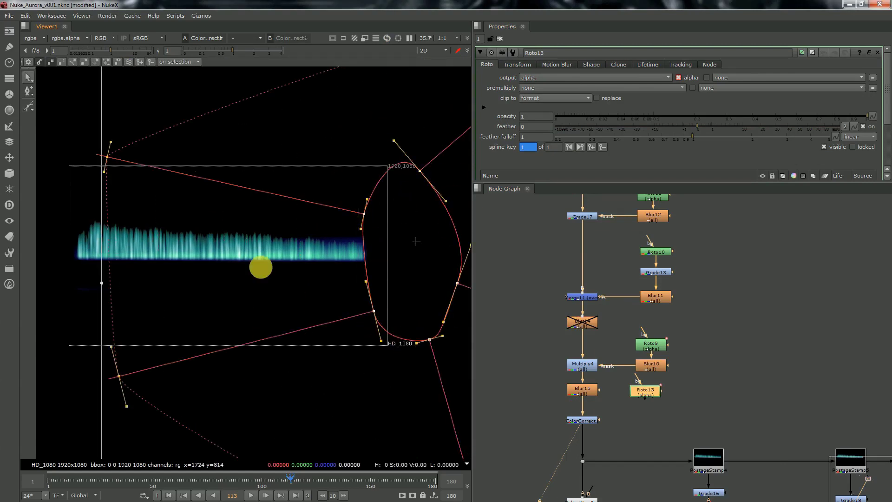
drag(592, 420, 593, 428)
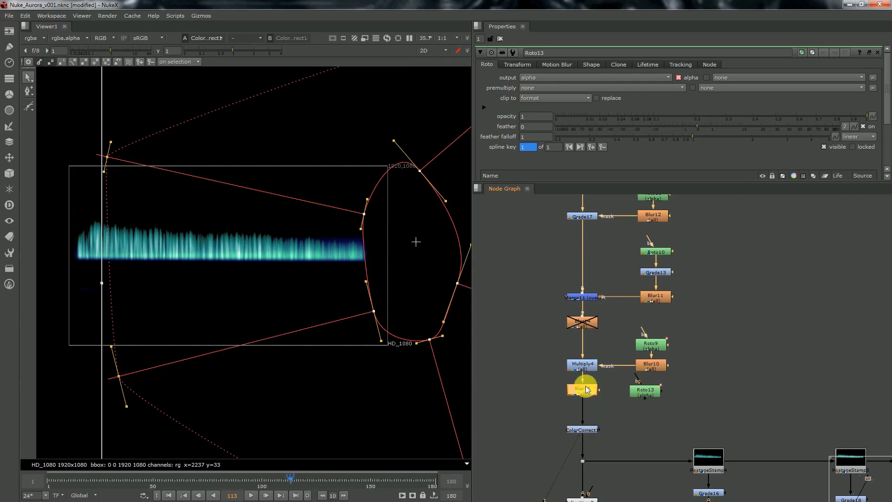
Step: Add a Multiply node after Blur15, mask it with Roto13, set its value to 0.026 and save the script
key(Tab)
text(mul)
key(Return)
key(1)
drag(600, 404, 645, 393)
drag(648, 401, 649, 412)
click(584, 88)
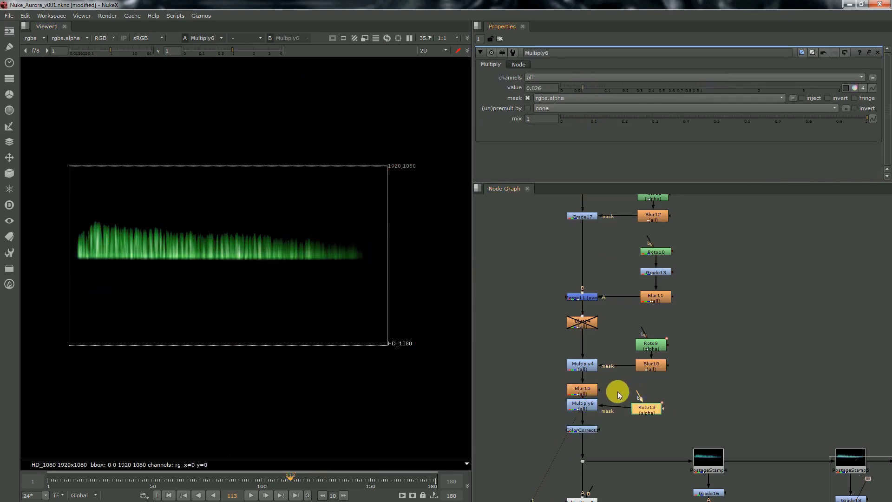
key(ctrl+s)
Step: Tidy the positions of Blur15, Multiply6 and Roto13, and view ColorCorrect1's output
drag(594, 393, 593, 390)
drag(592, 401, 591, 404)
drag(647, 411, 644, 411)
click(583, 428)
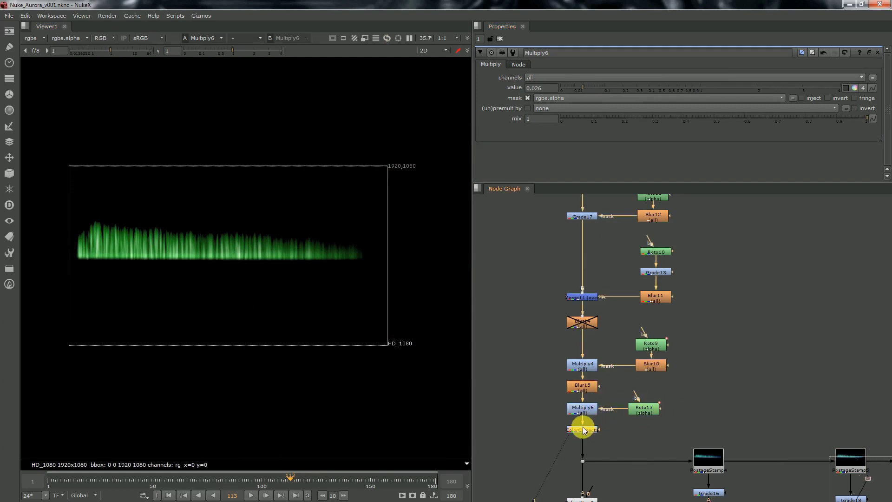
key(1)
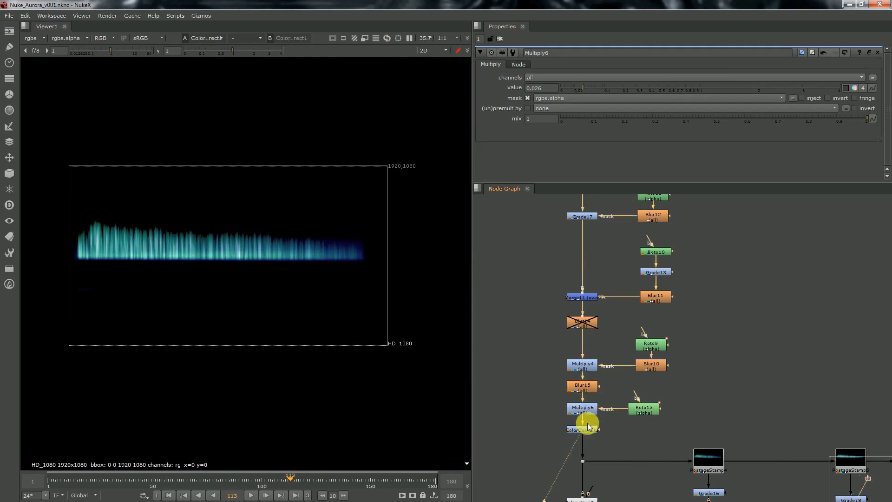
Step: Reorder the branch so Blur15 follows Multiply6 and ColorCorrect1 sits below the branching dot
click(592, 395)
middle_drag(590, 441, 589, 373)
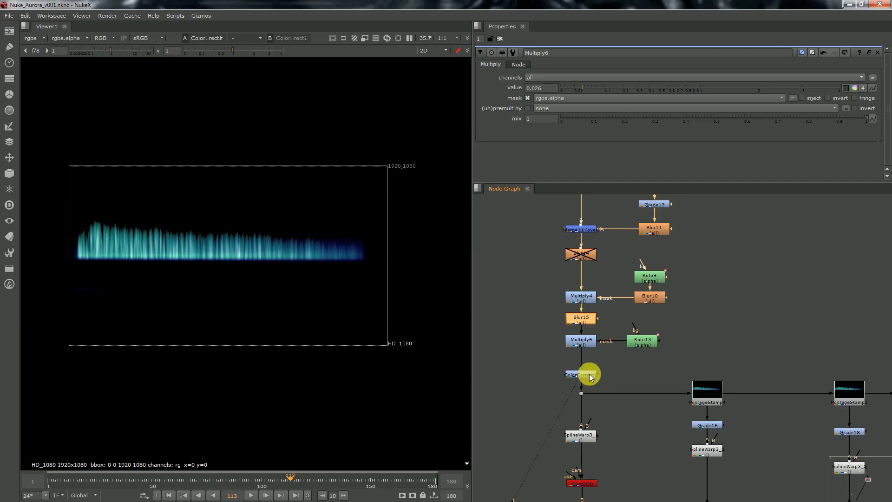
drag(588, 321, 582, 412)
Step: View the Merge12 composite and enable the bypassed Blur14 node in the aurora branch
scroll(643, 314, down, 5)
middle_drag(587, 444, 744, 320)
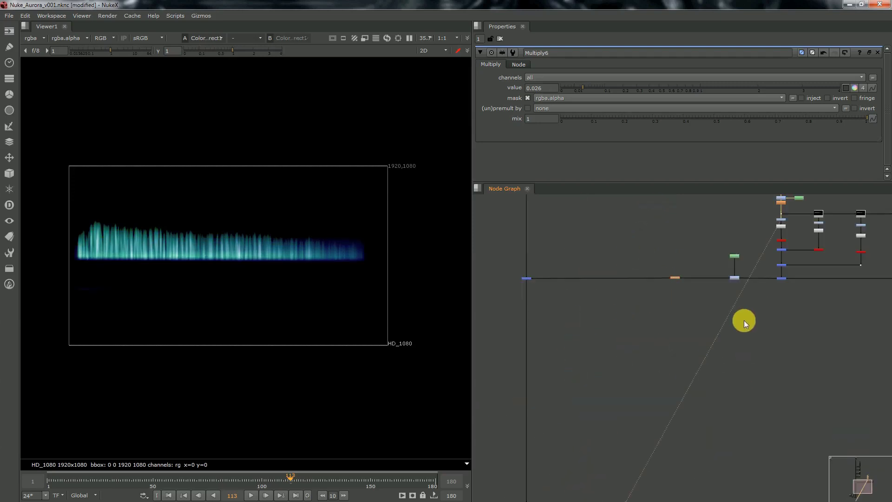
scroll(743, 320, down, 2)
key(1)
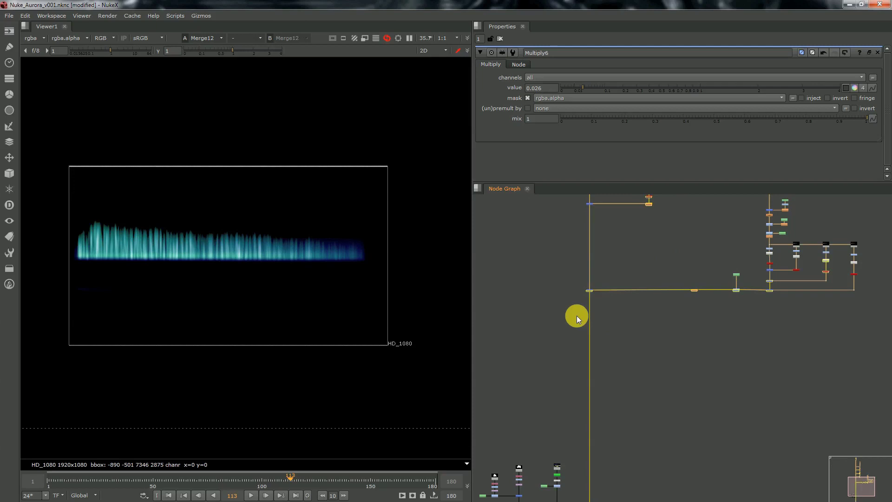
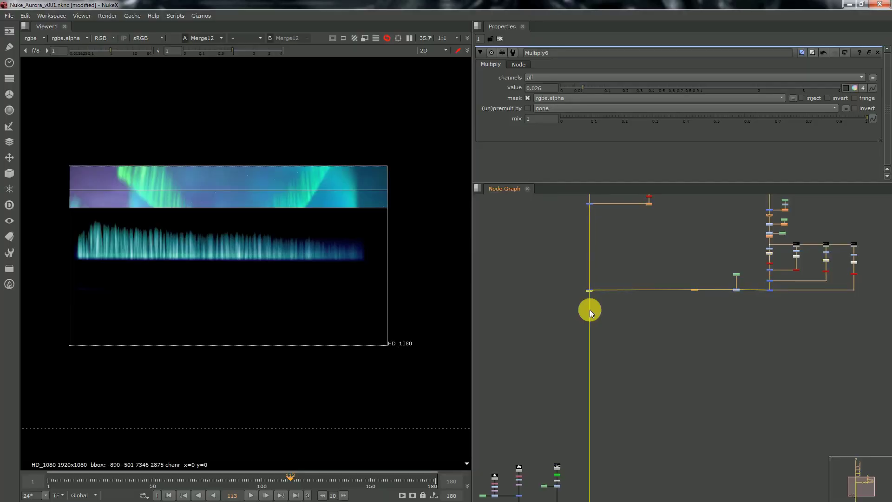
key(f)
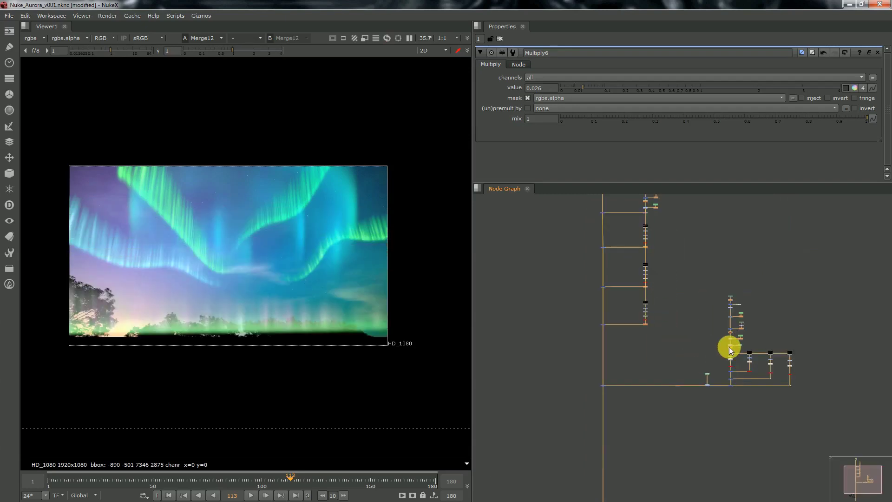
scroll(729, 348, up, 5)
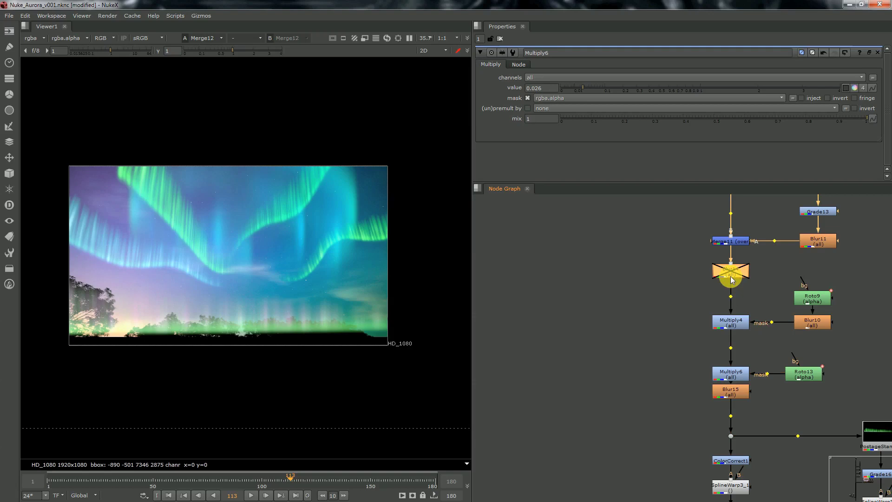
key(d)
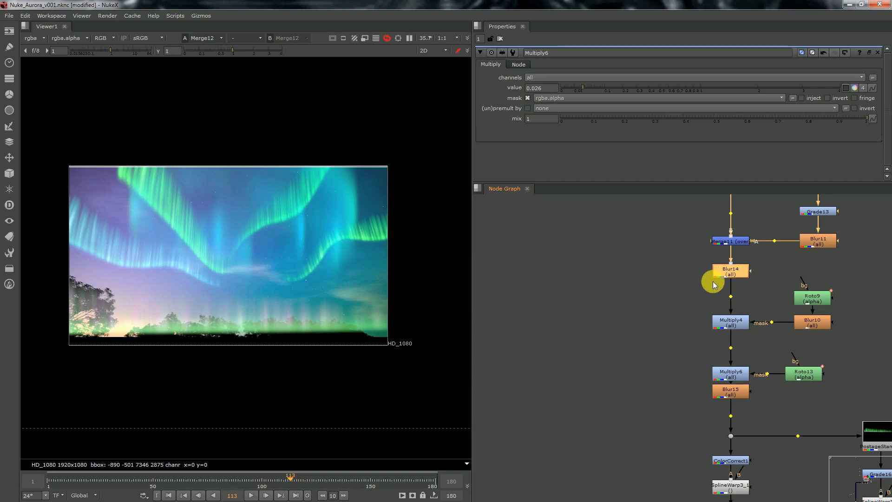
scroll(714, 284, down, 2)
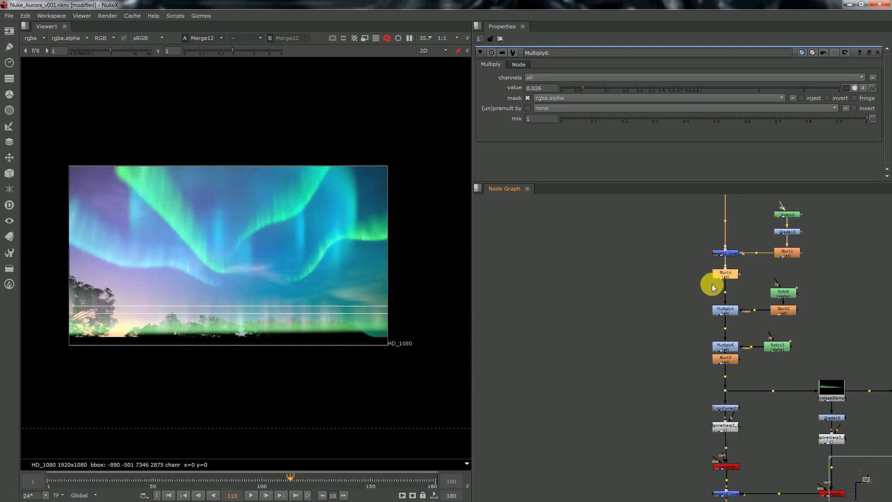
Step: Open ColorCorrect1's settings and lower its midtones gain slightly
double_click(723, 408)
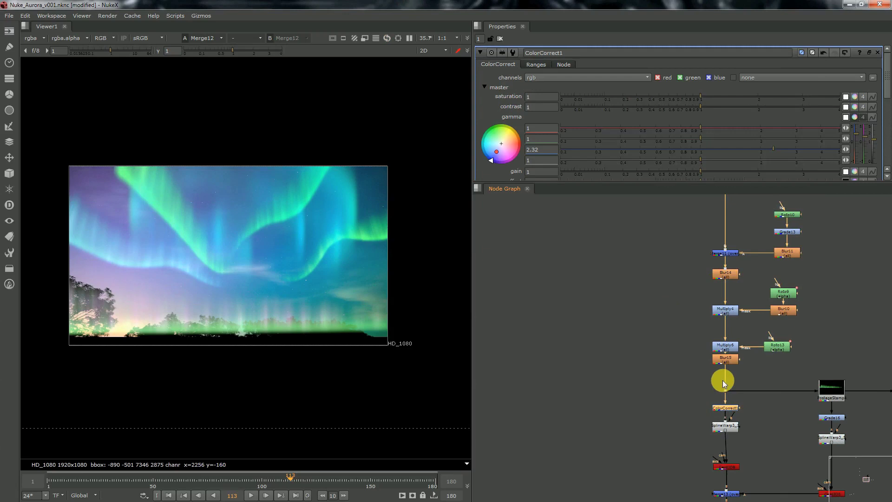
scroll(662, 106, down, 5)
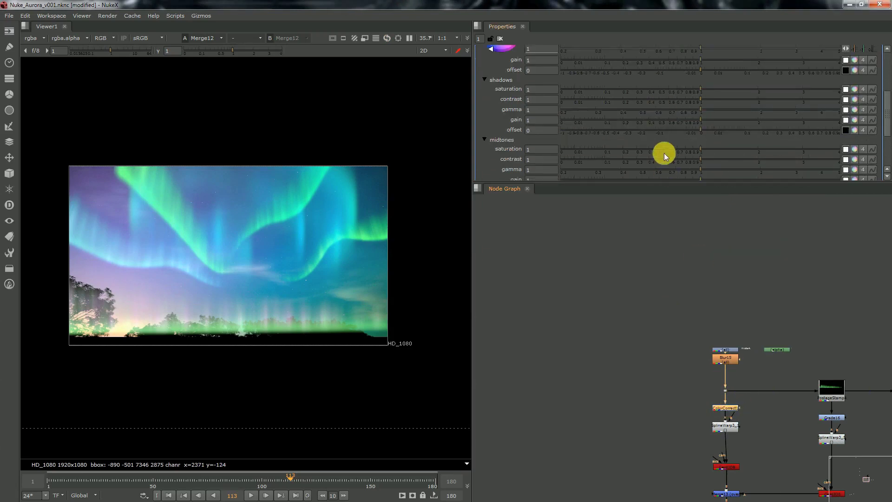
drag(688, 180, 677, 181)
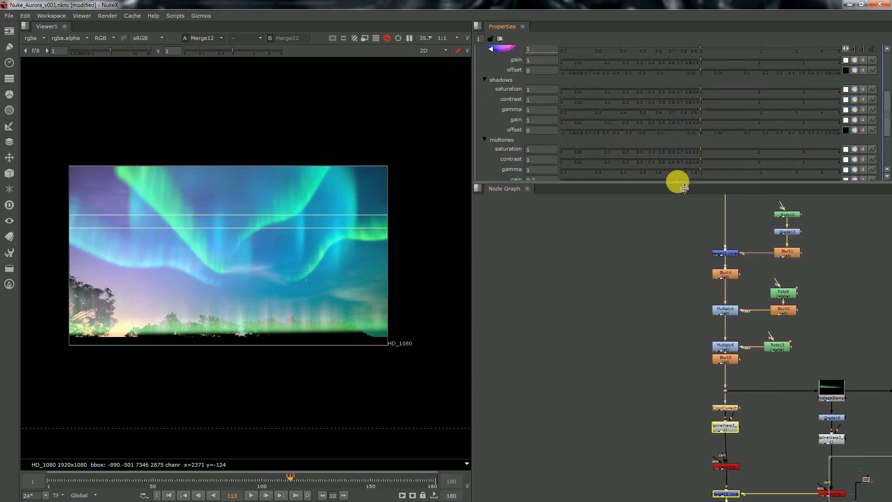
scroll(673, 344, down, 3)
scroll(639, 319, up, 4)
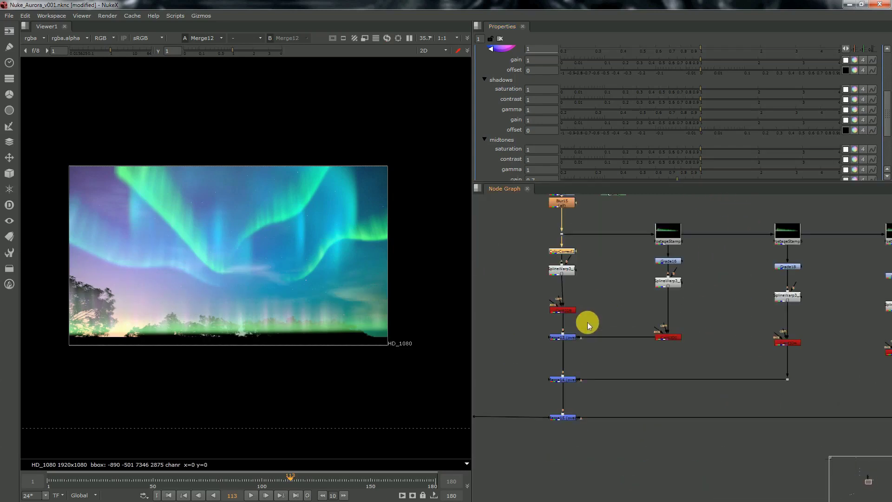
Step: Review the settings of Grade16 and Merge13, and set Merge14's mix to 0.344
double_click(657, 262)
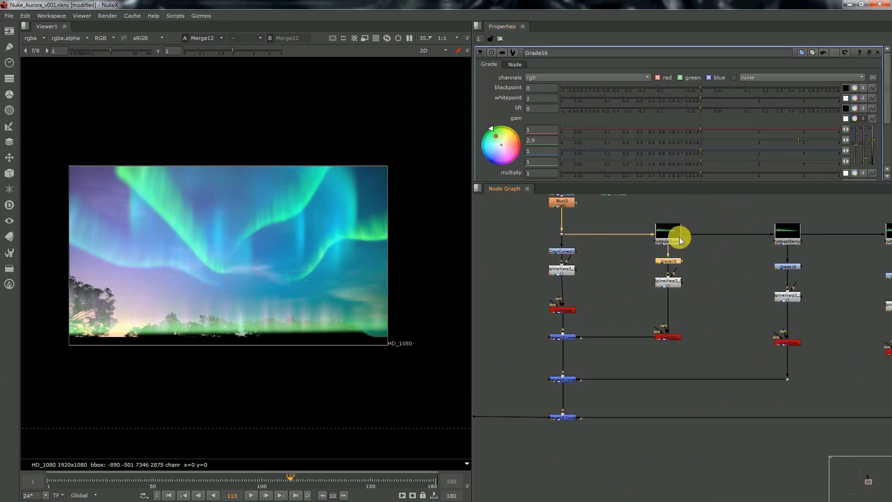
scroll(776, 342, down, 3)
double_click(641, 336)
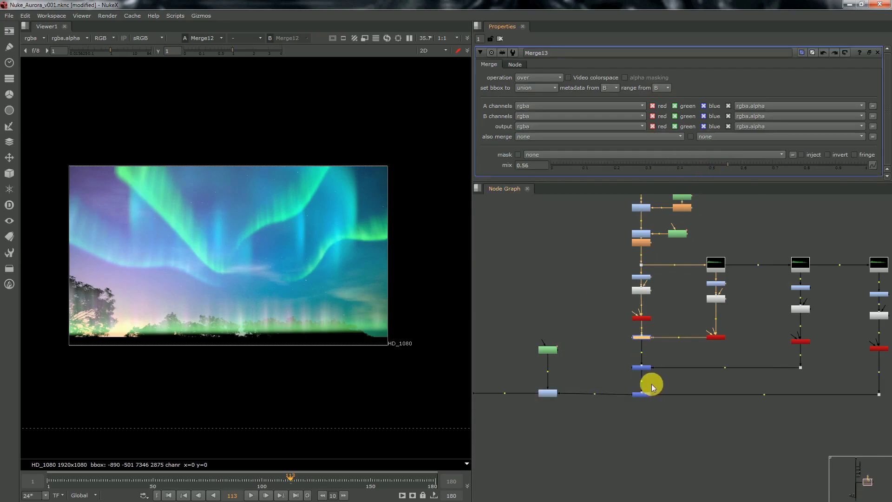
double_click(641, 367)
drag(684, 171, 660, 168)
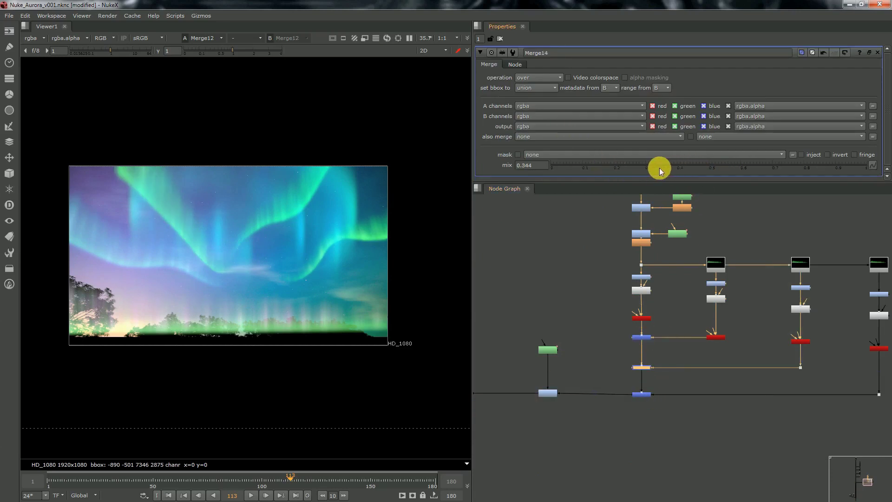
Step: Set Merge15's mix to 0.282
scroll(626, 365, down, 3)
scroll(647, 380, up, 2)
double_click(629, 385)
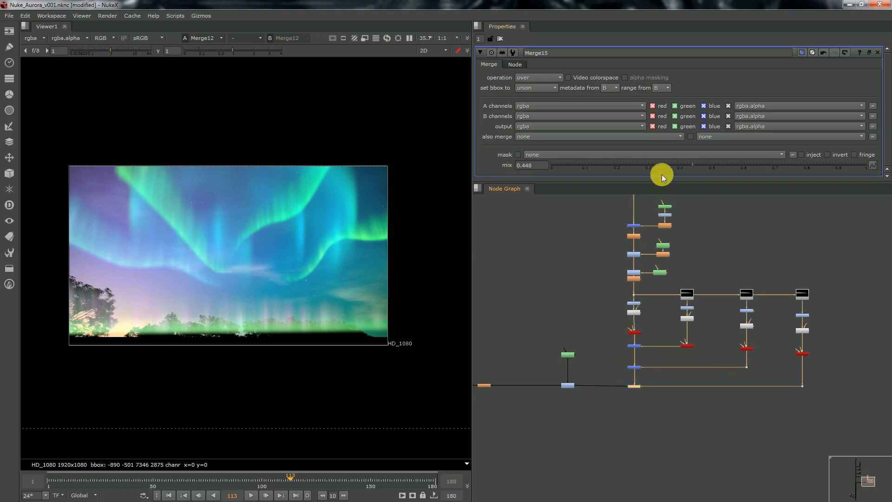
drag(661, 171, 640, 165)
Step: View Glow2's output, align the node under the merge above it and save the script
scroll(665, 369, down, 4)
middle_drag(662, 365, 765, 217)
scroll(557, 340, down, 2)
middle_drag(556, 472, 585, 355)
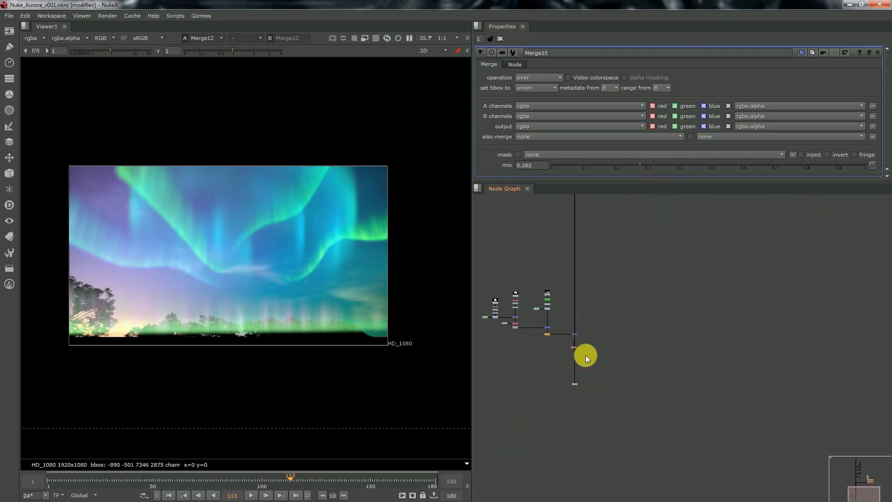
scroll(584, 353, up, 5)
click(555, 347)
key(1)
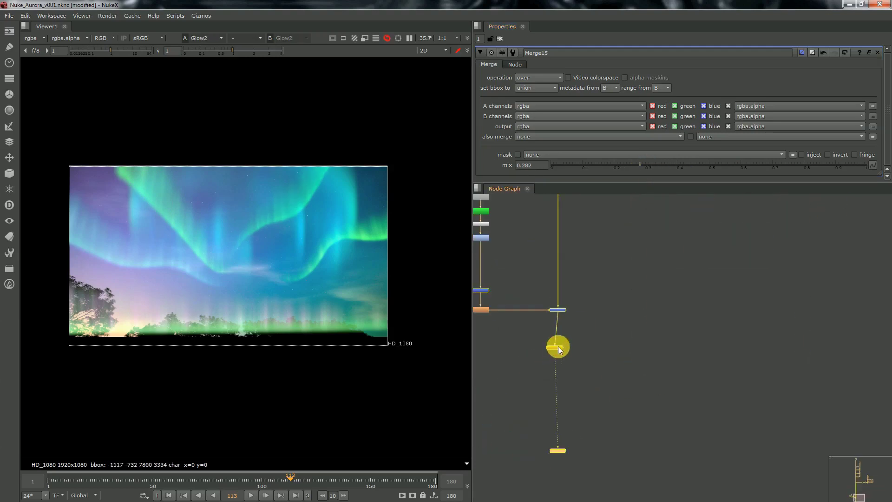
drag(558, 347, 561, 346)
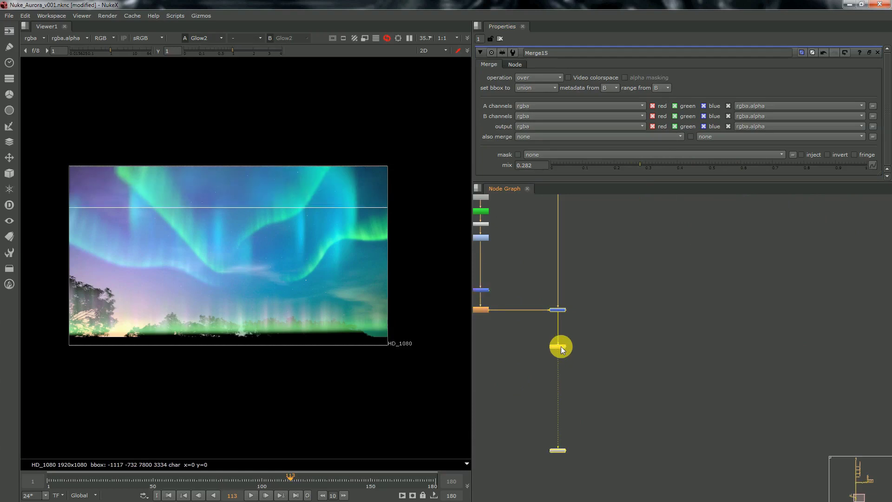
key(ctrl+s)
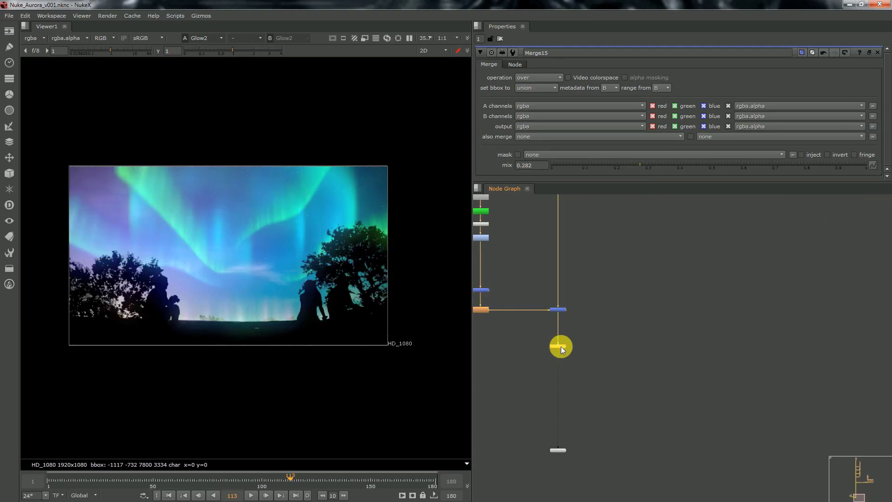
Step: Open Roto12, go to frame 168 and select its shape in the viewer
middle_drag(582, 338, 594, 447)
scroll(594, 447, down, 3)
click(609, 330)
middle_drag(650, 205, 604, 377)
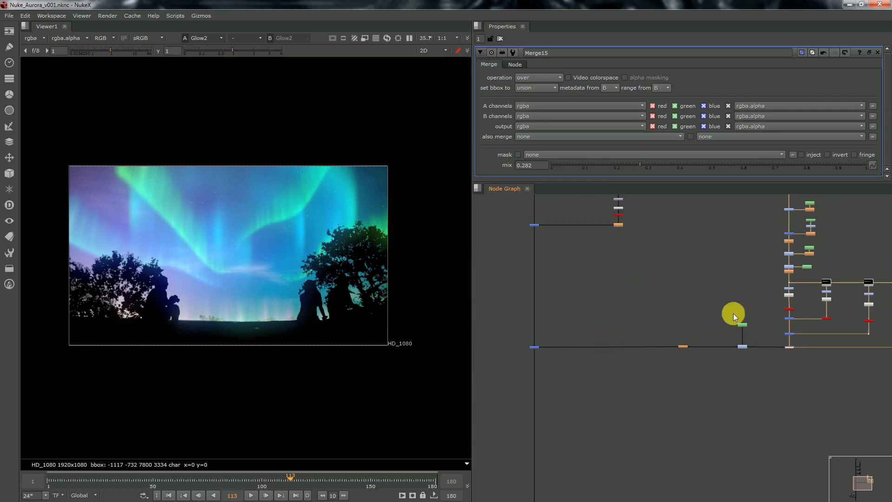
double_click(745, 324)
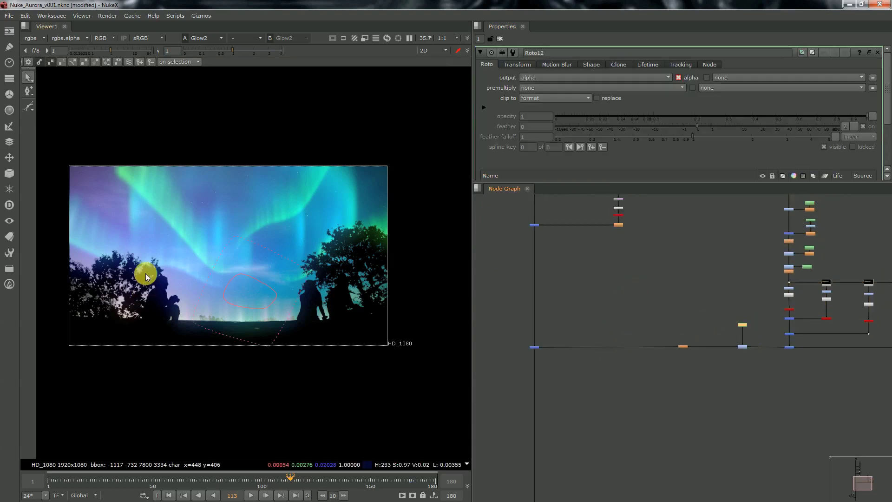
click(410, 484)
click(237, 238)
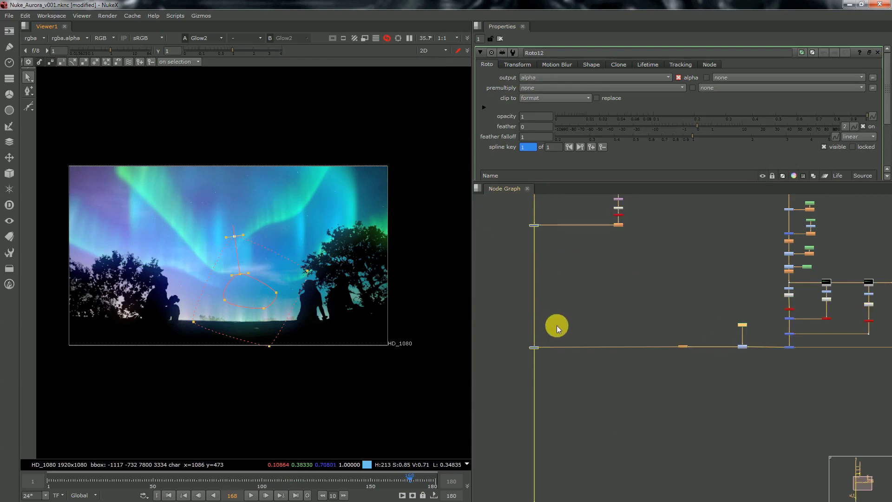
Step: View Multiply5's output, then shift Roto12's feathered shape up and enlarge it over the aurora ends
click(743, 347)
key(1)
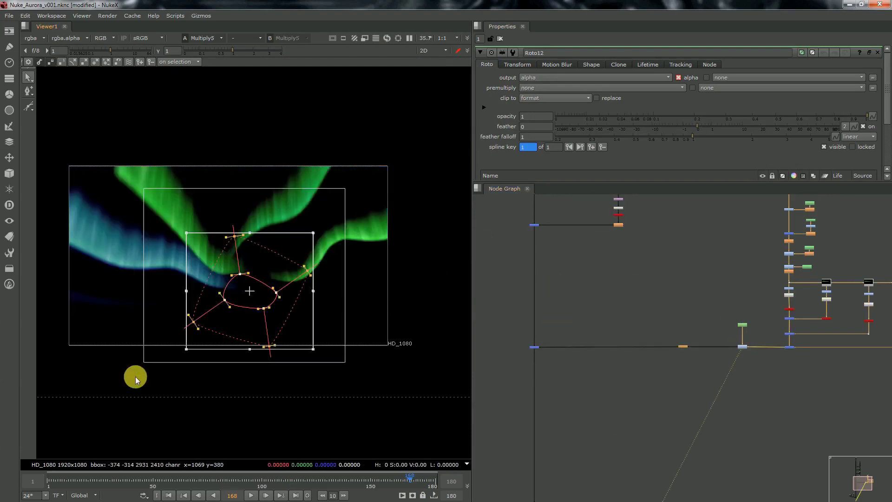
drag(242, 291, 238, 279)
drag(307, 330, 345, 371)
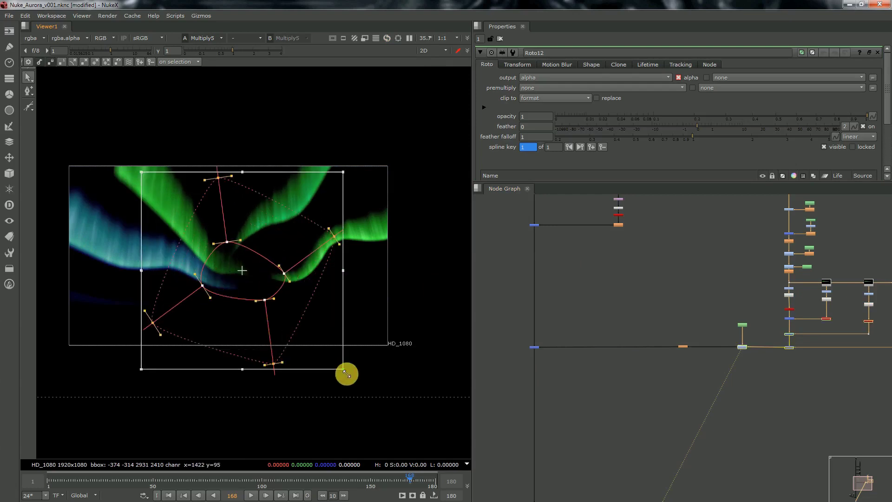
Step: Open Multiply5's settings, view Glow2's output and set the multiply value to 0.31
scroll(633, 300, down, 2)
scroll(712, 340, up, 1)
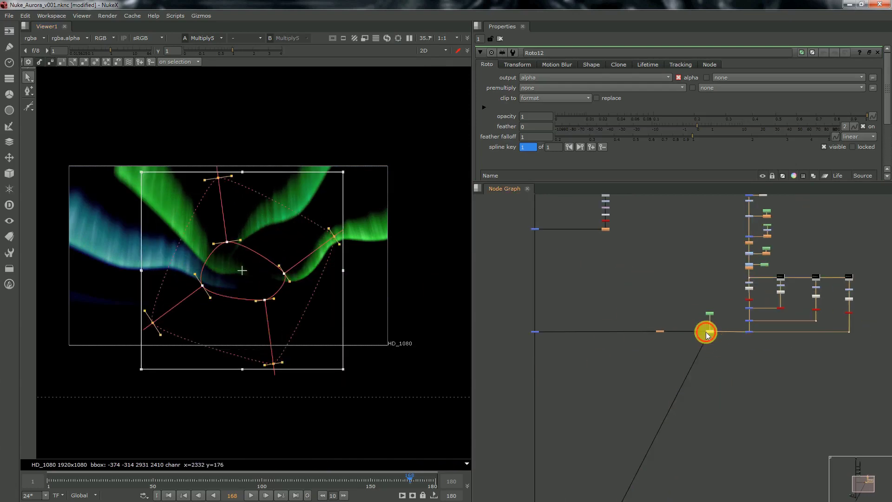
double_click(706, 332)
scroll(617, 297, down, 3)
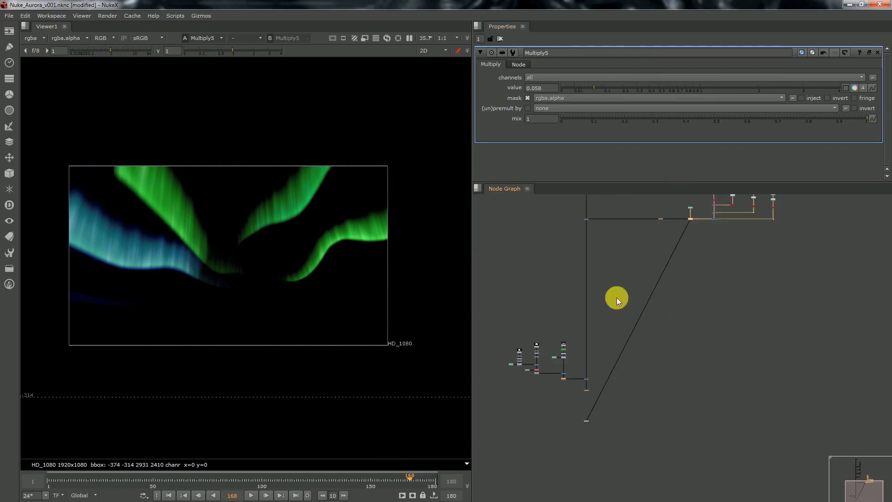
scroll(592, 394, up, 3)
click(592, 395)
key(1)
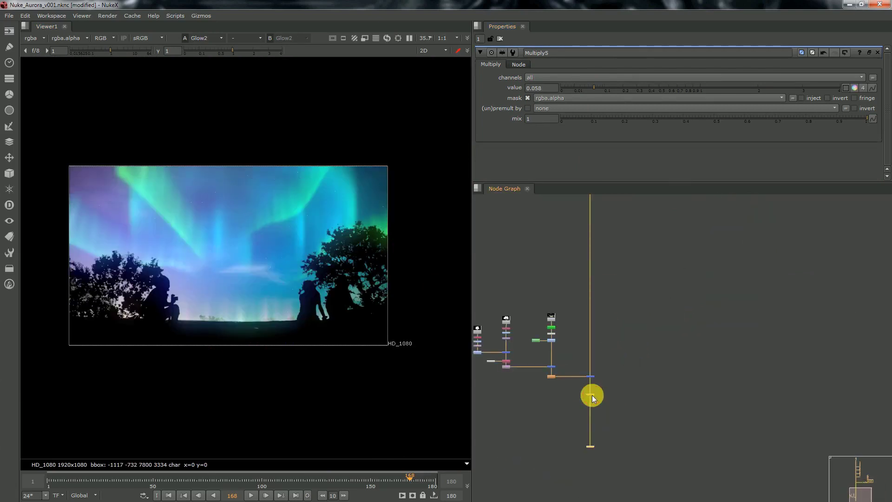
click(638, 89)
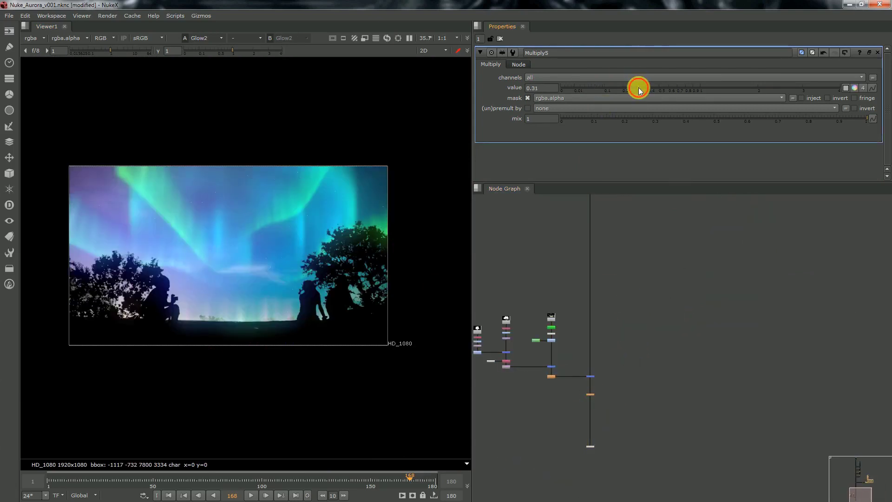
click(590, 378)
click(607, 398)
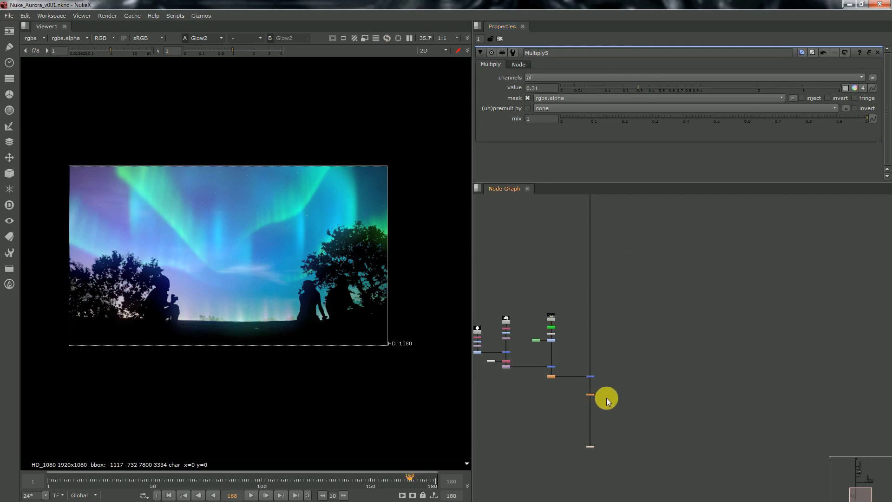
Step: Add a new Glow node directly below Glow2 at the end of the main pipe
middle_drag(573, 372, 576, 342)
scroll(587, 371, up, 3)
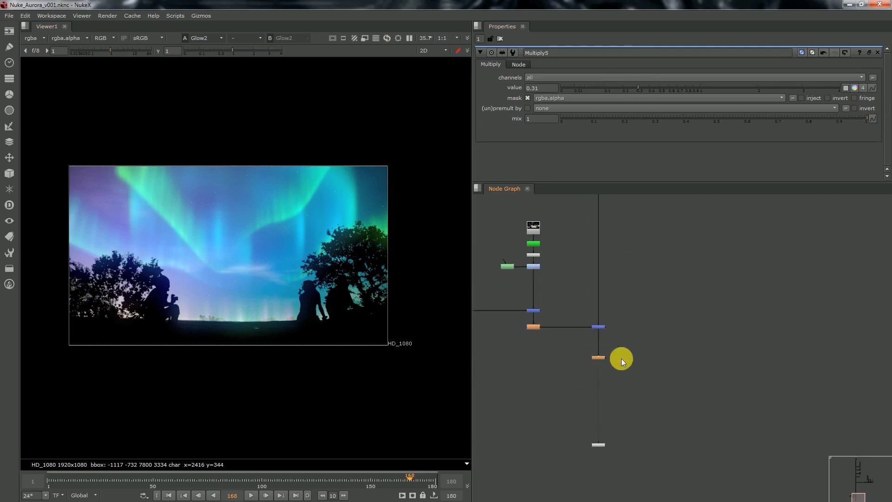
scroll(620, 358, up, 2)
click(592, 357)
key(Tab)
text(glio)
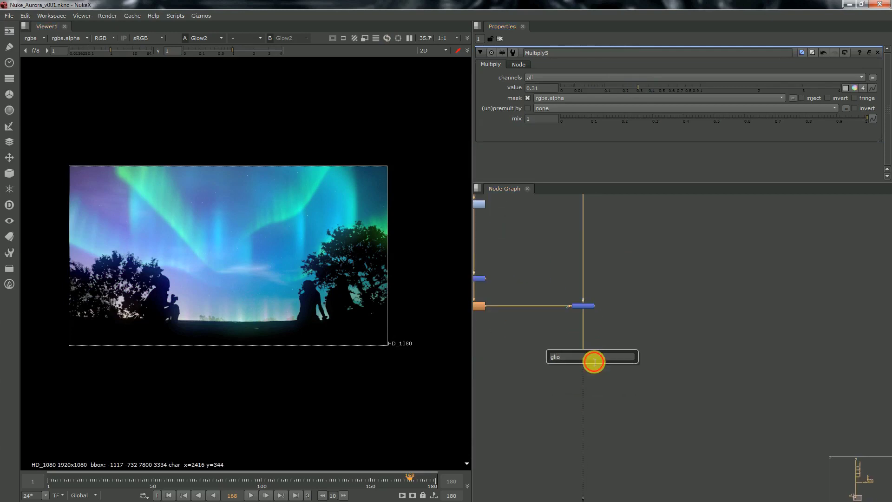
text(glo)
key(Return)
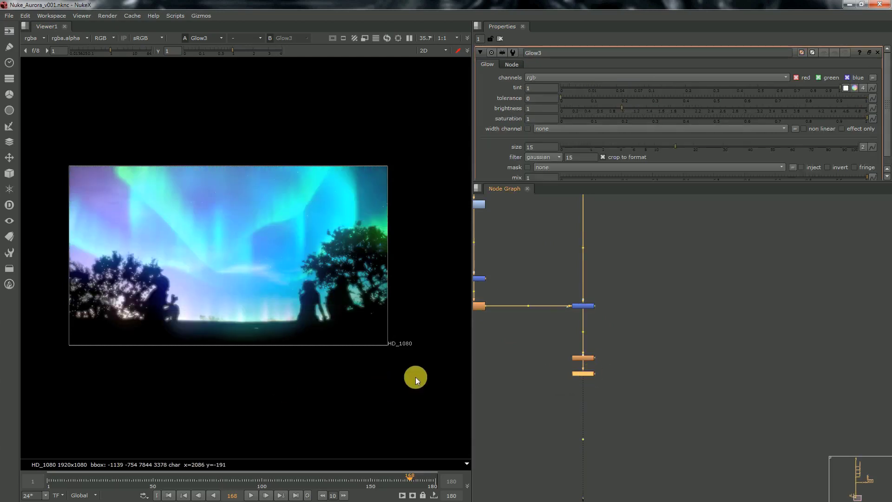
click(591, 374)
Step: Set Glow3's tolerance to 0.182, its size to 5 and its mix to 0.34
click(616, 99)
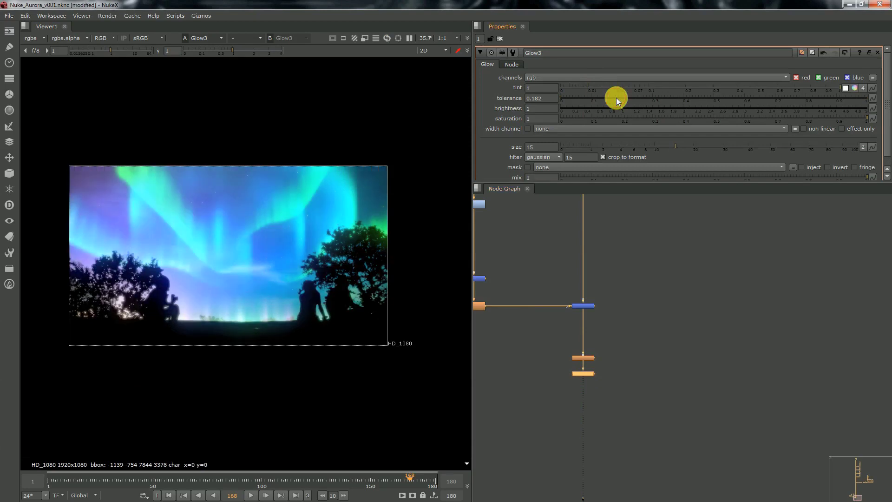
click(626, 147)
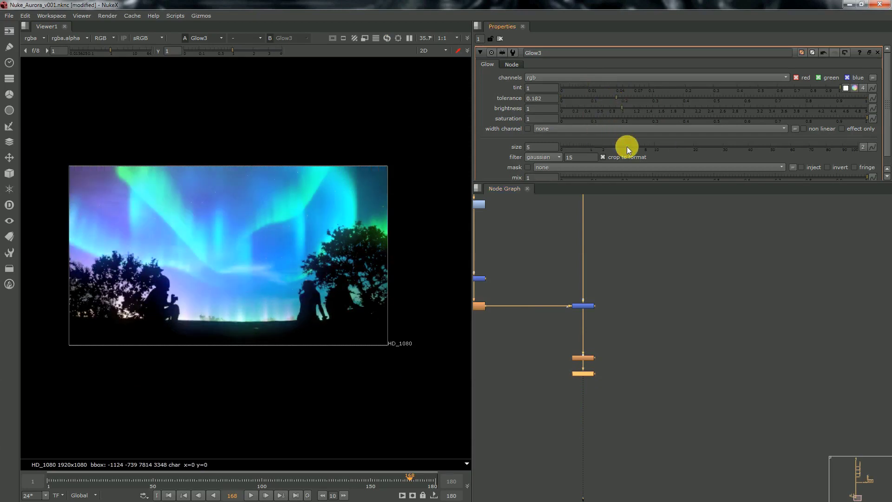
scroll(628, 147, down, 1)
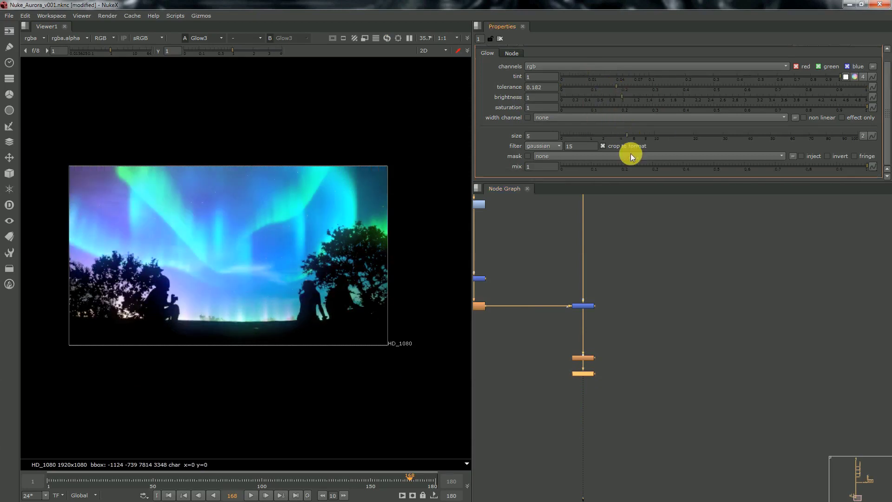
click(641, 163)
click(664, 165)
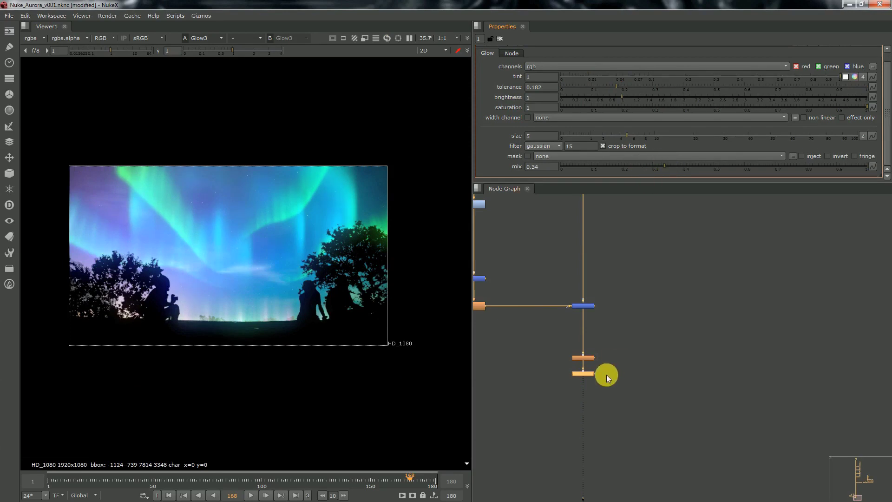
Step: Add a ColorCorrect node below Glow3 with master contrast 1.15, red gain 1.31 and blue gain 0.66
key(Tab)
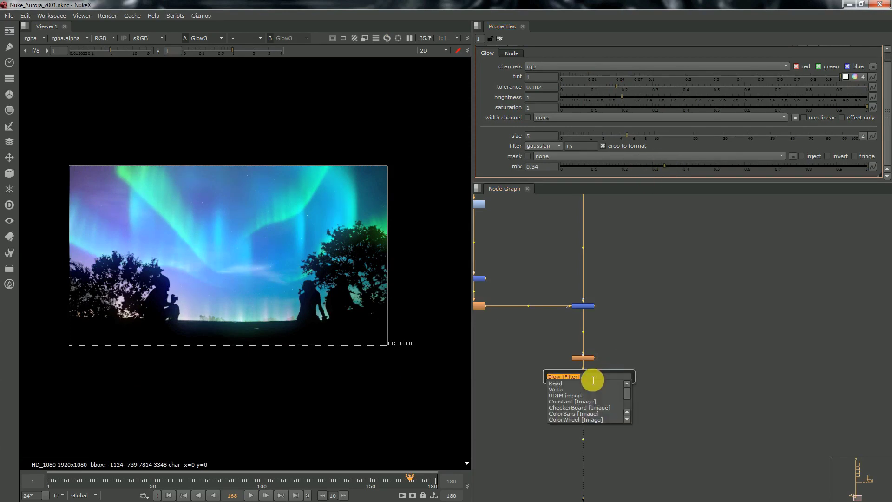
key(Return)
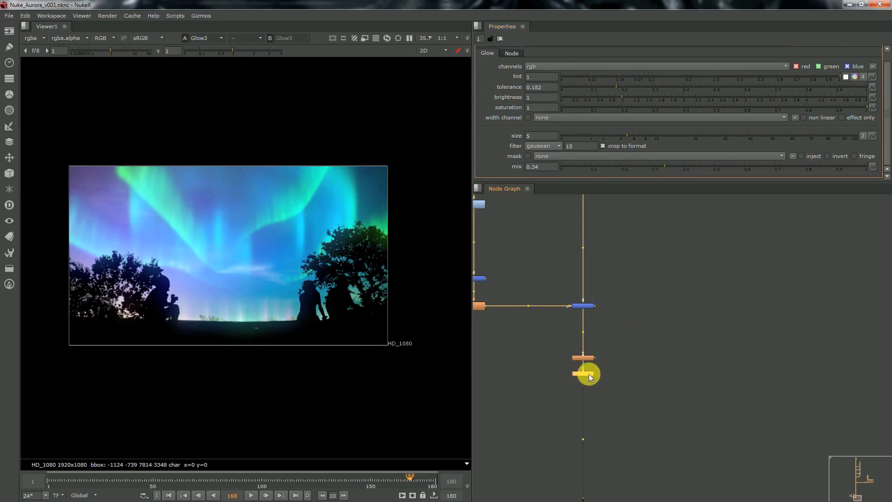
drag(718, 104, 712, 106)
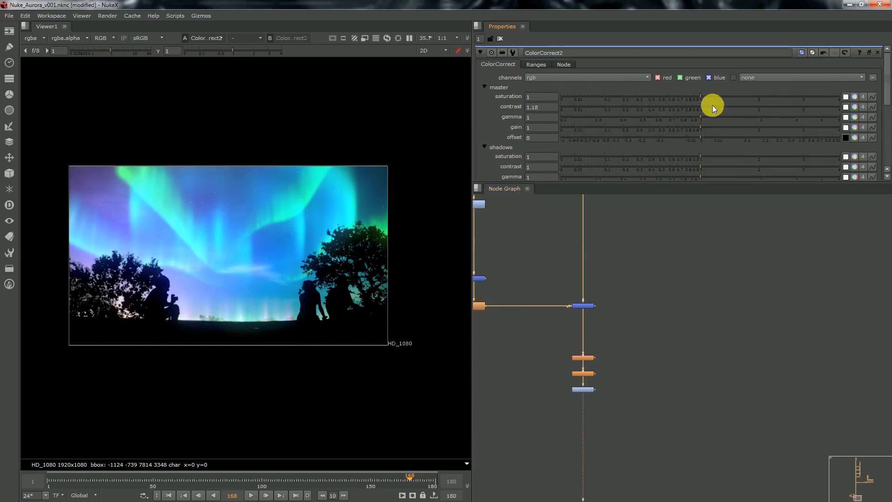
click(855, 128)
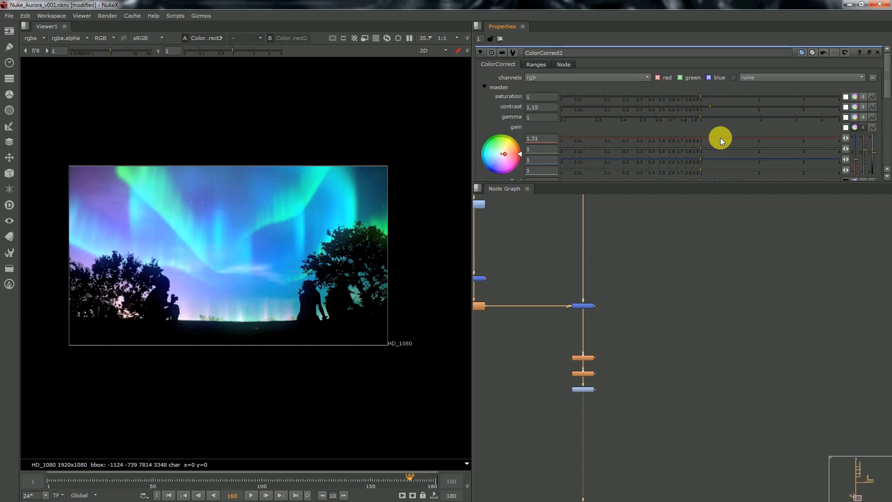
click(671, 159)
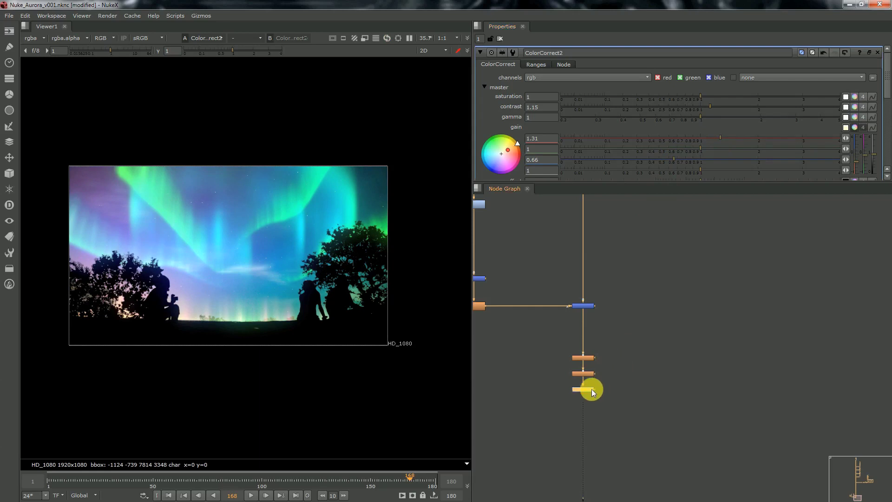
Step: Add another Glow node below ColorCorrect2 with size 3.1 and mix 0.128
key(Tab)
text(glow)
key(Return)
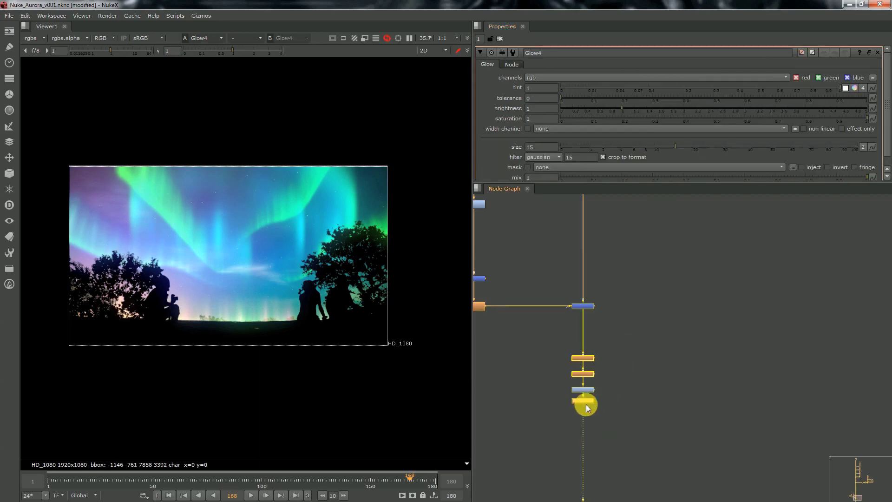
click(586, 405)
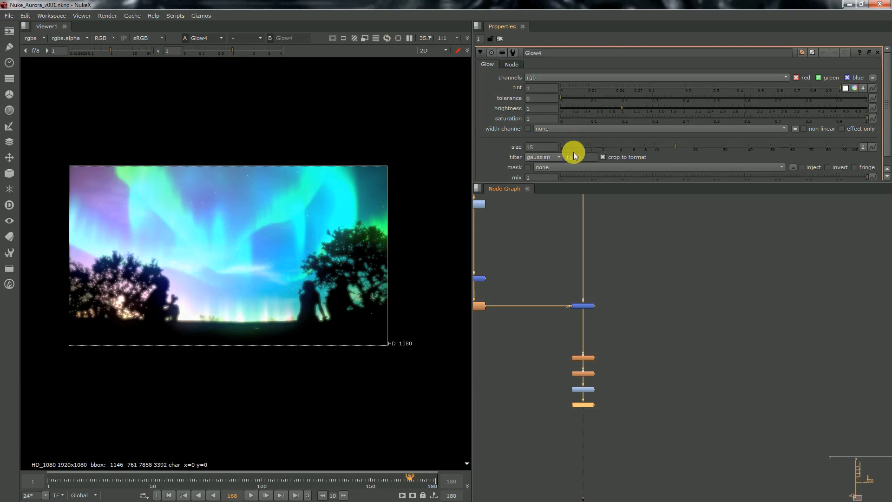
drag(590, 178, 595, 175)
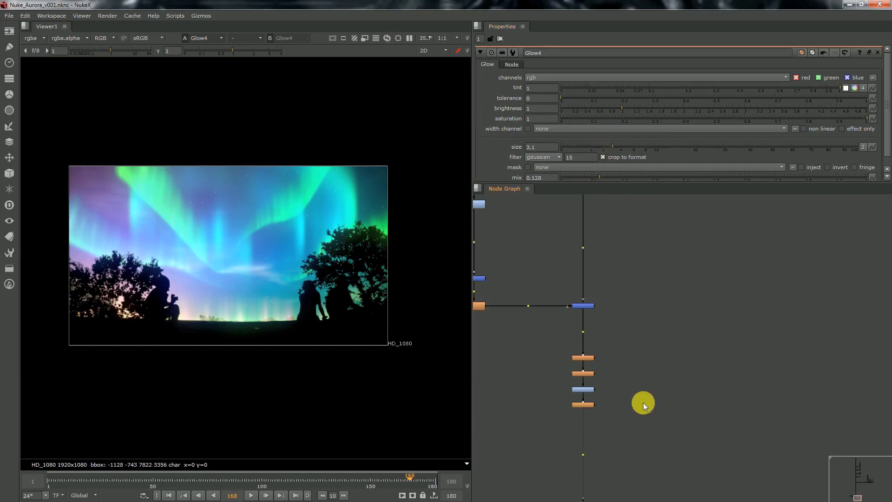
Step: Set Merge12's mix to 0.412 and save the script
scroll(596, 428, down, 5)
scroll(592, 366, up, 5)
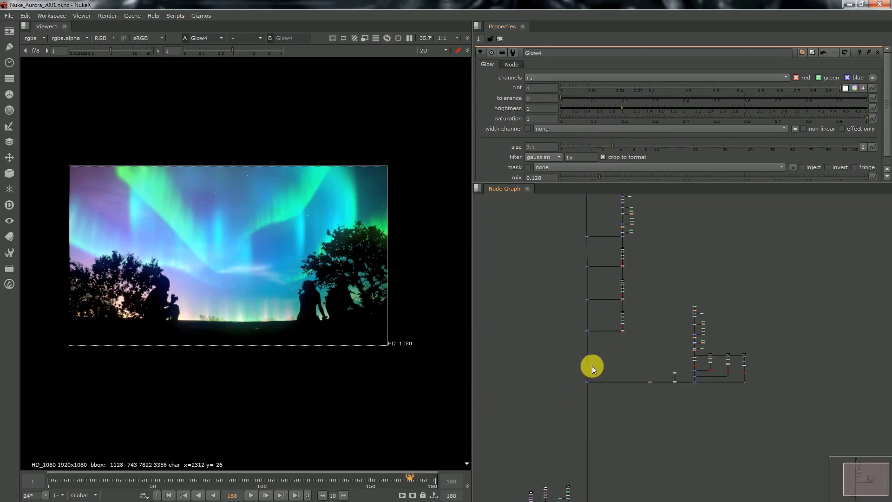
double_click(579, 405)
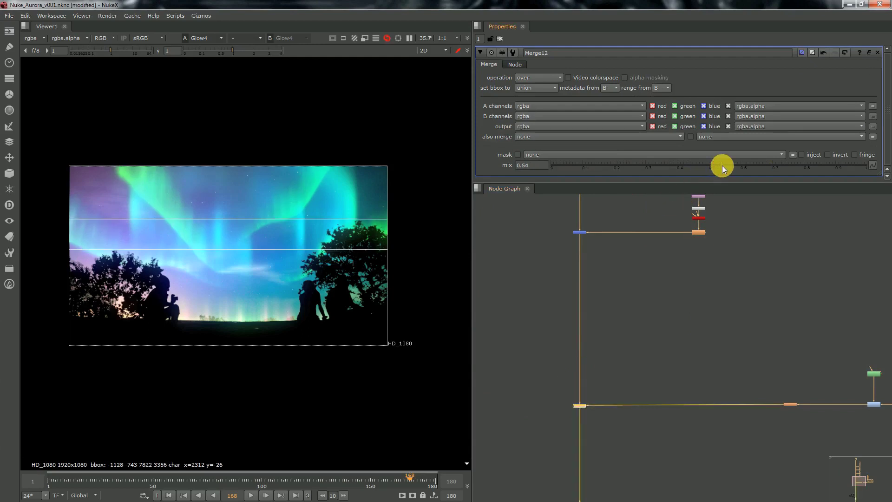
drag(722, 166, 681, 169)
click(674, 168)
key(ctrl+s)
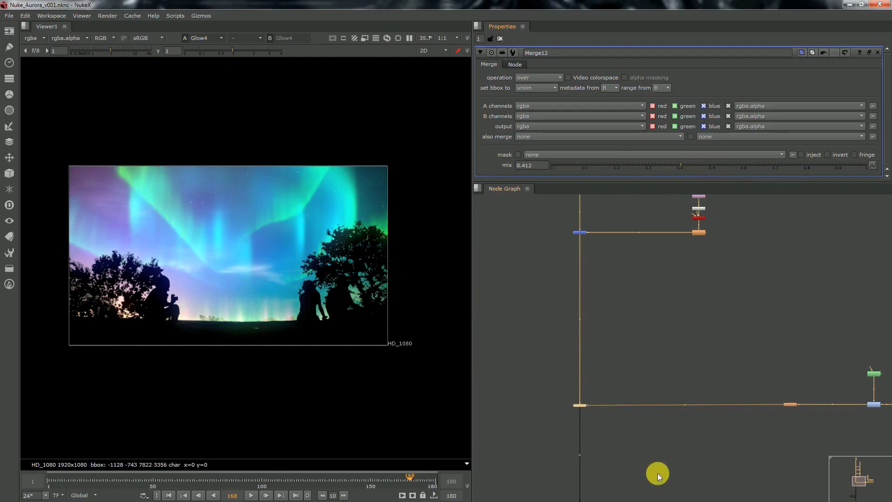
Step: View the background sky branch node by node, from the source image through Grade3 to Grade4
middle_drag(651, 478, 641, 388)
scroll(638, 385, down, 8)
click(625, 239)
middle_drag(625, 239, 625, 286)
scroll(628, 287, up, 10)
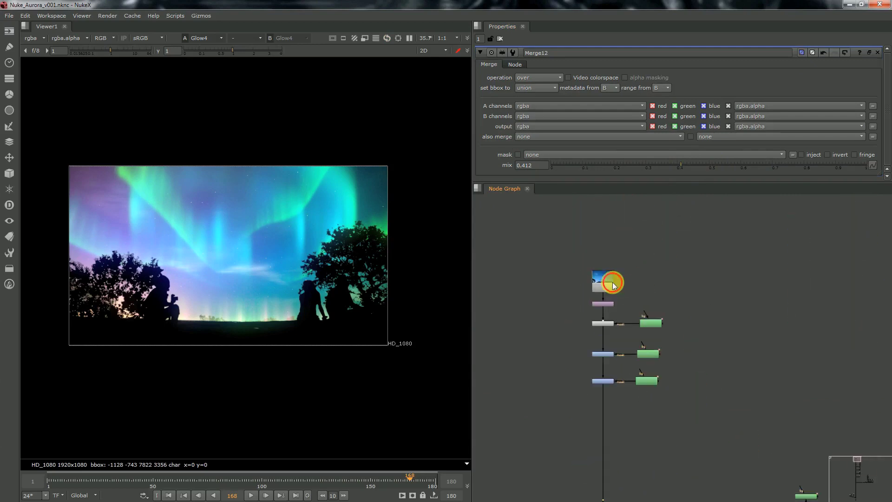
click(610, 284)
key(1)
click(608, 304)
key(1)
key(1)
click(610, 355)
key(1)
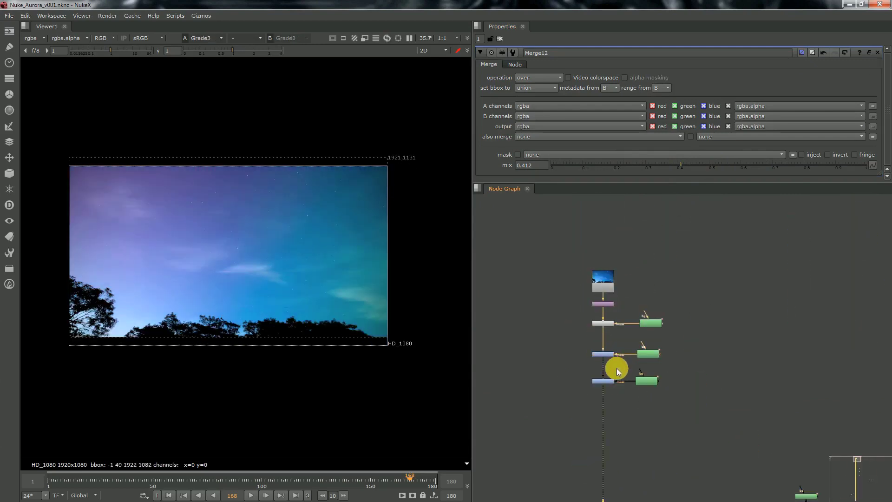
click(606, 380)
key(1)
Step: View the first aurora strip's build-up from the noise merge through Grade6 to Grade7
middle_drag(599, 285, 529, 197)
scroll(584, 244, down, 5)
scroll(643, 299, up, 4)
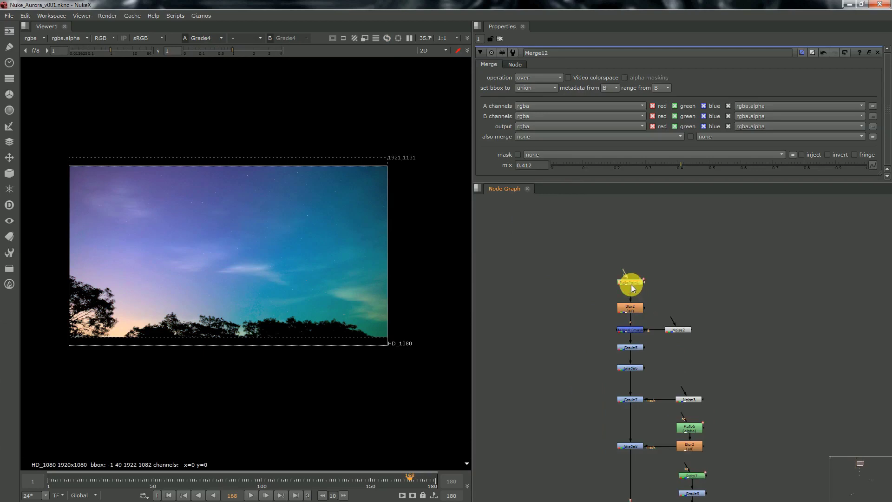
click(630, 330)
key(1)
key(1)
click(640, 366)
key(1)
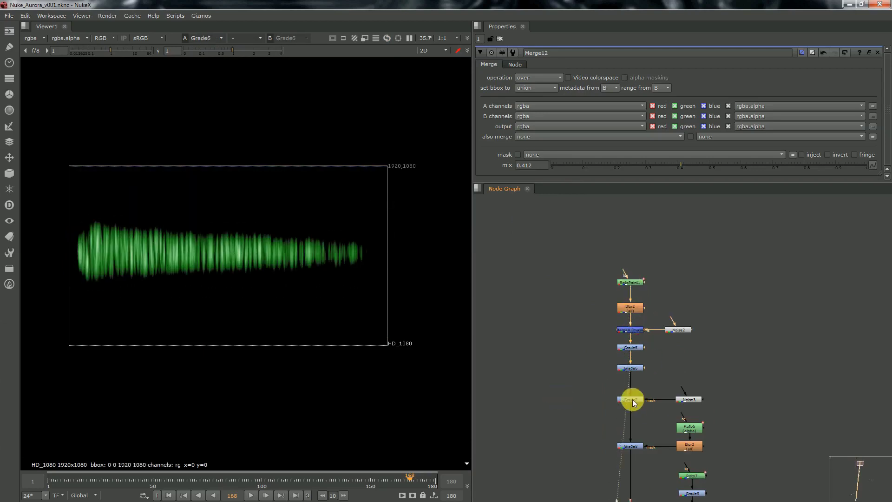
click(632, 400)
key(1)
Step: View the rest of the first strip's chain: Grade8, Merge5, Blur5 and the Transform that places it
middle_drag(643, 426, 635, 362)
click(616, 383)
key(1)
middle_drag(646, 452, 641, 373)
click(625, 369)
key(1)
click(625, 395)
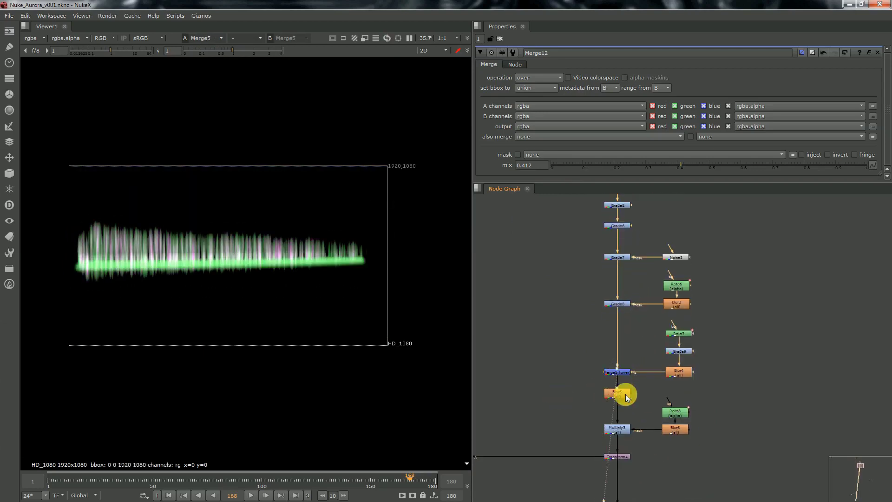
key(1)
middle_drag(626, 437, 625, 380)
click(626, 373)
click(620, 400)
key(1)
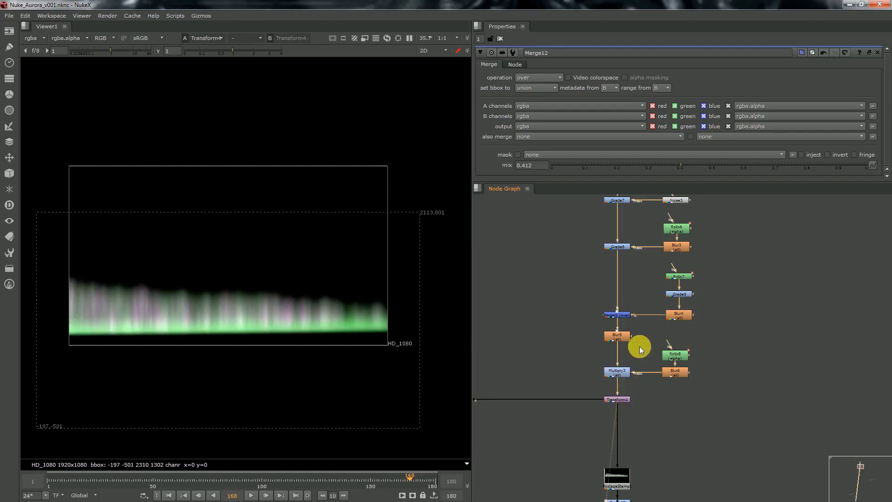
Step: View Merge6's output, then the second strip's postage stamp, grade and Transform5
scroll(637, 343, down, 2)
mouse_move(637, 342)
middle_down()
mouse_move(669, 377)
mouse_move(635, 293)
middle_up()
click(503, 320)
key(1)
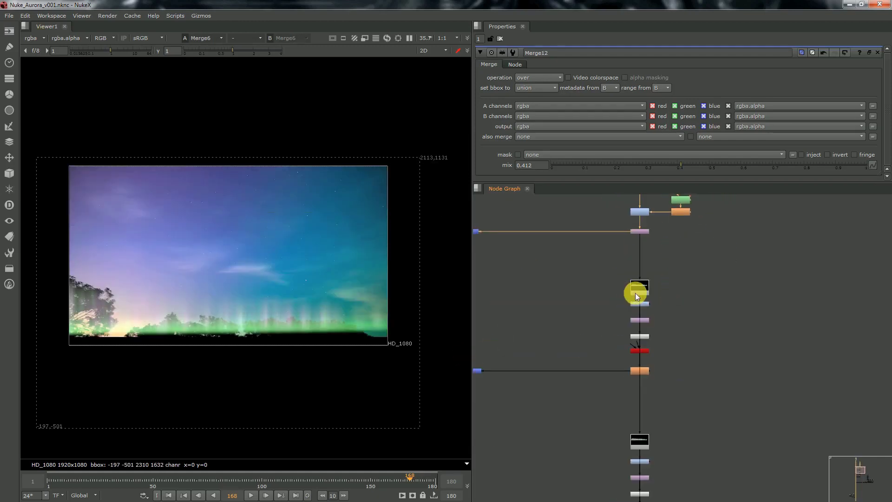
click(636, 293)
key(1)
drag(647, 308, 645, 307)
key(1)
click(645, 319)
key(1)
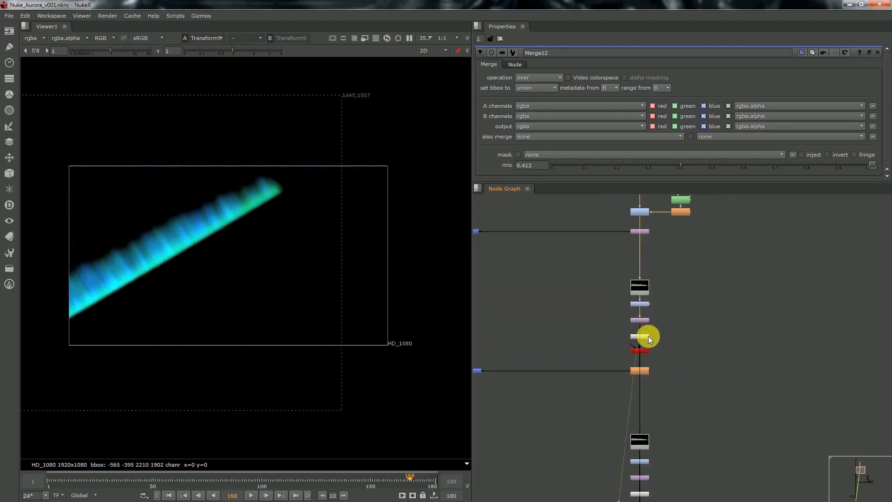
Step: View the second strip's remaining nodes down to Blur7, then its composite over the sky in Merge7
click(648, 336)
key(1)
key(1)
click(646, 370)
key(1)
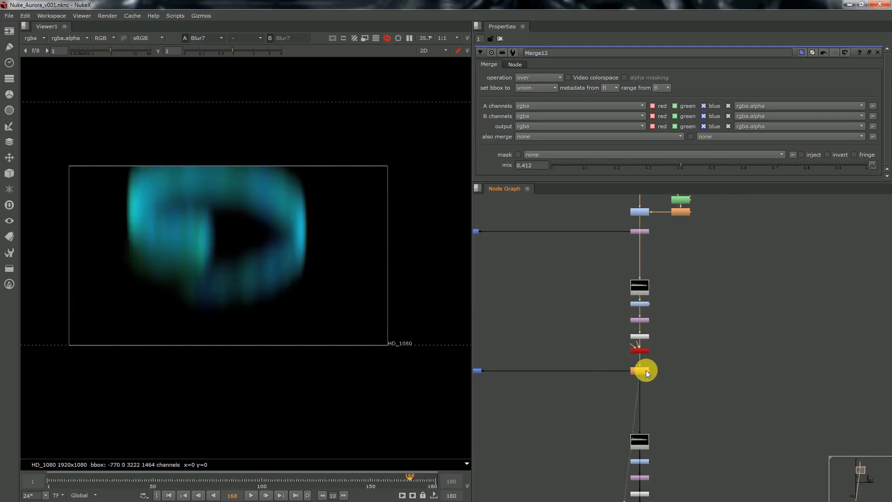
middle_drag(551, 361, 660, 365)
click(581, 374)
key(1)
Step: View the third strip's chain from its postage stamp through Grade11 to Blur8, then the merge it feeds
mouse_move(733, 422)
middle_down()
mouse_move(712, 415)
mouse_move(646, 247)
middle_up()
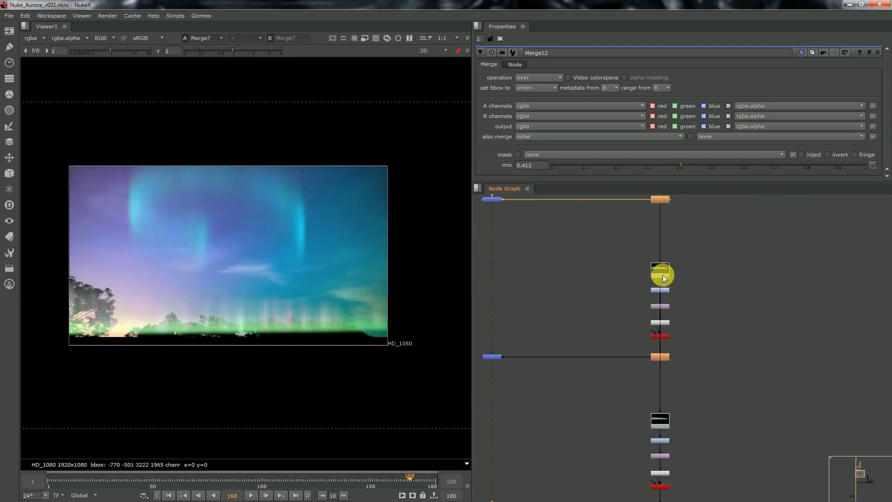
click(663, 275)
key(1)
click(668, 289)
key(1)
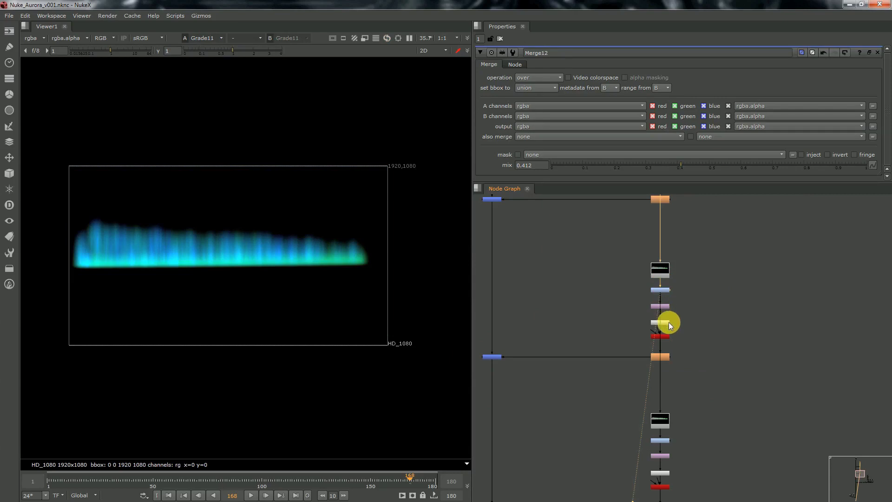
click(668, 322)
key(1)
click(667, 335)
key(1)
click(666, 361)
key(1)
middle_drag(545, 337, 583, 341)
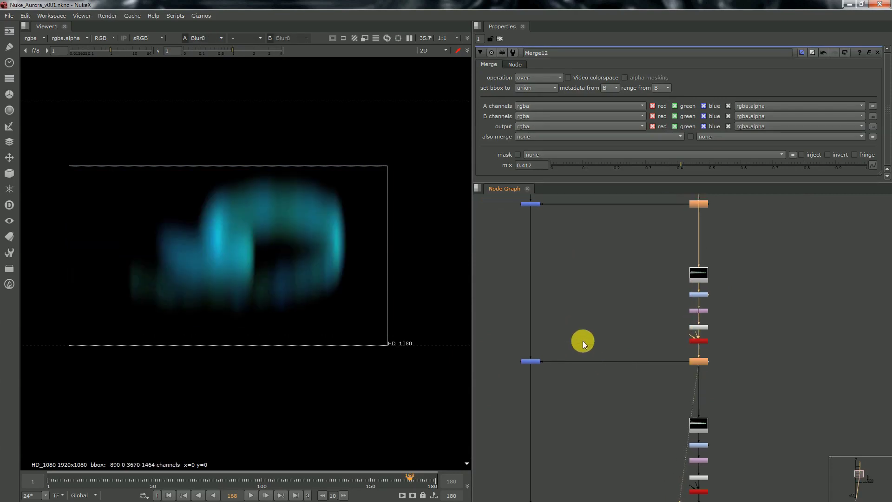
click(530, 361)
key(1)
Step: View the composite at the following strip's merge, then at Merge12
middle_drag(652, 486, 665, 479)
middle_drag(689, 338, 627, 219)
middle_drag(554, 324, 635, 337)
click(564, 395)
key(1)
middle_drag(596, 365, 639, 165)
scroll(635, 272, down, 2)
drag(662, 337, 579, 428)
key(1)
scroll(650, 316, down, 3)
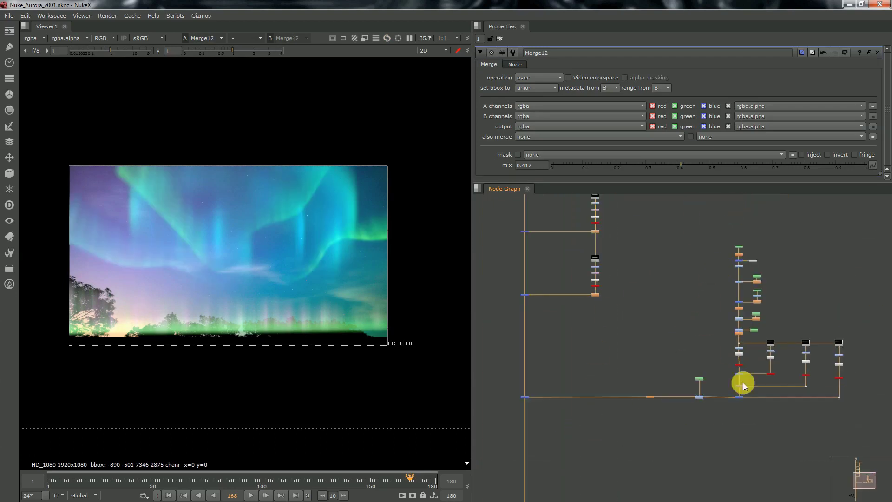
Step: View the combined curved strips at Merge13 and Merge15, then the branch's last node before Merge12
scroll(744, 386, up, 3)
click(704, 338)
key(1)
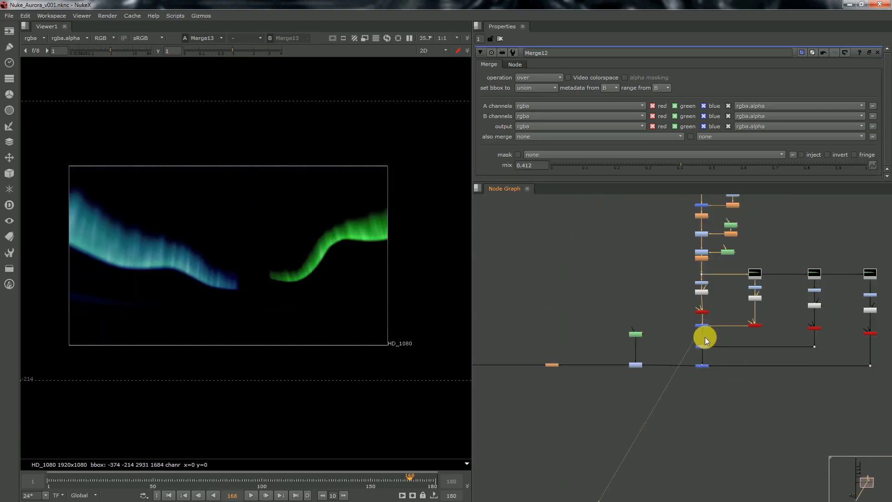
click(706, 364)
key(1)
scroll(721, 341, down, 2)
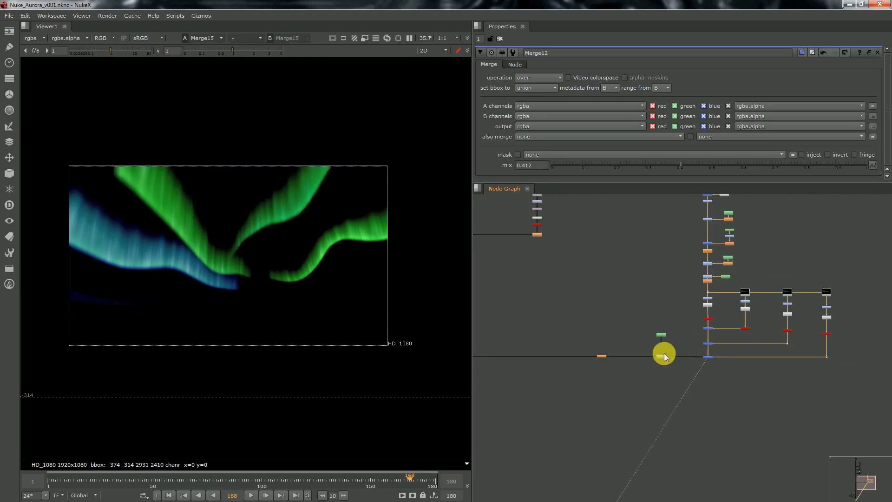
drag(591, 366, 609, 349)
key(1)
Step: View the foreground silhouette branch from its source image through Keyer1 and the masked grade to Merge2
middle_drag(535, 453, 718, 299)
scroll(709, 307, down, 3)
scroll(667, 430, up, 3)
drag(677, 428, 633, 461)
key(1)
scroll(583, 406, up, 3)
click(668, 327)
key(1)
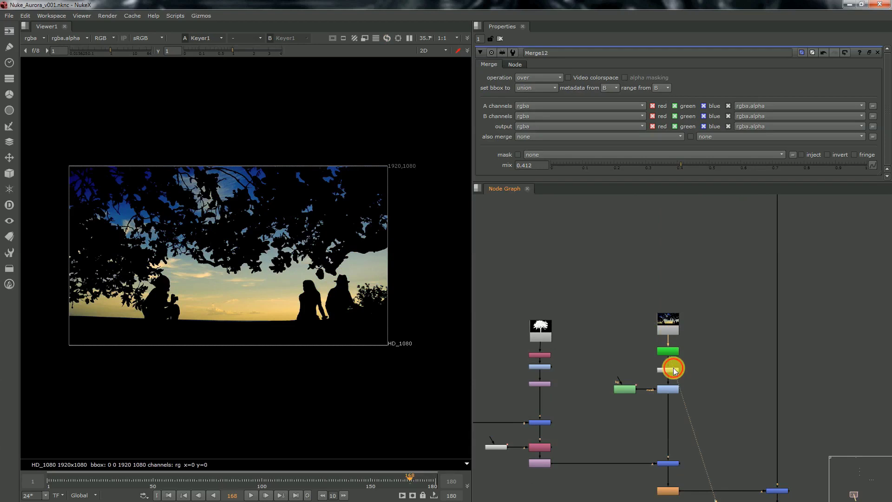
click(673, 392)
key(1)
click(669, 464)
key(1)
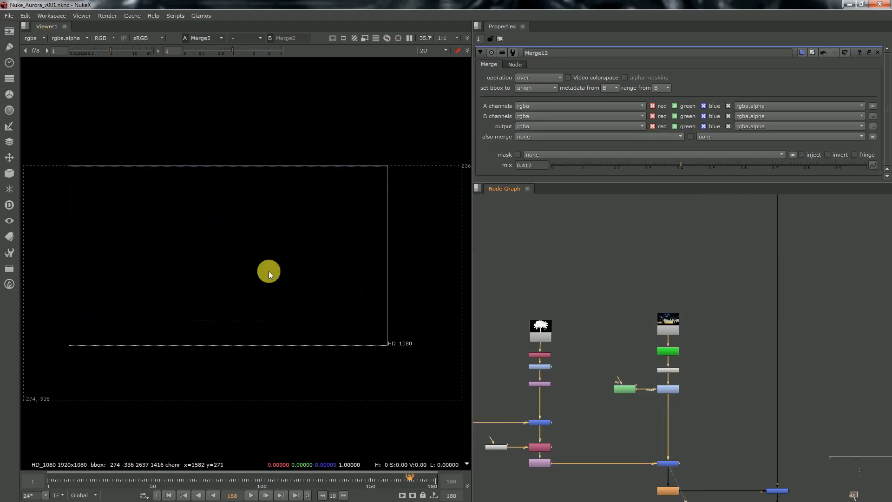
Step: Check the tree branch in the alpha channel at its Transform node and at Merge2, then return the view to RGB
key(a)
middle_drag(687, 390, 754, 345)
click(614, 339)
key(1)
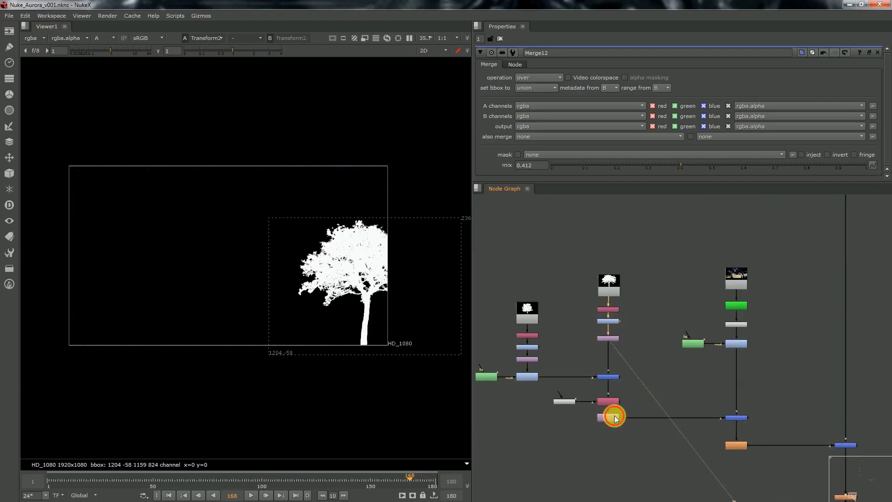
click(732, 418)
key(1)
key(a)
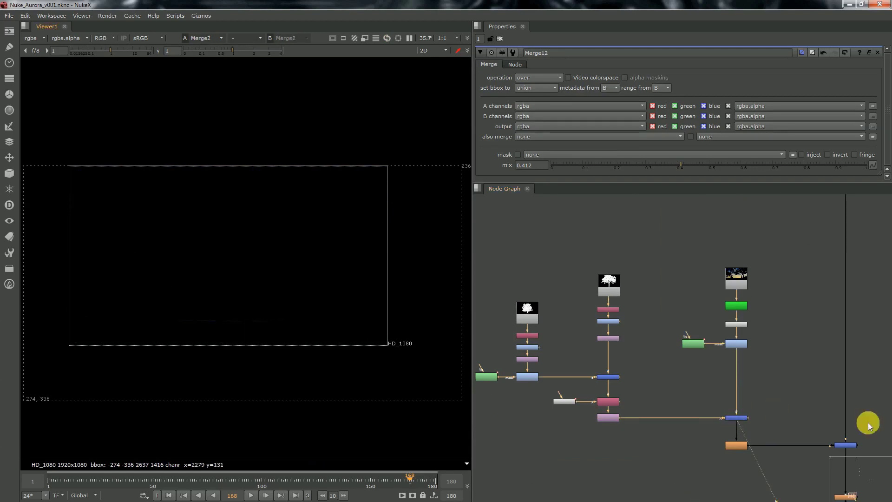
Step: View the full composite at Merge1, where the foreground joins the main trunk, and frame the whole node tree
middle_drag(870, 420, 782, 374)
click(729, 389)
key(1)
middle_click(696, 408)
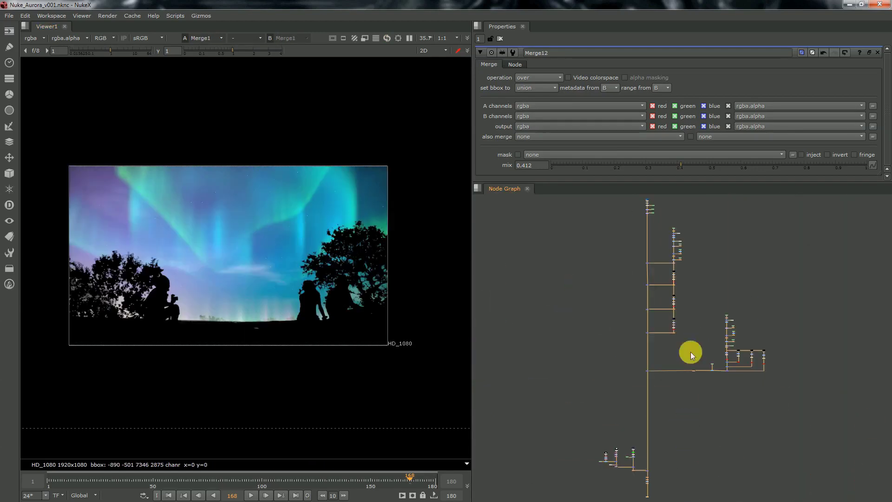
Step: View the final corrections below Merge1, first at Glow2 and then at the last node, Glow4
middle_drag(644, 483, 646, 404)
scroll(646, 403, up, 8)
click(667, 366)
key(1)
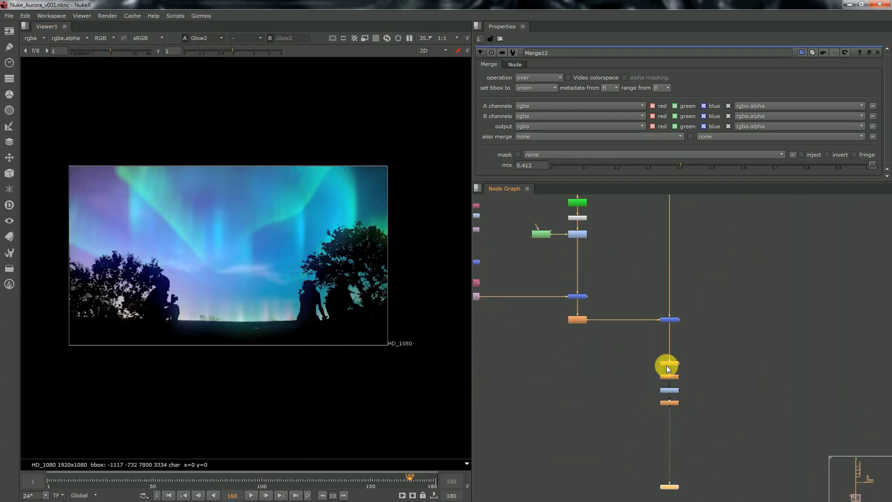
drag(685, 394, 645, 425)
key(1)
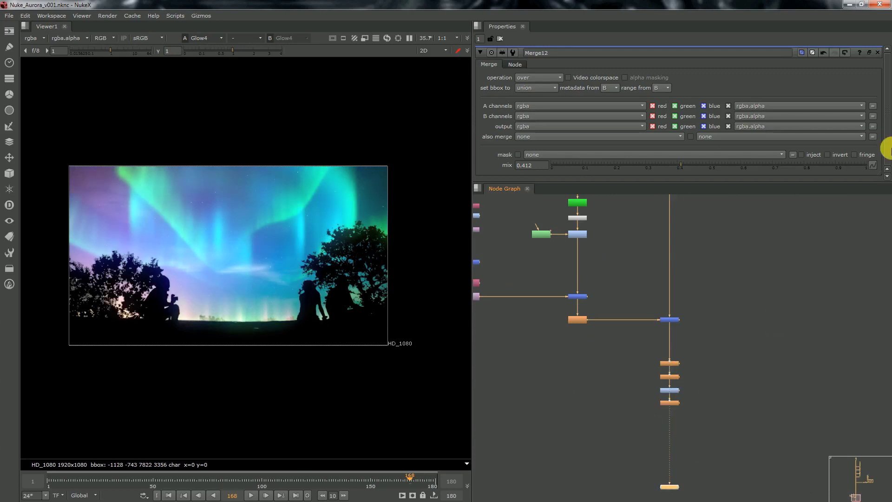
Step: Close Merge12's properties and move the foreground branch with the final glow nodes up, closer to the curved strips' merge
click(877, 53)
middle_click(696, 376)
scroll(632, 449, up, 2)
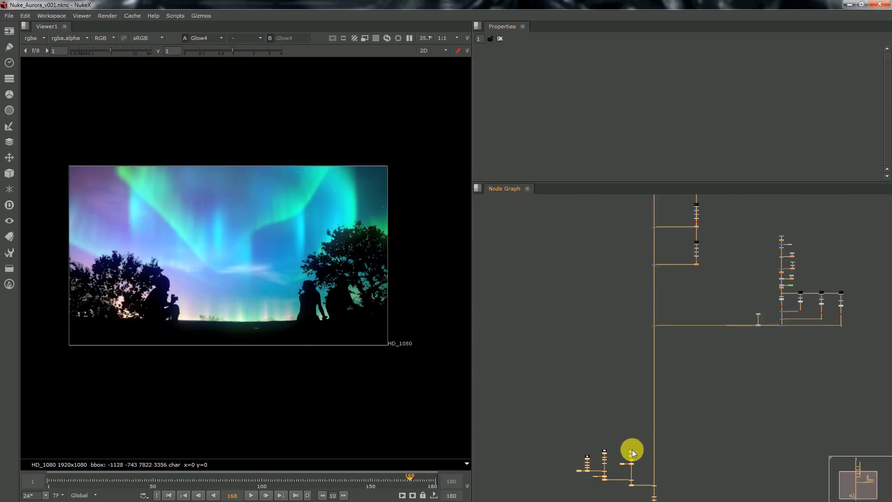
scroll(631, 363, down, 2)
scroll(653, 432, down, 2)
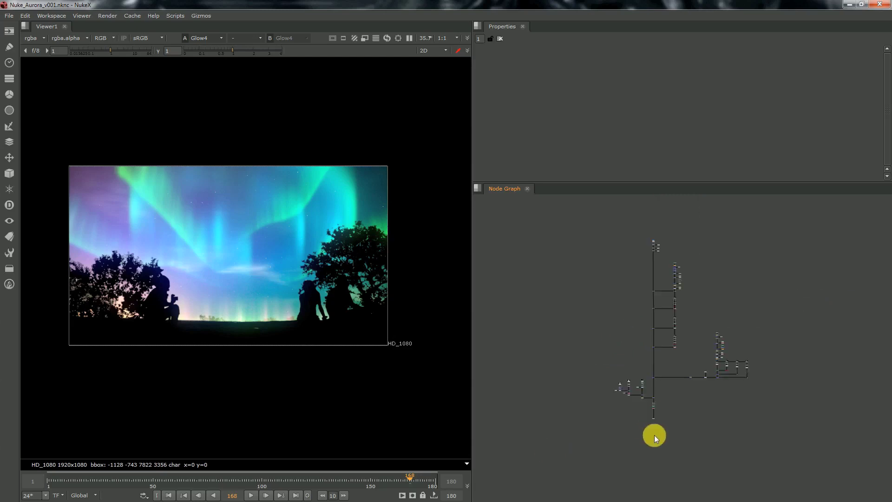
Step: Select the whole curved strips branch and move it closer to the main trunk of the node tree
scroll(699, 353, up, 3)
drag(700, 430, 771, 359)
scroll(753, 386, up, 2)
drag(732, 380, 689, 379)
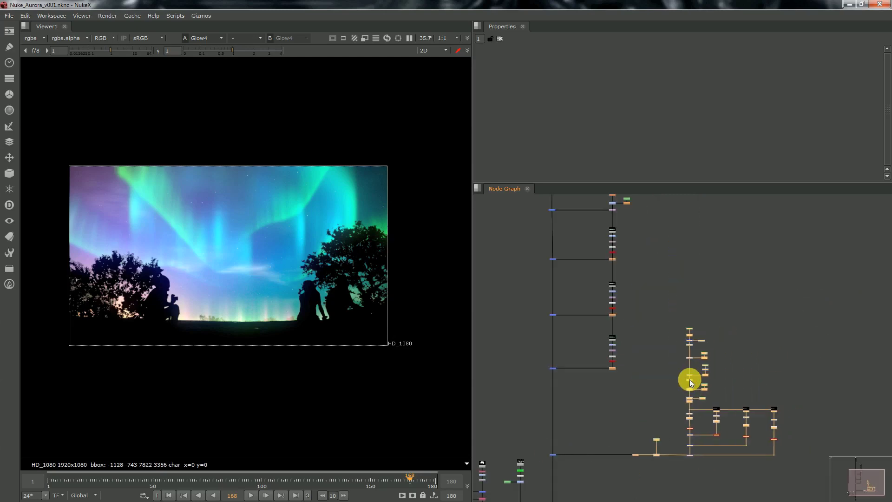
Step: Move the source nodes at the head of the main trunk down, closer to the first merge
scroll(679, 405, up, 3)
scroll(673, 326, down, 3)
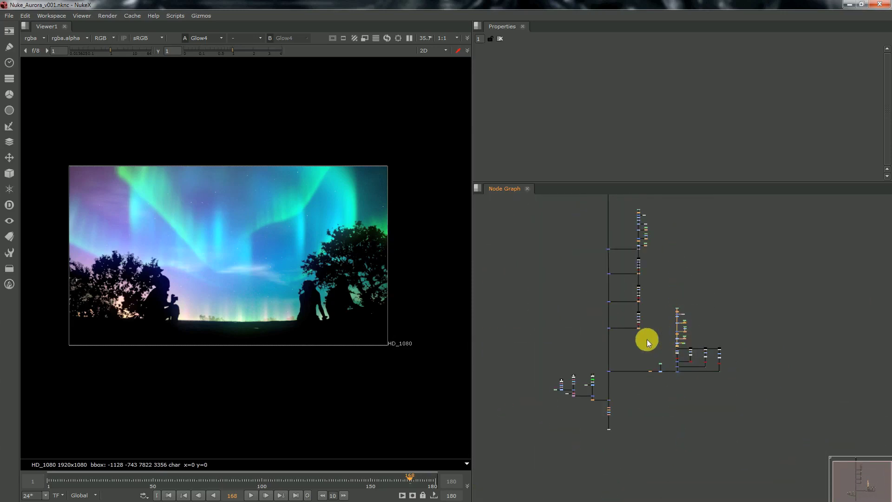
scroll(649, 339, up, 1)
drag(615, 246, 646, 230)
middle_click(668, 218)
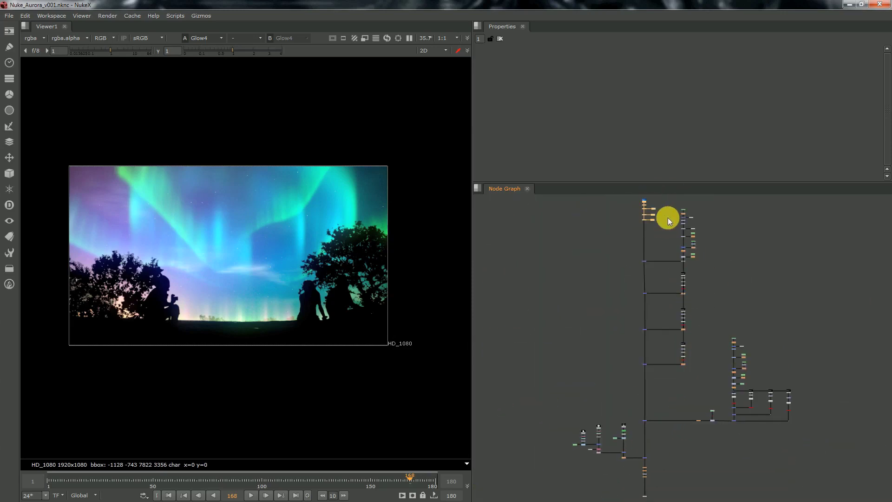